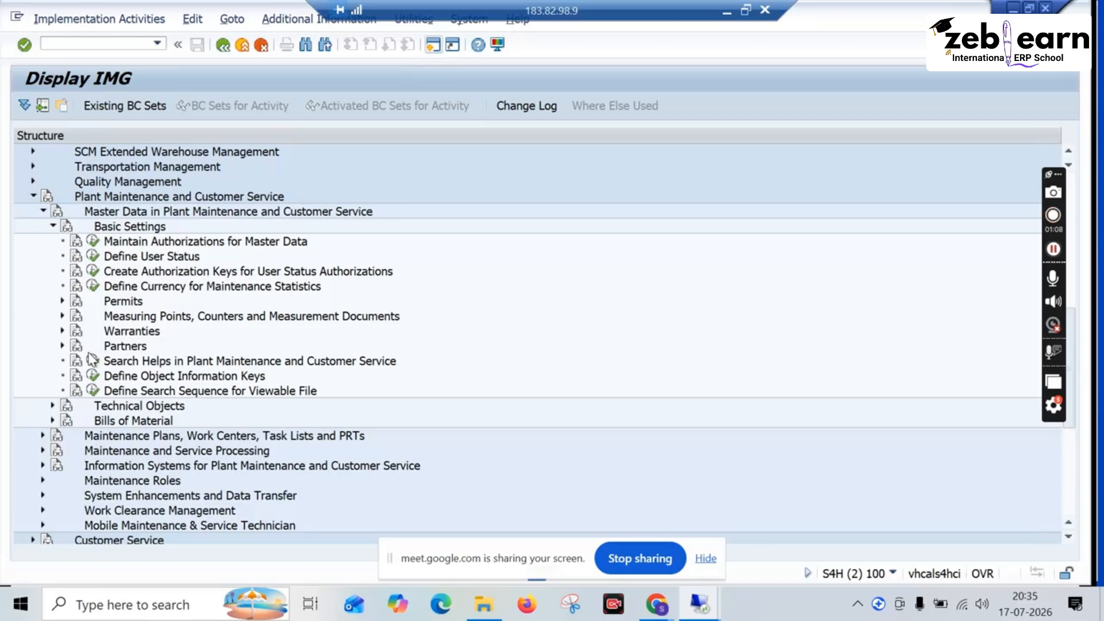
Step: Expand the IMG node Measuring Points, Counters and Measurement Documents, and start transaction IK01 in a new session
click(62, 315)
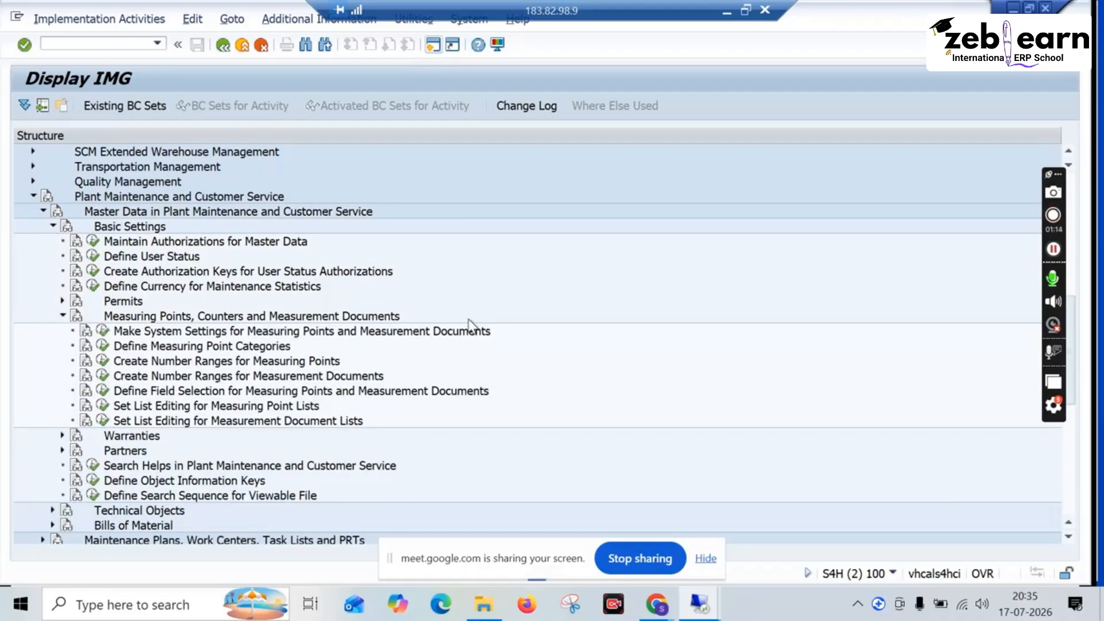
click(432, 49)
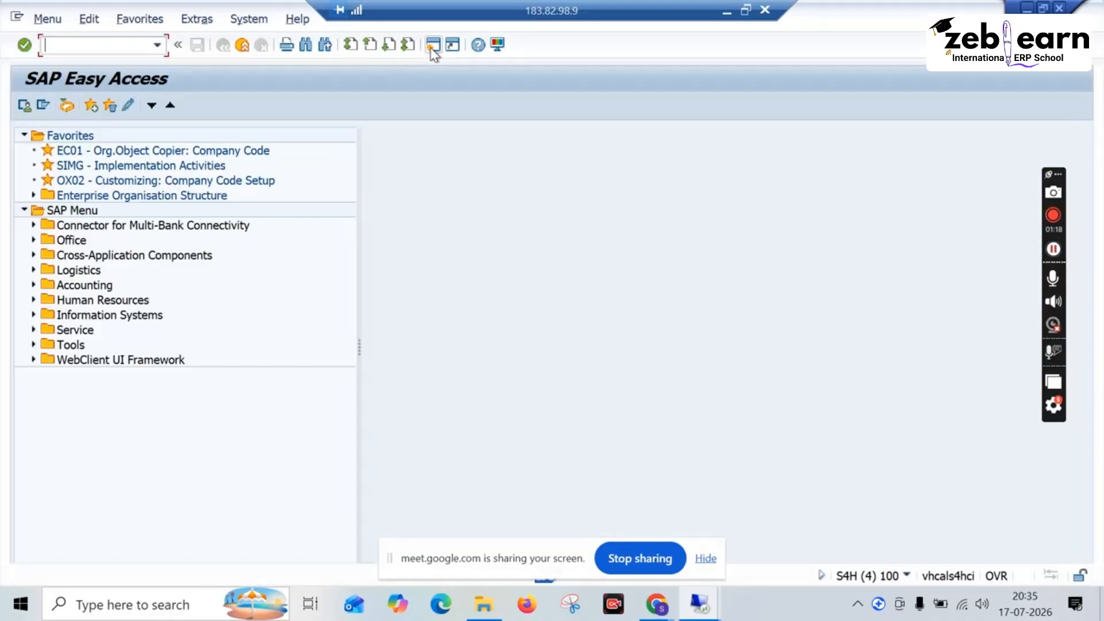
text(ik01)
key(Return)
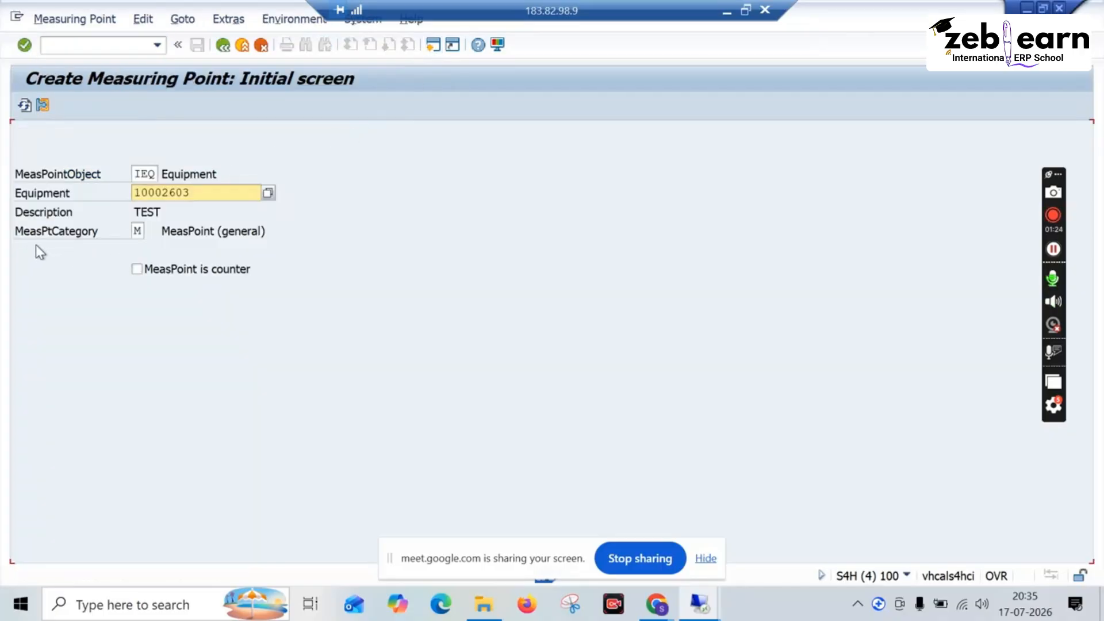
Step: From the measuring point category value list, open the Define Measuring Point Categories customizing activity without specifying a project
click(142, 232)
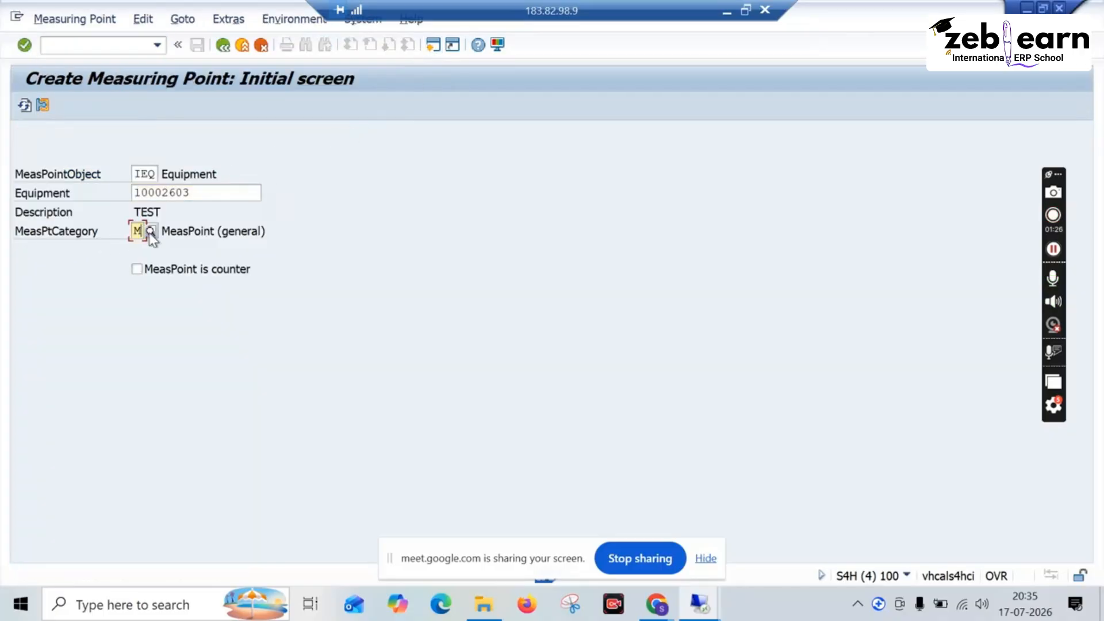
click(150, 233)
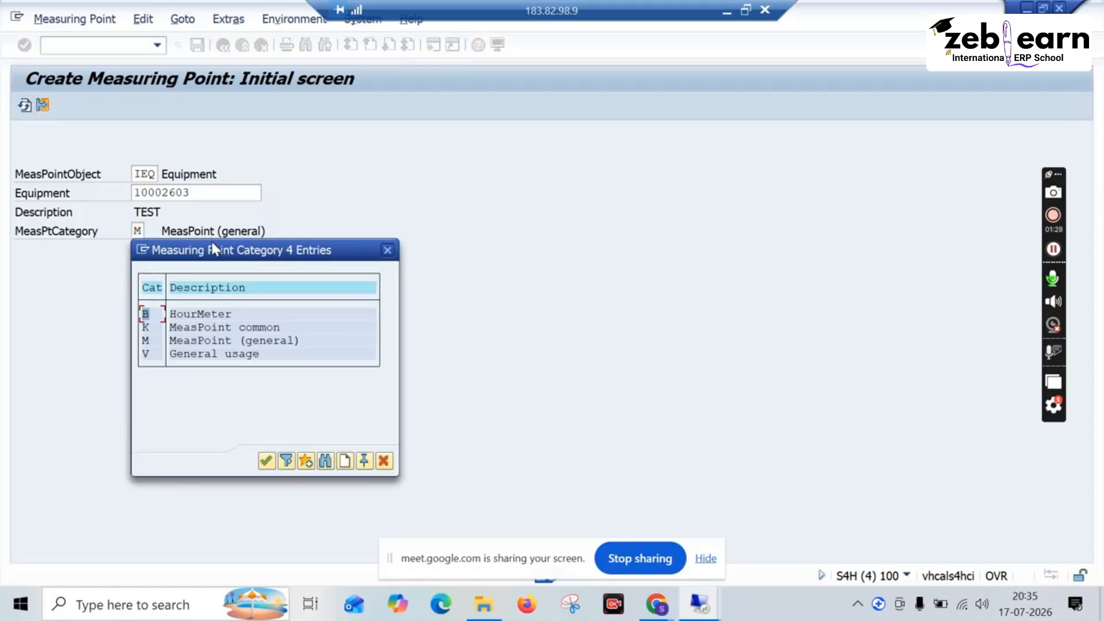
drag(212, 249, 375, 175)
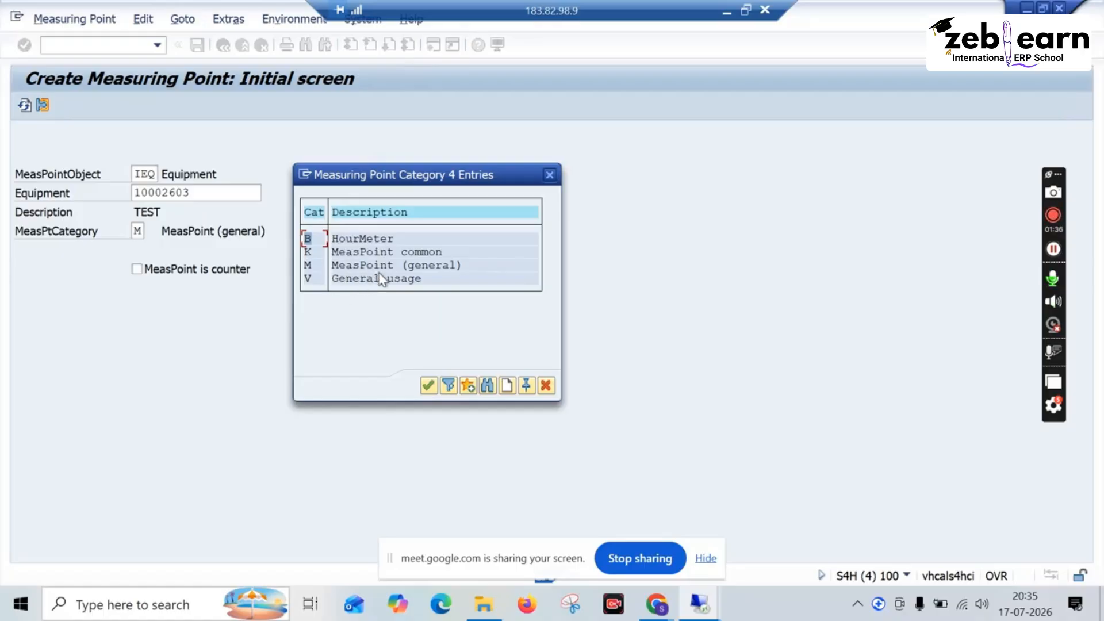
click(507, 386)
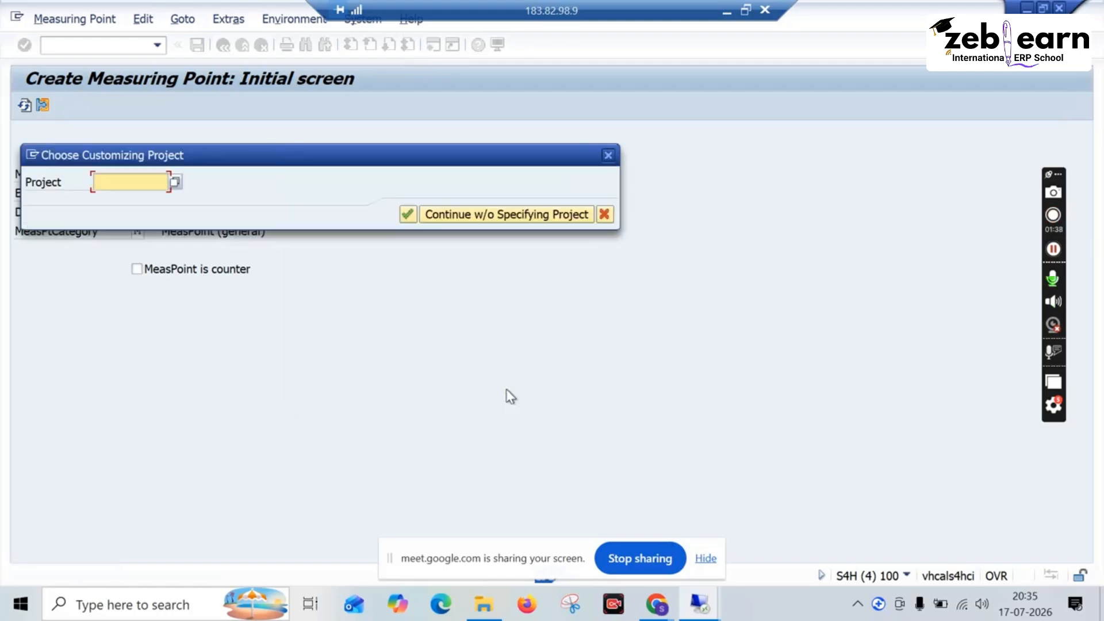
click(508, 217)
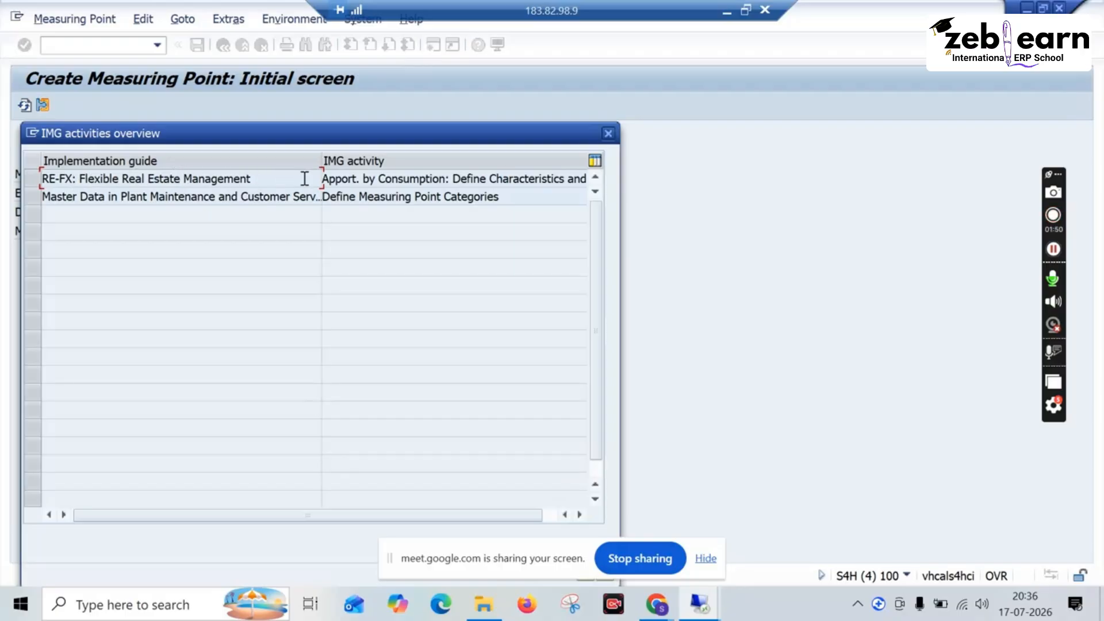
click(165, 198)
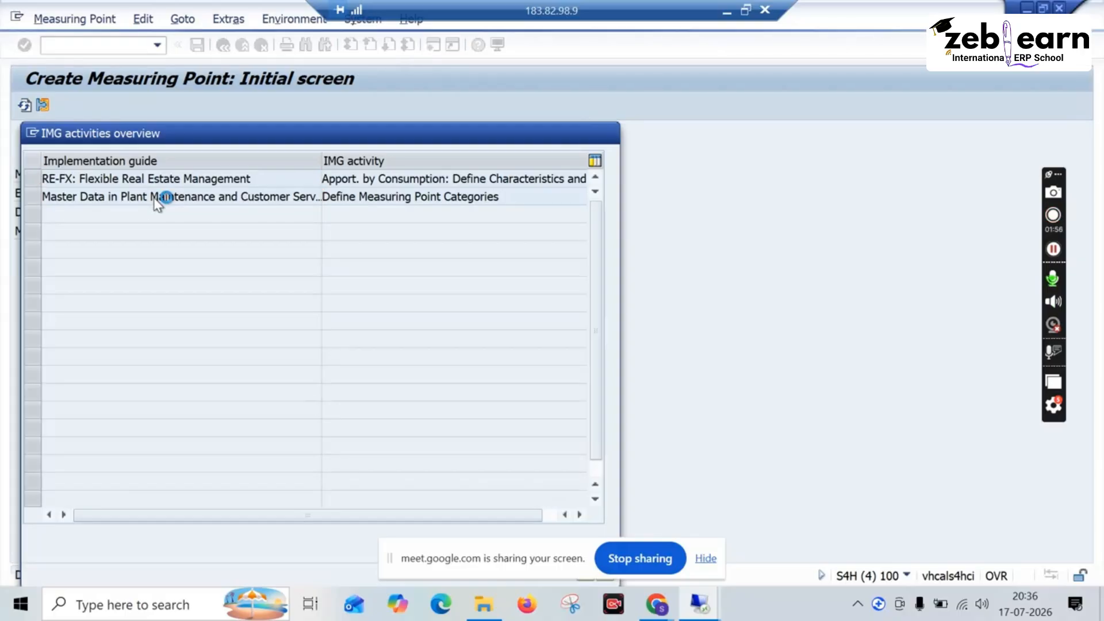
double_click(165, 198)
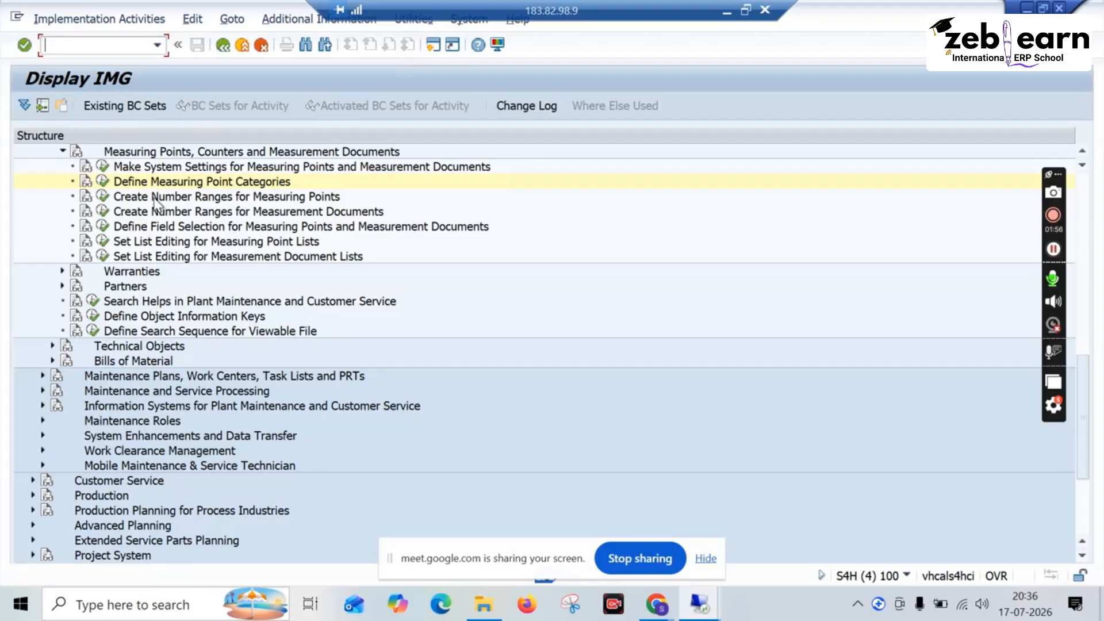
click(103, 182)
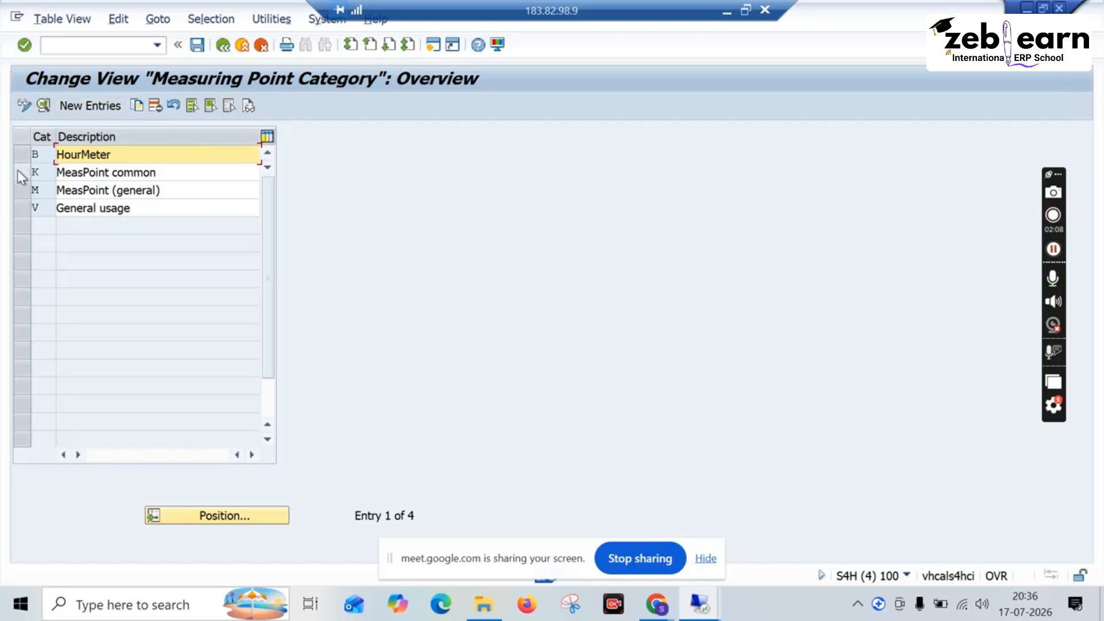
Step: Copy the MeasPoint (general) category as a new measuring point category Q
click(19, 184)
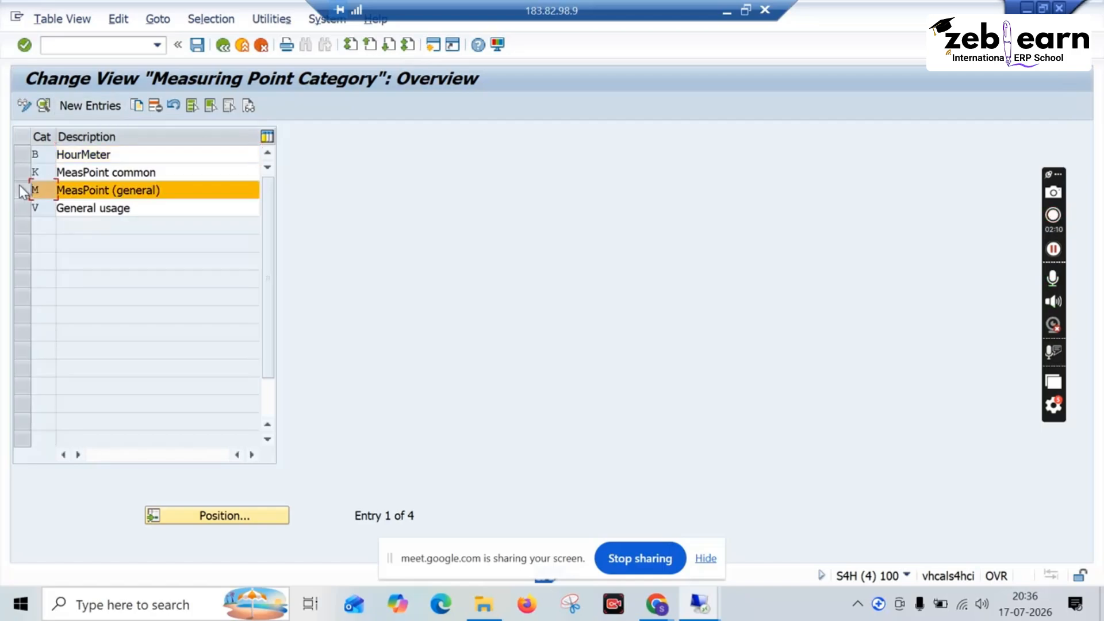
click(137, 107)
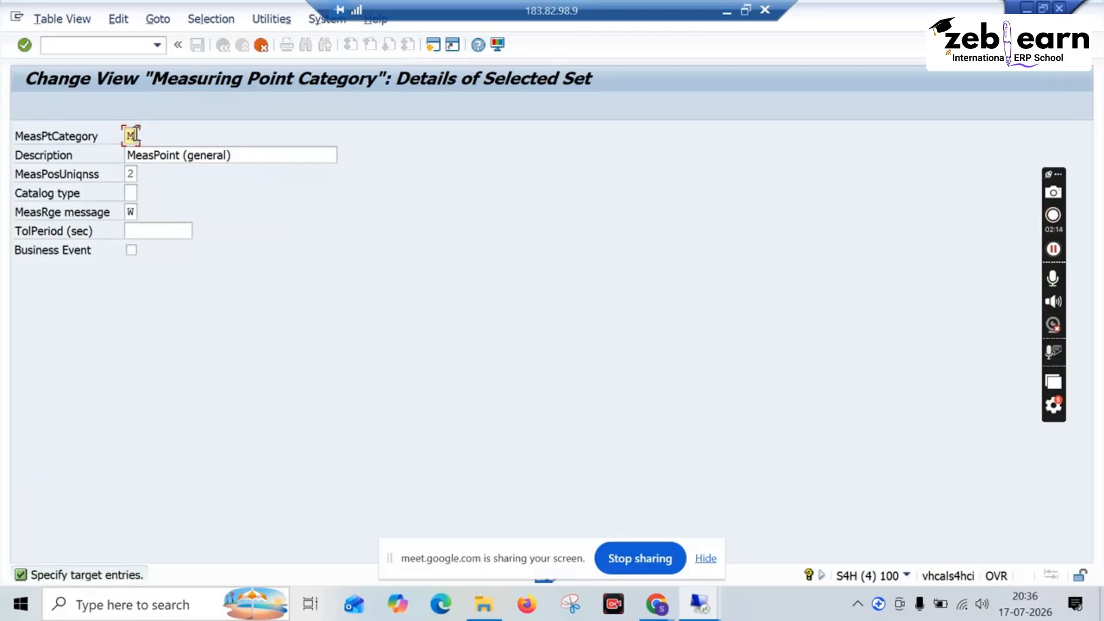
text(s)
drag(231, 156, 130, 156)
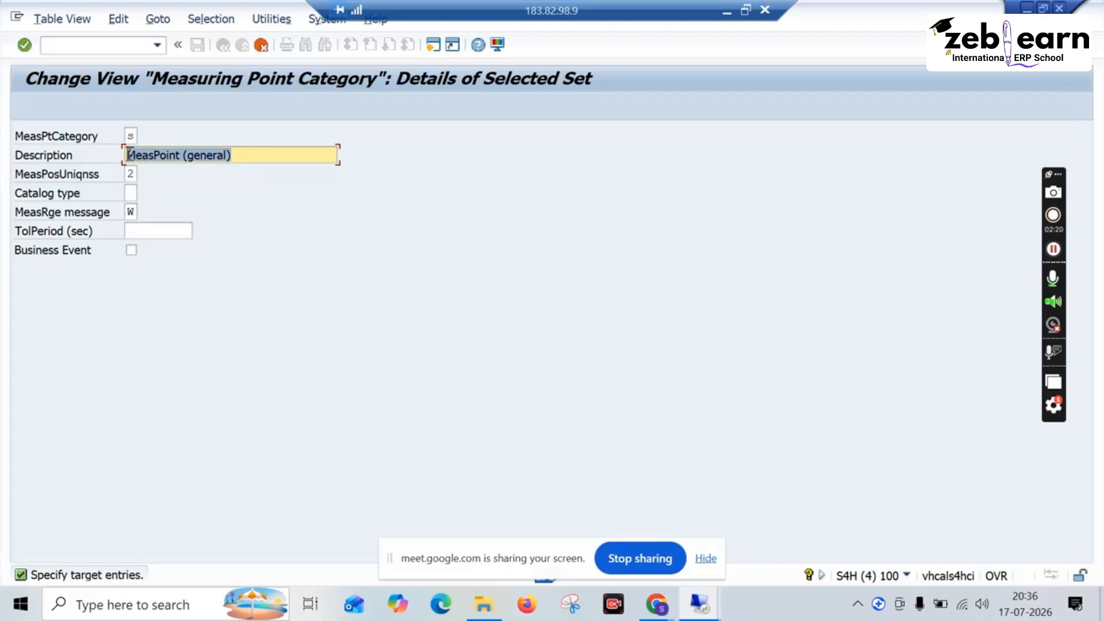
click(133, 137)
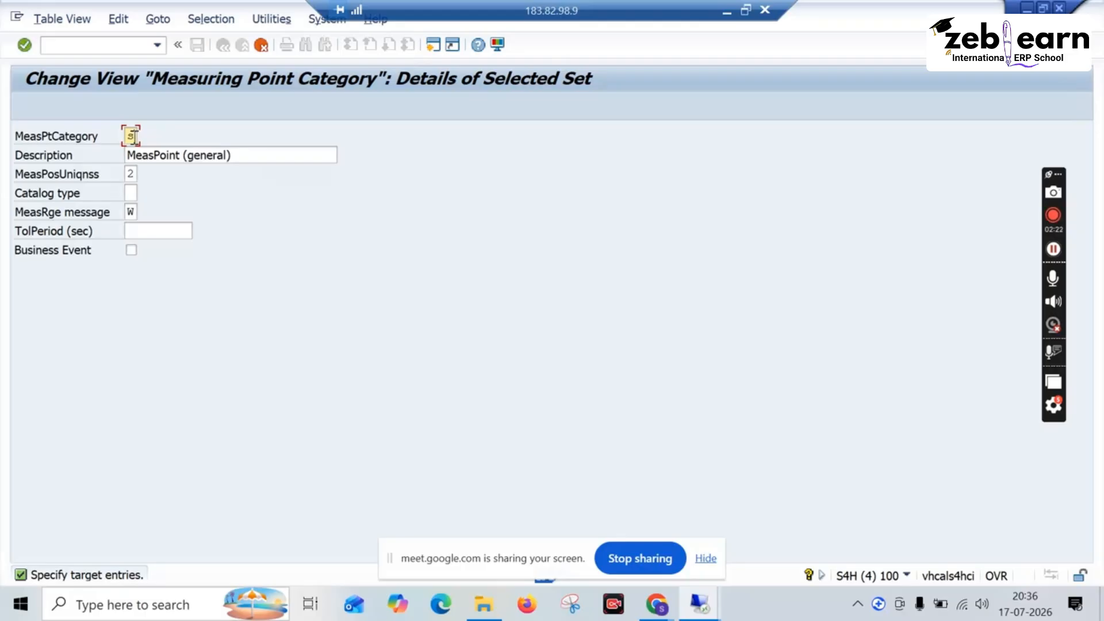
text(U)
key(BackSpace)
text(Q)
key(Tab)
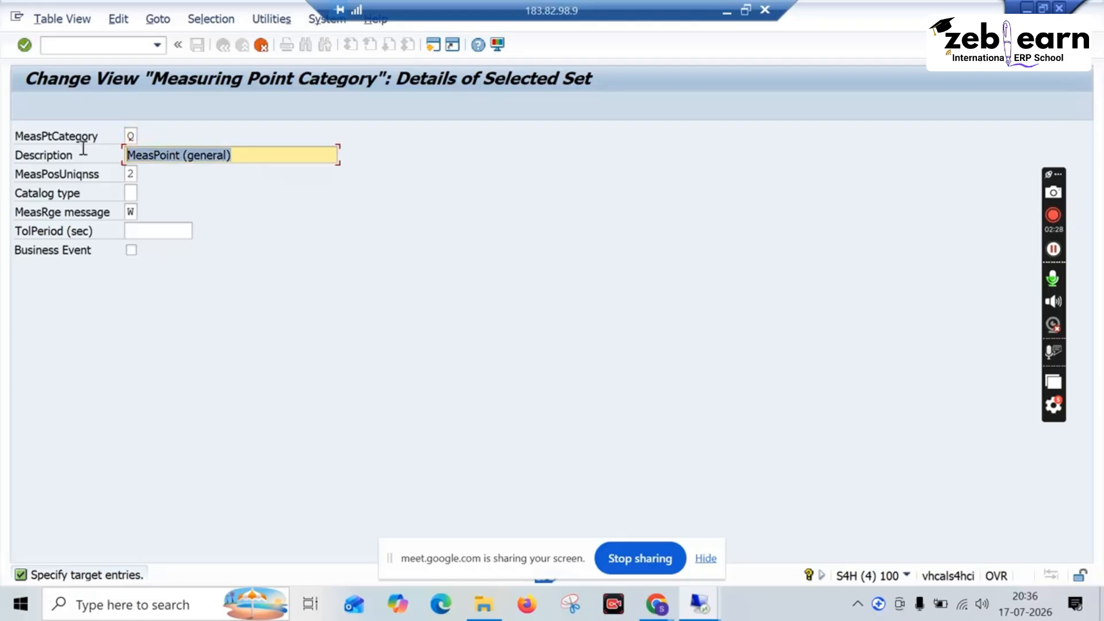
Step: Describe the copied category as "Measureing pts for callib" and save the category table
text(M)
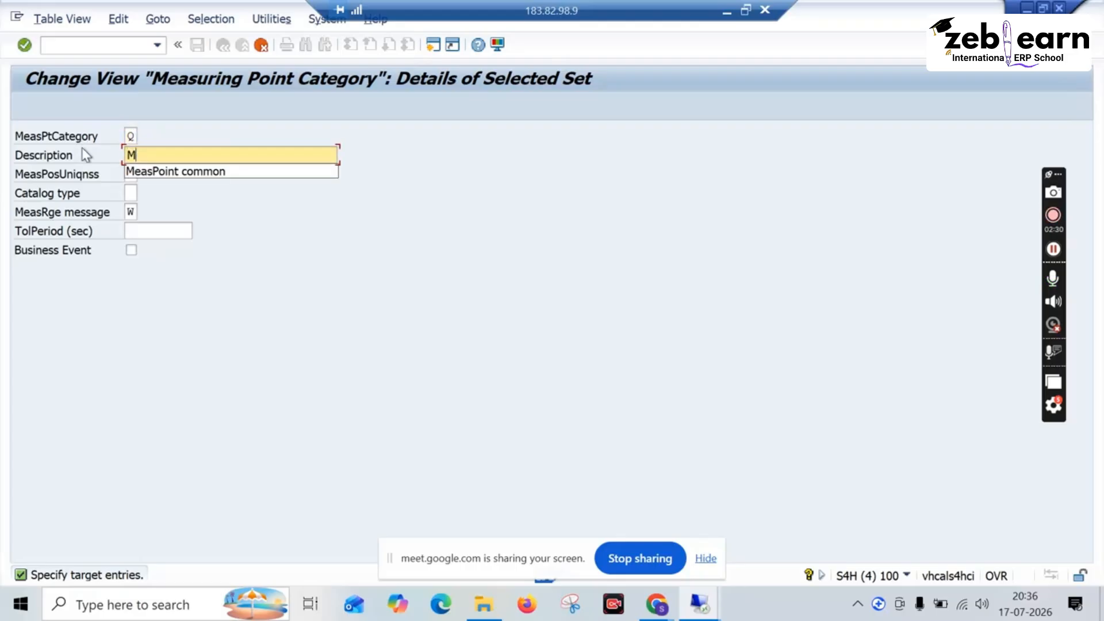
text(easure)
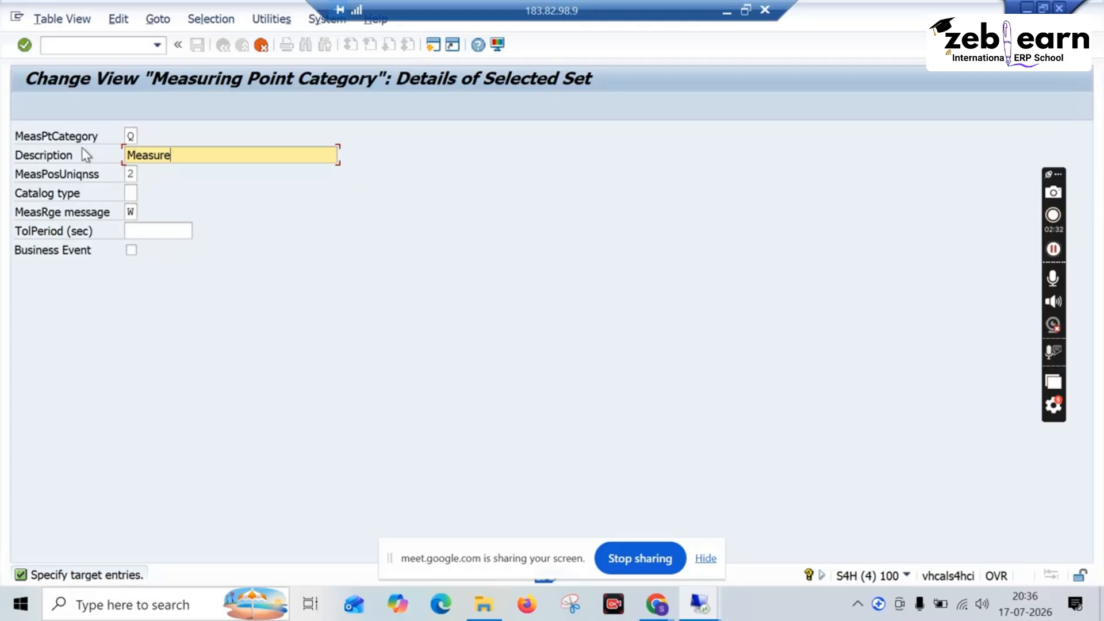
text(ing pts for)
key(BackSpace)
key(BackSpace)
text(or call)
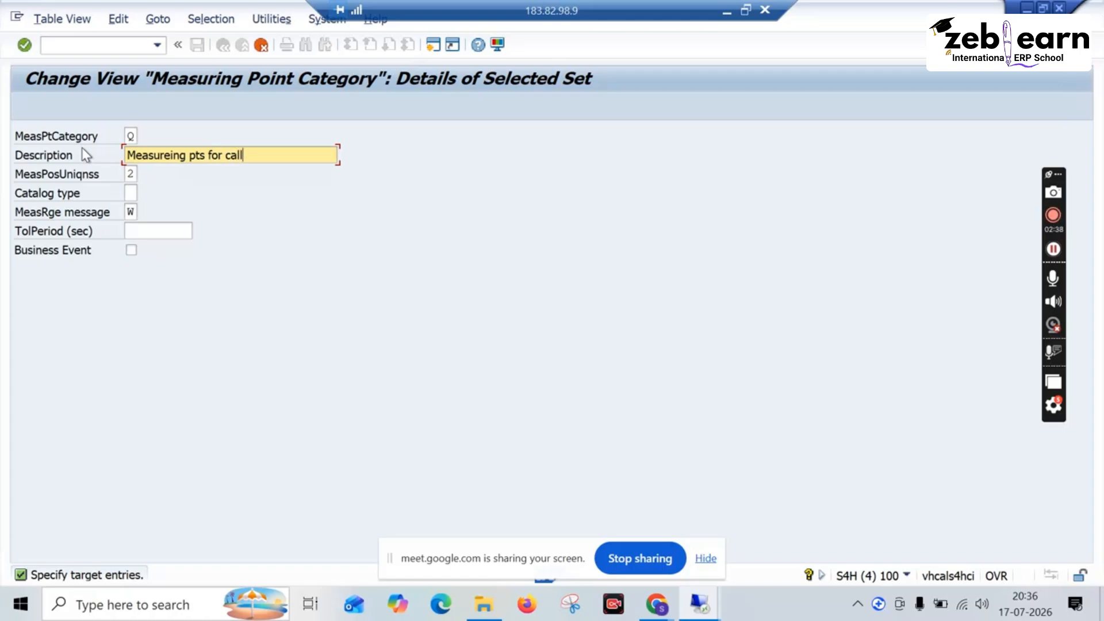
text(ib)
key(Return)
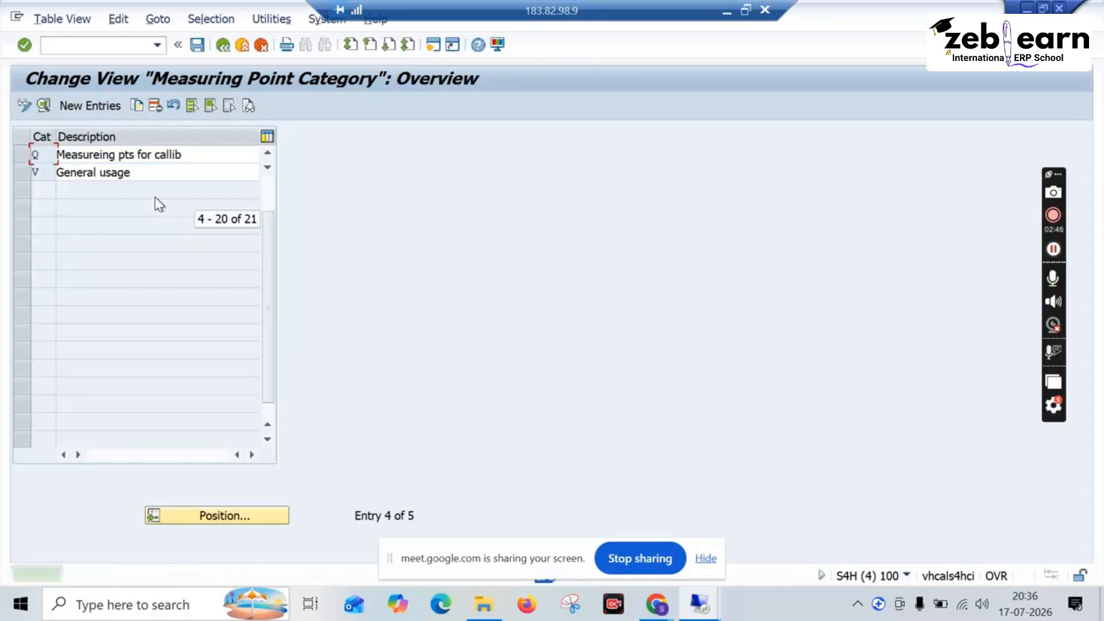
click(195, 46)
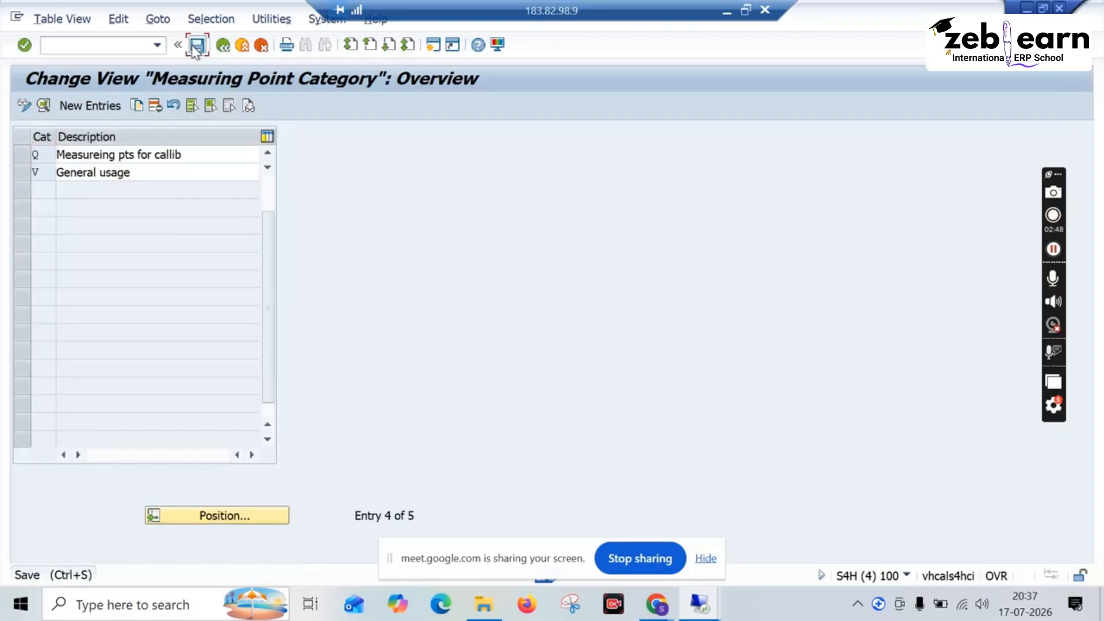
click(309, 291)
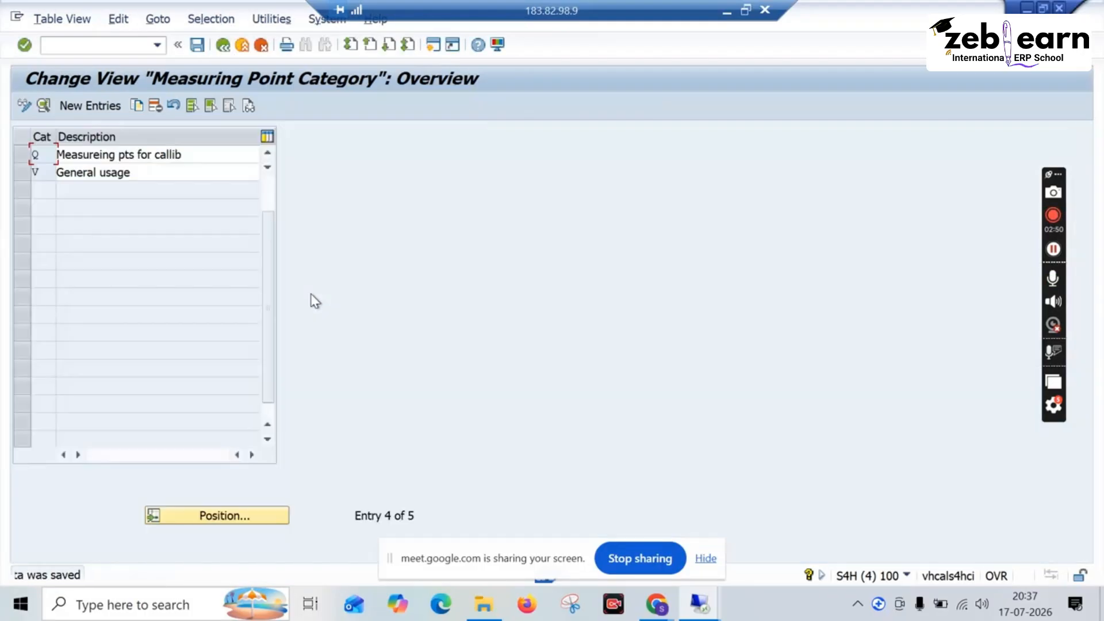
Step: Return to the measuring point creation, choose category Q for the equipment, and continue to the general data
click(223, 46)
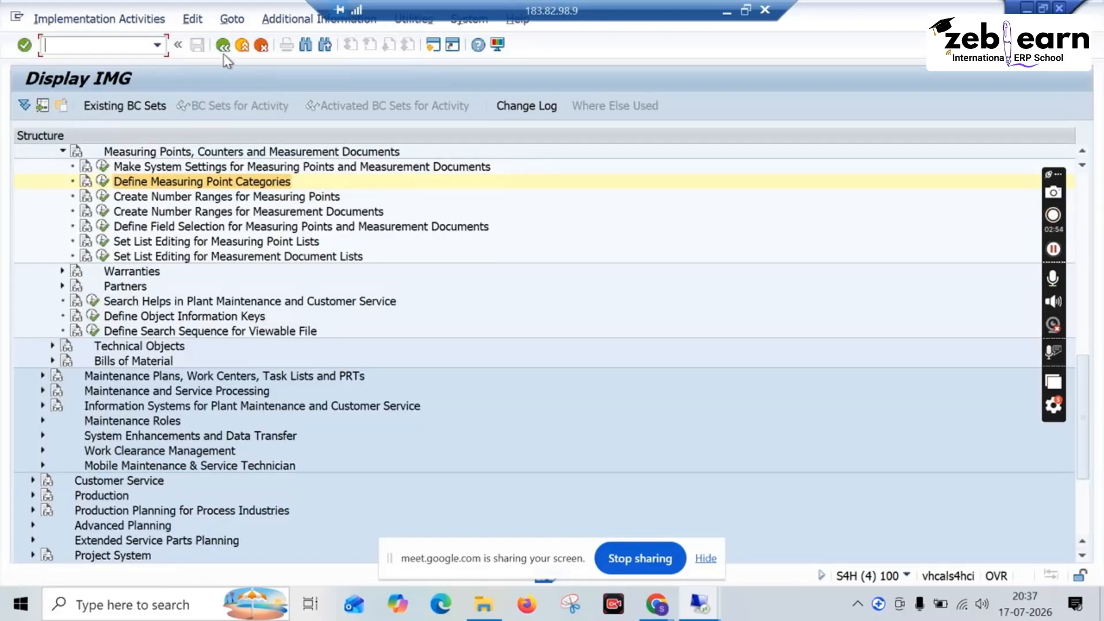
click(224, 46)
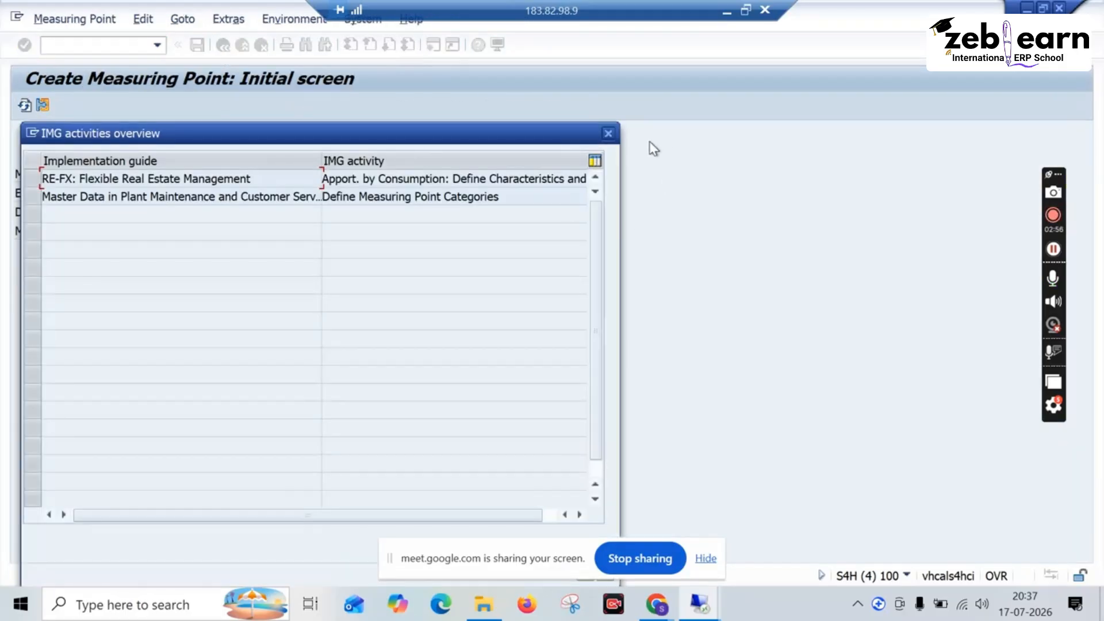
click(607, 133)
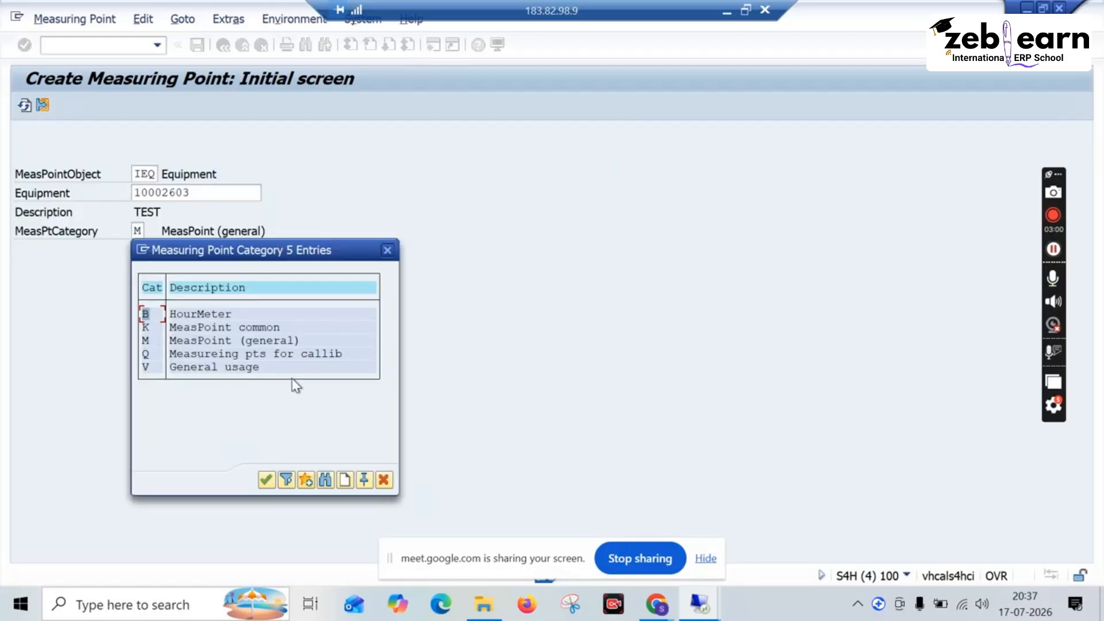
double_click(284, 353)
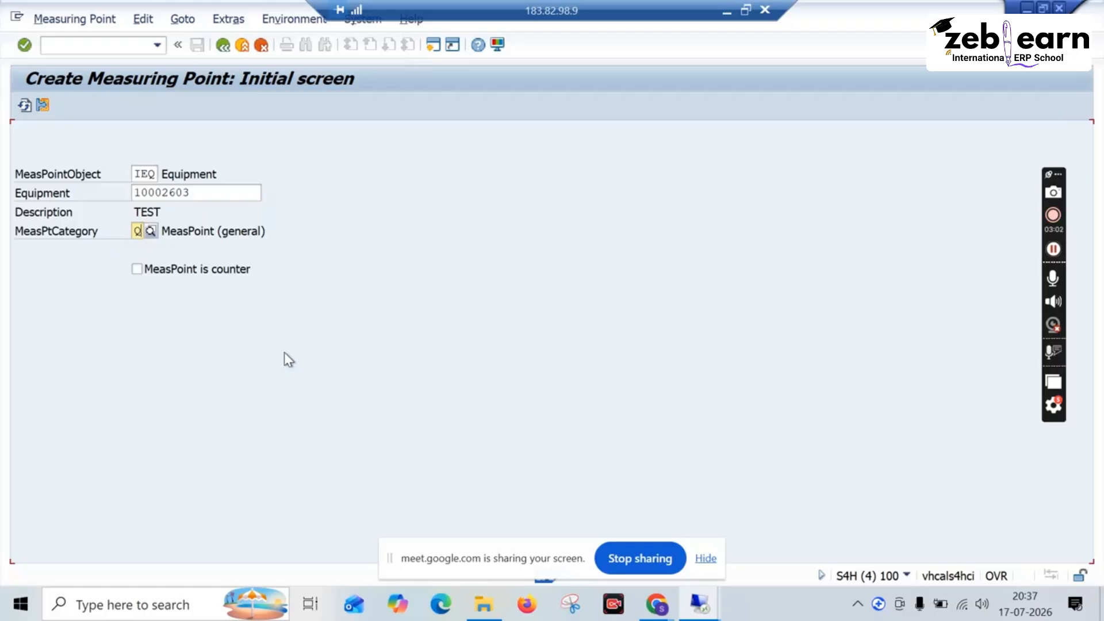
key(Return)
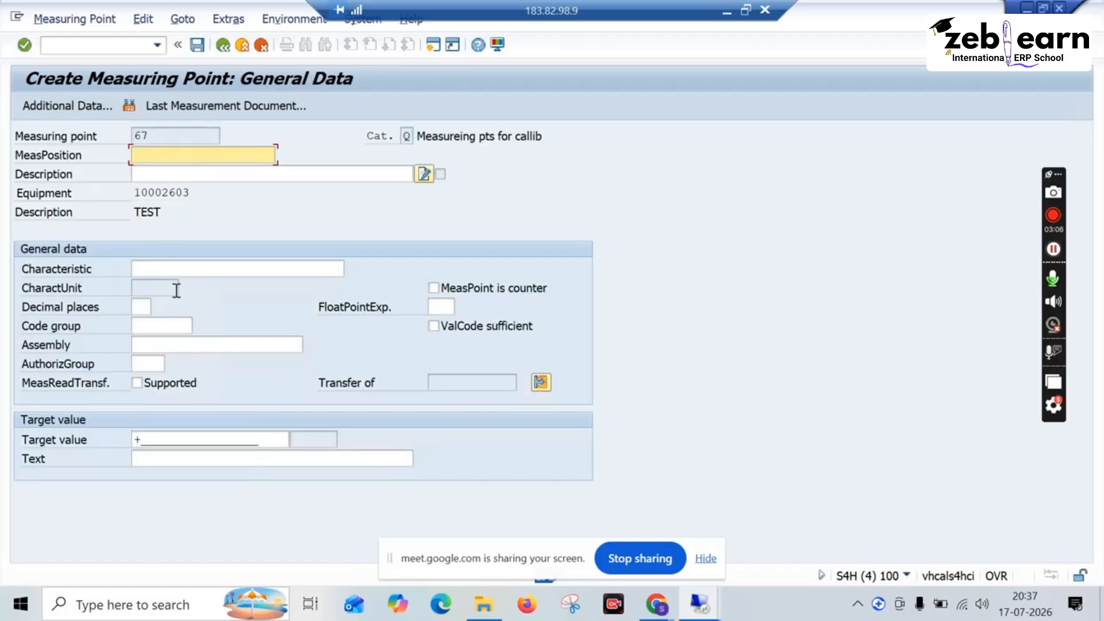
Step: Look at the search options for the measuring point's characteristic and close them without choosing one
click(179, 271)
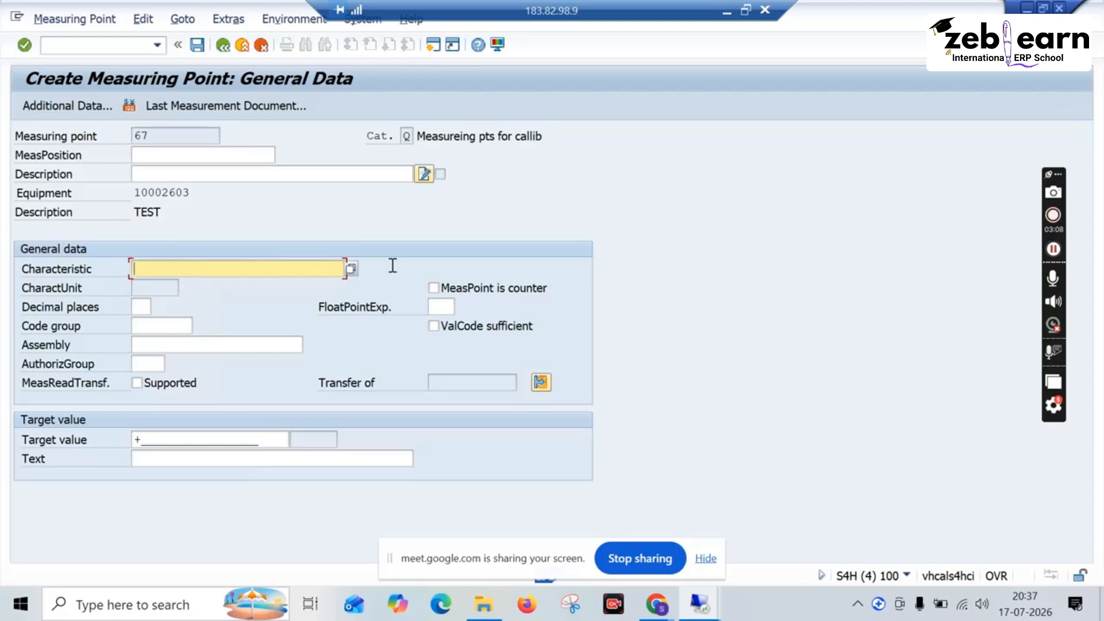
click(352, 269)
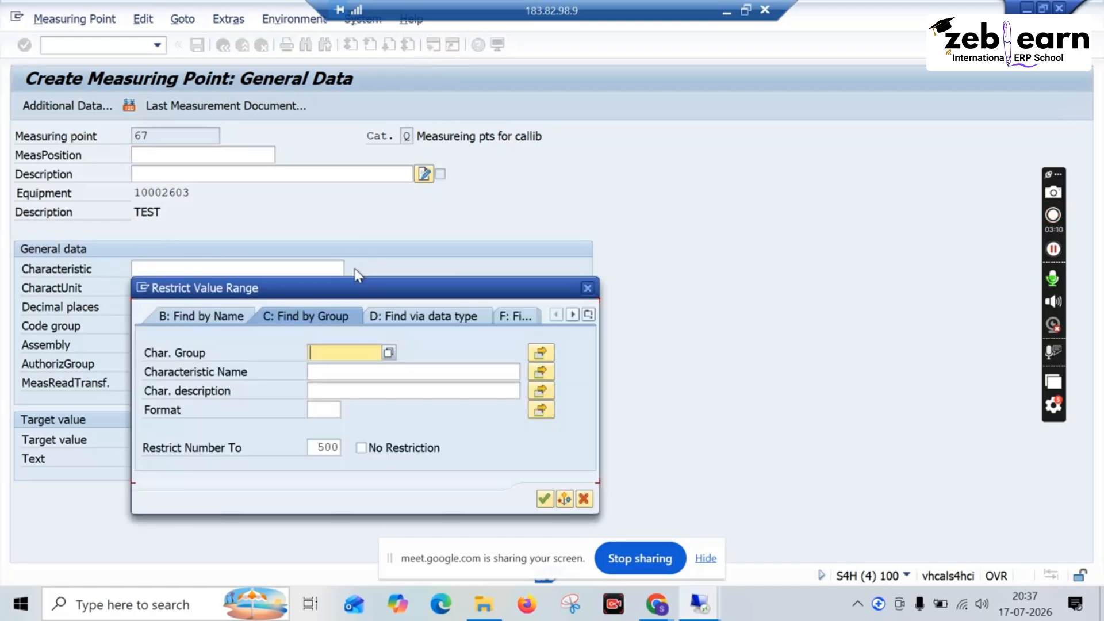
drag(356, 290, 701, 144)
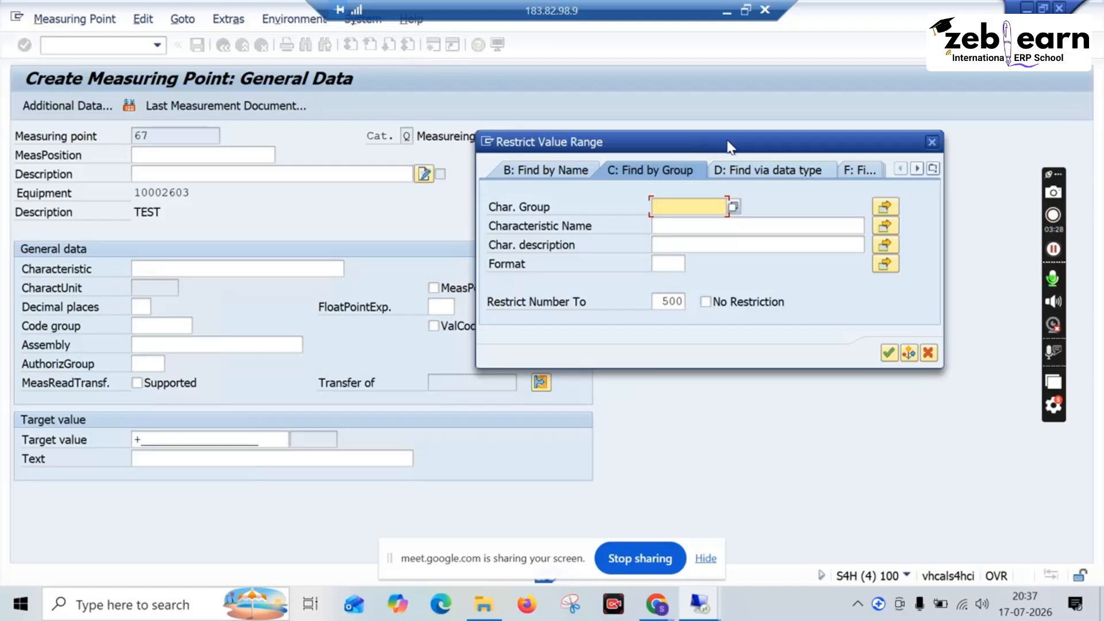
click(931, 142)
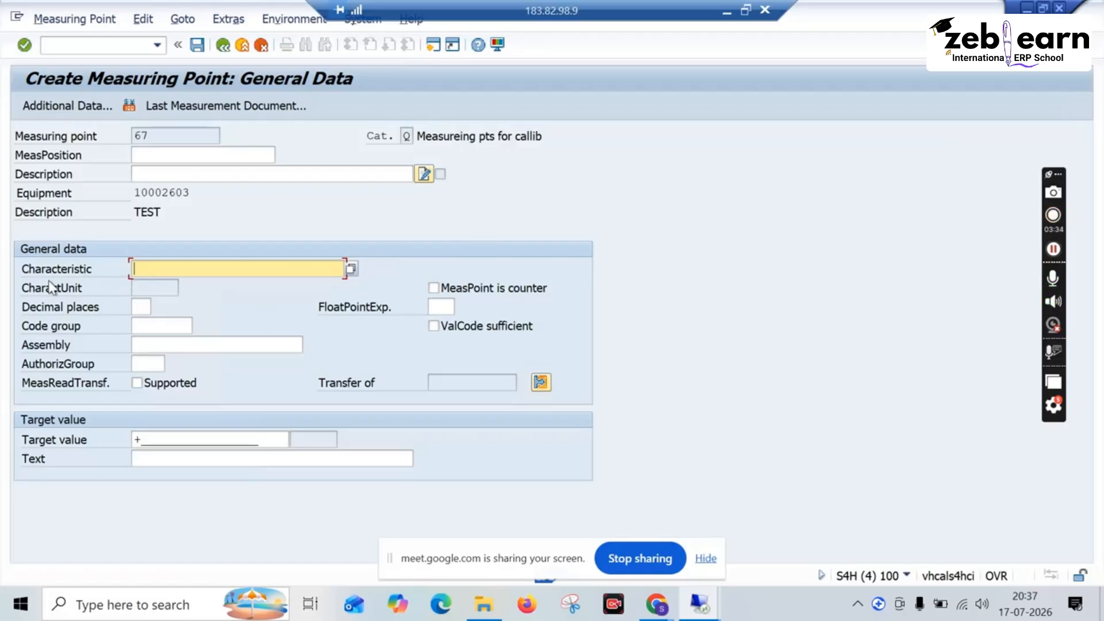
Step: Check the decimal places field and look up the available code groups for the measuring point
click(146, 309)
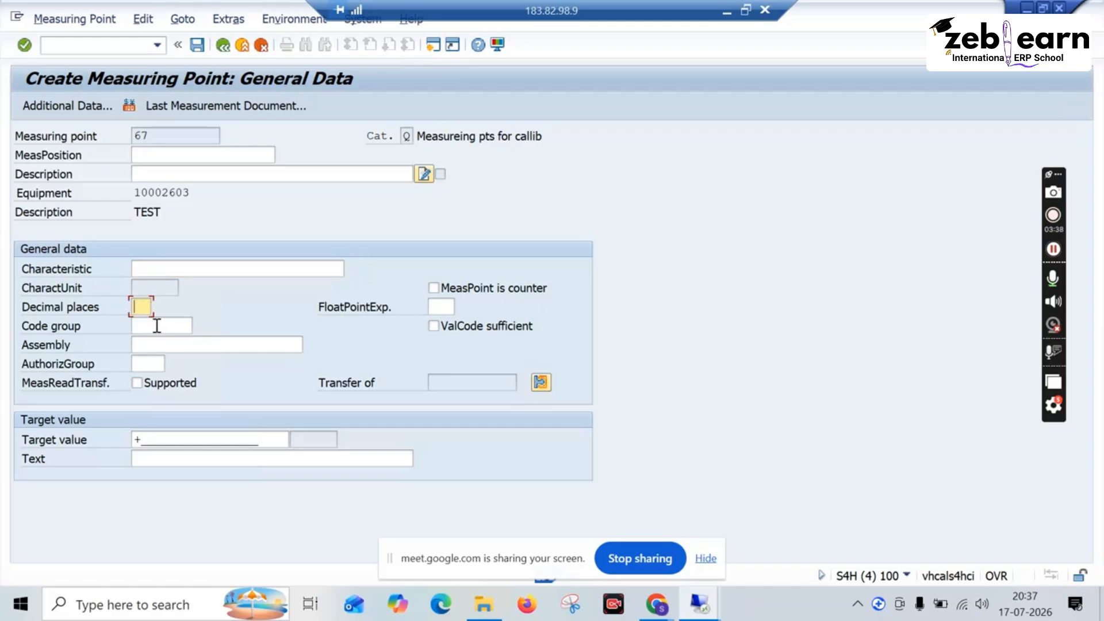
click(155, 325)
click(199, 326)
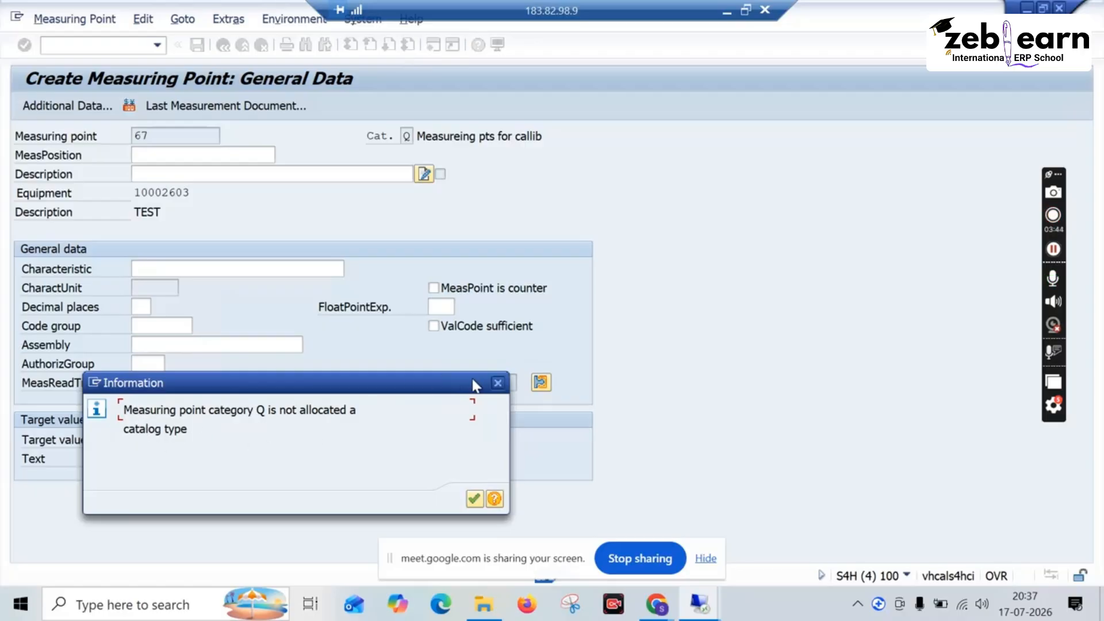
click(498, 383)
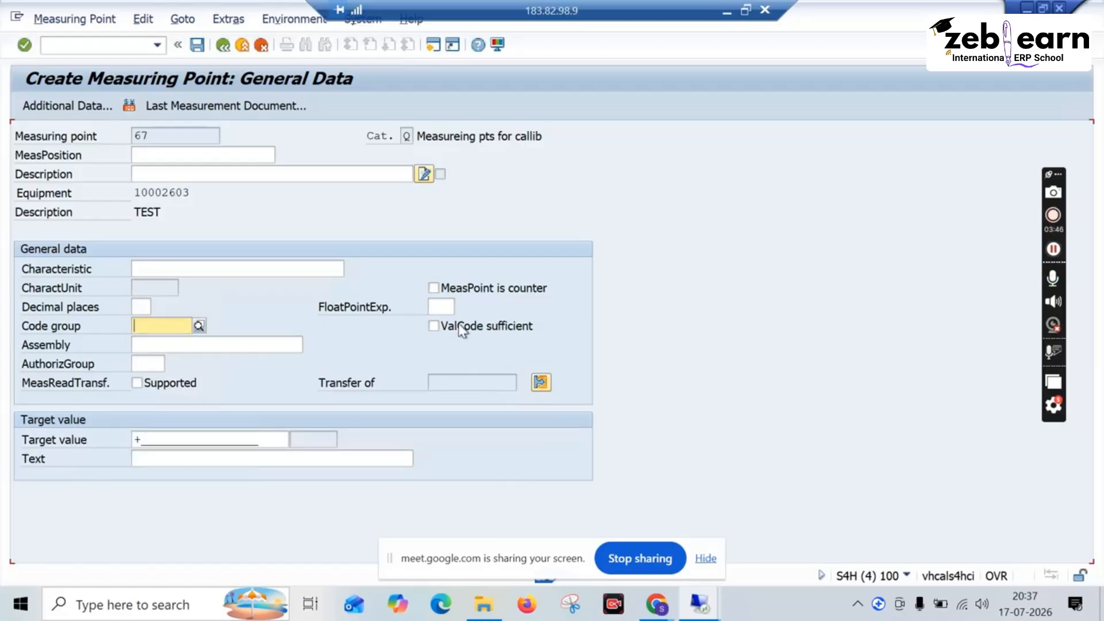
mouse_move(690, 604)
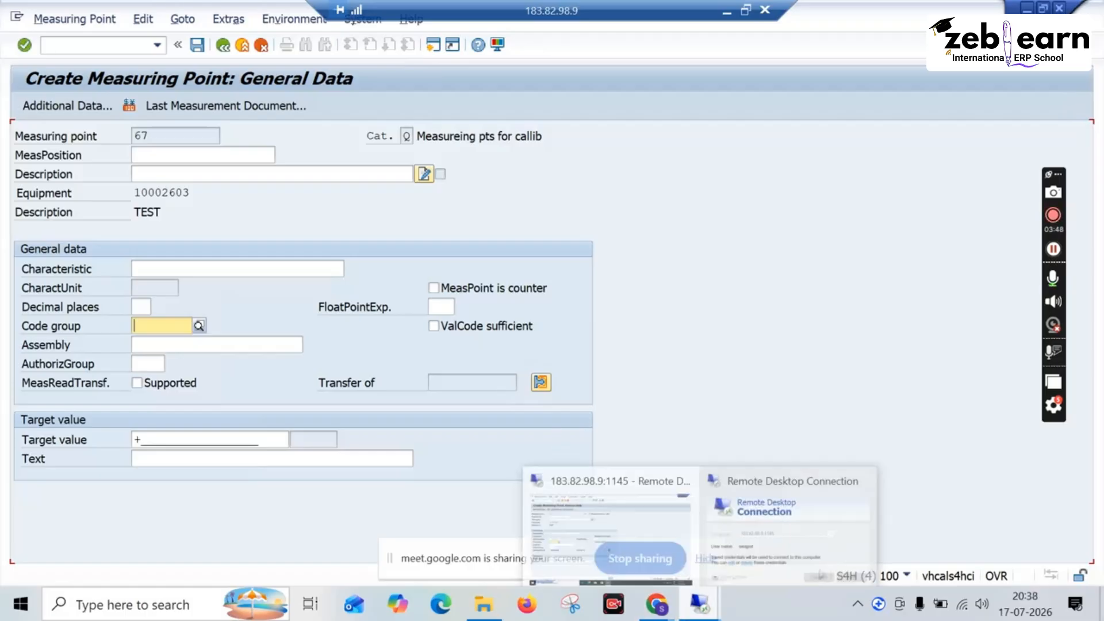
click(745, 9)
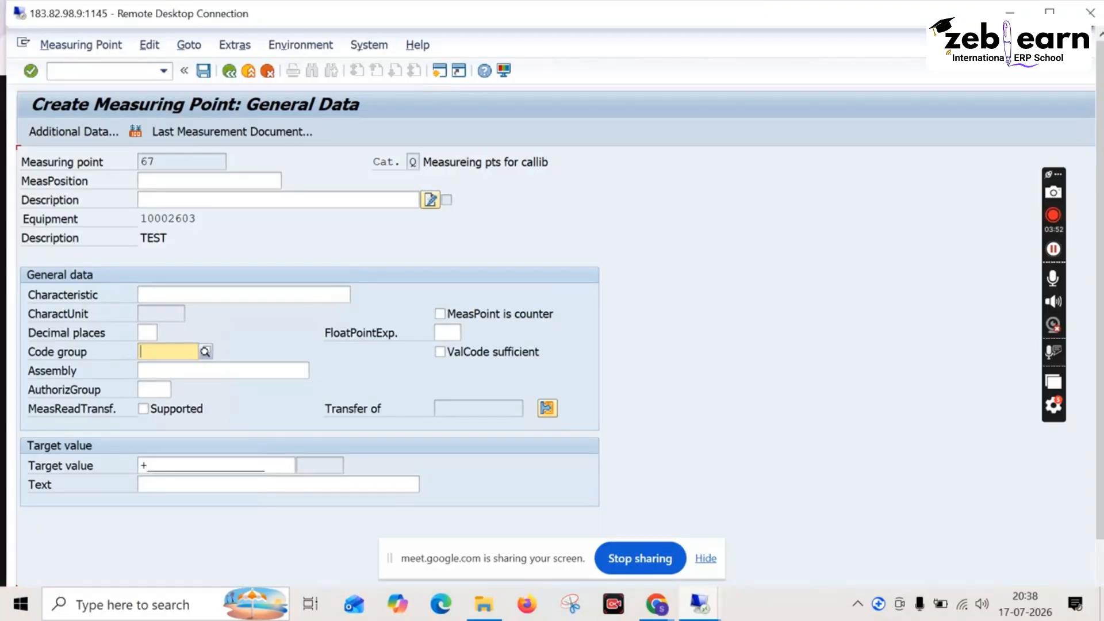
click(1056, 12)
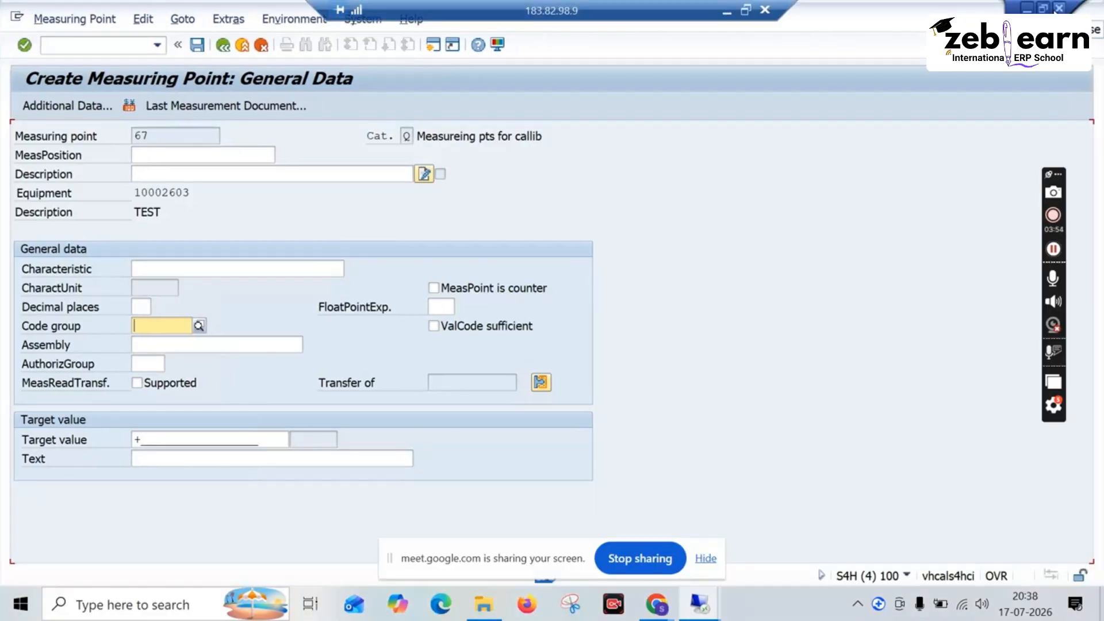
click(1044, 10)
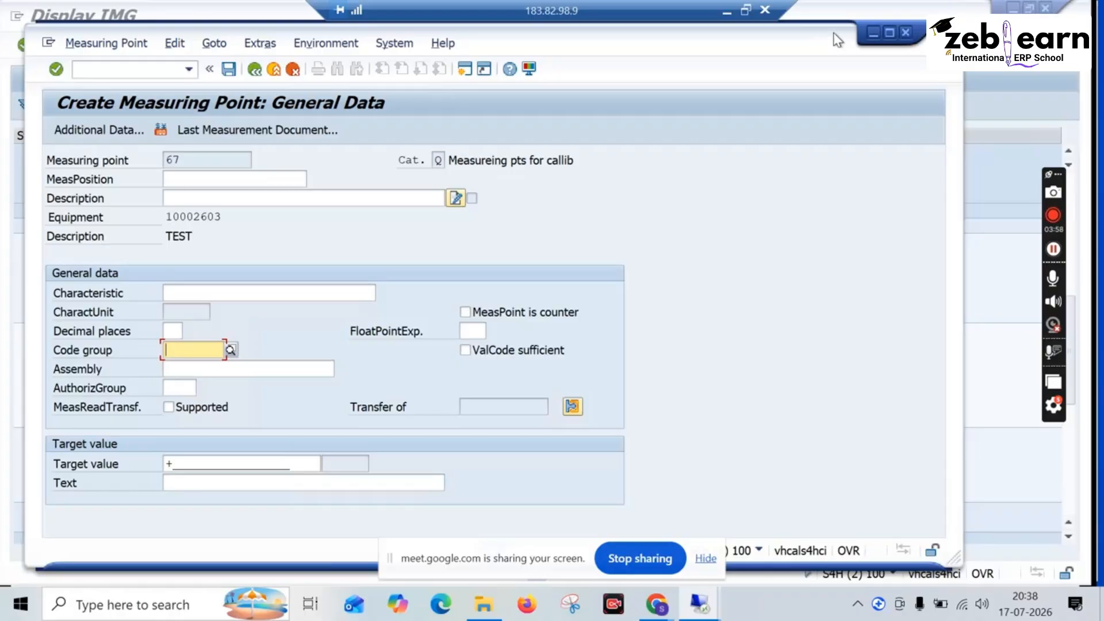
click(890, 33)
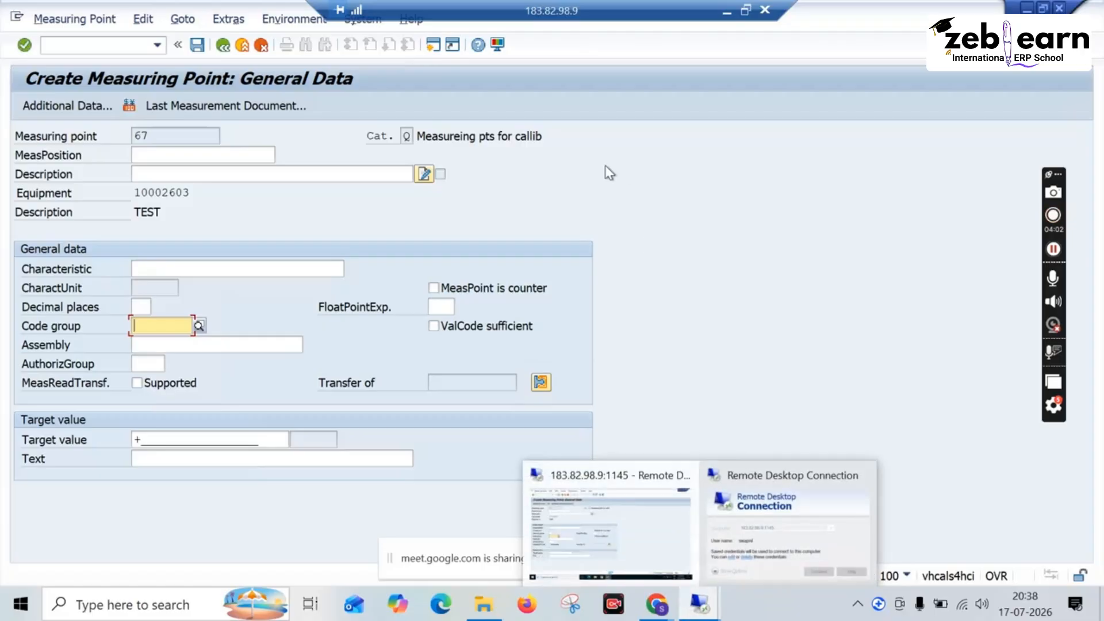
Step: Leave the measuring point creation without saving the entries and return to the SAP Easy Access screen
click(224, 46)
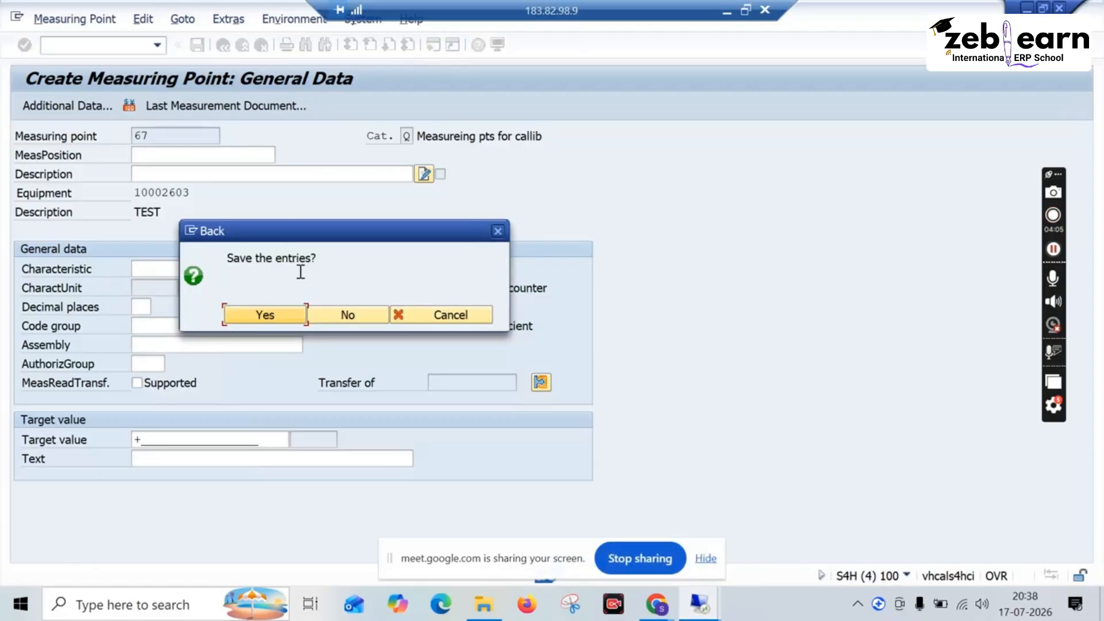
click(312, 314)
click(222, 45)
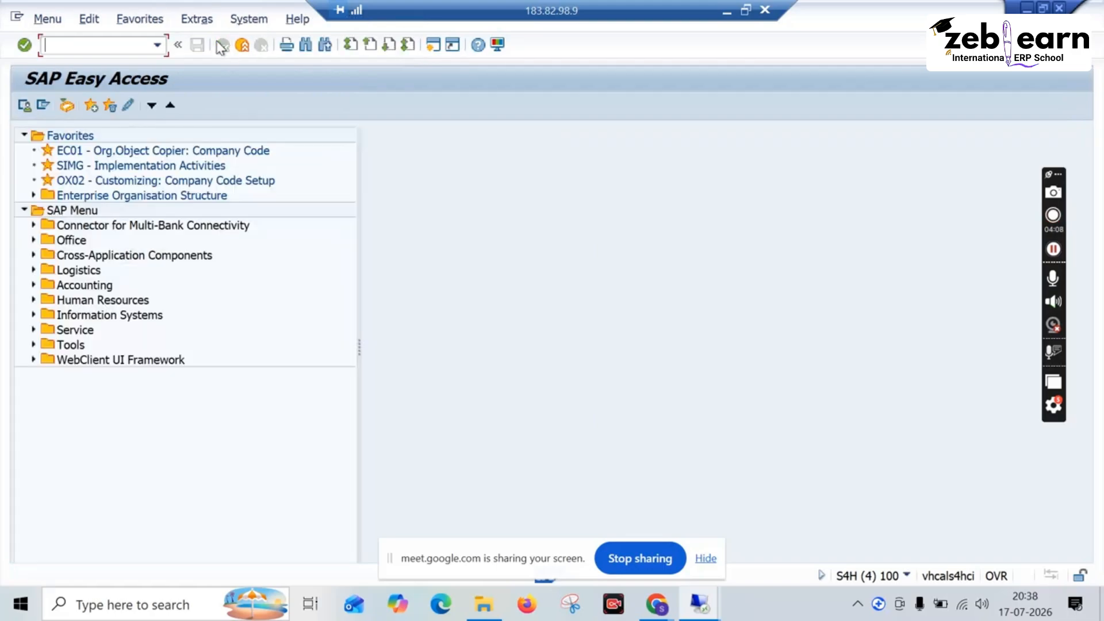
Step: Open the SAP Reference IMG with transaction SPRO
text(spro)
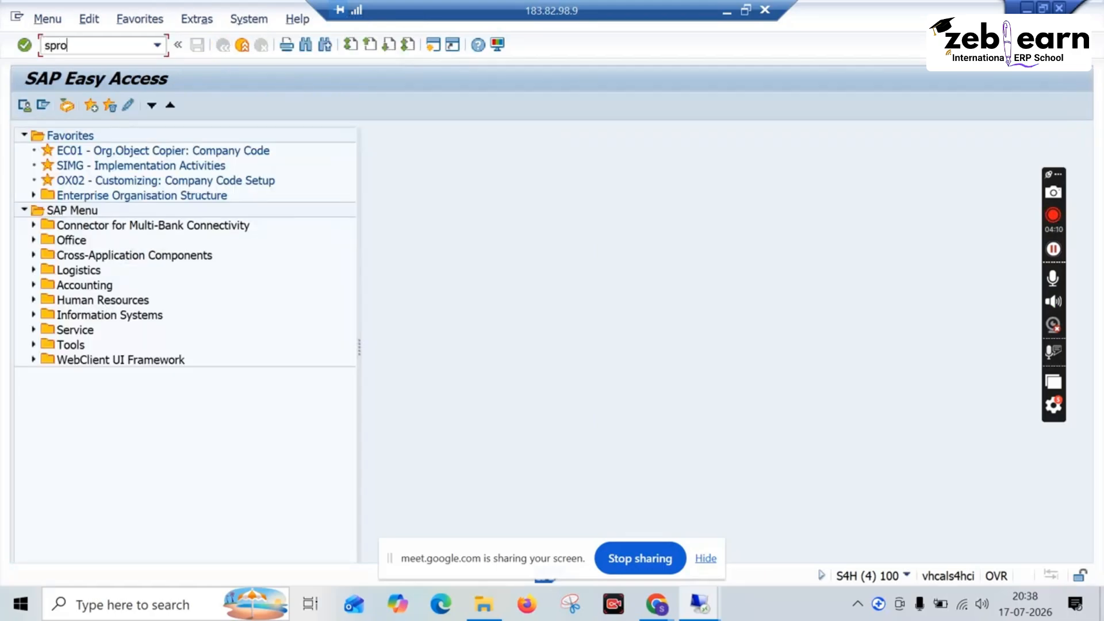
key(Return)
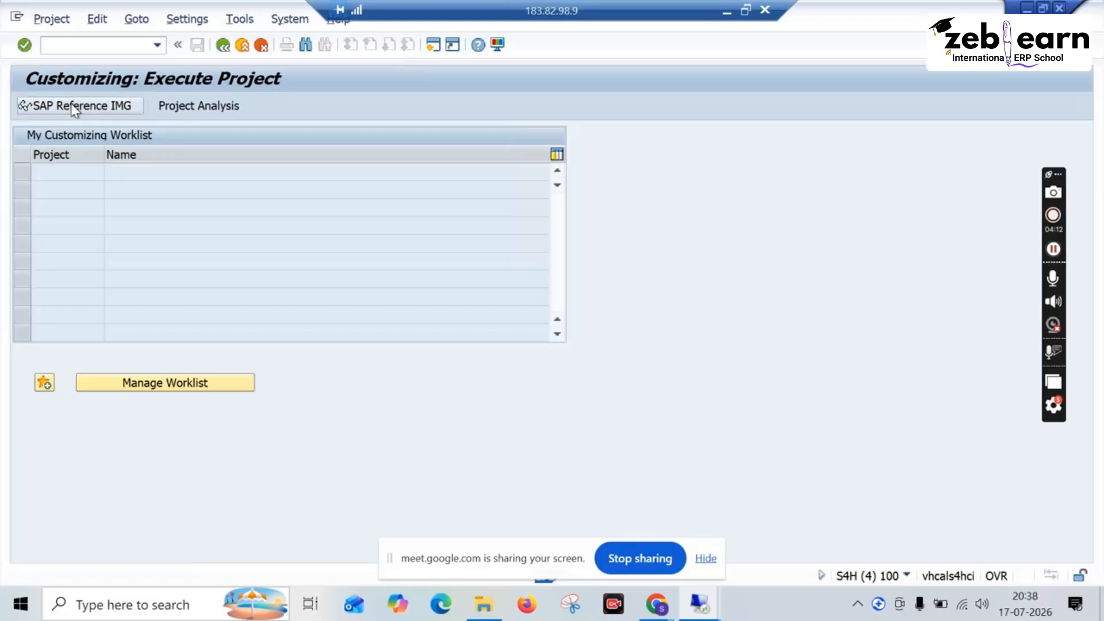
click(70, 103)
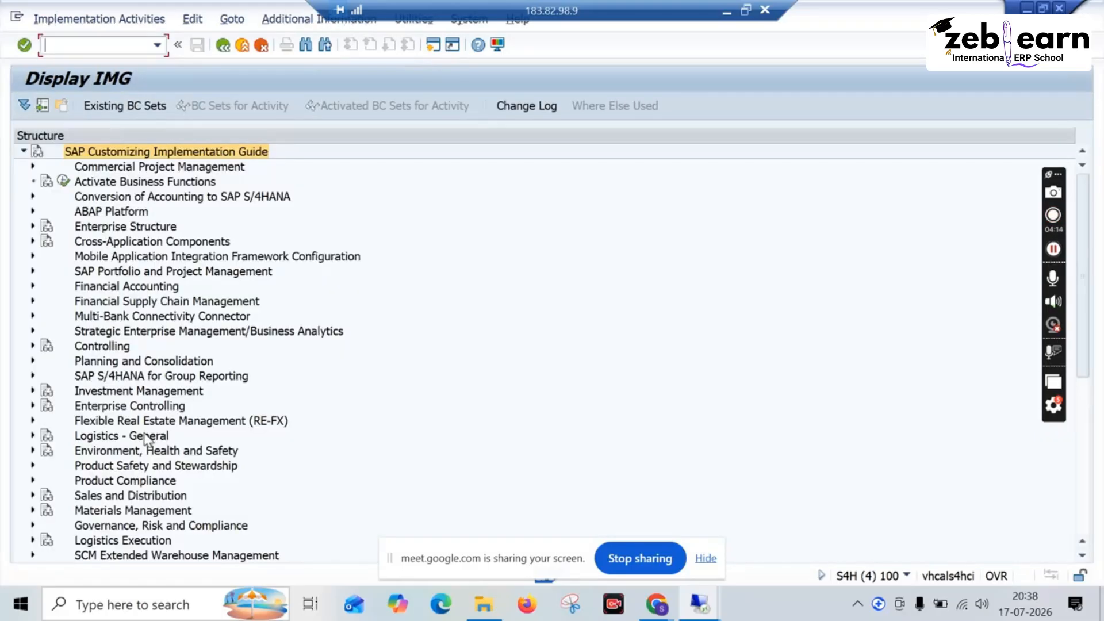
Step: Expand Plant Maintenance and Customer Service, its Master Data and Basic Settings, down to Measuring Points, Counters and Measurement Documents
scroll(158, 403, down, 1)
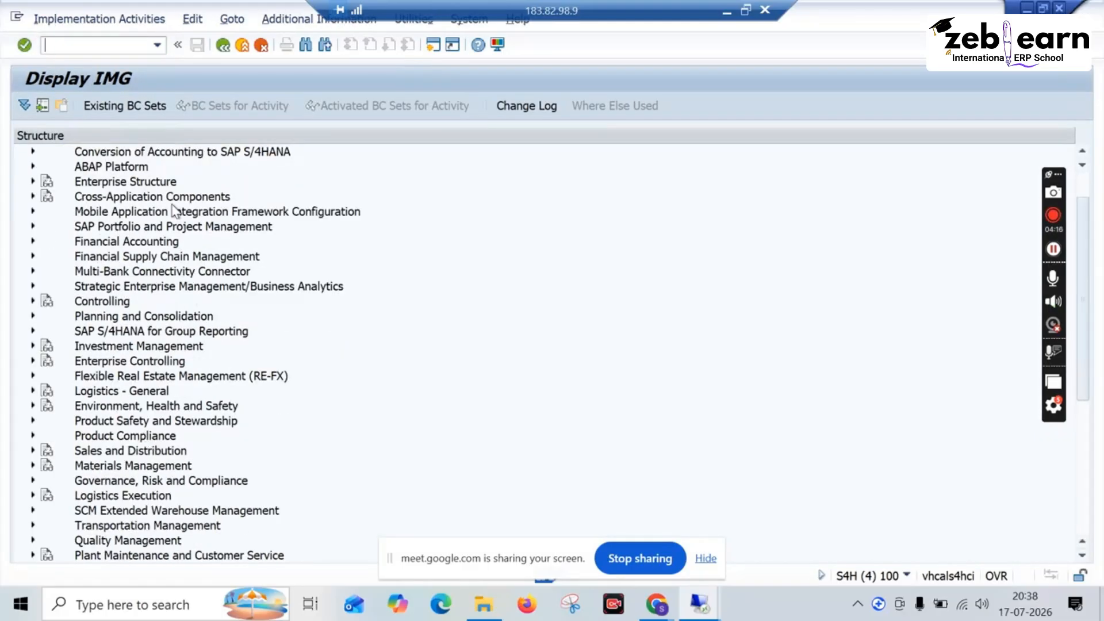
scroll(176, 211, up, 1)
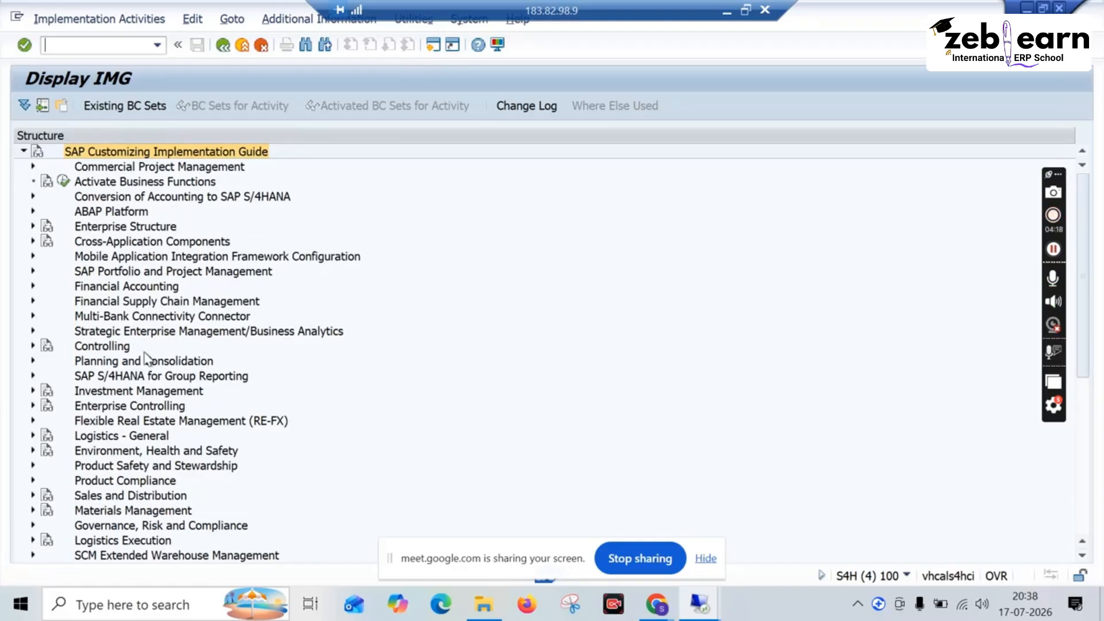
scroll(147, 358, down, 6)
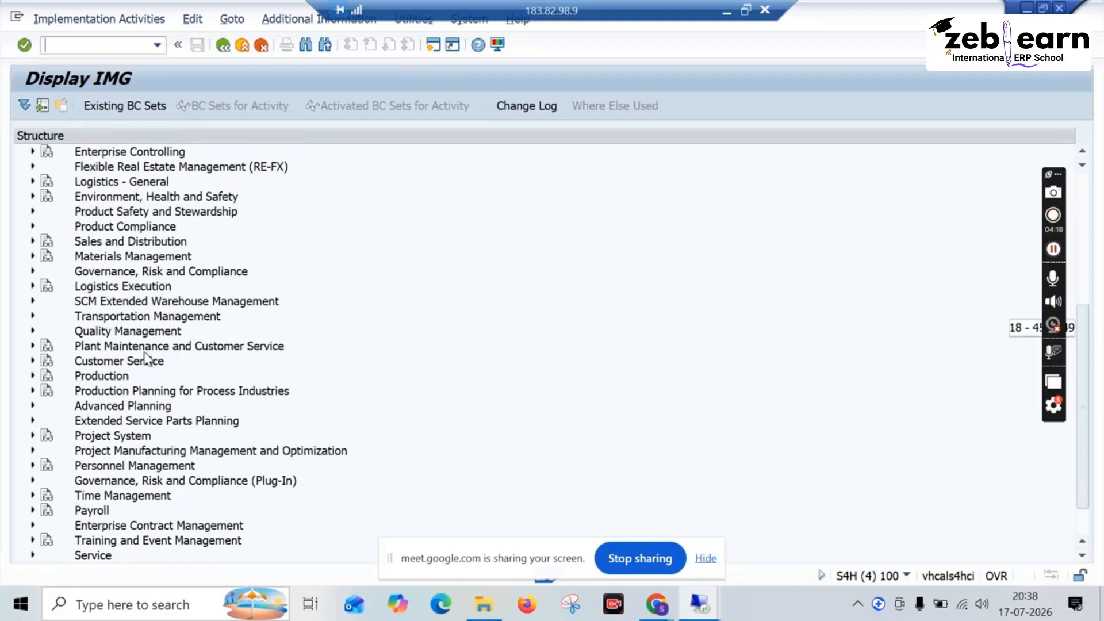
click(33, 347)
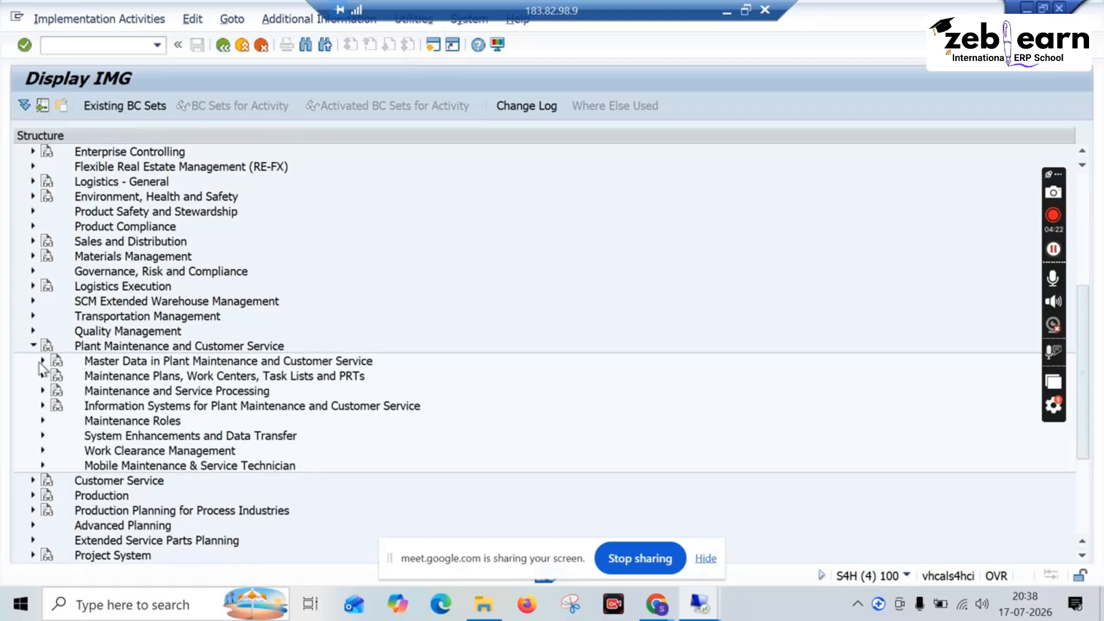
click(42, 361)
click(52, 376)
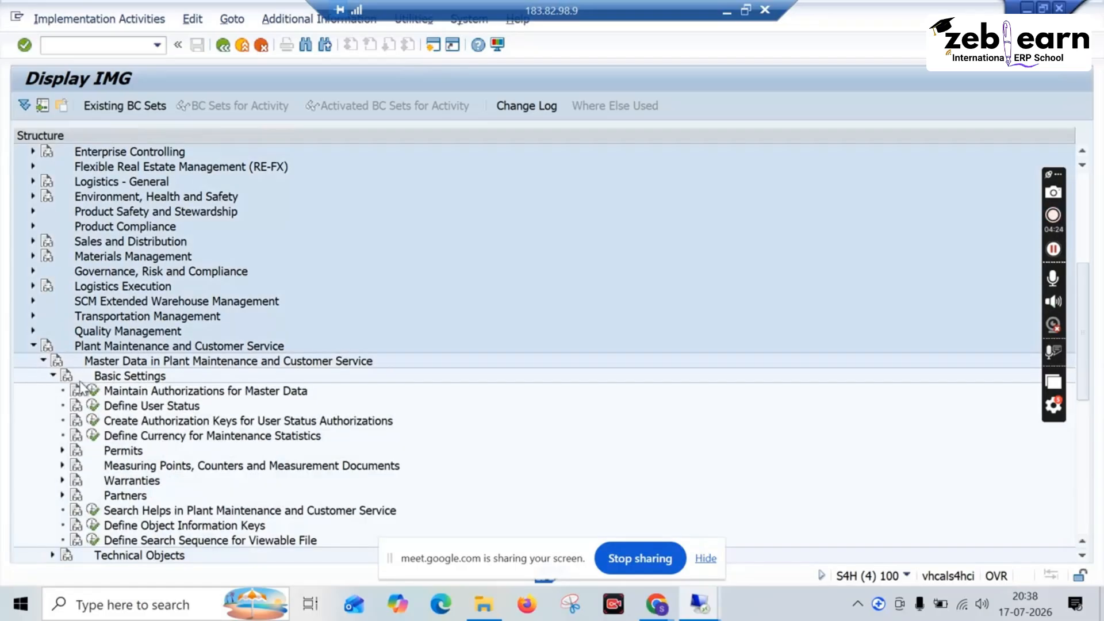
scroll(114, 481, down, 6)
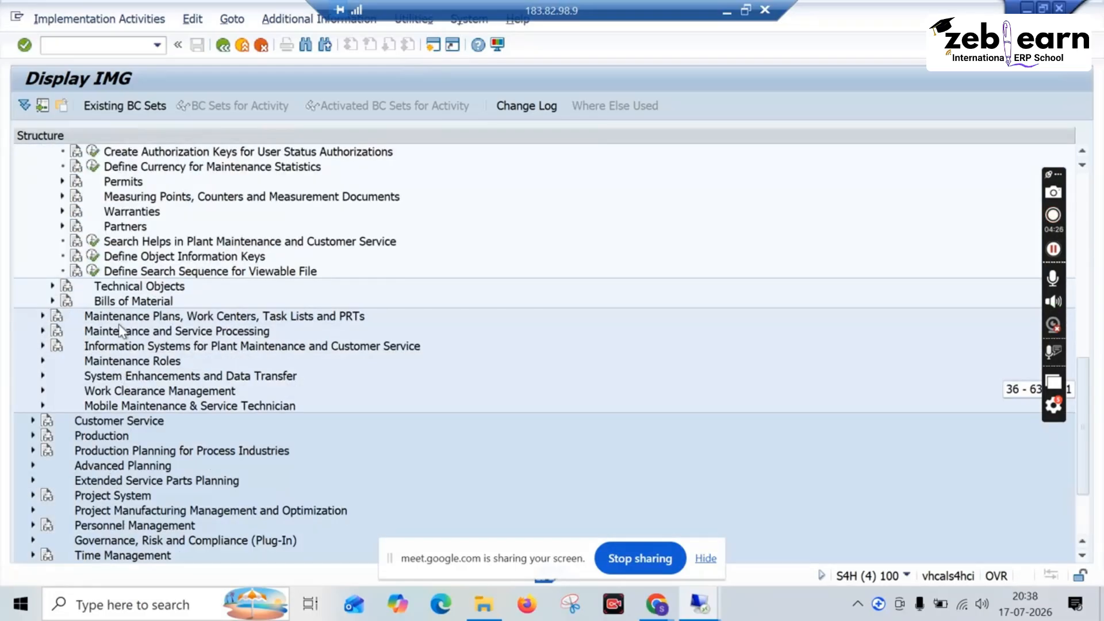
scroll(123, 331, up, 1)
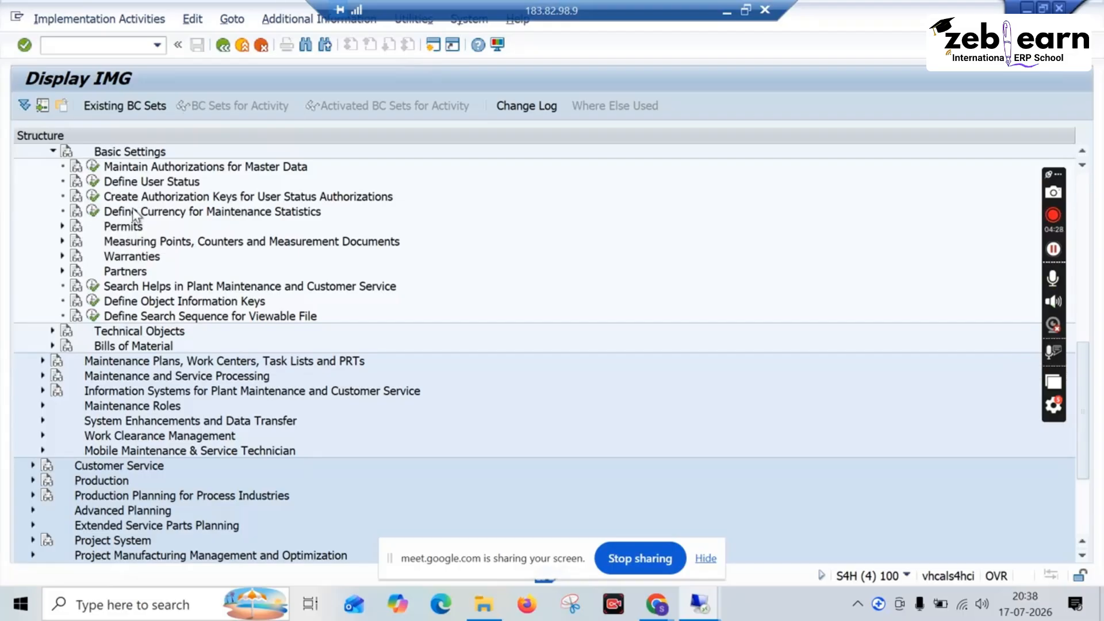
click(62, 241)
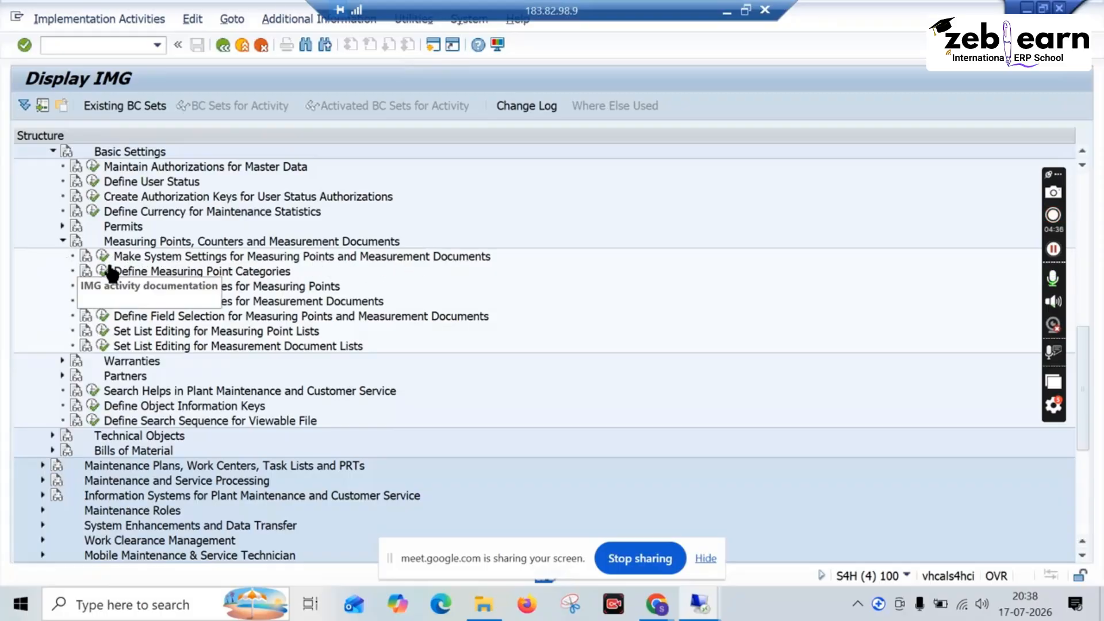
Step: Look at the system settings for measuring points and measurement documents and return to the IMG structure
click(175, 273)
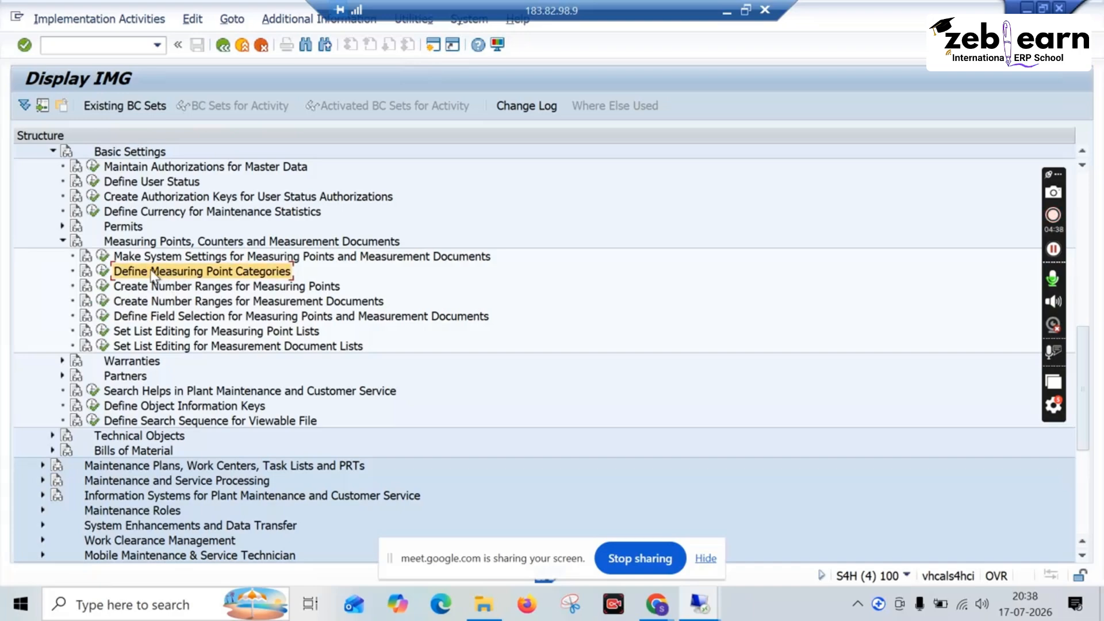
click(103, 256)
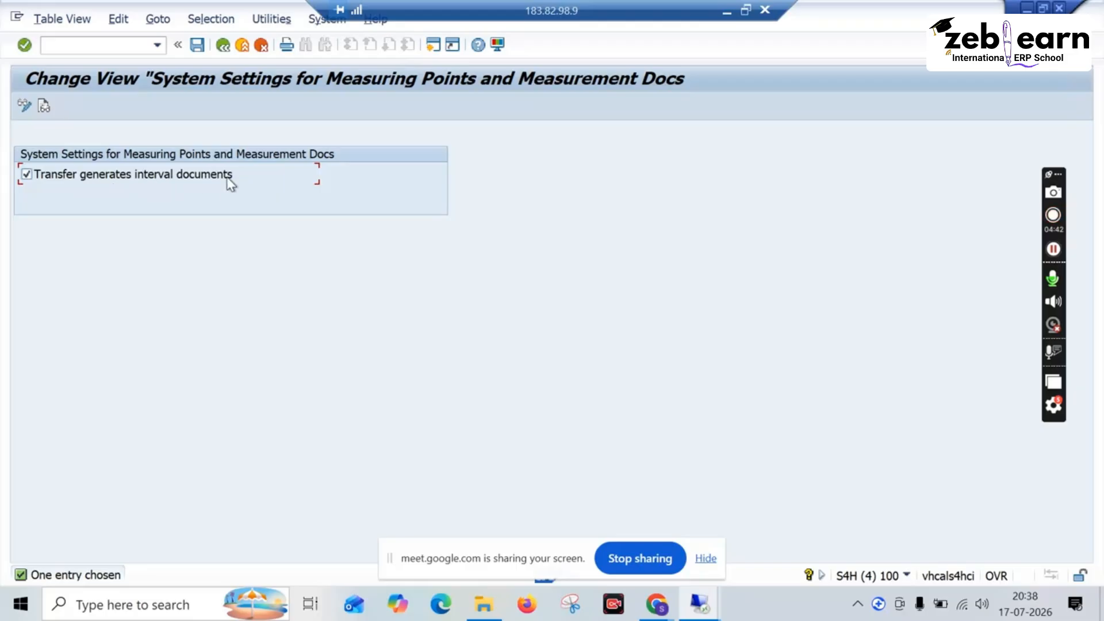
click(222, 44)
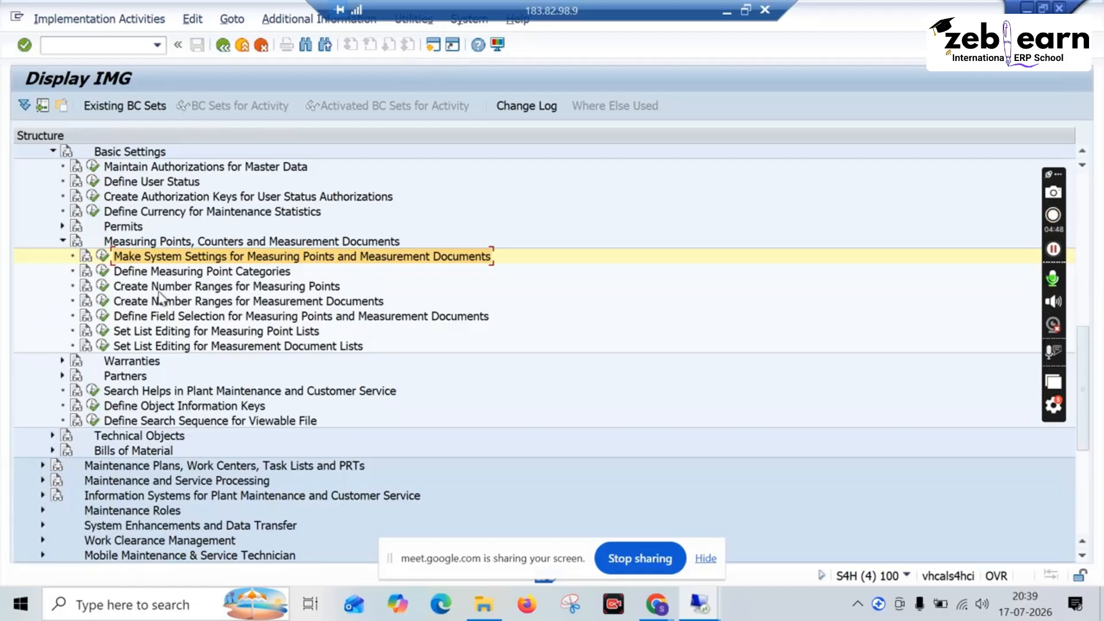
Step: Open the number ranges for measuring points and examine the current number status of interval 01
click(103, 286)
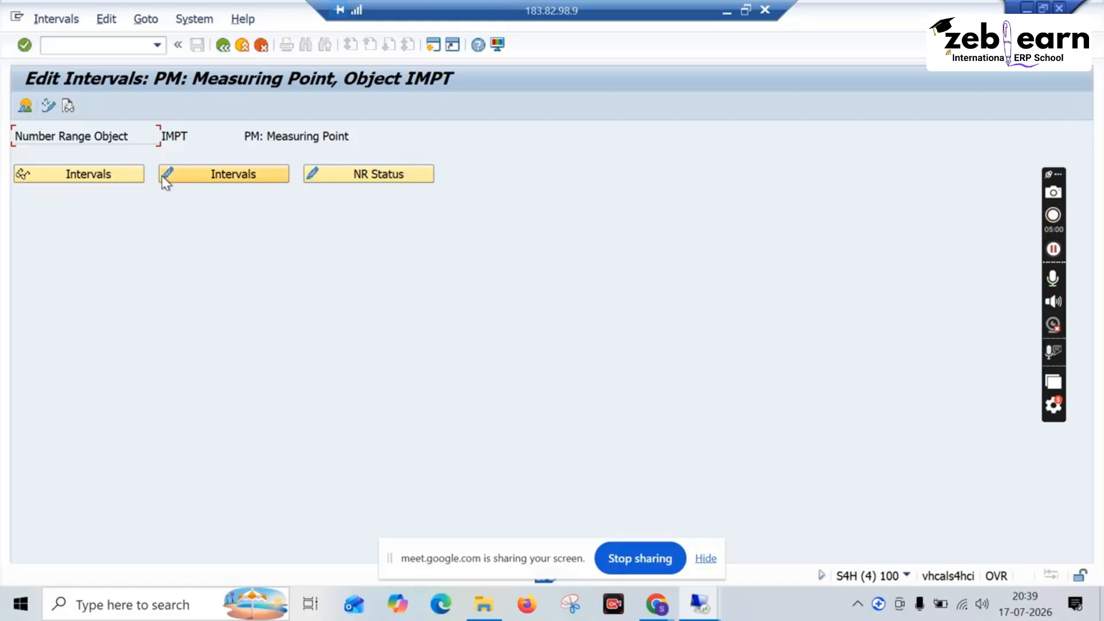
click(124, 178)
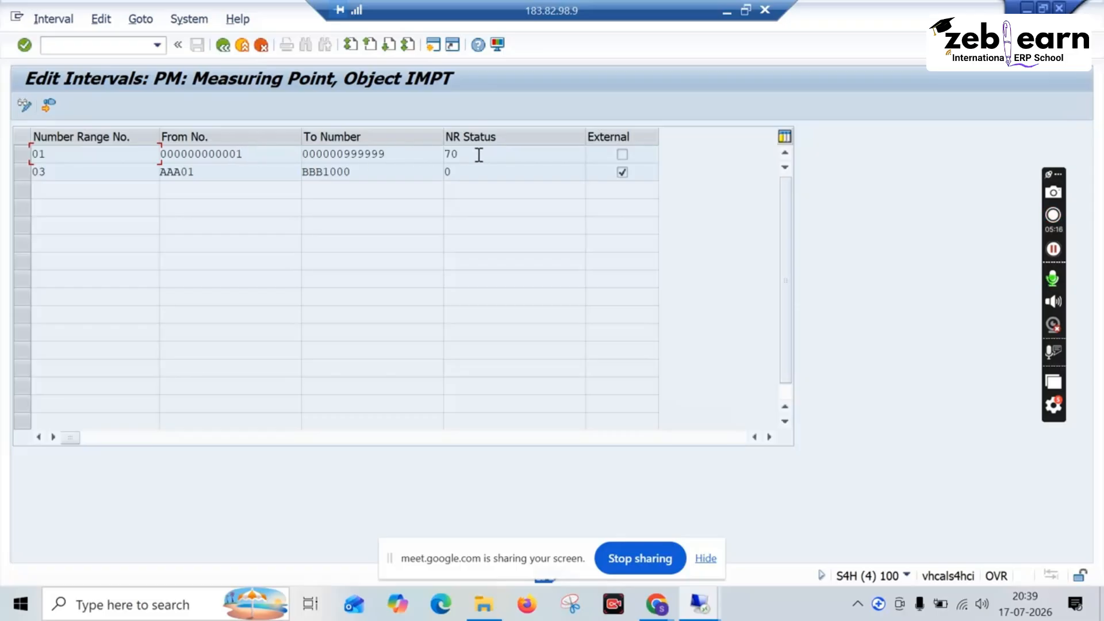
drag(474, 155, 441, 155)
Step: Switch the intervals to change mode, set the To Number of interval 03 to BBB100, and exit without saving the change
click(24, 105)
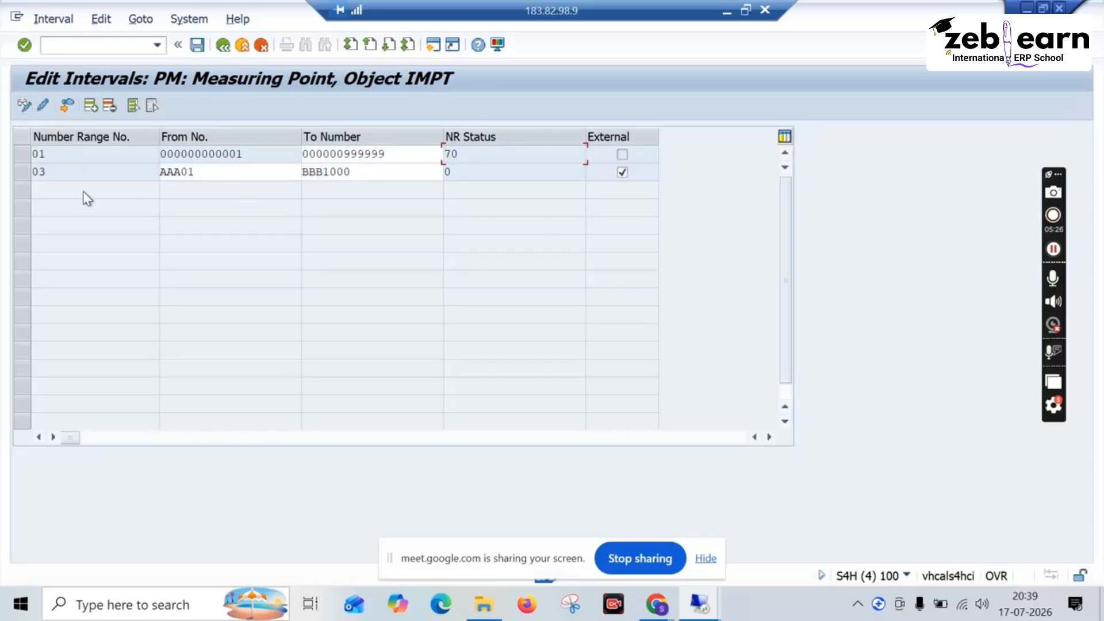
click(364, 176)
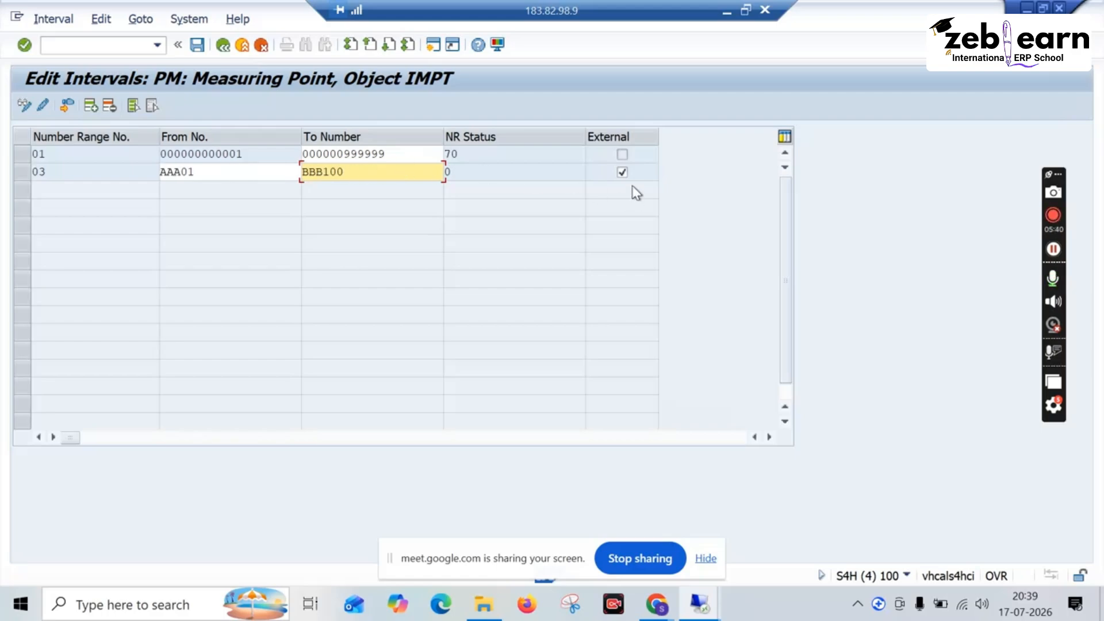
click(178, 44)
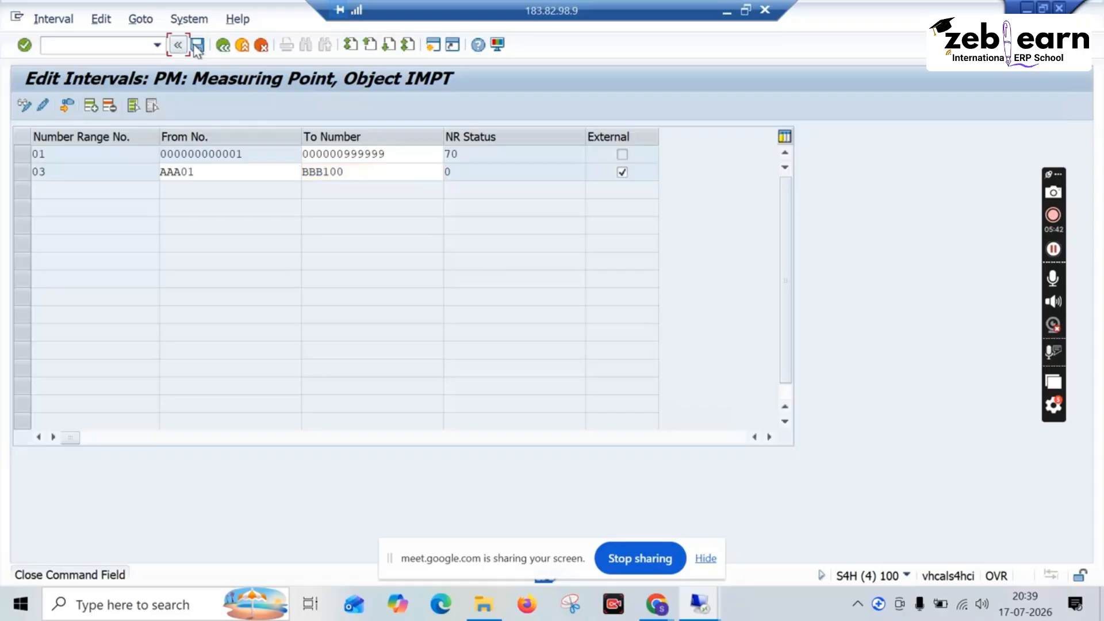
click(222, 47)
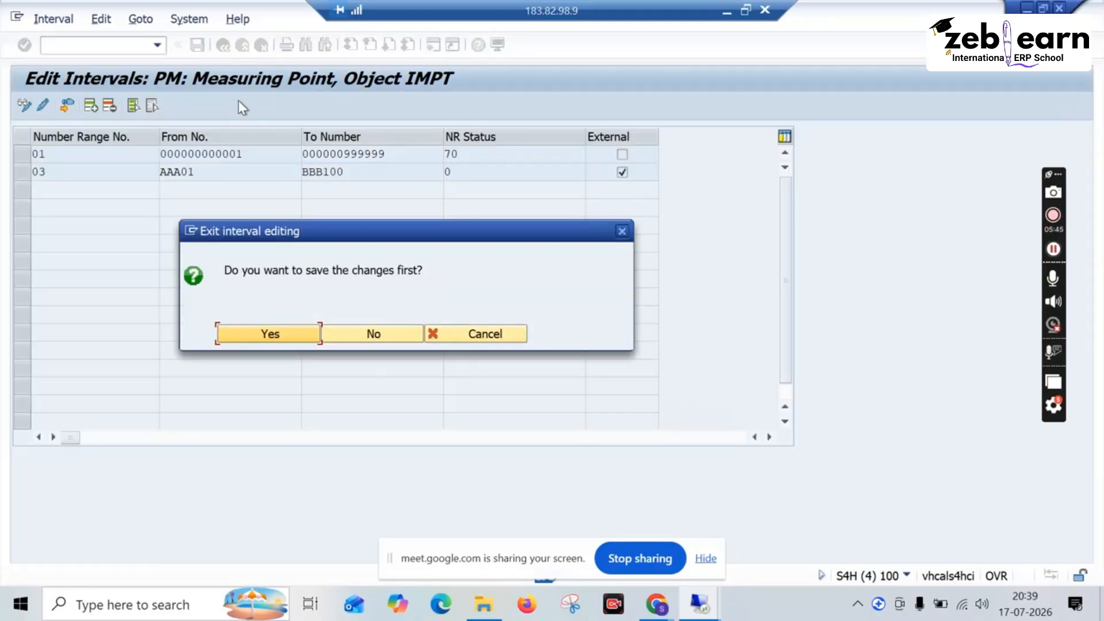
click(364, 331)
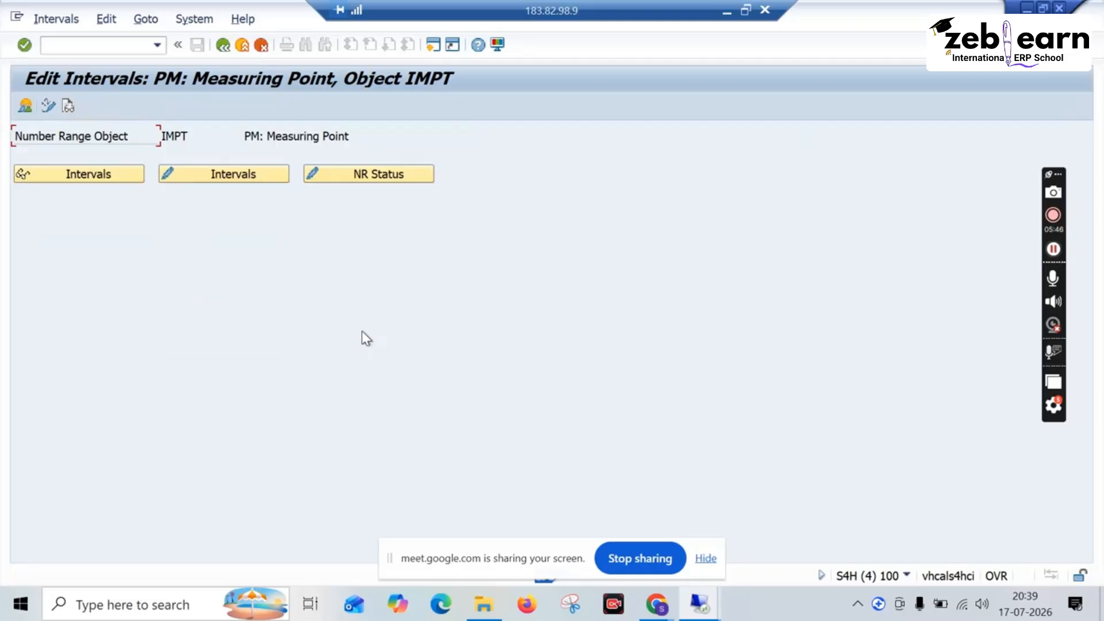
Step: Review the measuring point number range intervals in change mode and in the overview list, returning to the initial screen
click(204, 173)
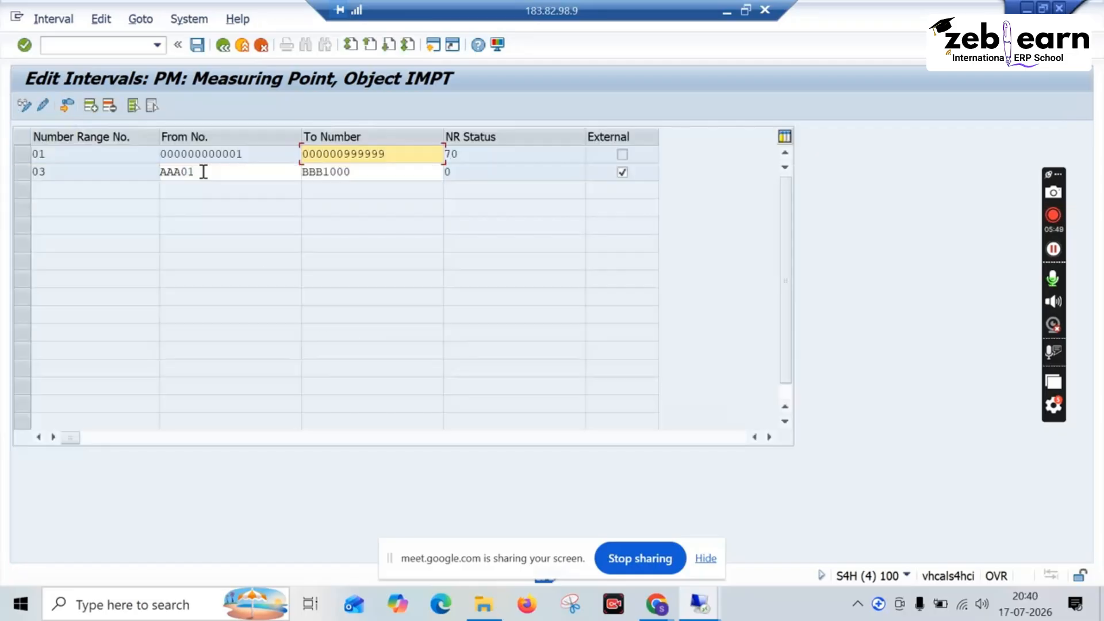
click(223, 46)
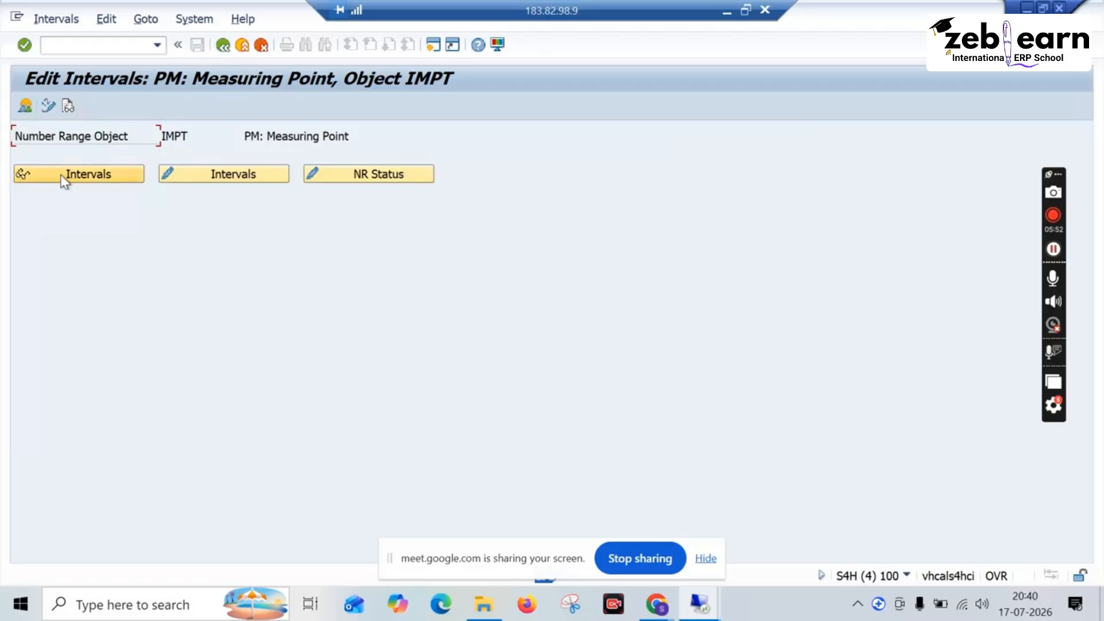
click(26, 106)
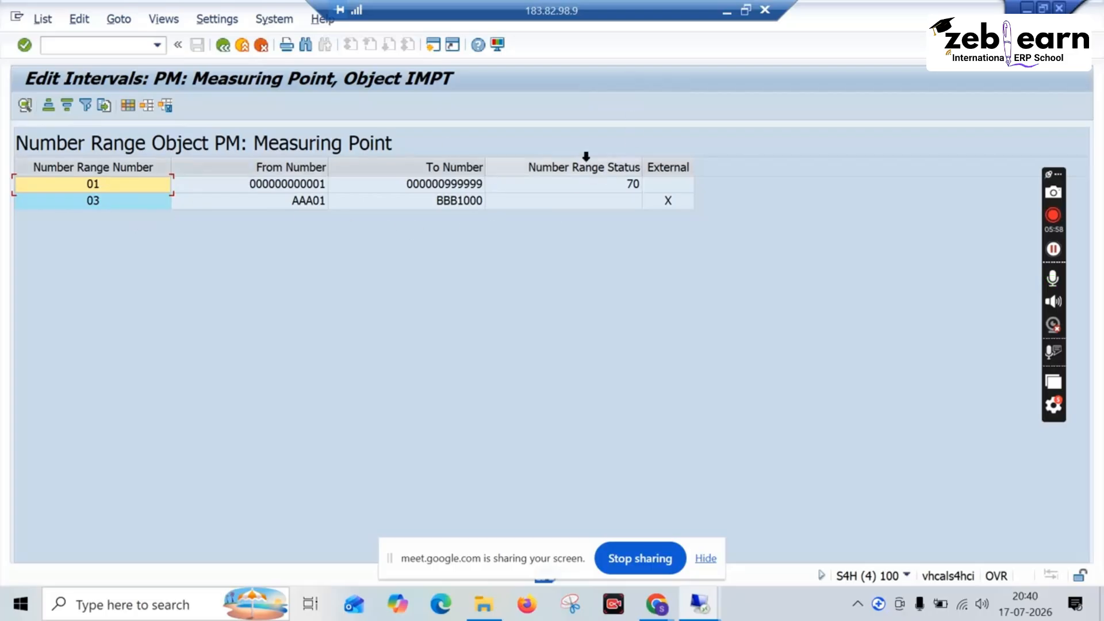
click(223, 45)
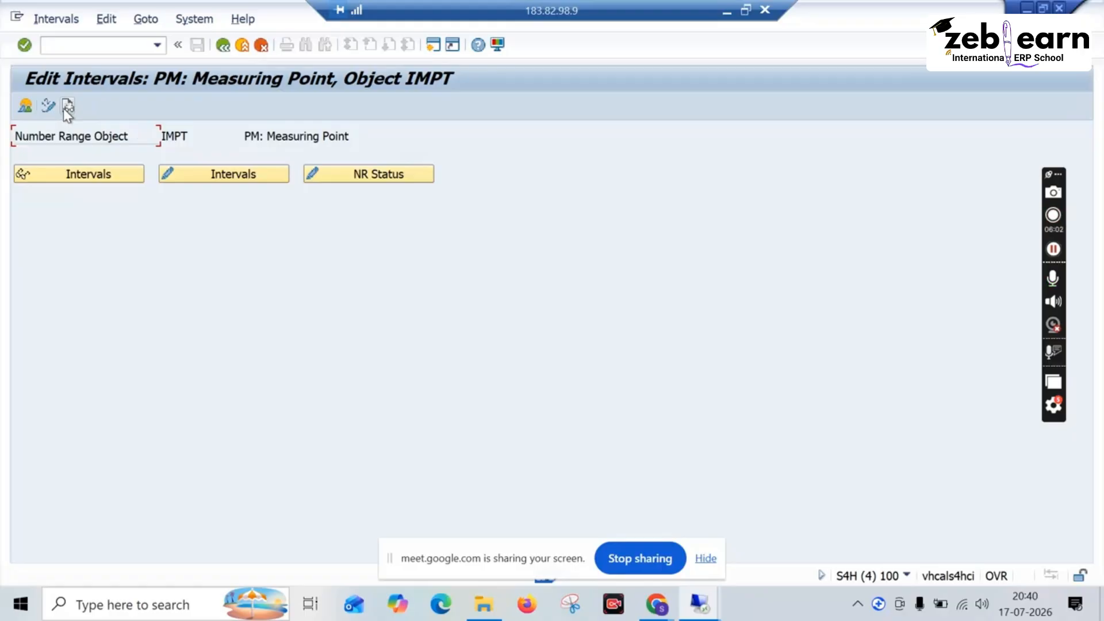
Step: Read the documentation and the change documents for the measuring point number range object, returning to the initial screen
click(67, 108)
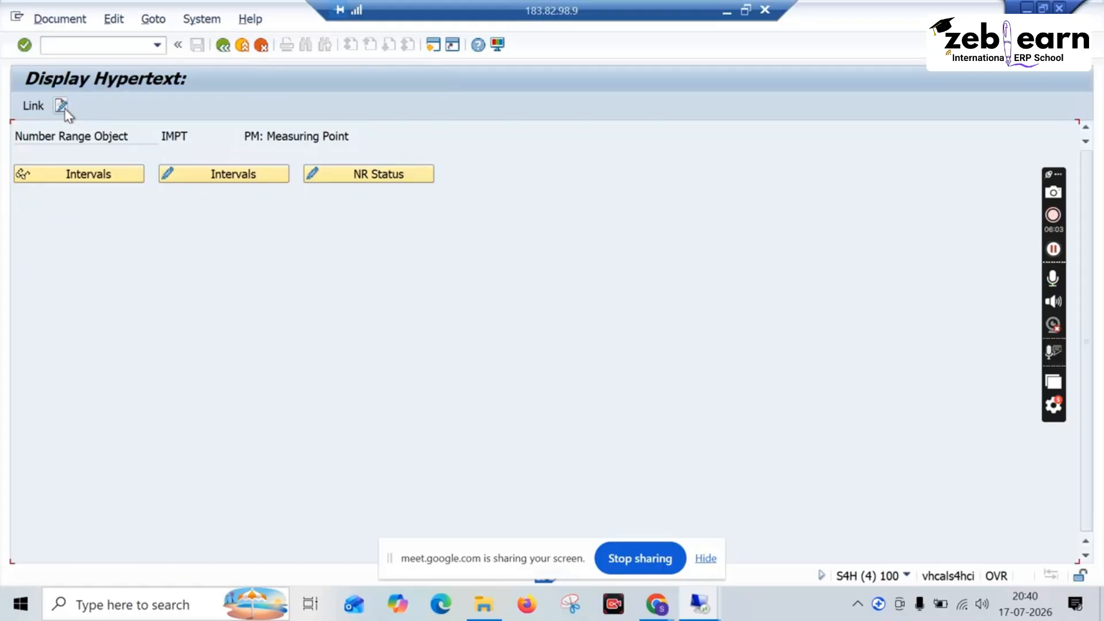
click(223, 46)
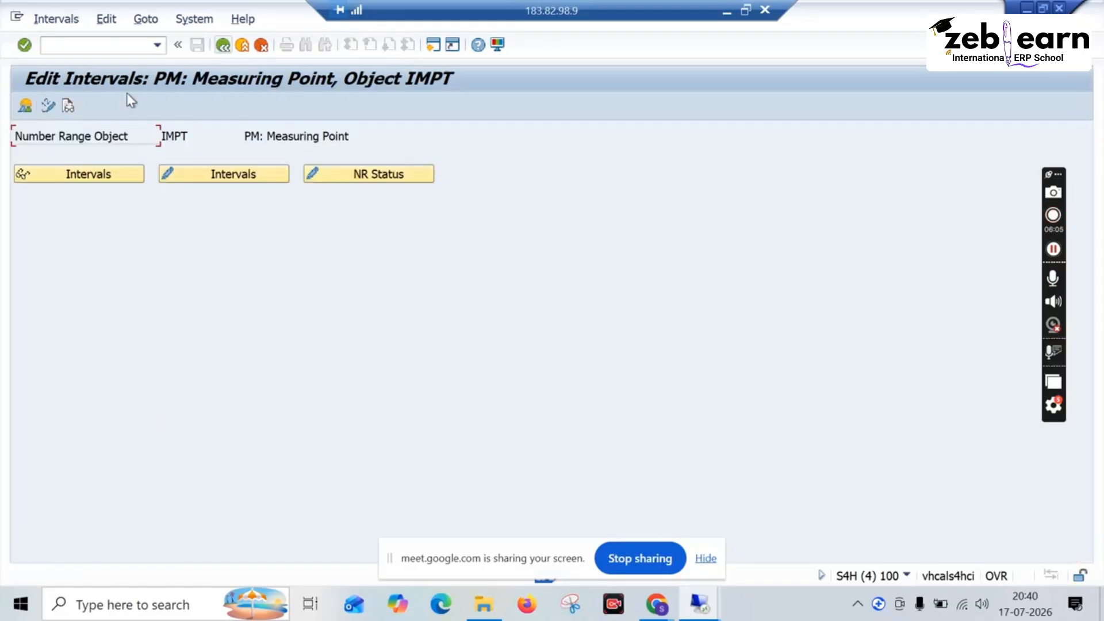
click(46, 107)
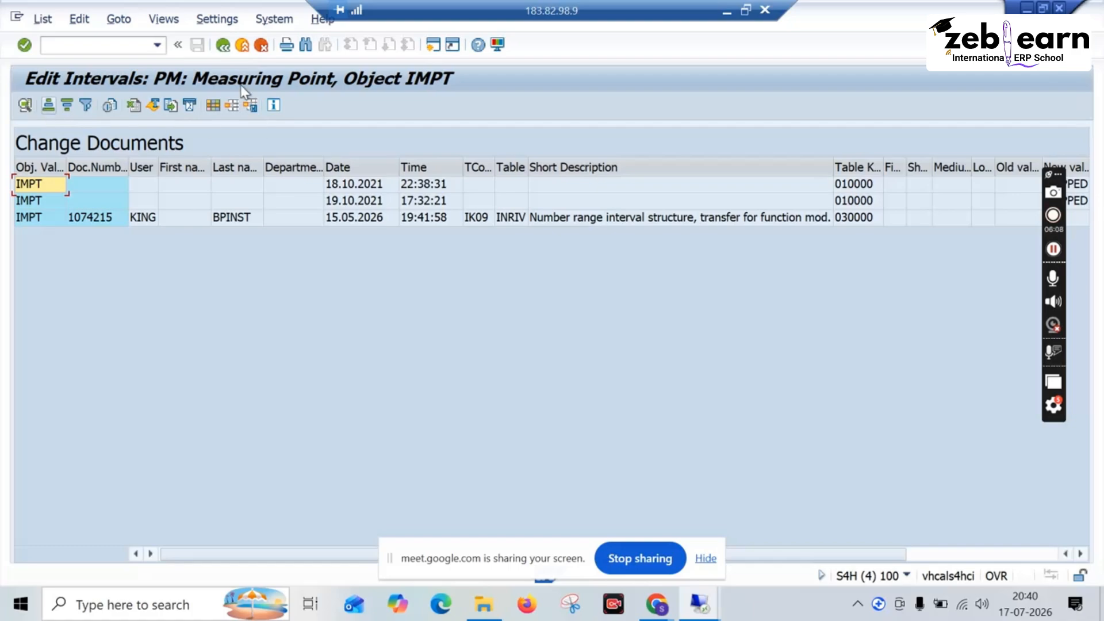
click(227, 51)
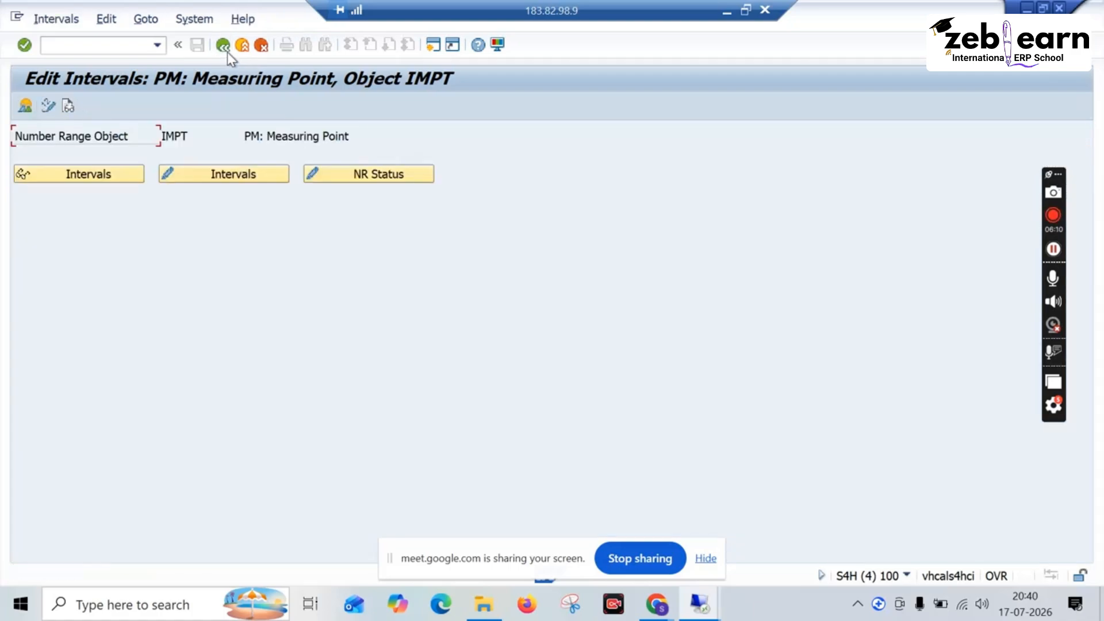
Step: Check the number range status and the editable intervals of the measuring point object, returning to its initial screen
click(336, 179)
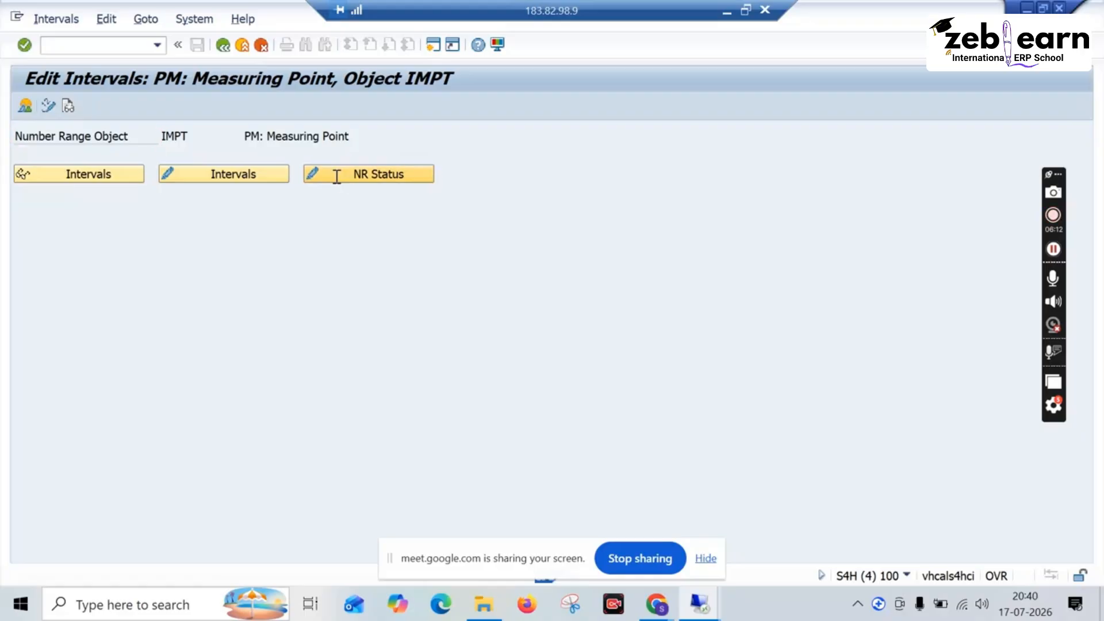
click(226, 47)
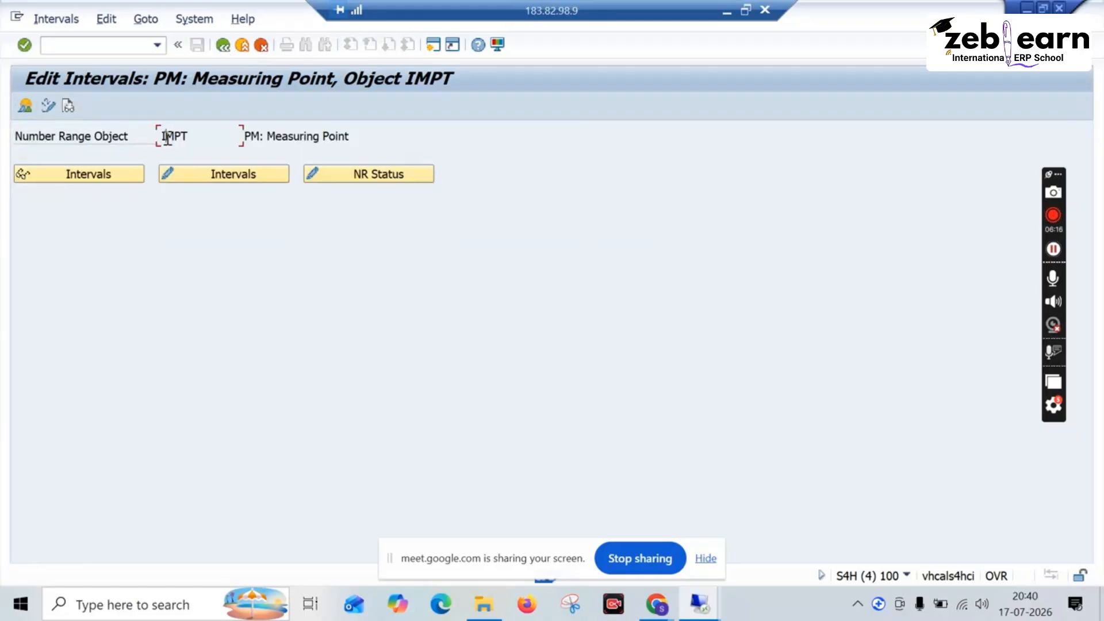
click(186, 173)
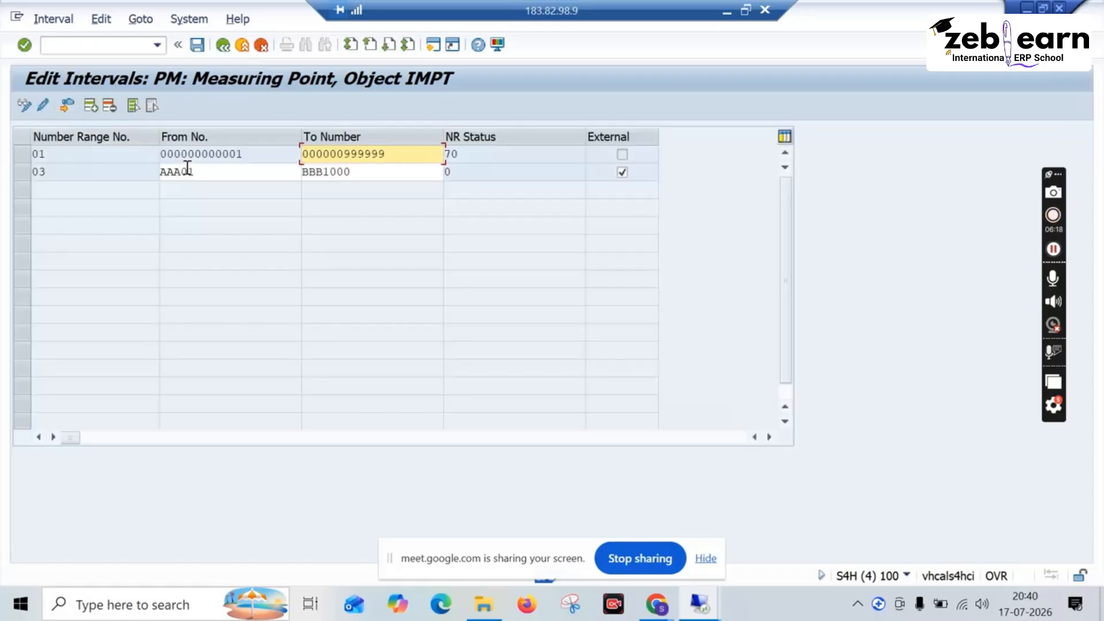
click(224, 46)
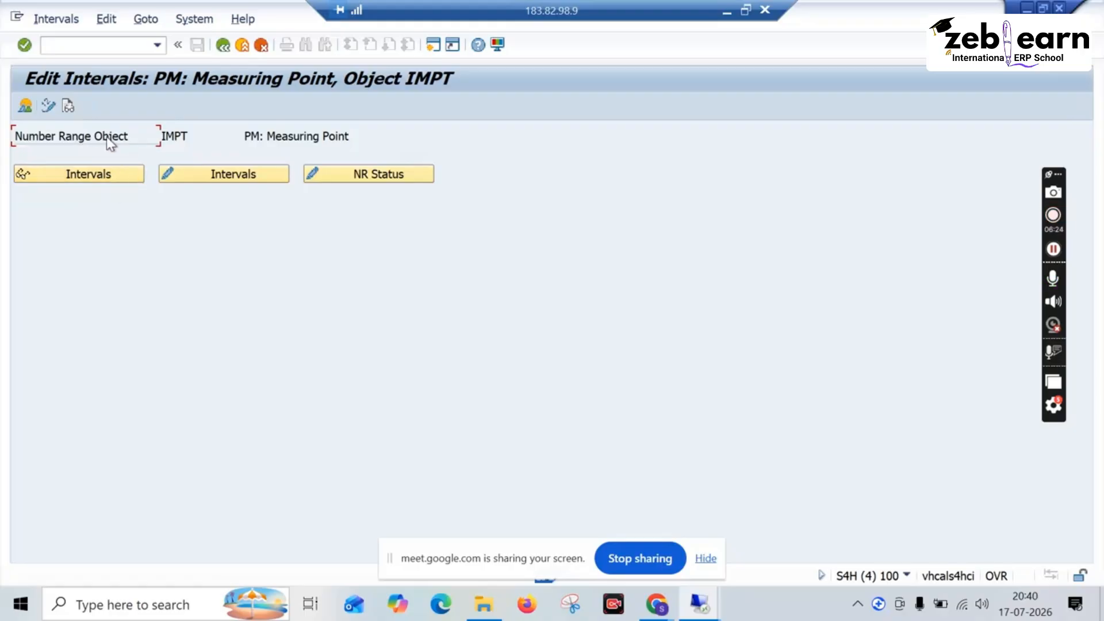
Step: Read the measuring point number range change documents and view the number range screen for measurement documents, returning to the IMG
click(56, 108)
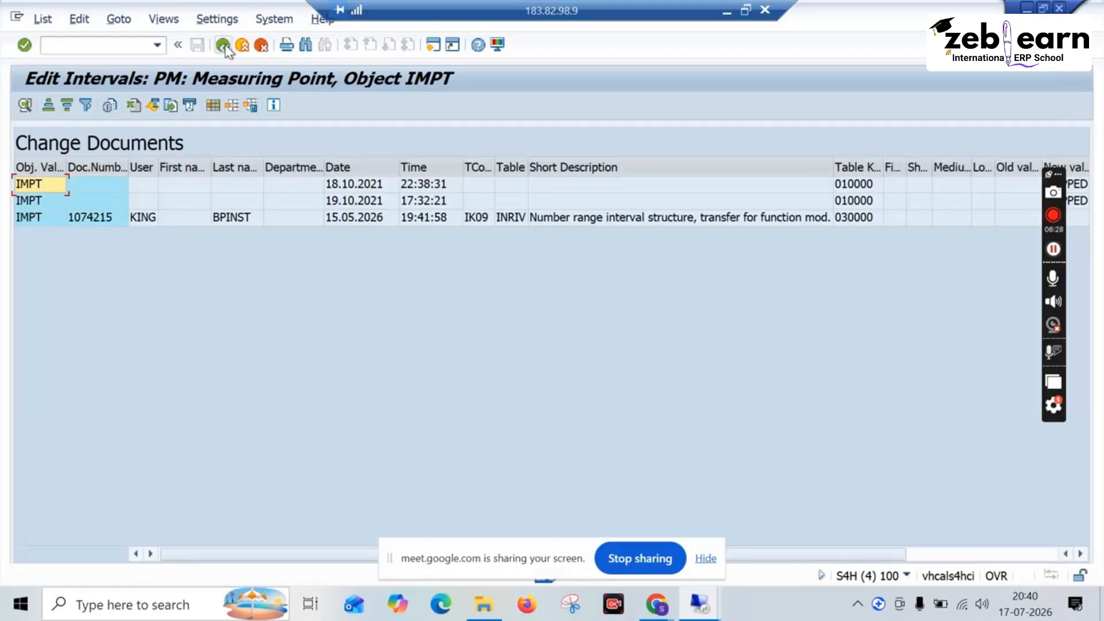
click(224, 46)
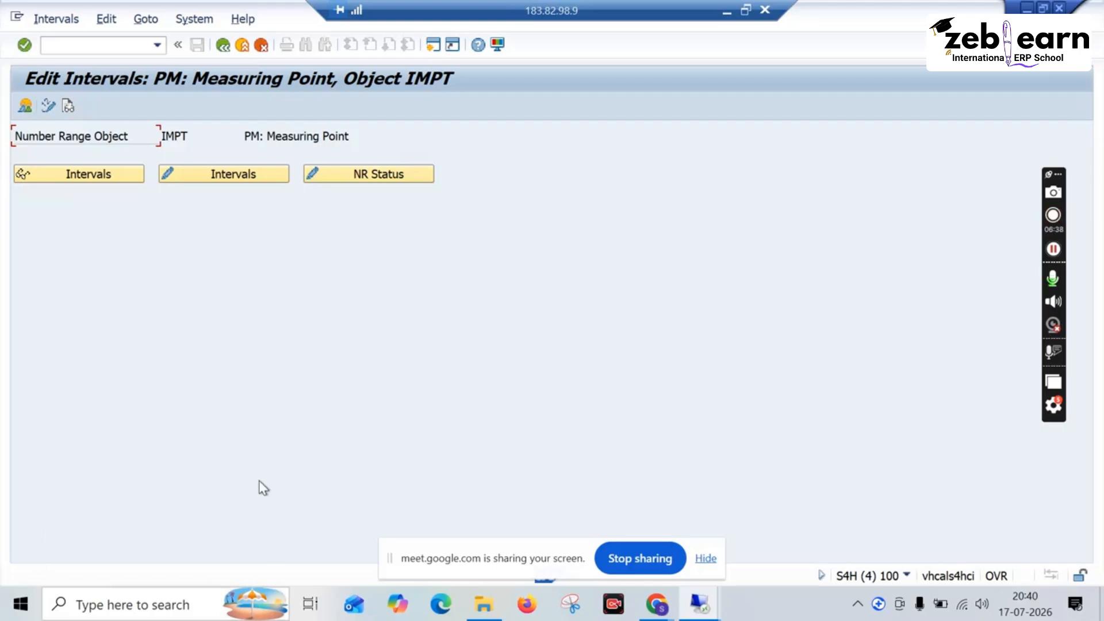
click(224, 46)
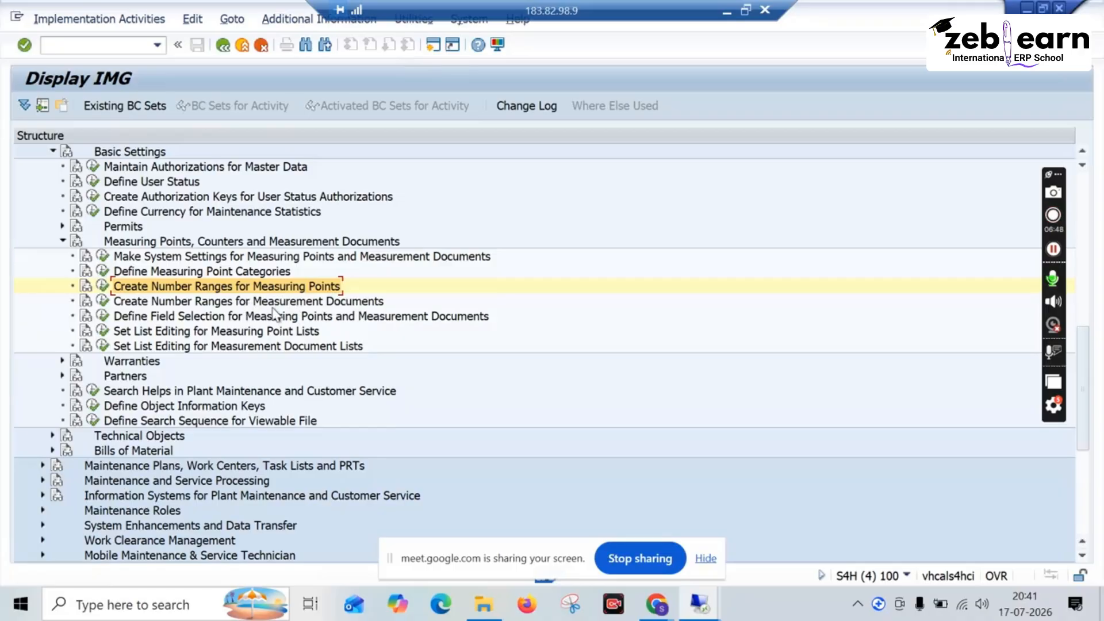
click(103, 302)
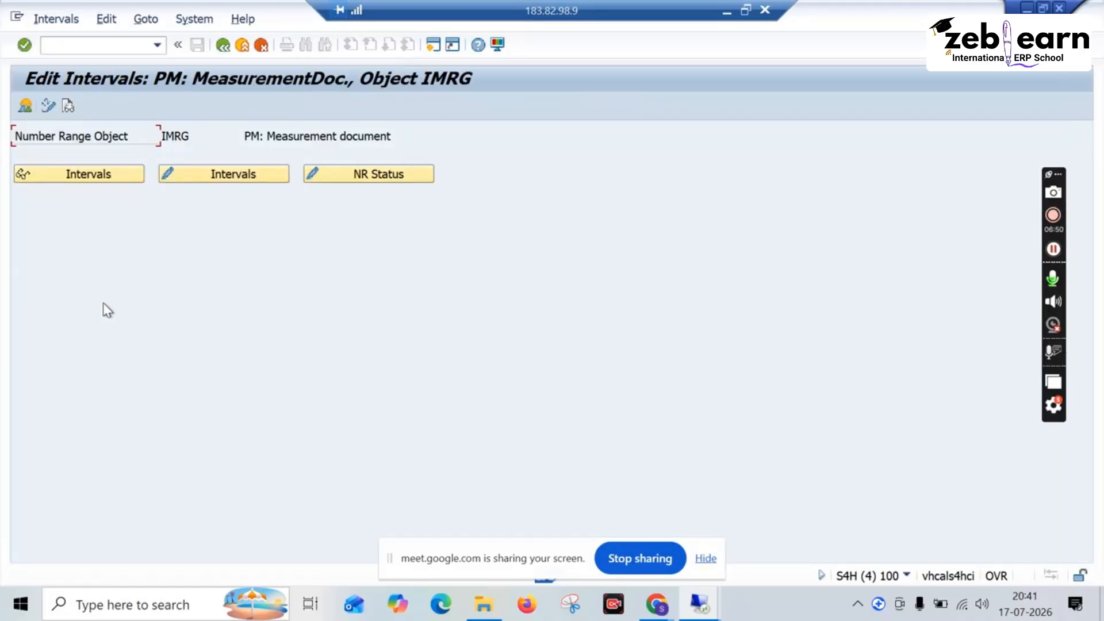
click(223, 46)
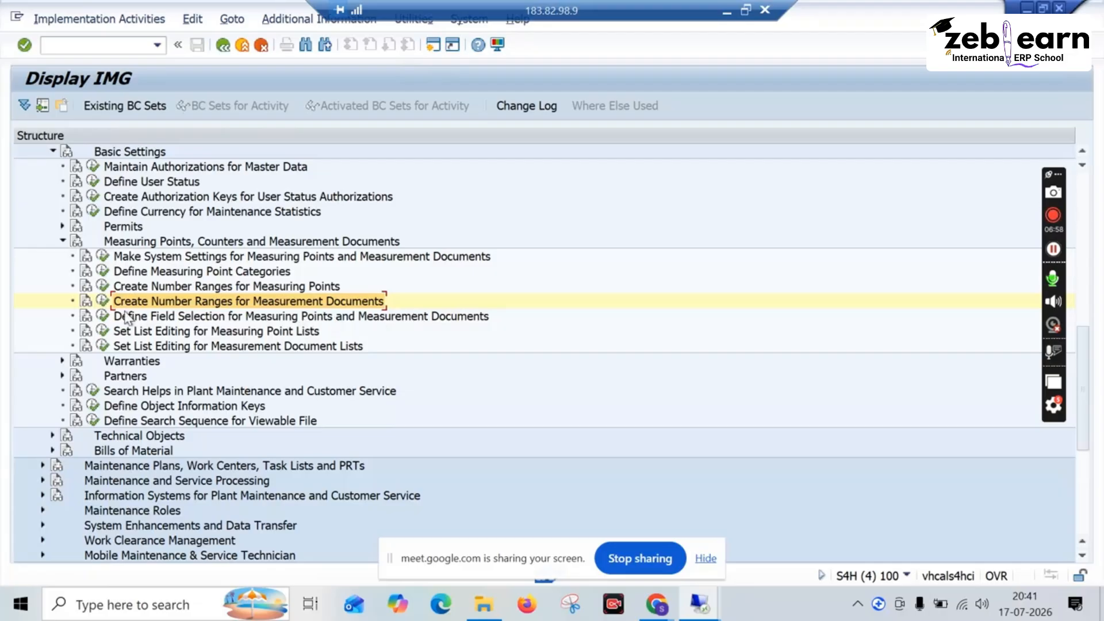
Step: Open the field selection for measuring points and measurement documents, and briefly check the Google Meet call before returning to SAP
click(103, 316)
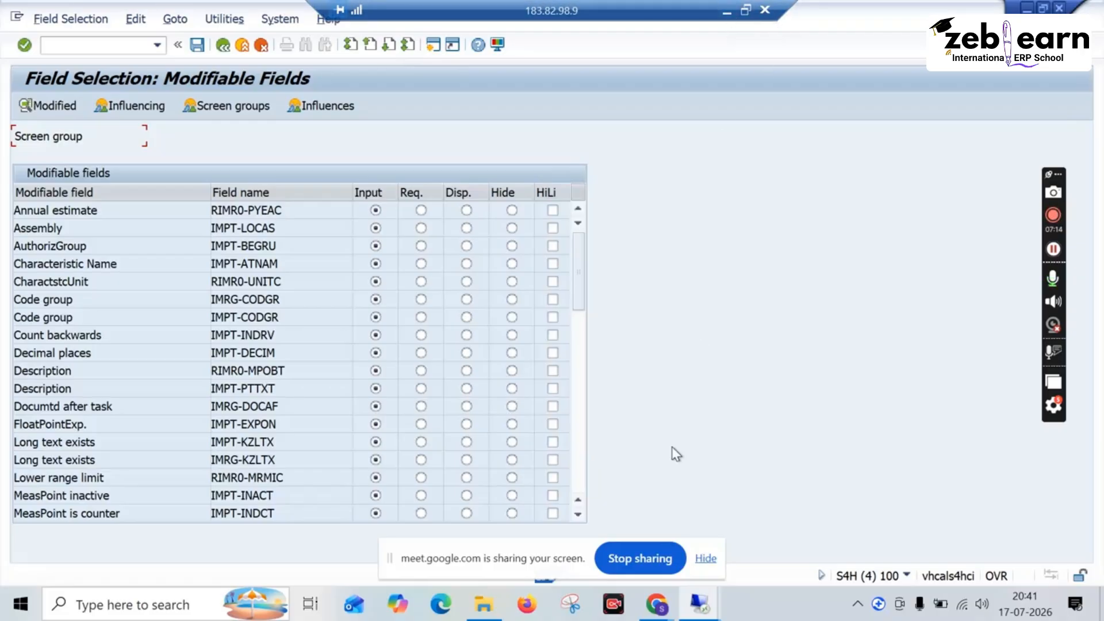
mouse_move(656, 604)
click(608, 553)
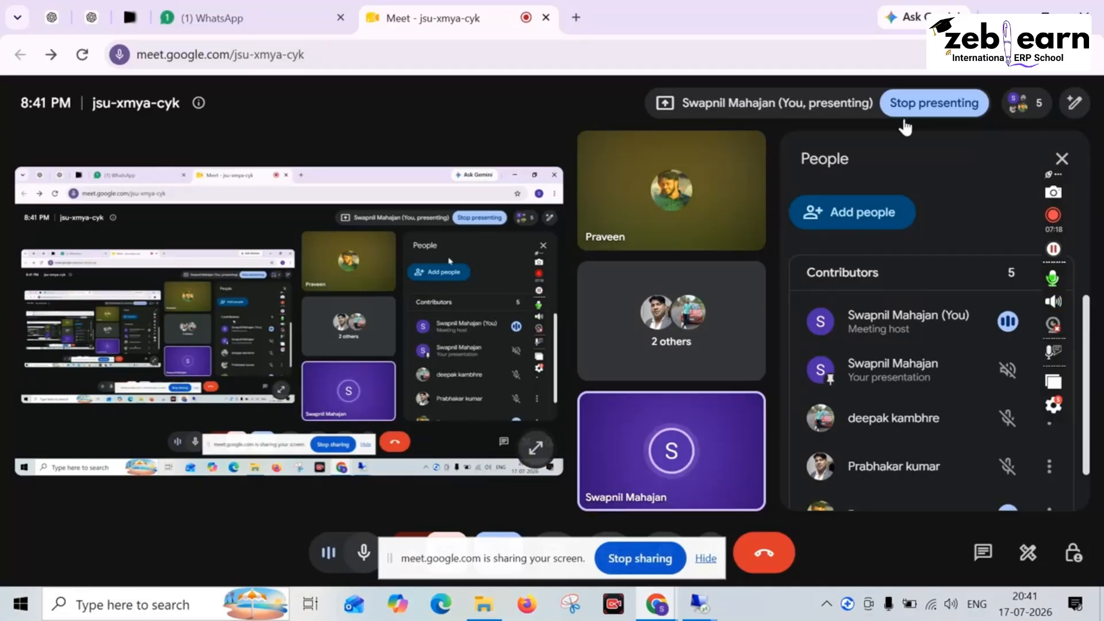
click(1006, 13)
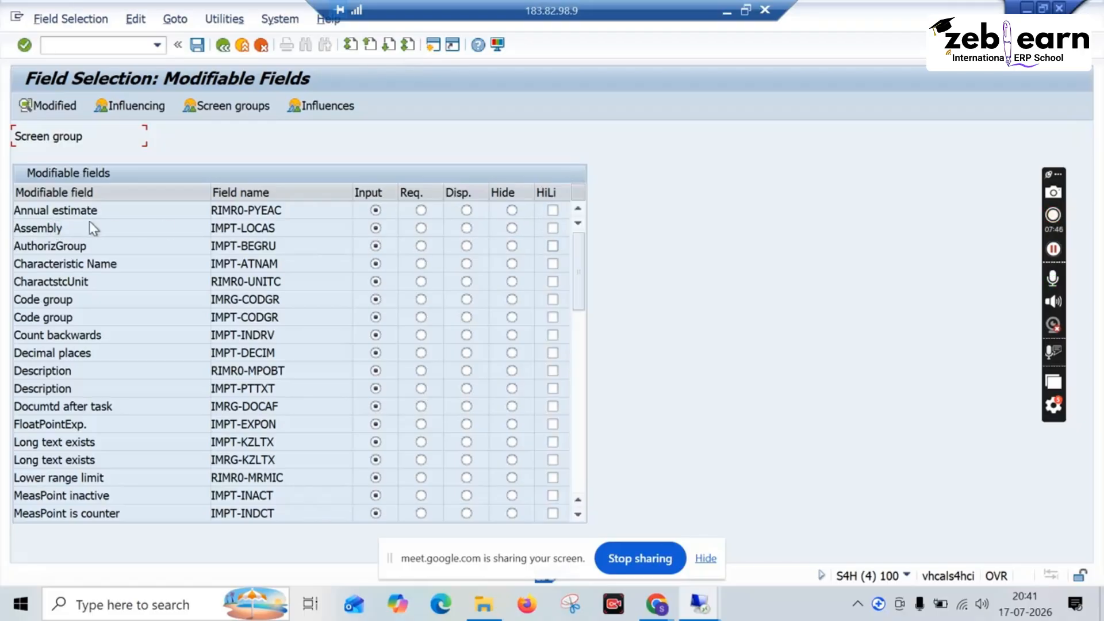
Step: Examine the modifiable fields and their input, required, display and hide options, and return to the IMG structure
scroll(118, 414, down, 2)
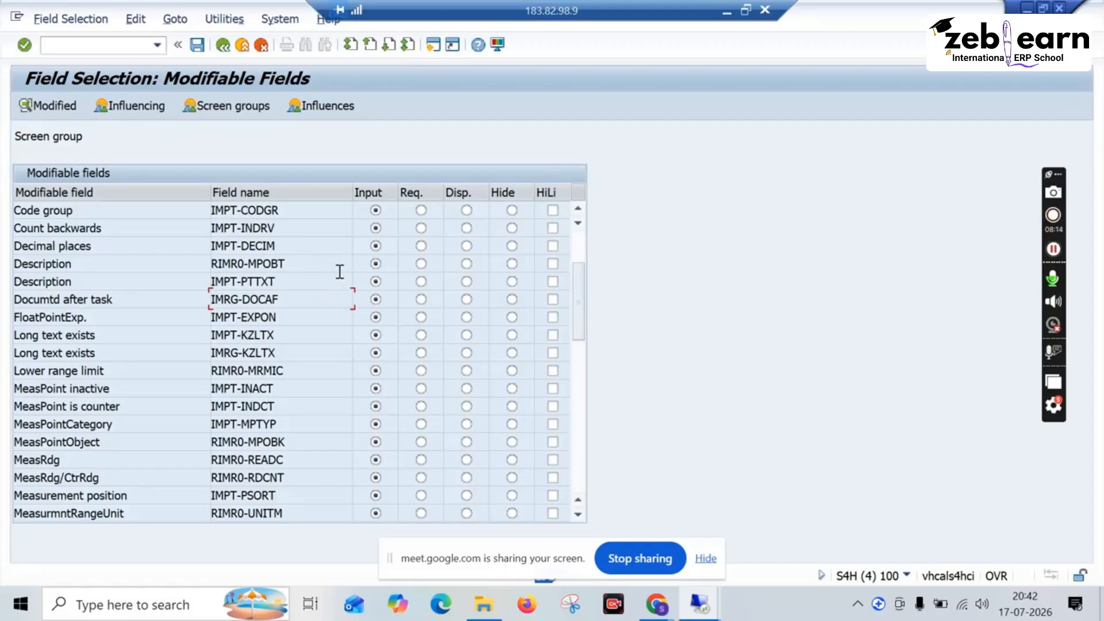
drag(572, 285, 574, 254)
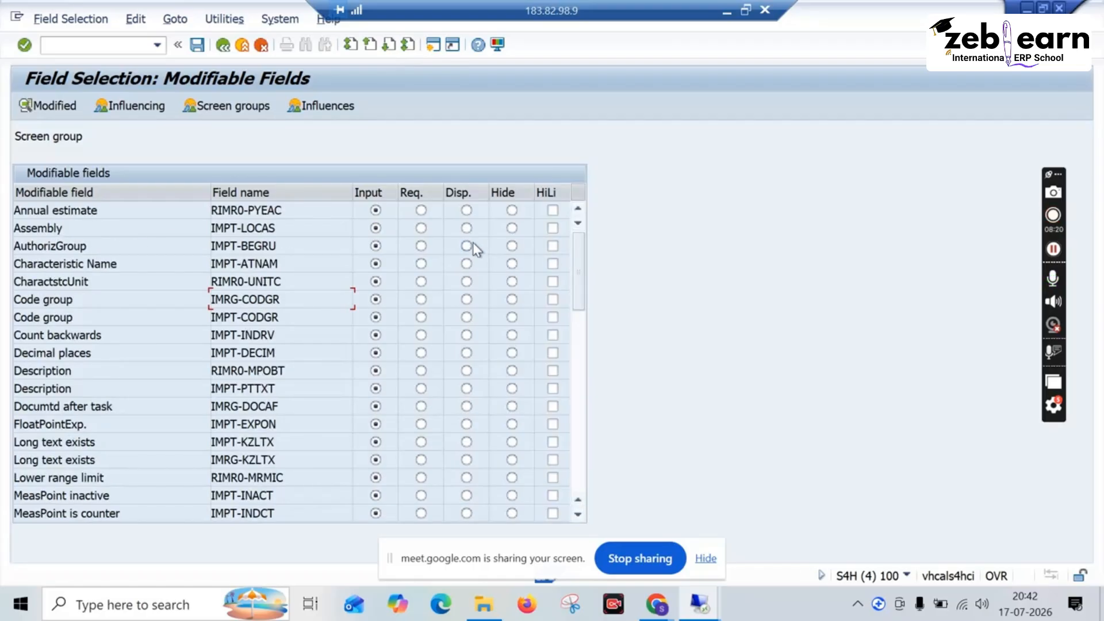
click(223, 46)
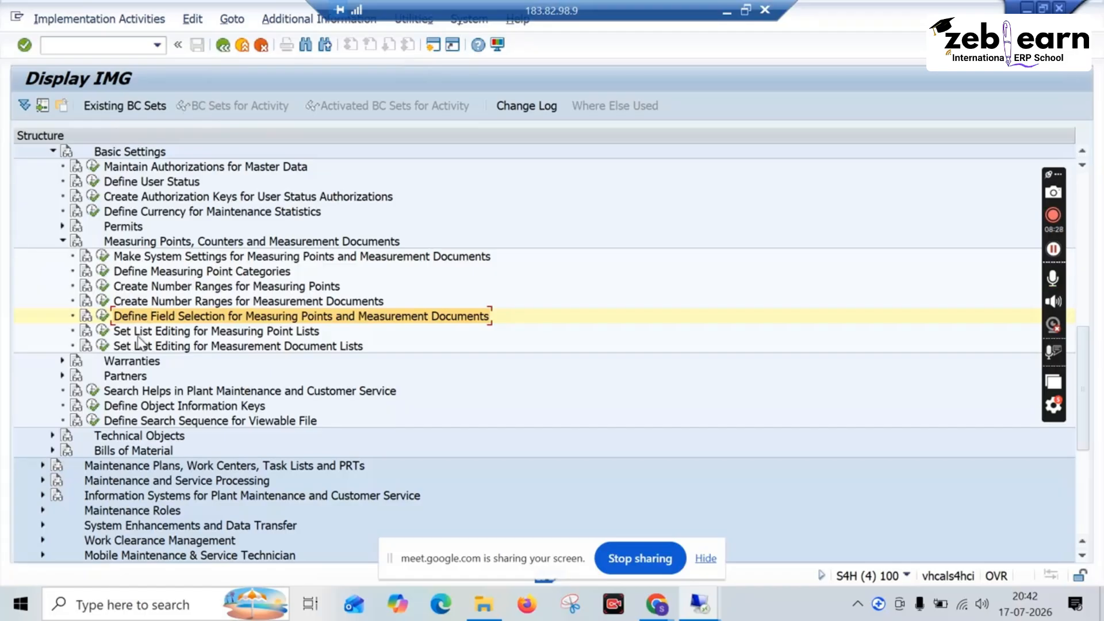
Step: View the list editing options for measuring point lists and close them without choosing one
click(102, 332)
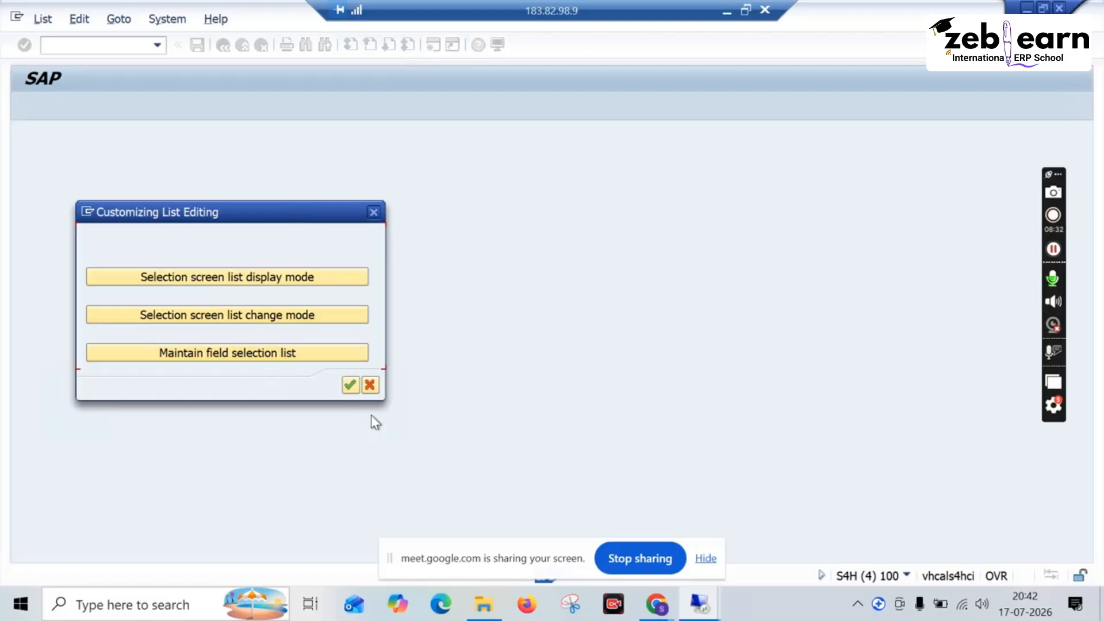
click(373, 212)
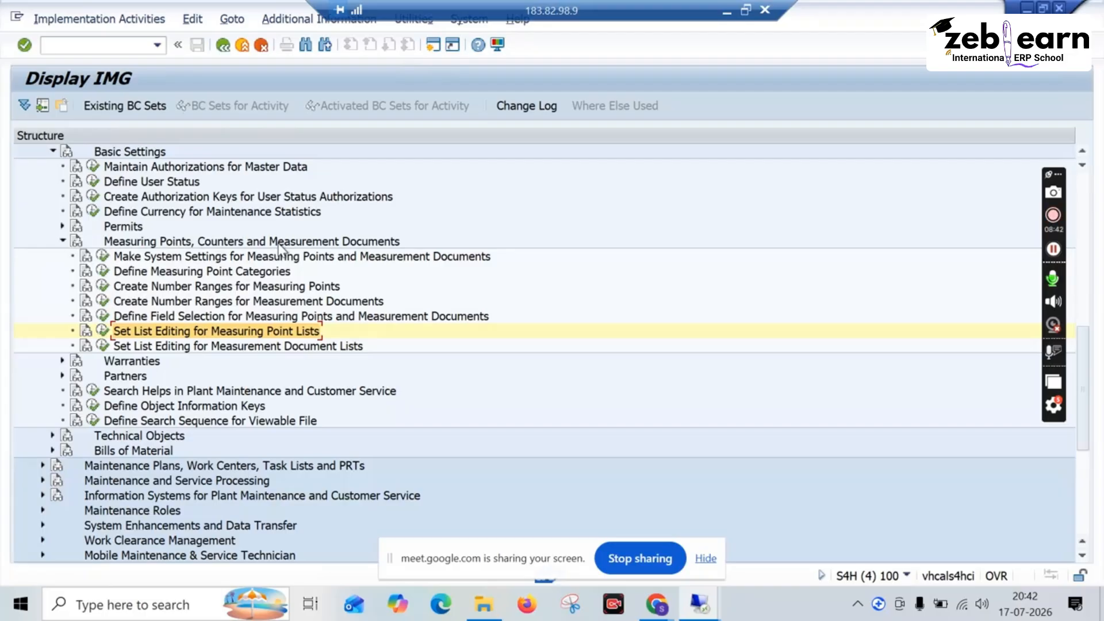
click(142, 275)
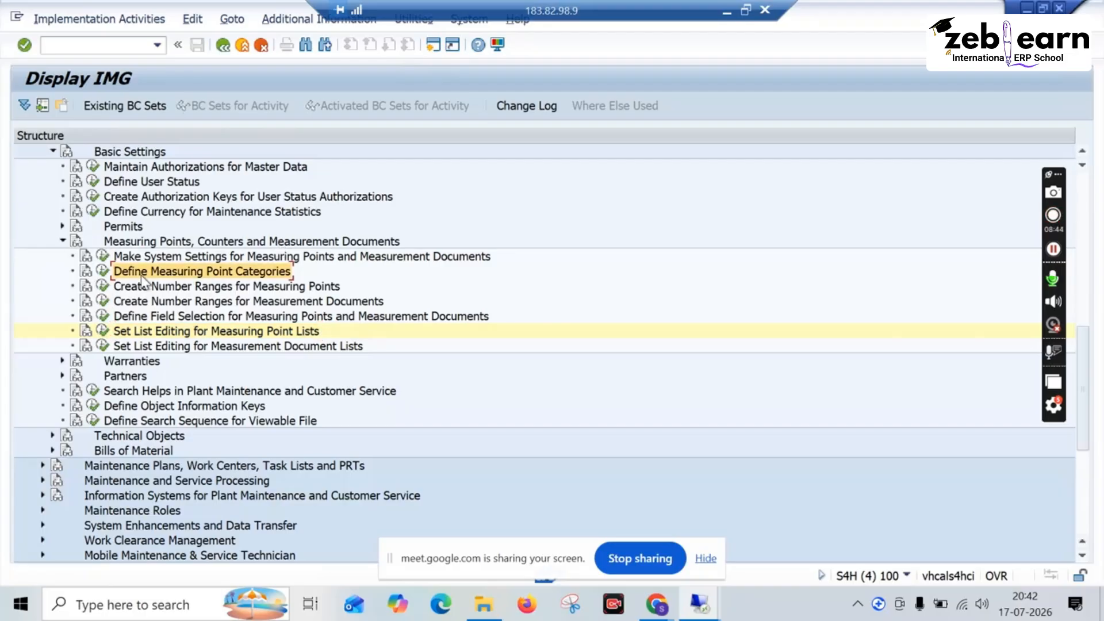
click(247, 288)
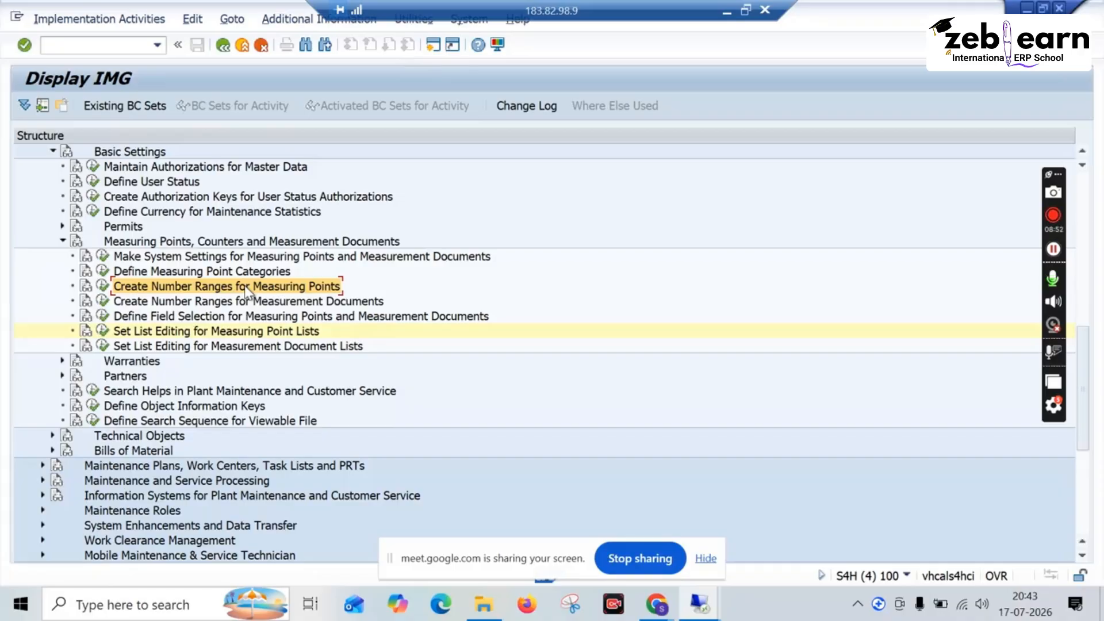
key(Up)
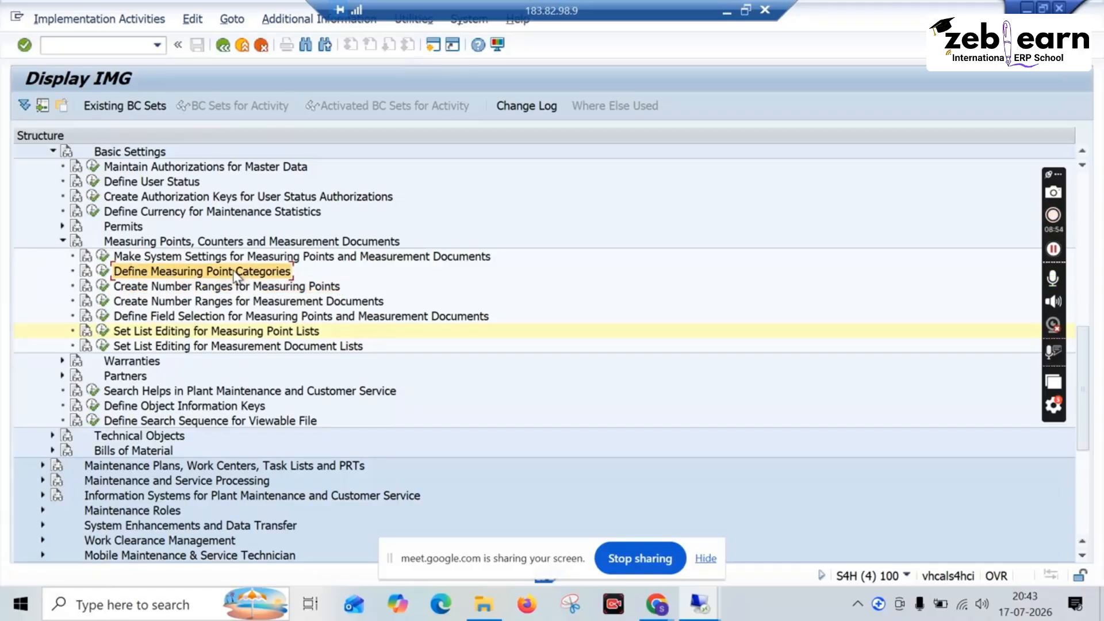
key(Down)
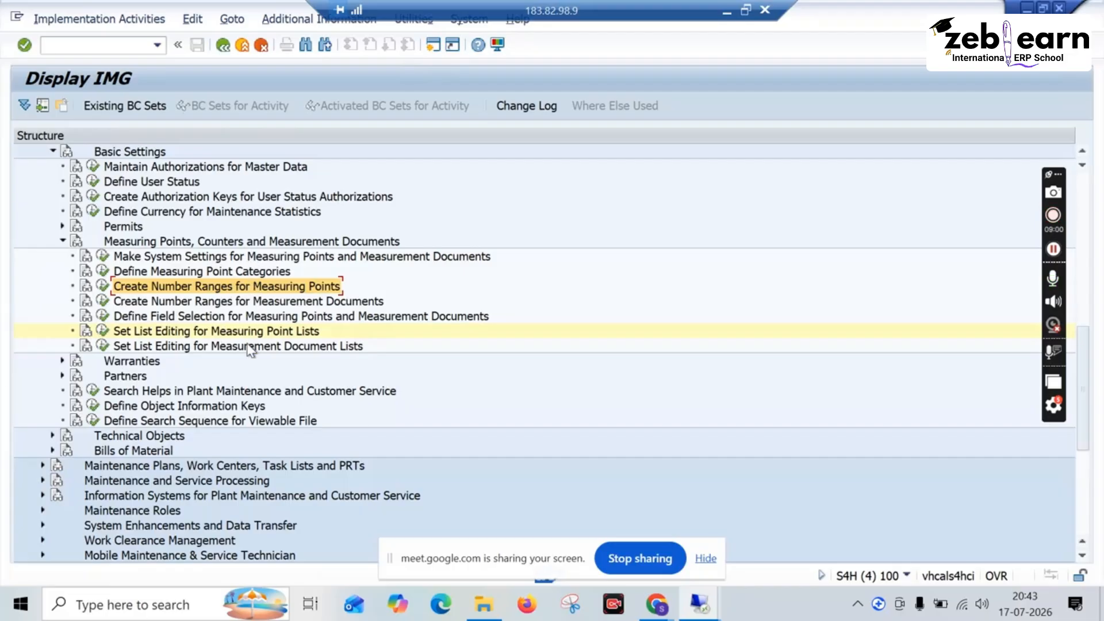
Step: Collapse the measuring points node, expand Warranties, and review the warranty categories and their class activation, returning to the IMG
click(64, 241)
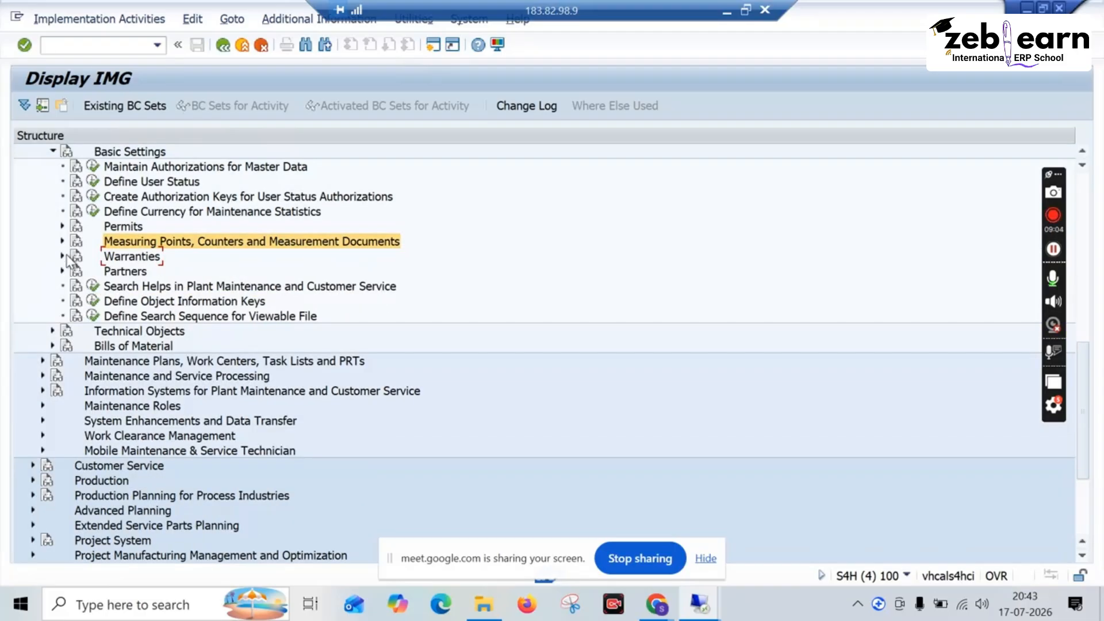
click(63, 256)
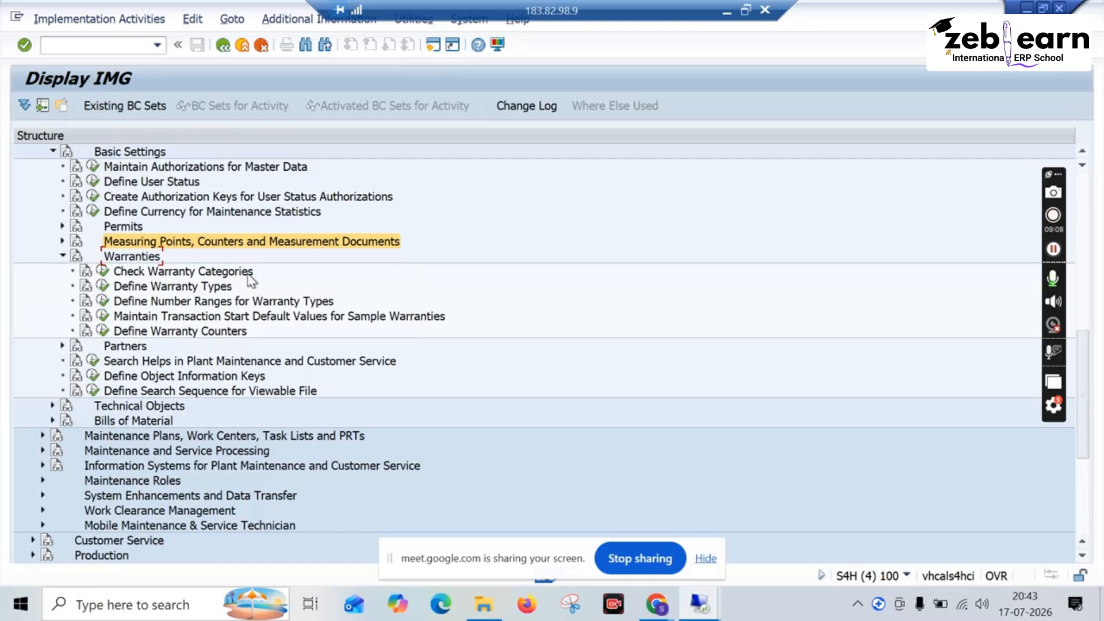
click(103, 273)
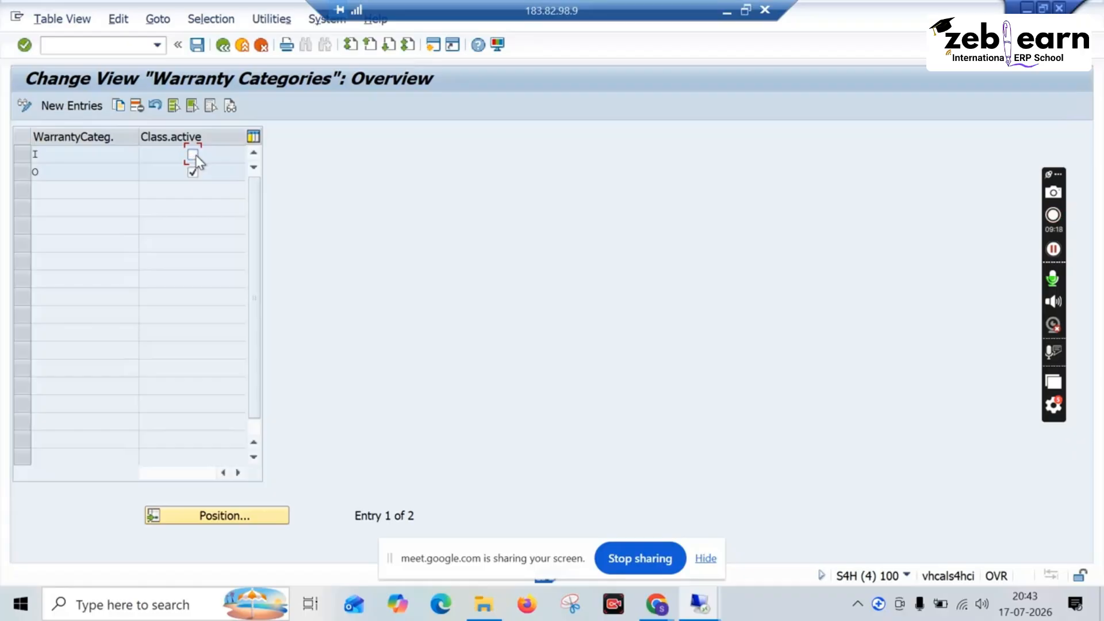
click(229, 47)
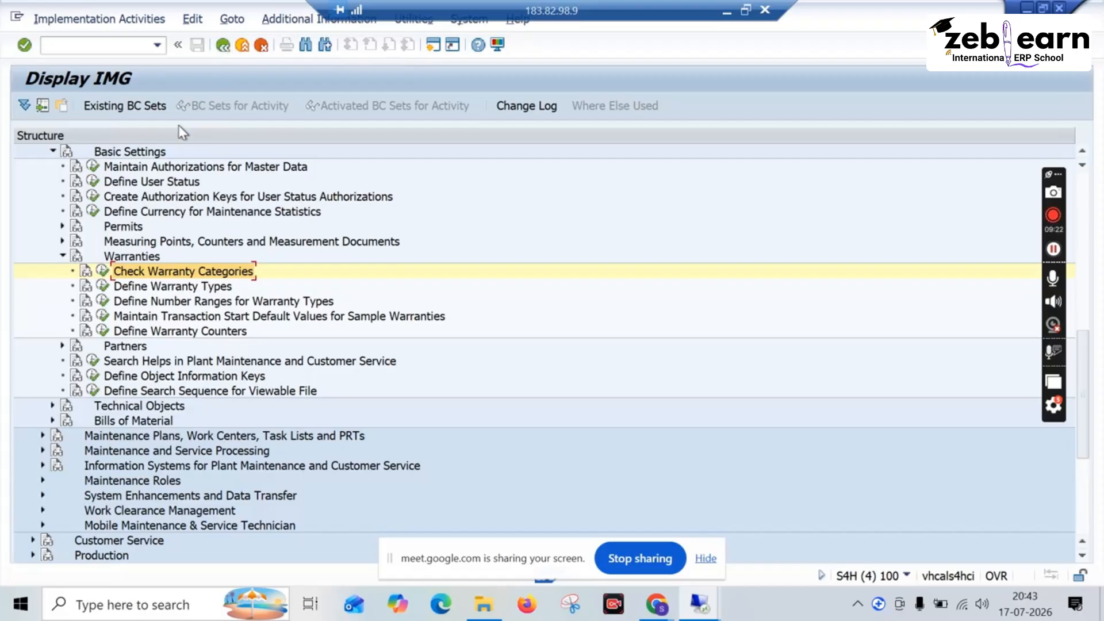
Step: Open the warranty types and view the category choices for the vendor/manufacturer warranty, returning to the IMG without changes
click(104, 288)
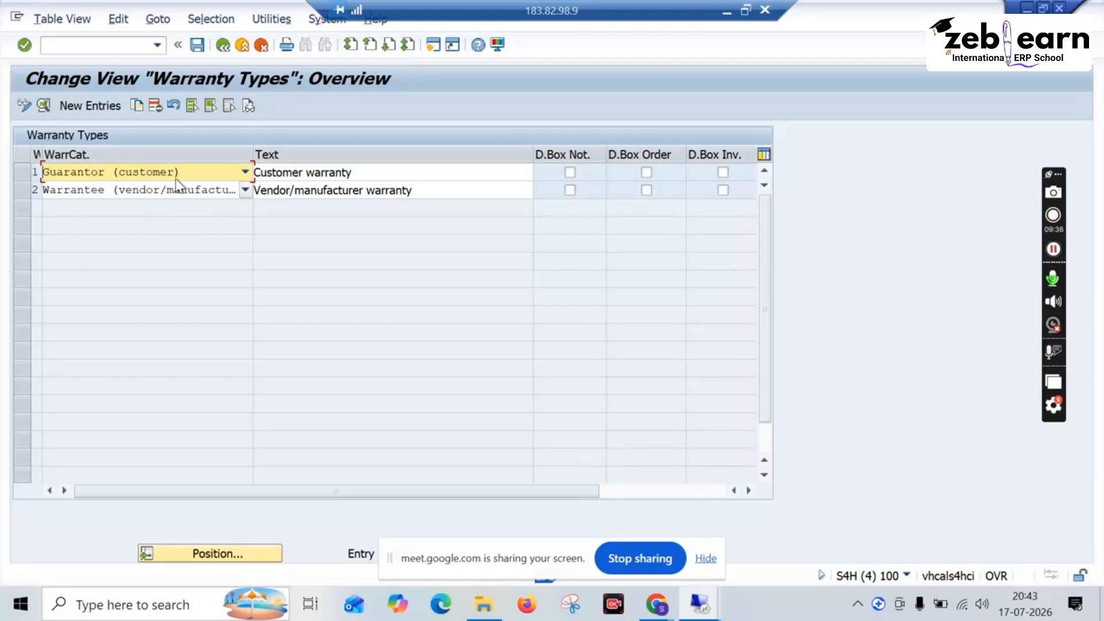
click(245, 190)
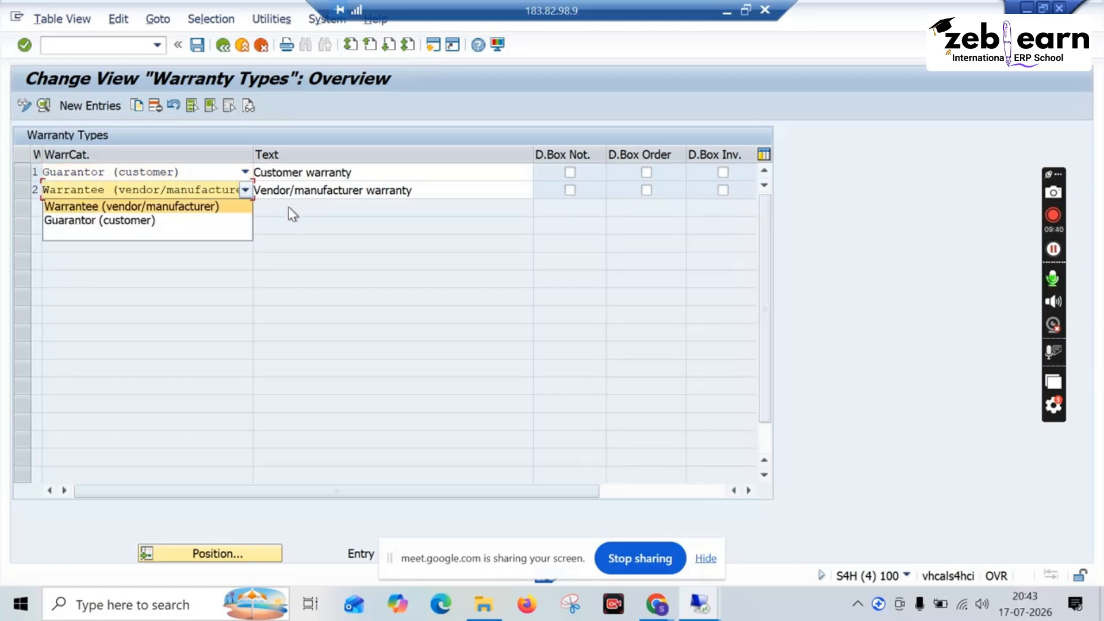
click(304, 220)
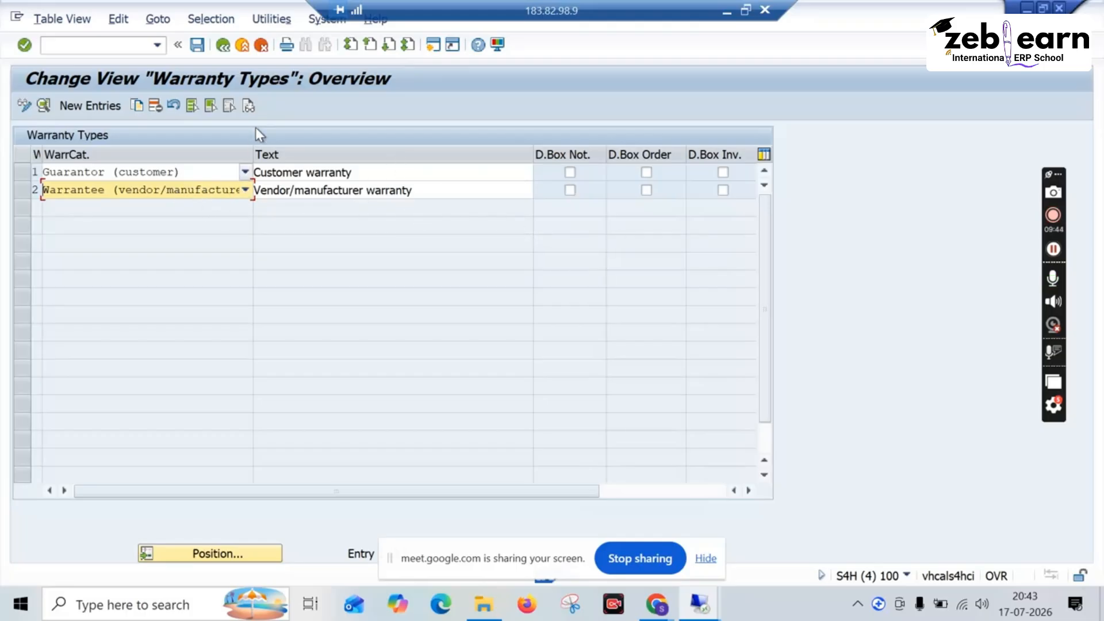
click(223, 46)
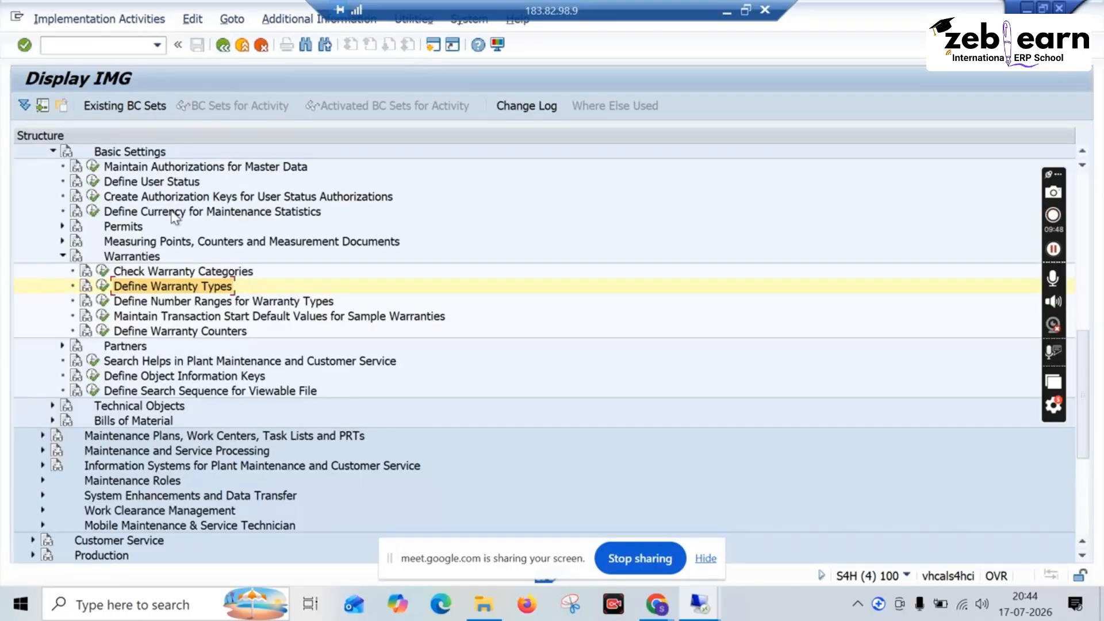
Step: View the number range screen for warranty types and return to the IMG structure
click(331, 300)
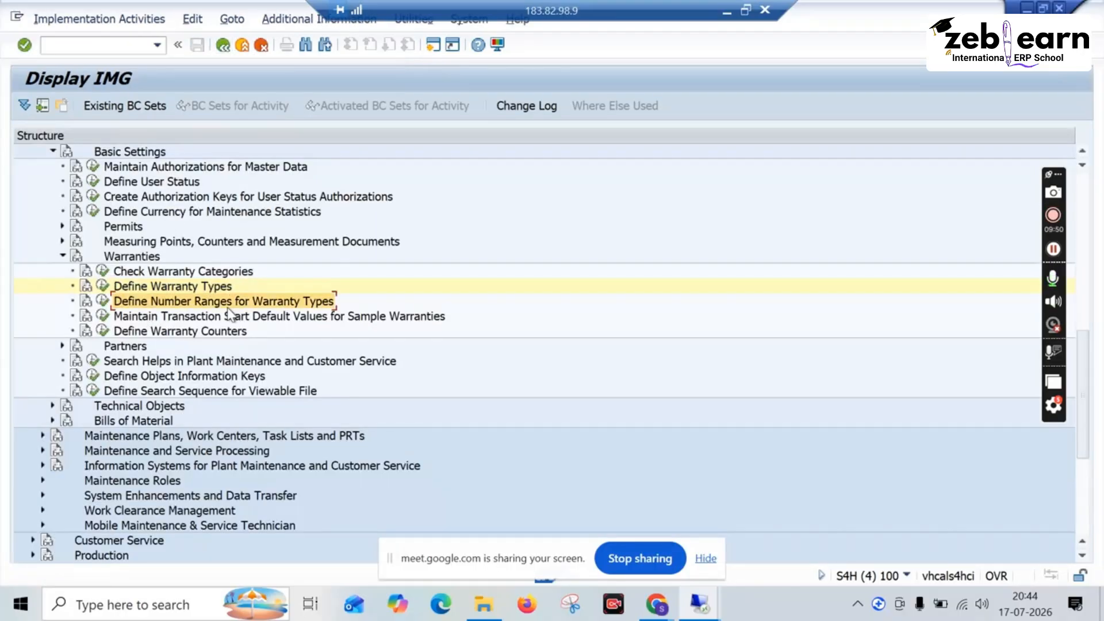
click(102, 301)
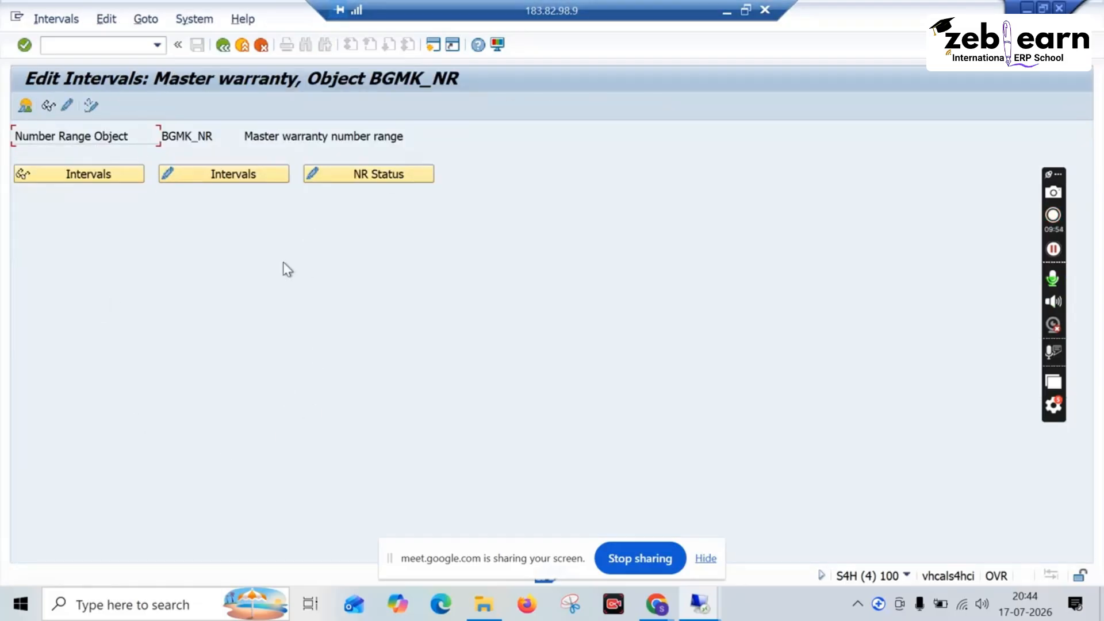
click(225, 50)
Step: Open a new SAP window and start creating equipment of category M with transaction IE01, proceeding to its general data
click(433, 46)
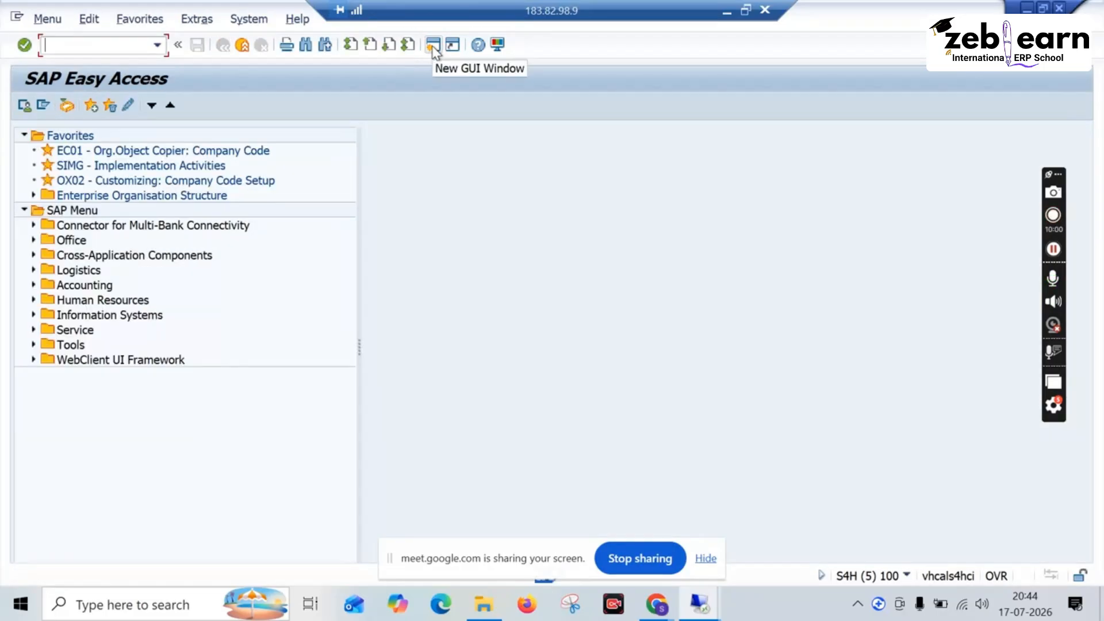
text(ie01)
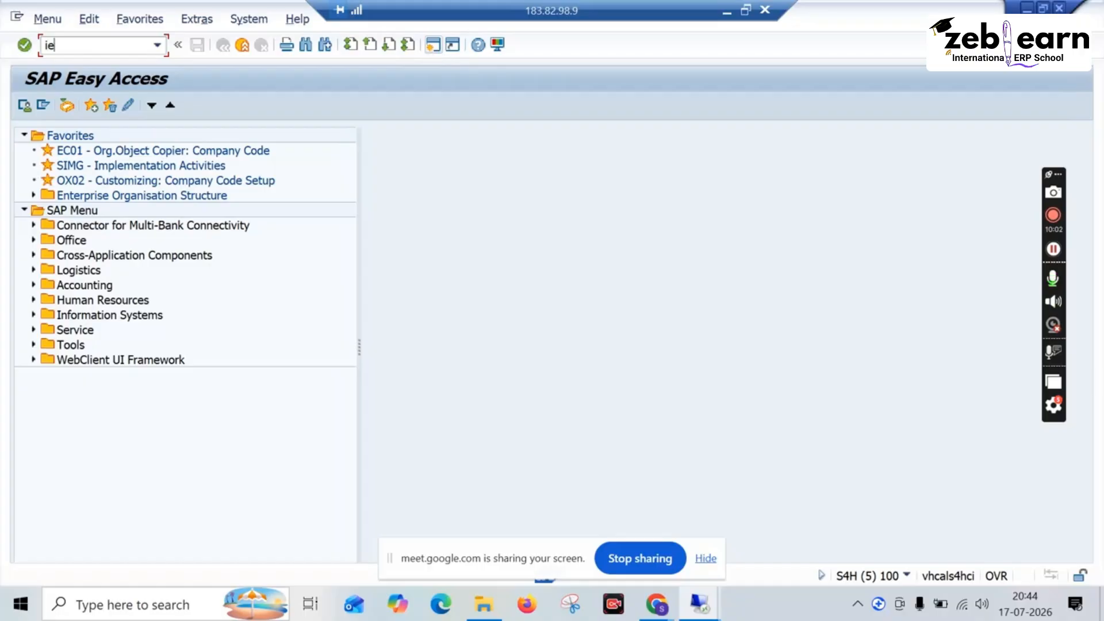
key(Return)
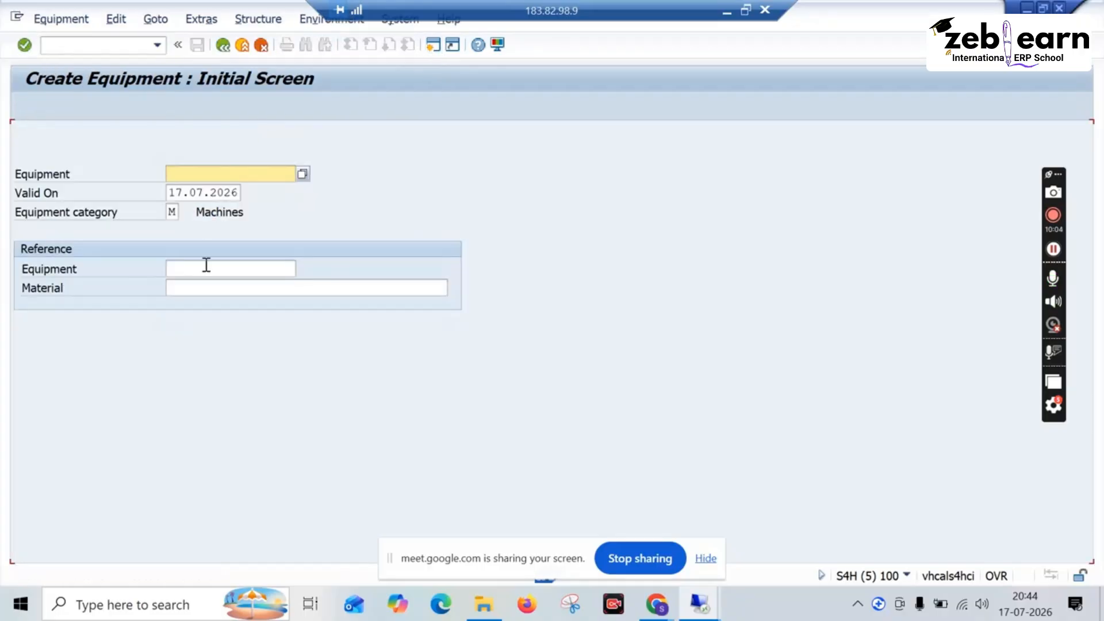
key(Return)
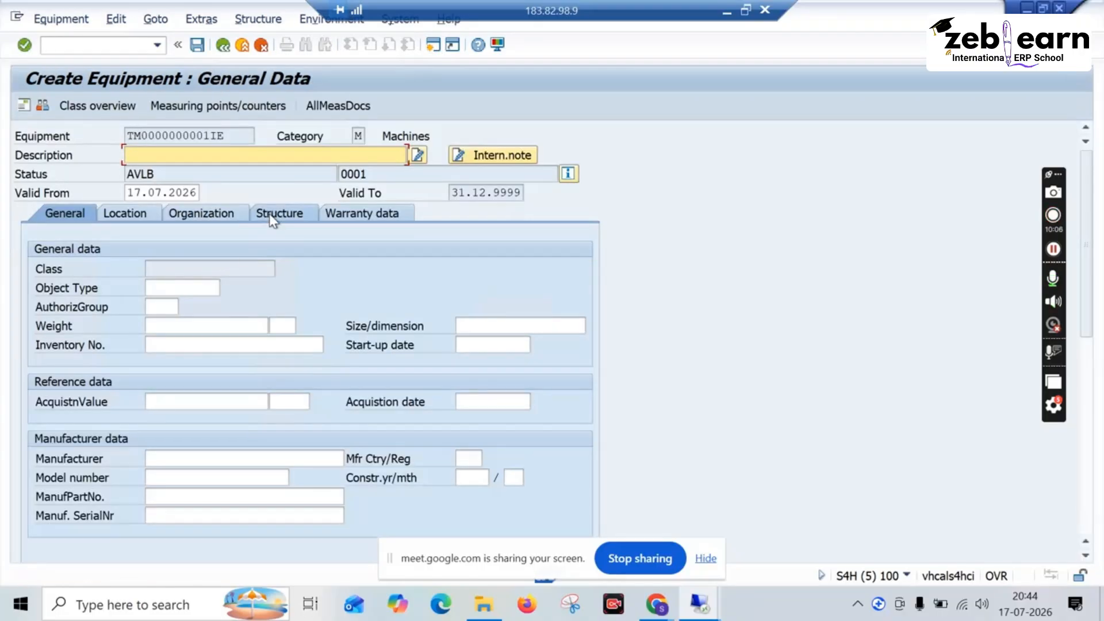
Step: Review the new equipment's vendor/manufacturer warranty date fields and the master warranty search help, closing it without choosing a warranty
click(340, 215)
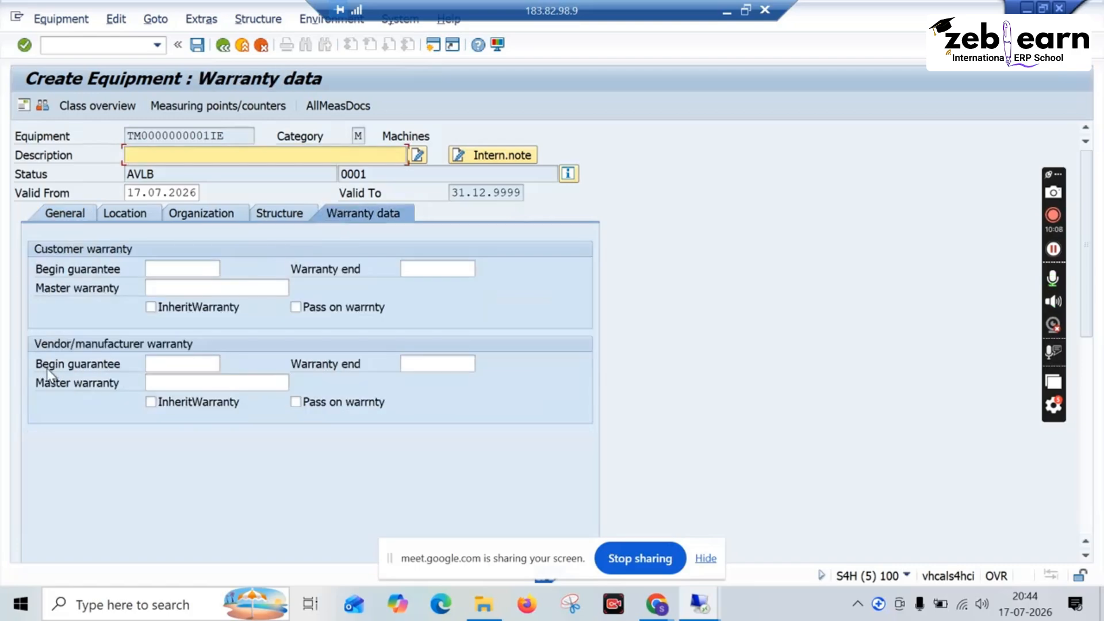
click(148, 365)
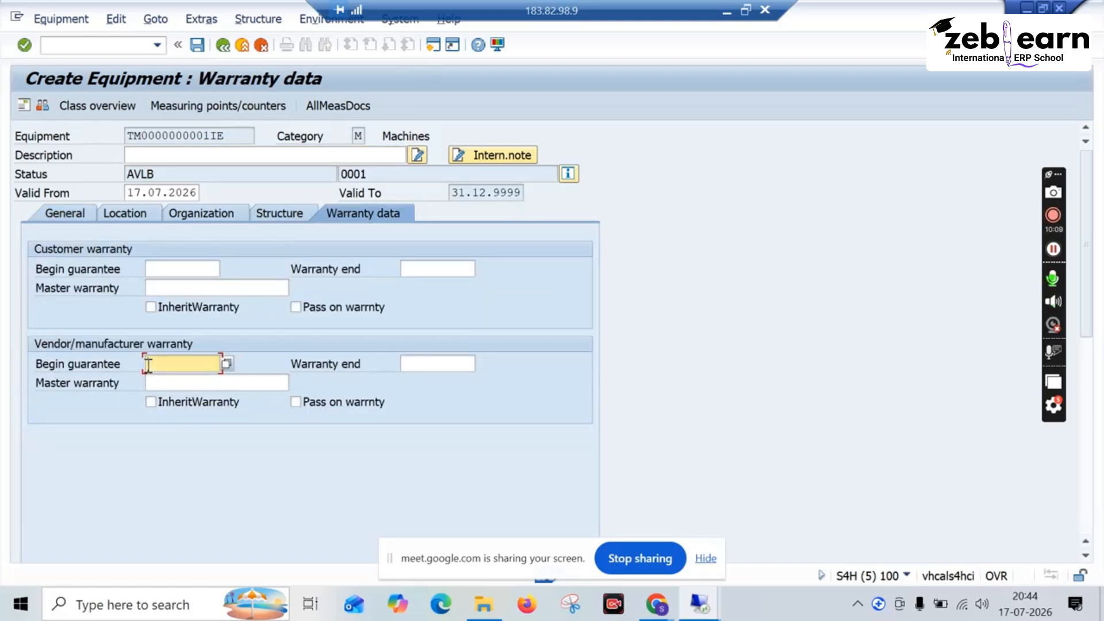
click(425, 362)
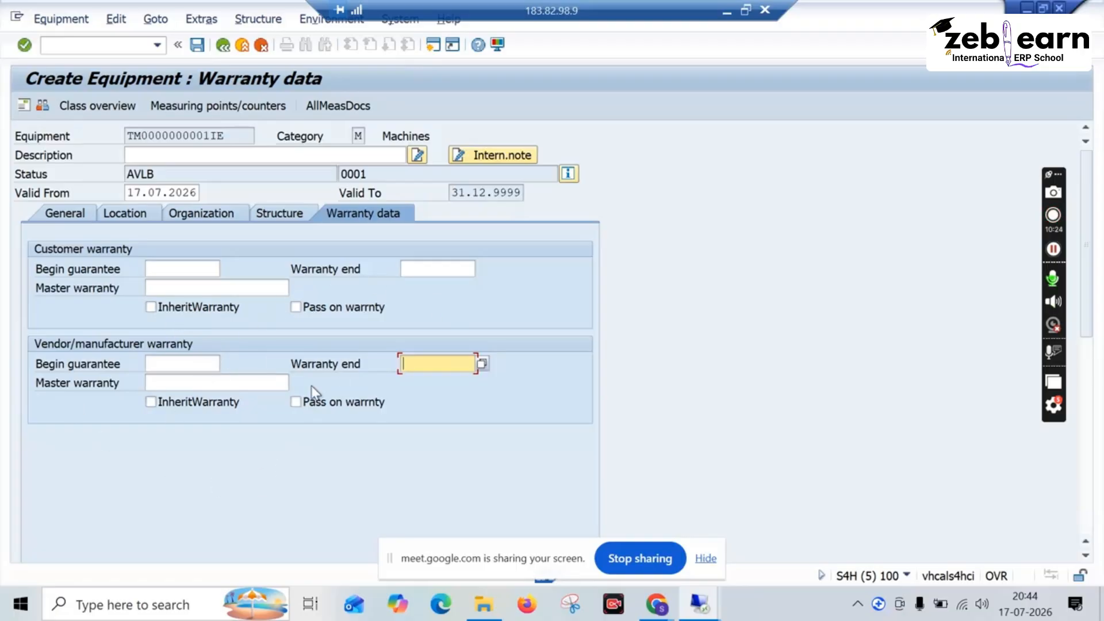
click(195, 363)
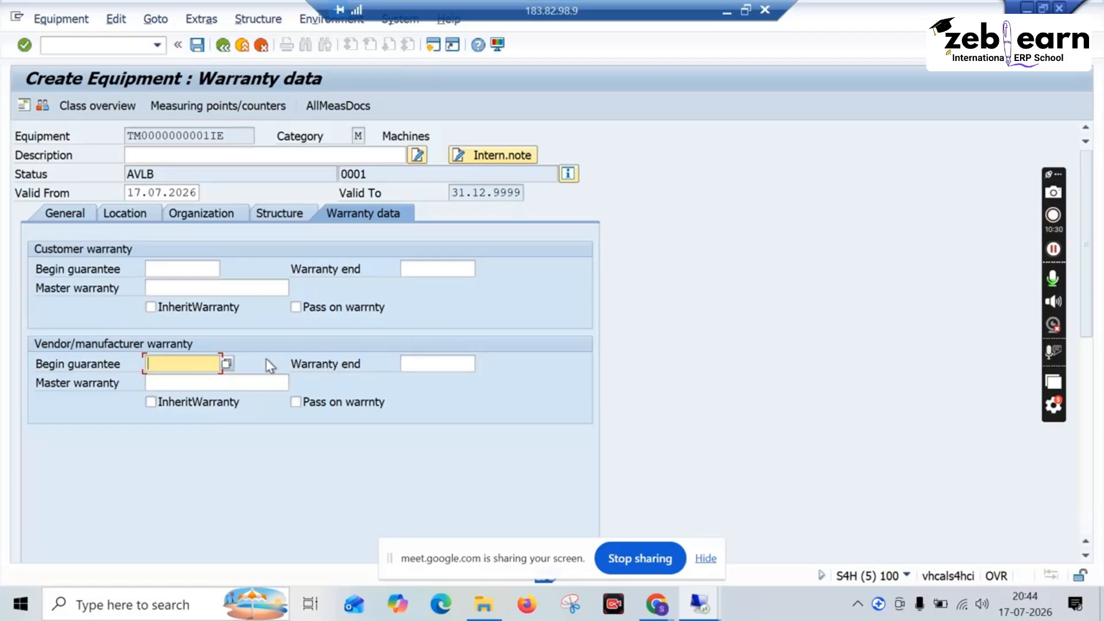
click(273, 383)
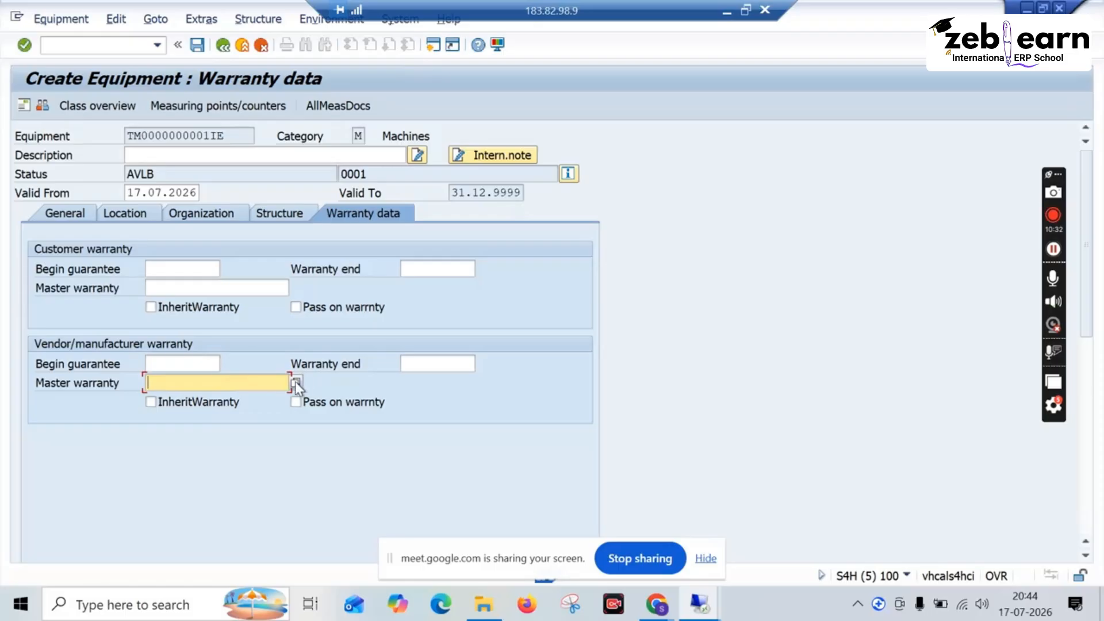
click(295, 382)
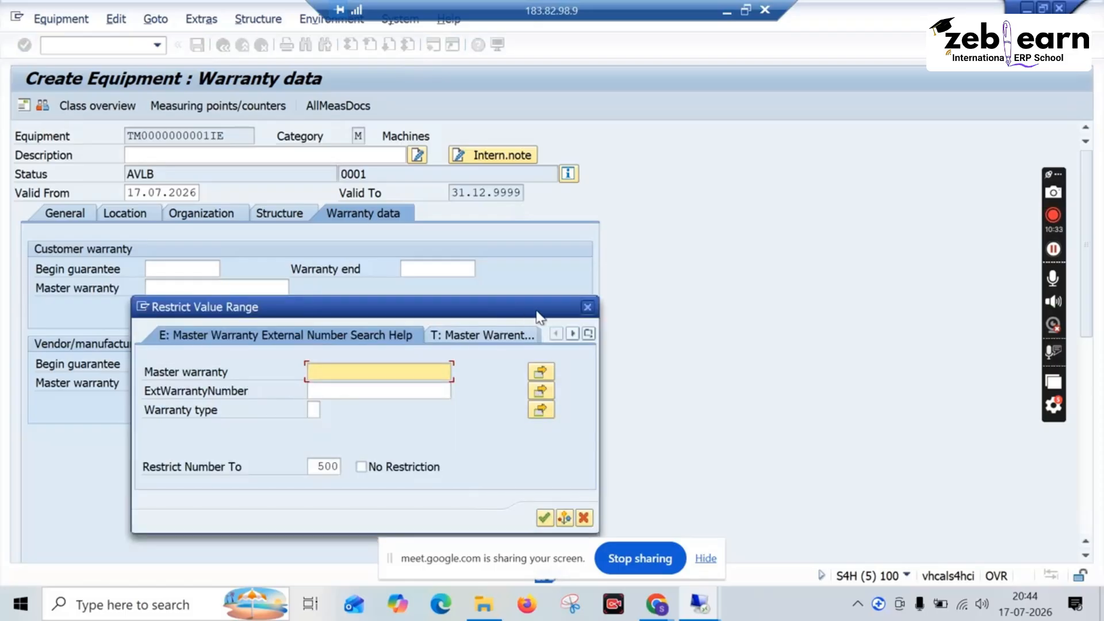
click(587, 307)
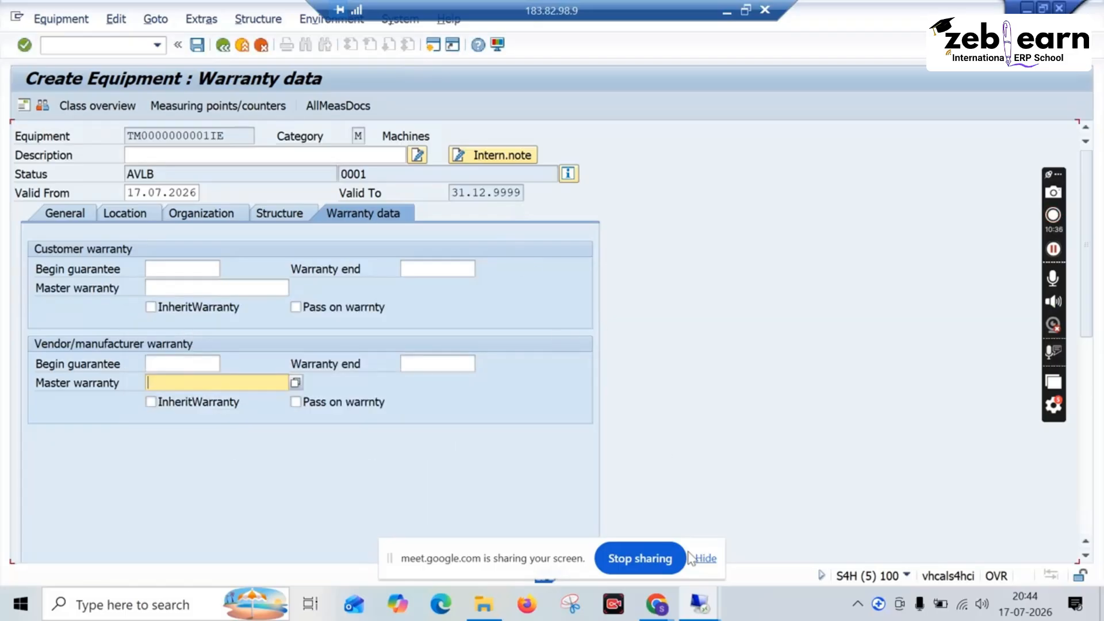
Step: Exit the equipment creation and return to the IMG structure
click(224, 45)
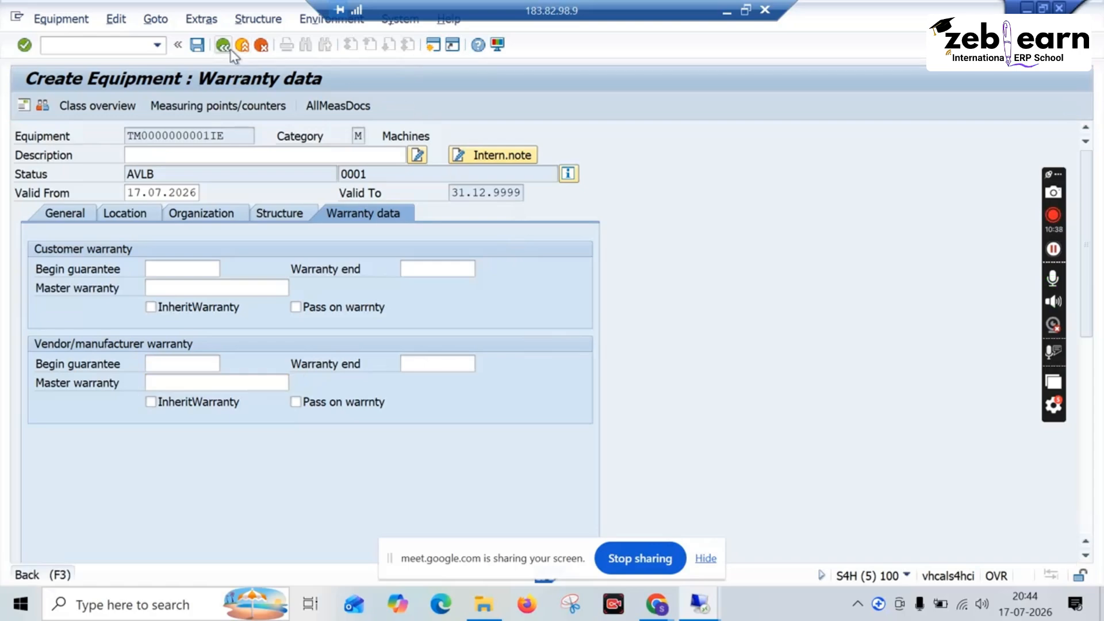
click(284, 316)
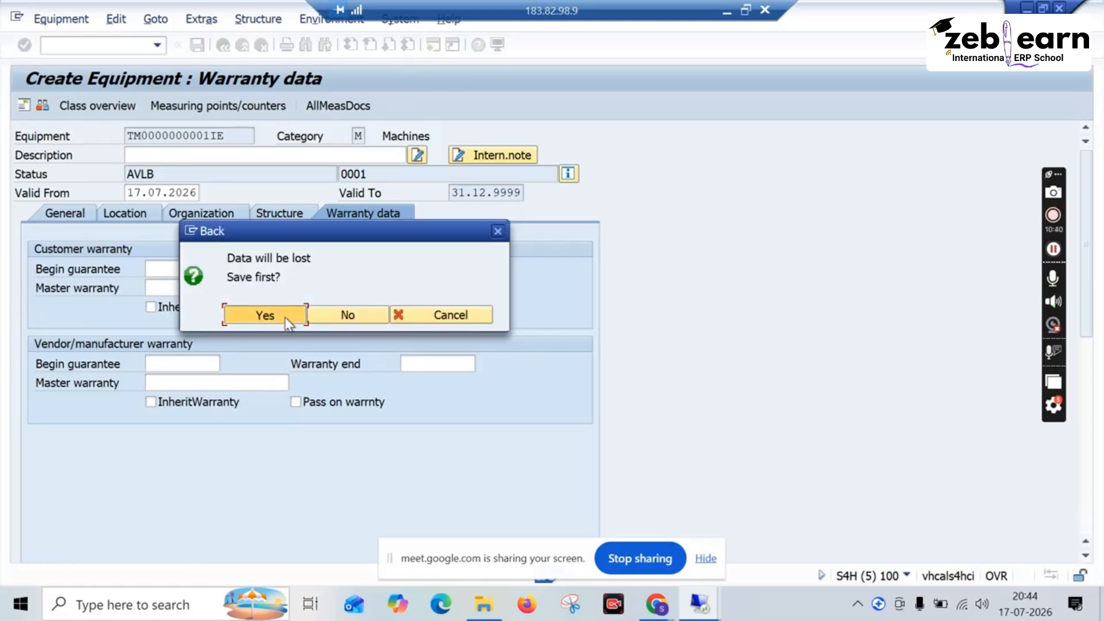
click(224, 46)
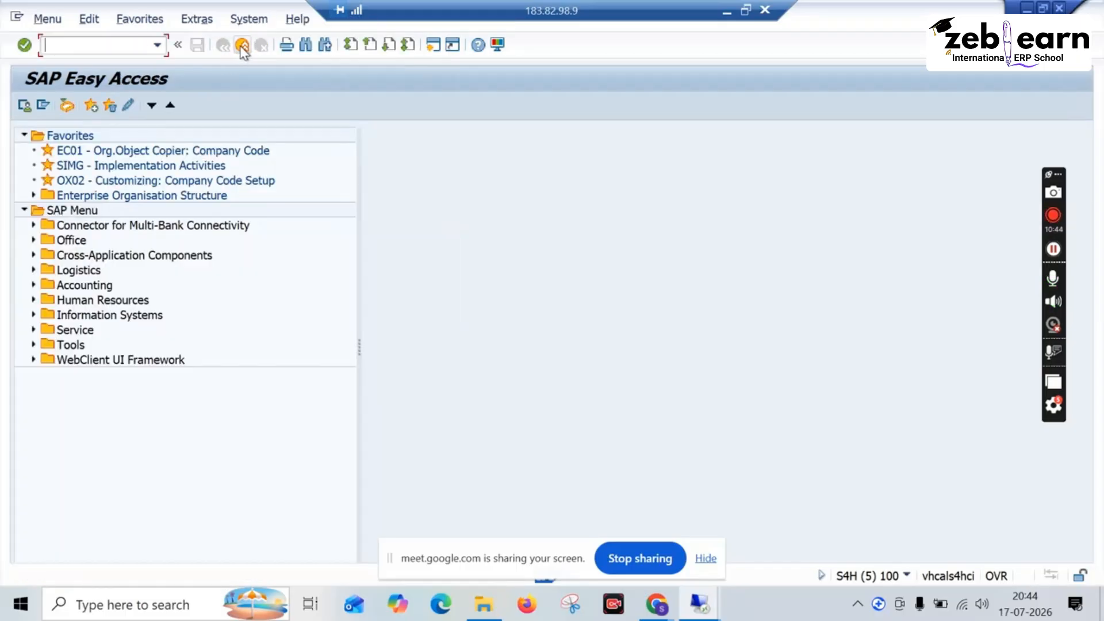
click(241, 46)
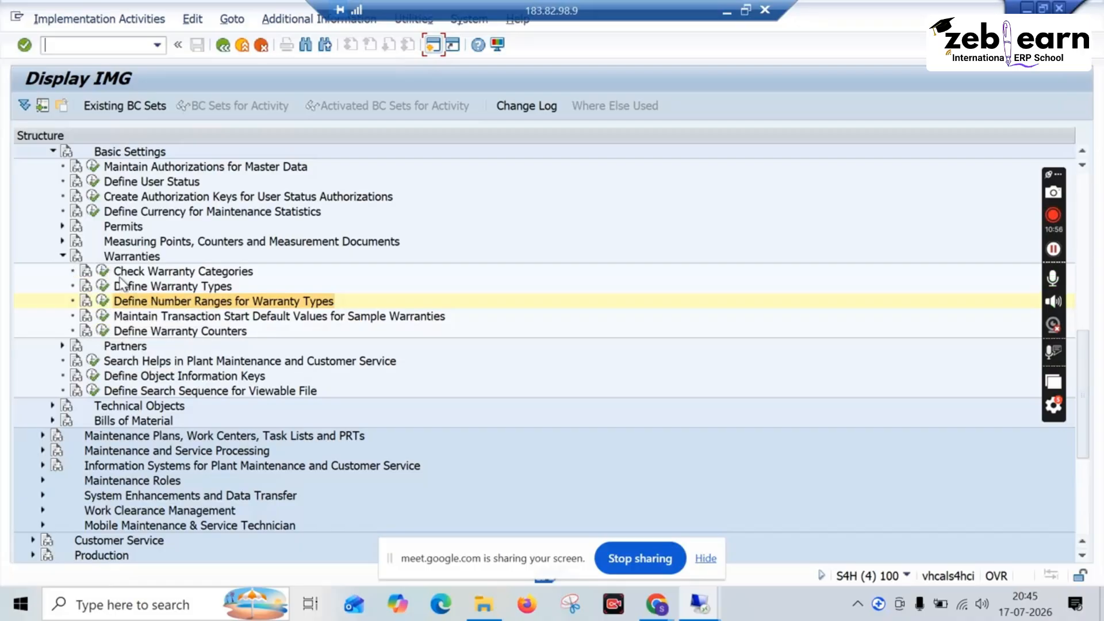
Step: Collapse the Warranties node and expand the Partners node under Basic Settings in the IMG
click(213, 286)
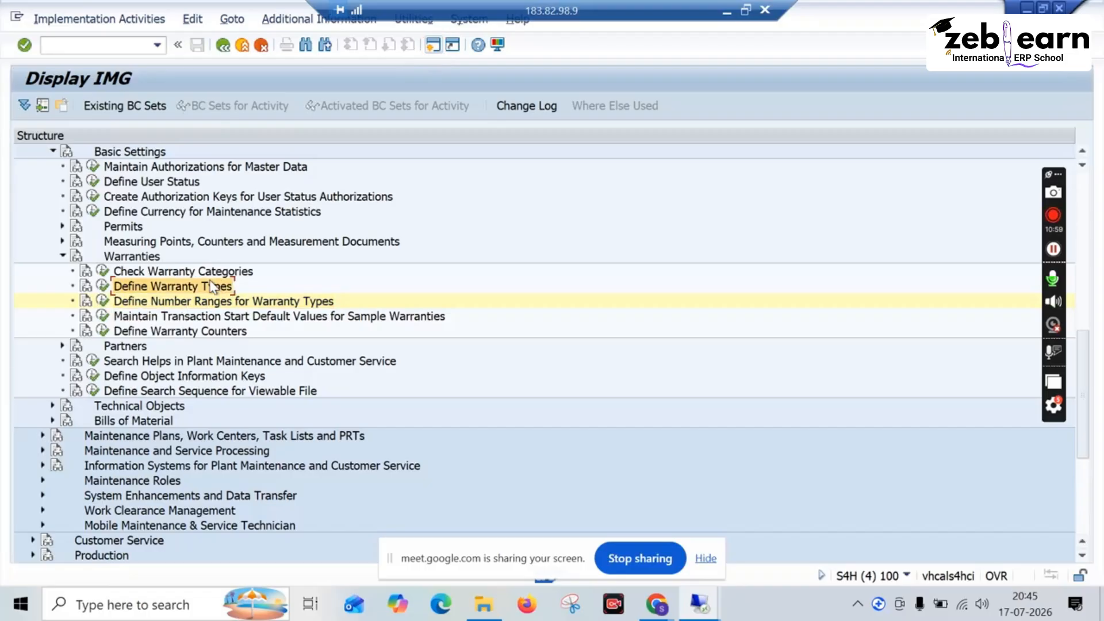
click(210, 274)
click(208, 286)
click(64, 257)
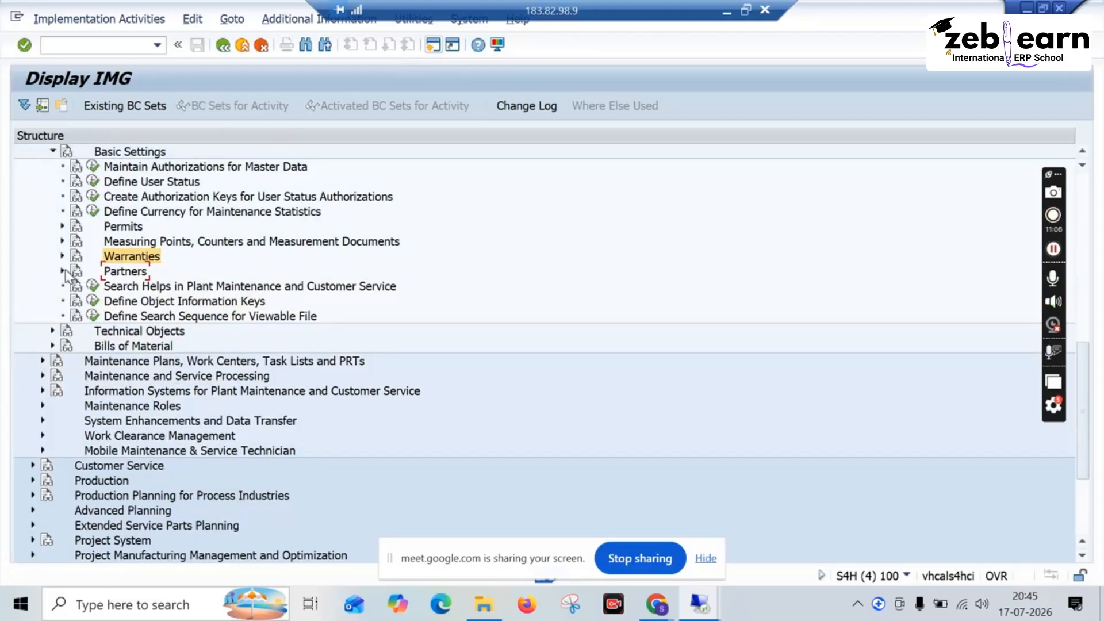
click(62, 271)
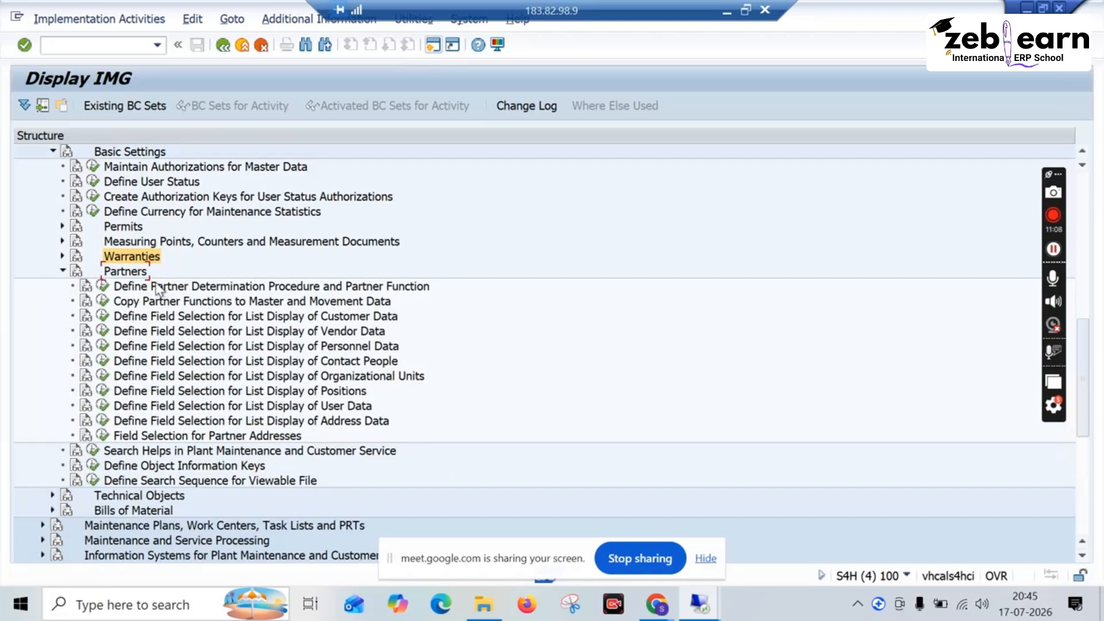
Step: Open the partner determination procedure activity, look at the Plant Maint. option, and return to the IMG
scroll(194, 347, down, 2)
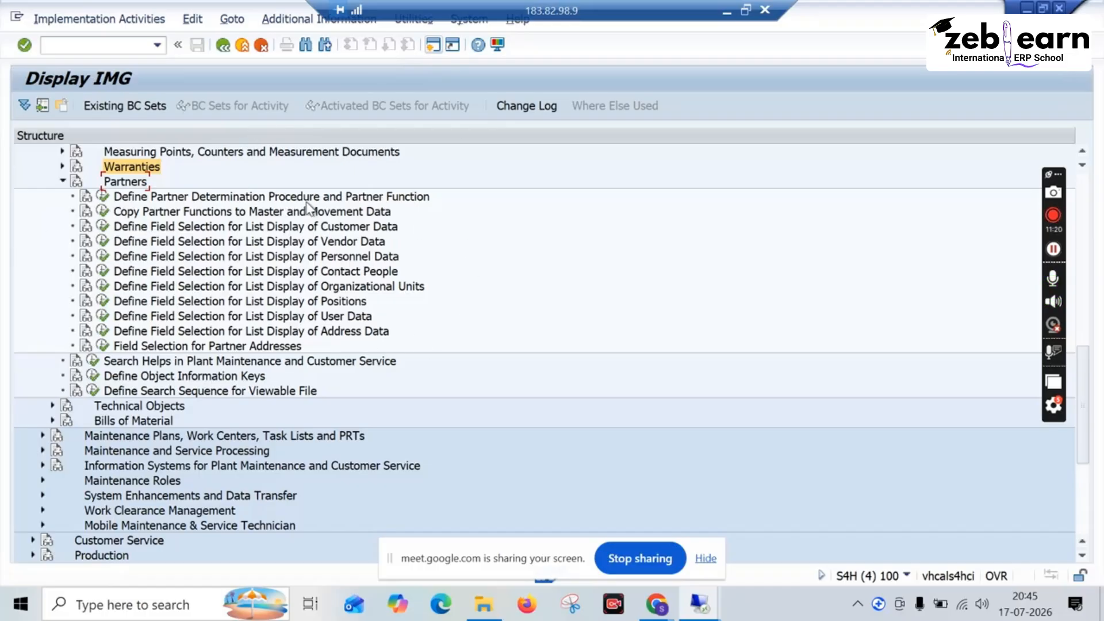
click(102, 196)
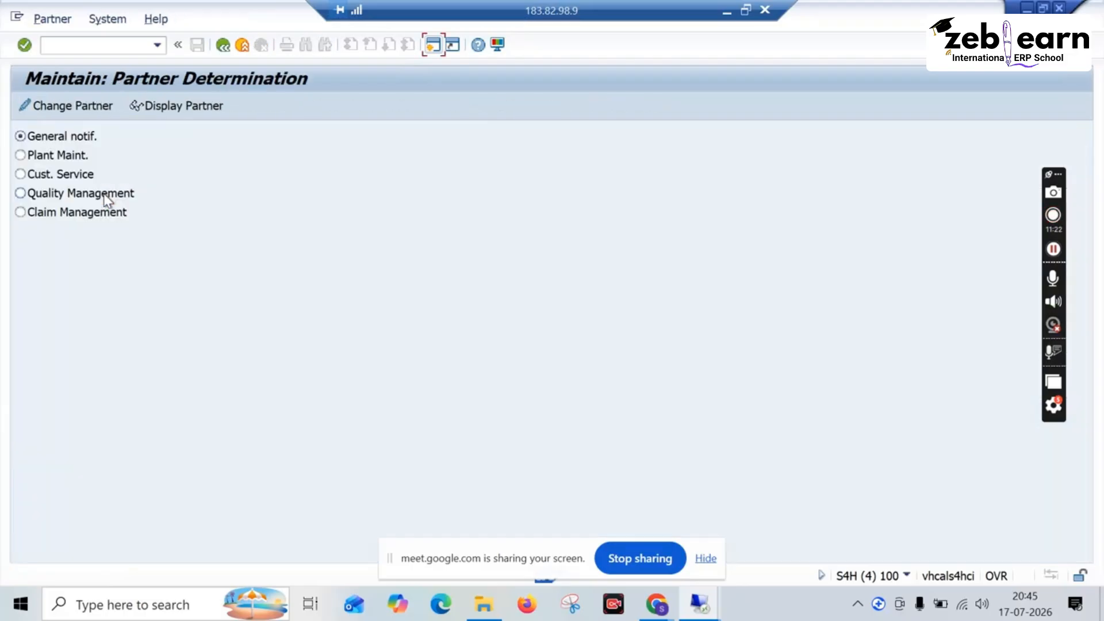
click(89, 136)
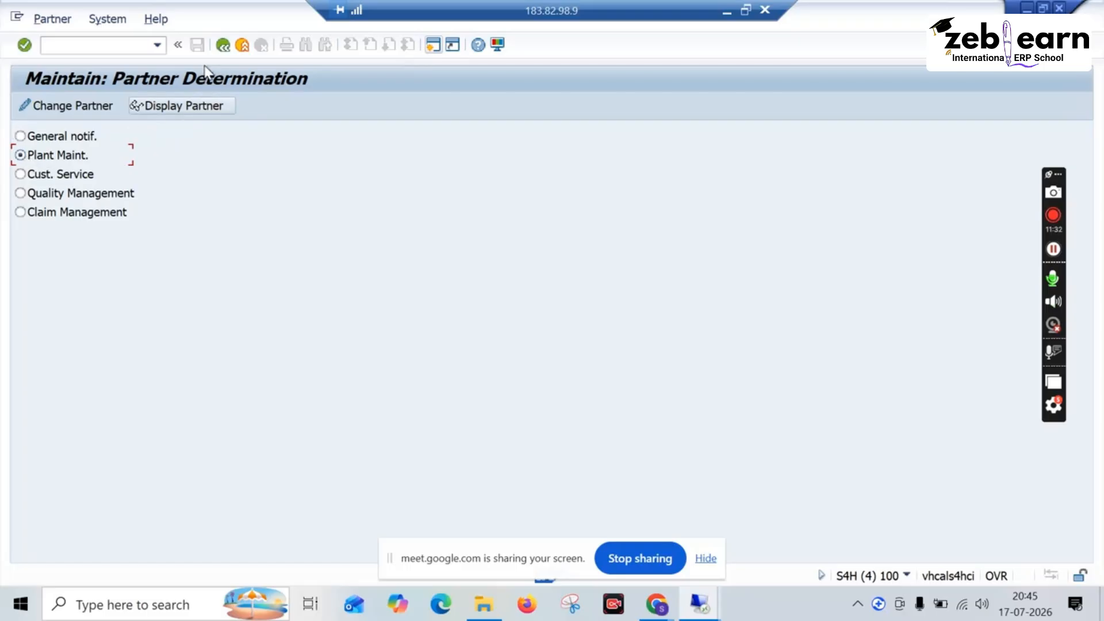
click(216, 47)
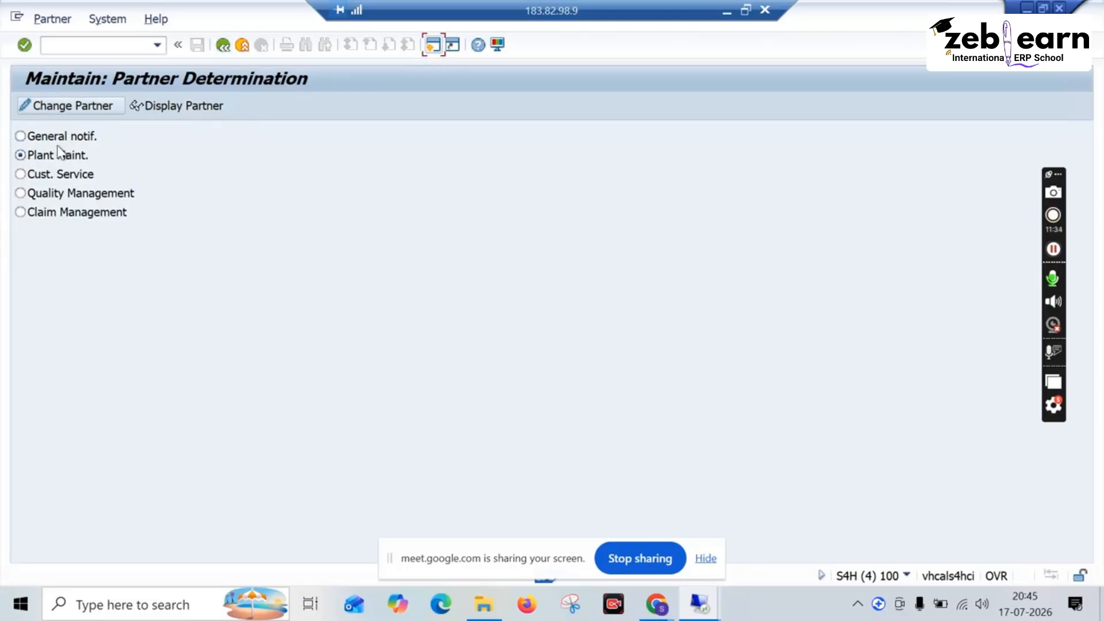
click(80, 158)
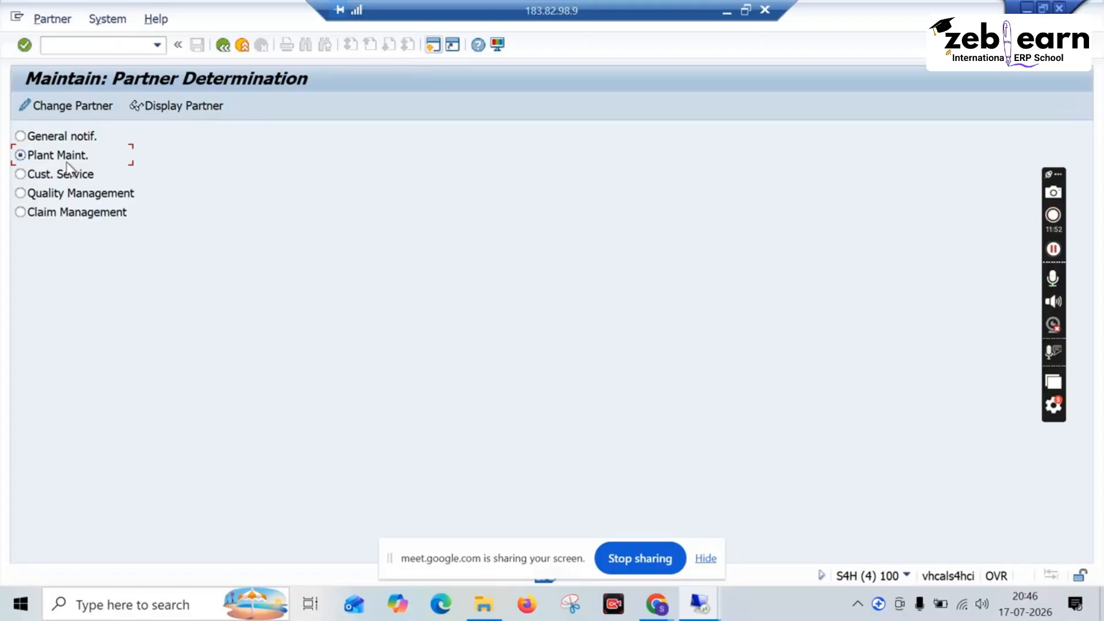
click(221, 49)
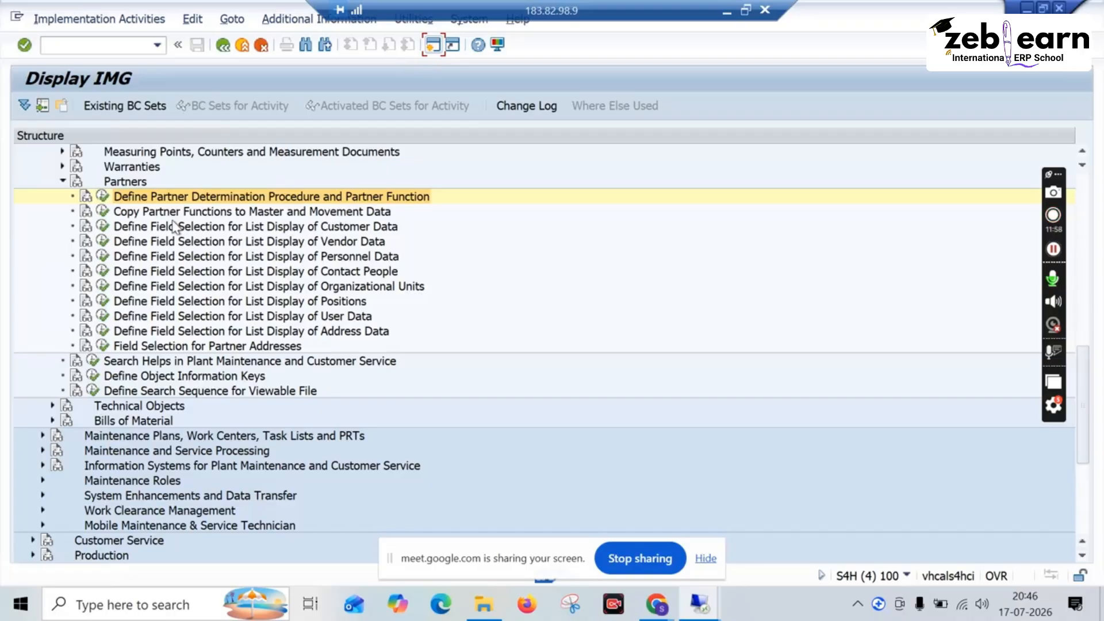
Step: Review the copying of partner functions to master and movement data and the customer list field selection, returning to the IMG
click(103, 212)
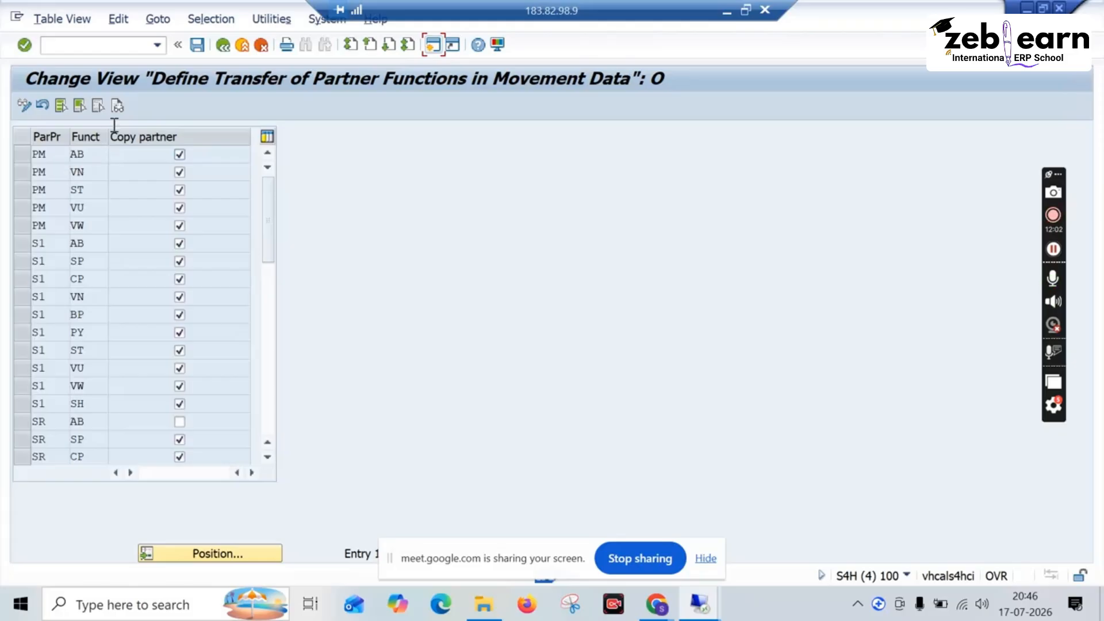
click(223, 45)
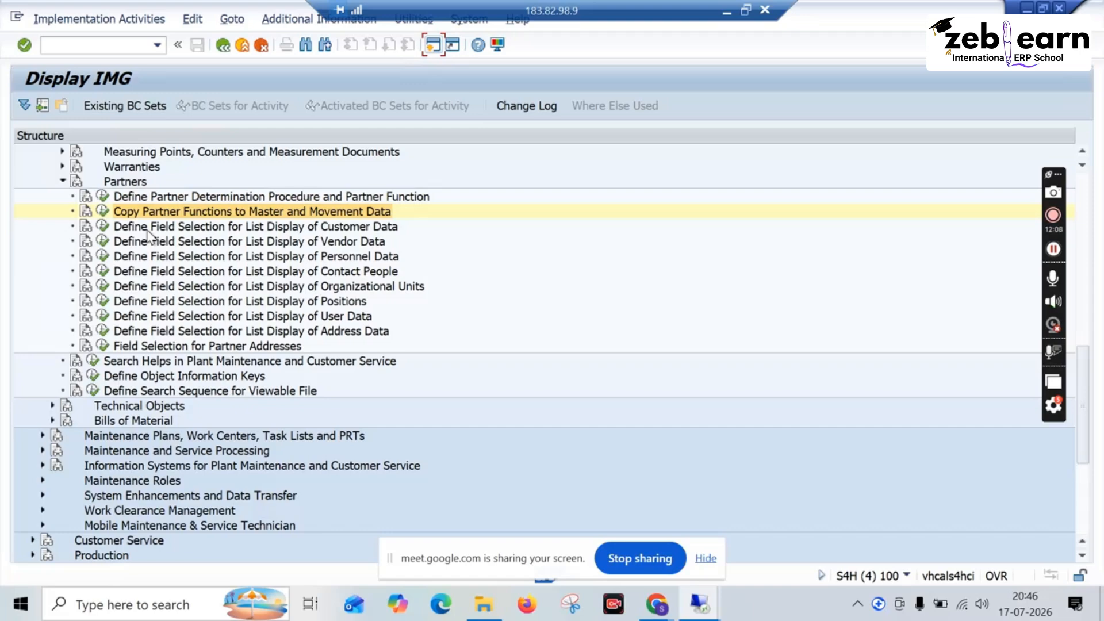
click(148, 230)
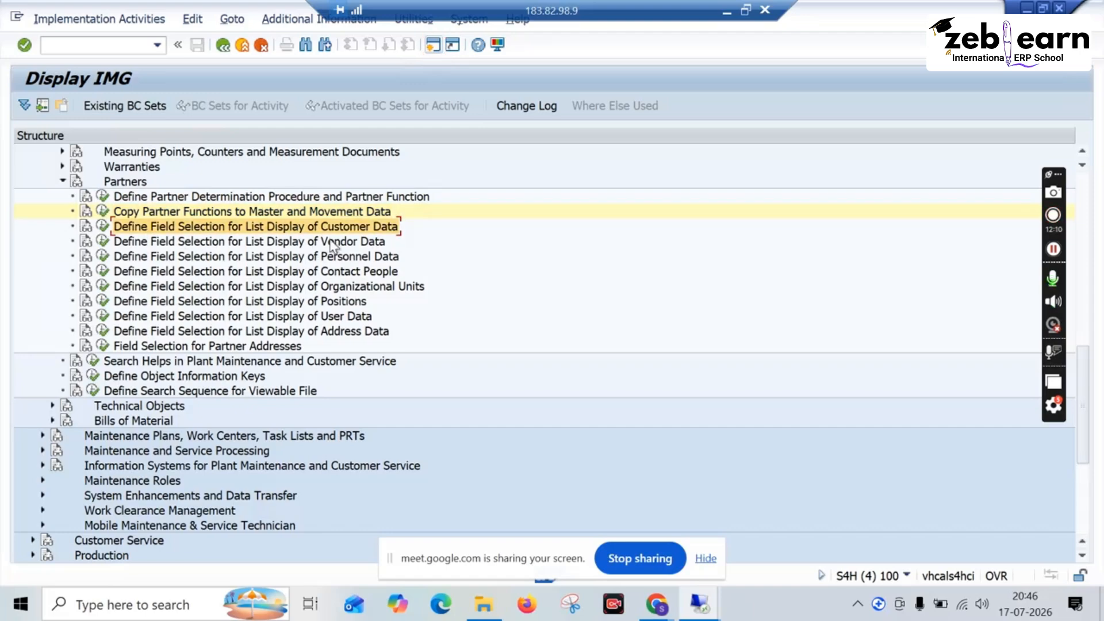
click(103, 227)
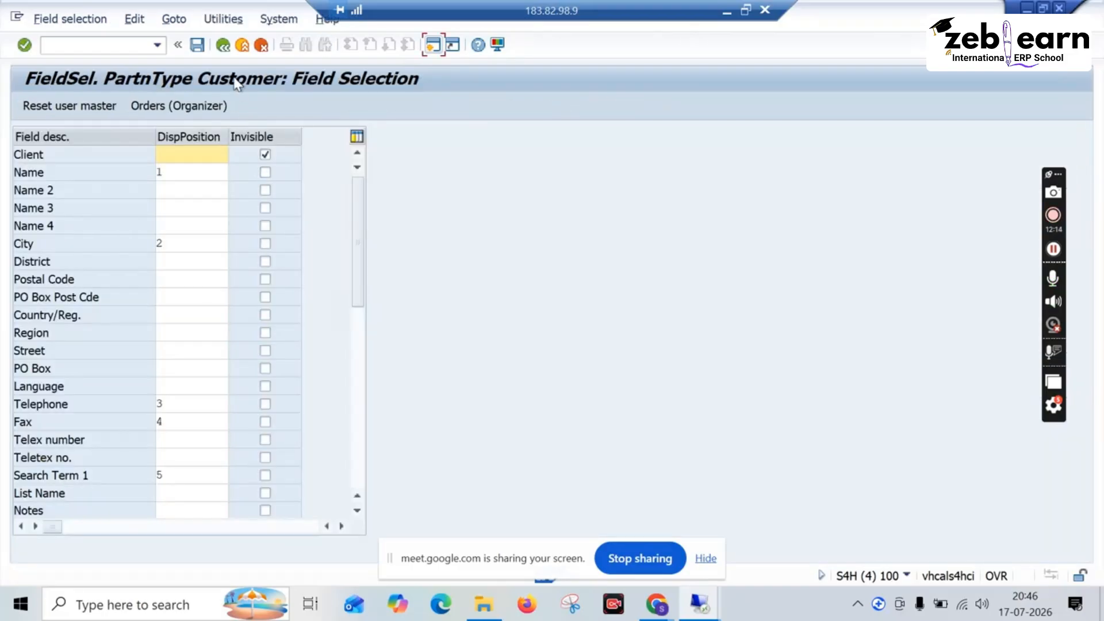
click(223, 51)
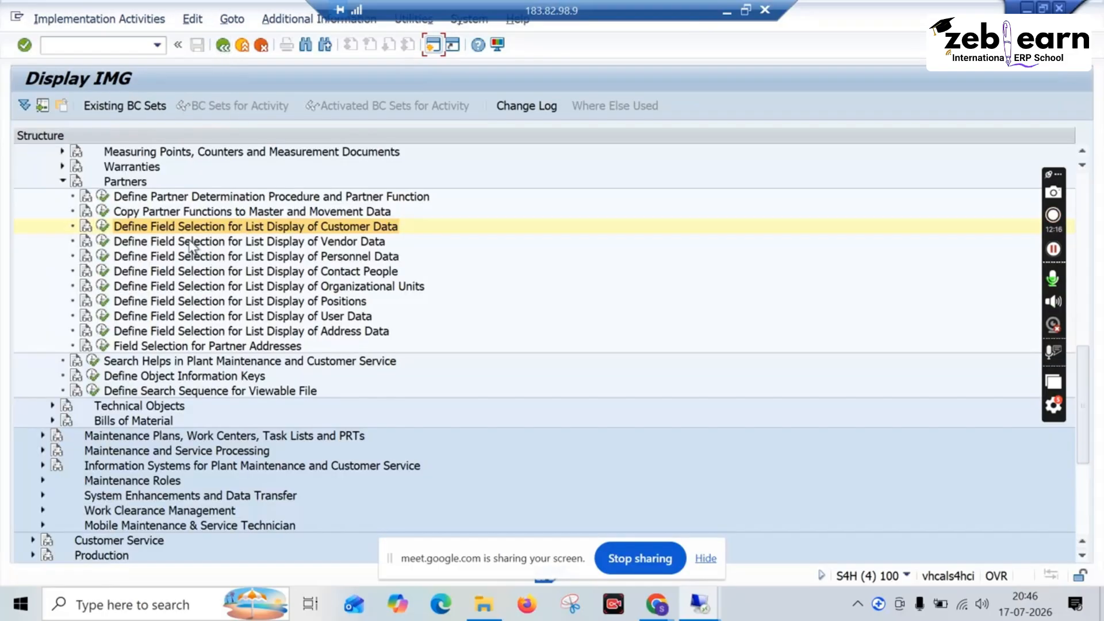
Step: Examine the field selection for the list display of vendor data, including PartnerTimeZone, and return to the IMG without changes
click(118, 243)
click(103, 241)
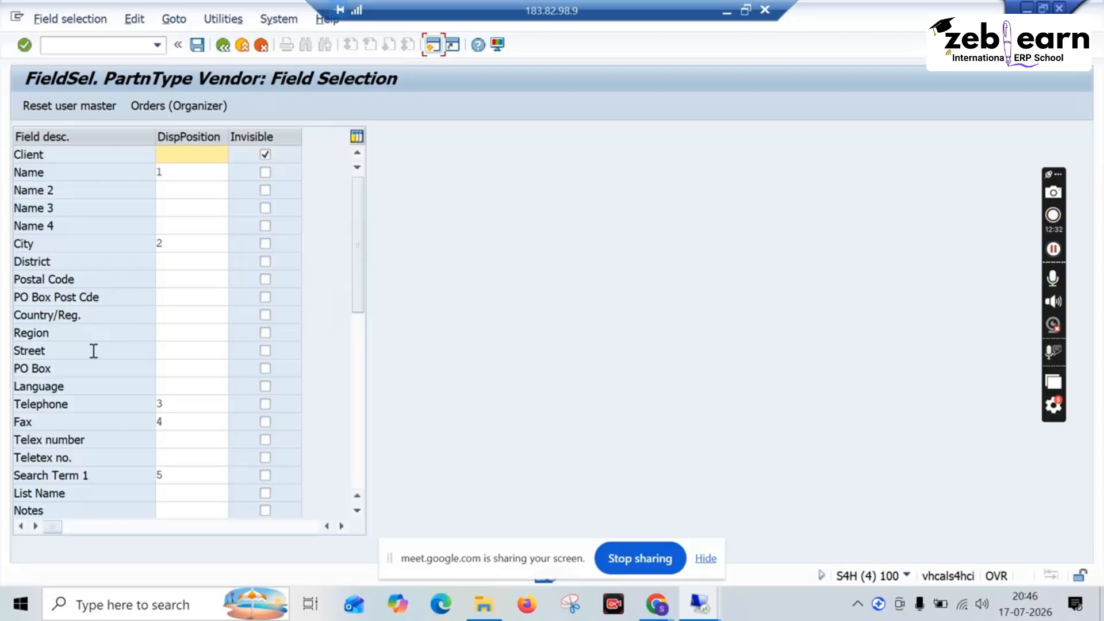
scroll(91, 349, down, 2)
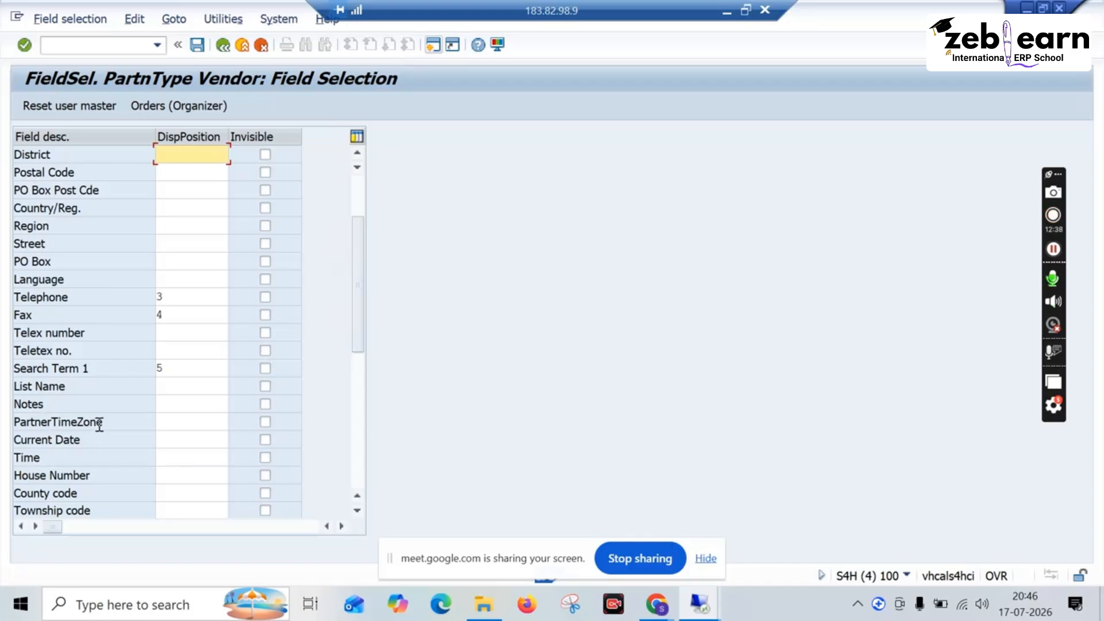
click(162, 422)
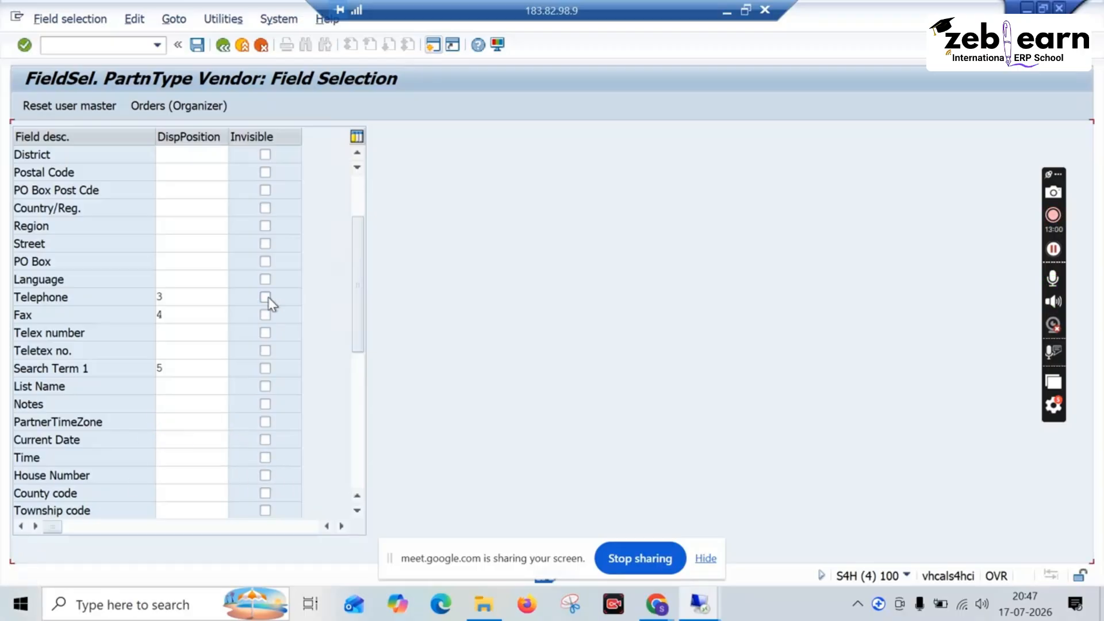
scroll(275, 167, up, 2)
click(224, 45)
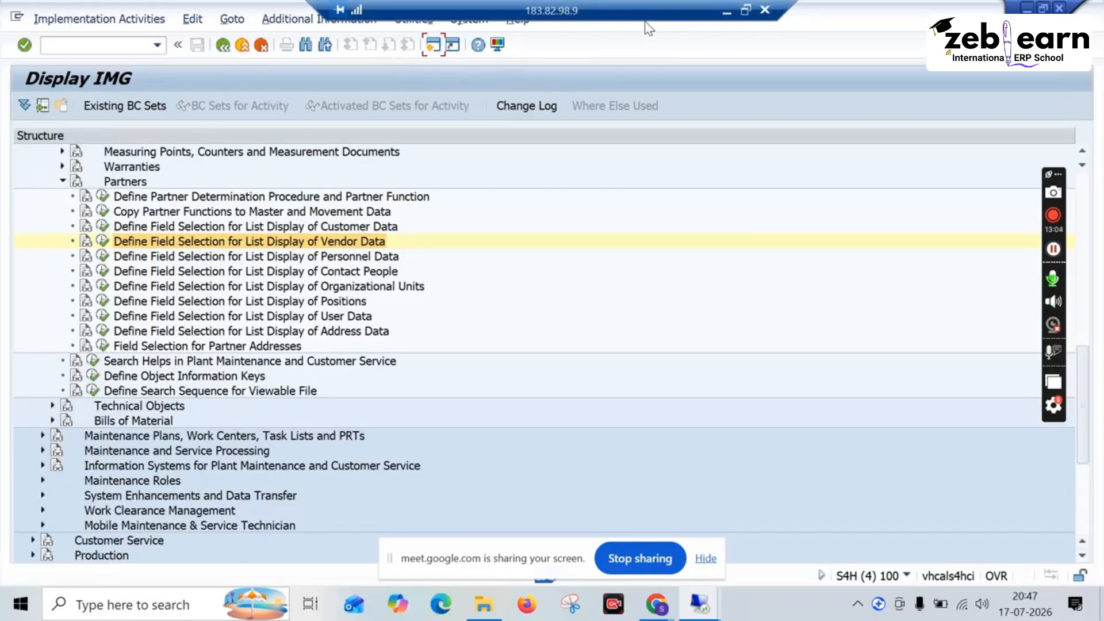
Step: Open the own user data, check the system time zone in the user defaults, and leave the profile without changes
click(480, 22)
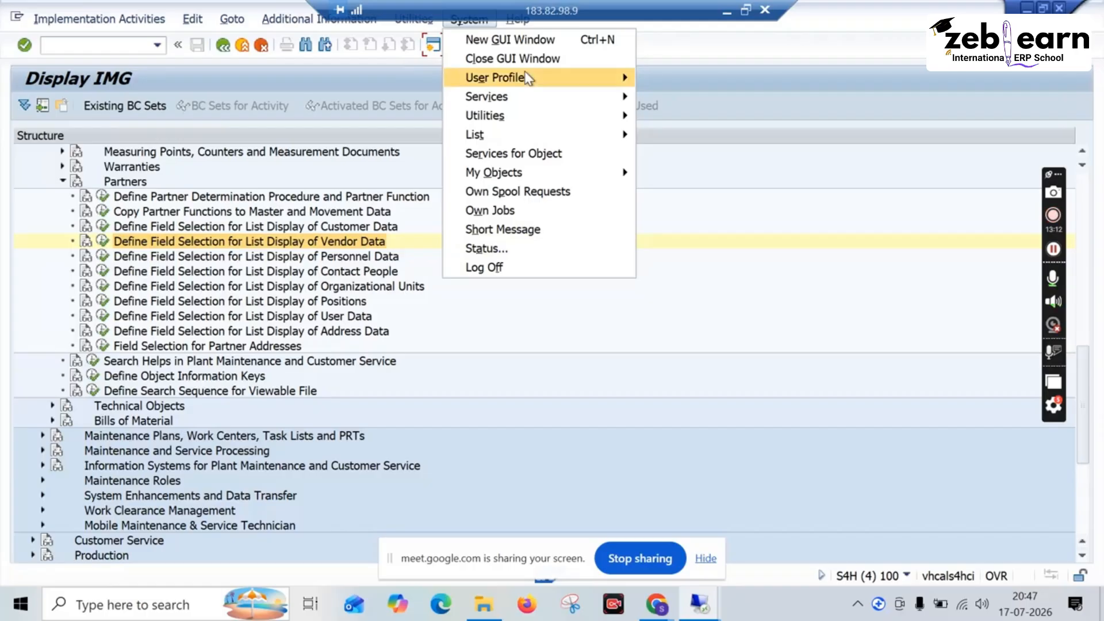
mouse_move(527, 78)
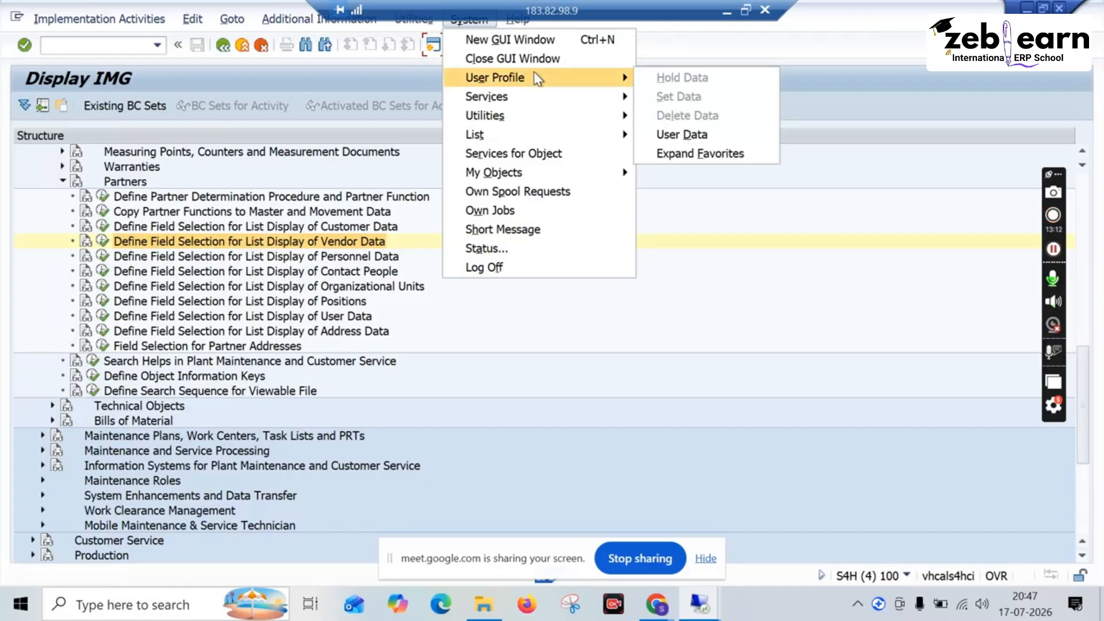
click(673, 135)
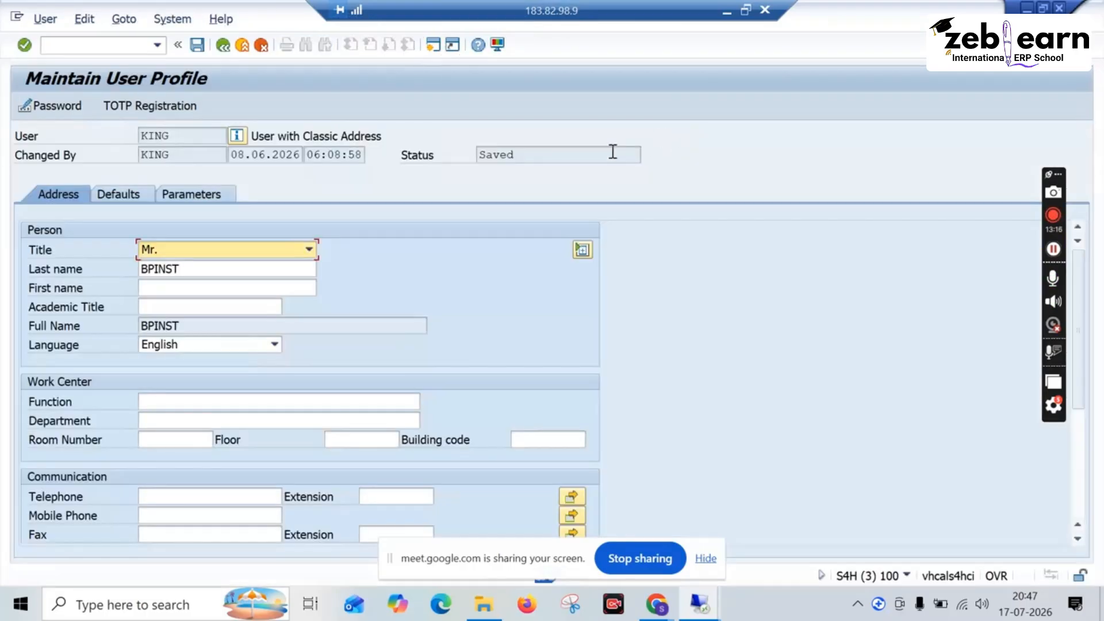
click(116, 195)
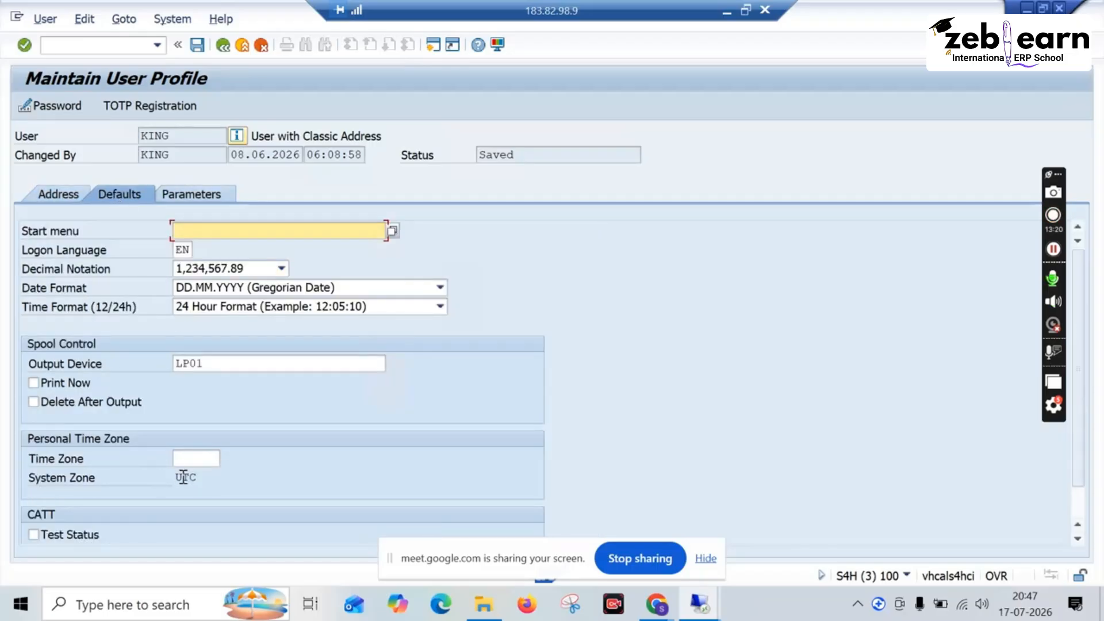
drag(199, 478, 174, 481)
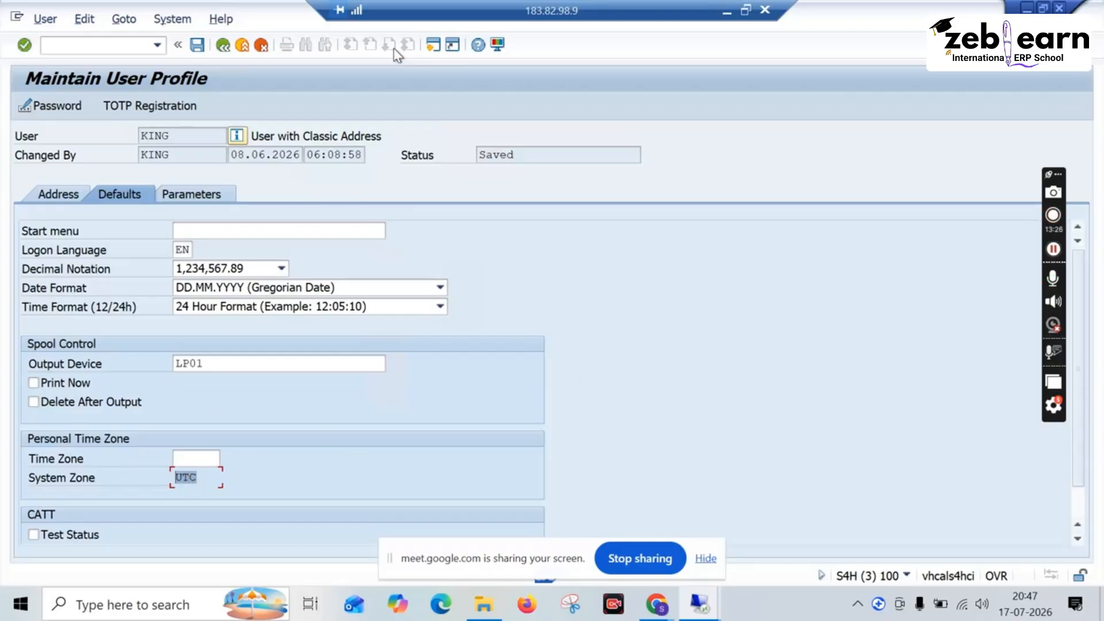
click(224, 46)
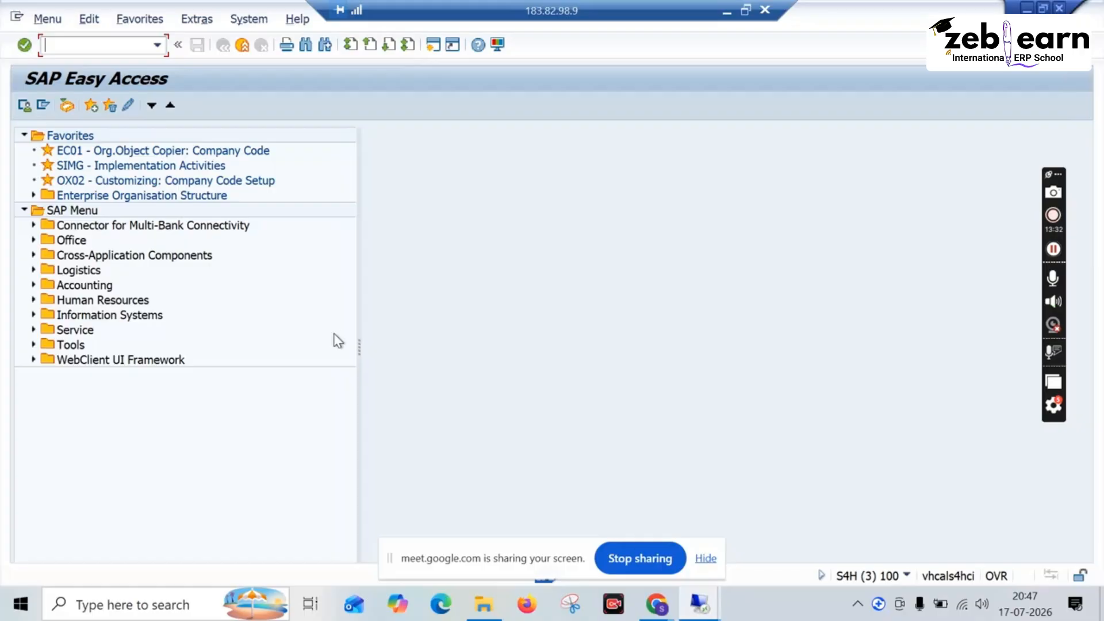
Step: Return to the IMG and view the list display field selection for personnel data and the field selection for partner addresses, leaving both unchanged
click(242, 45)
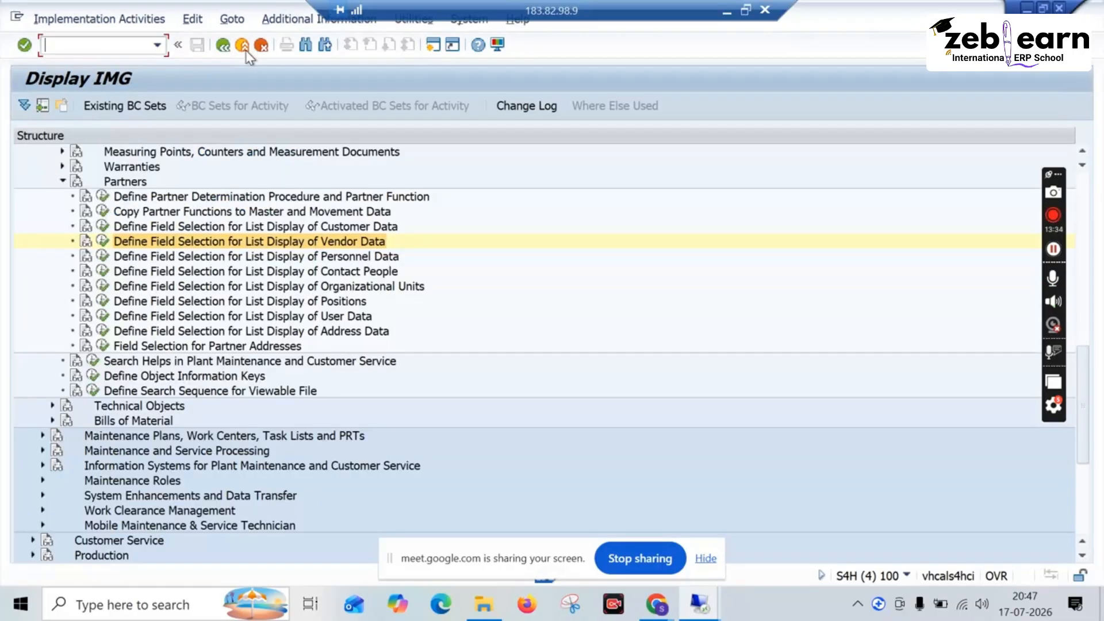
click(103, 256)
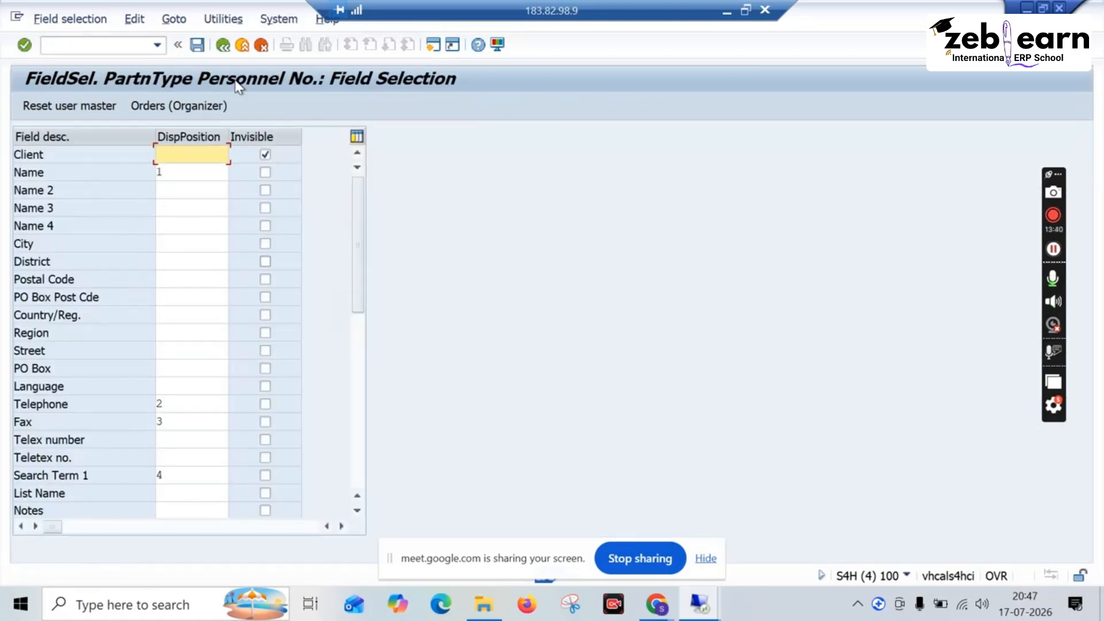
click(223, 45)
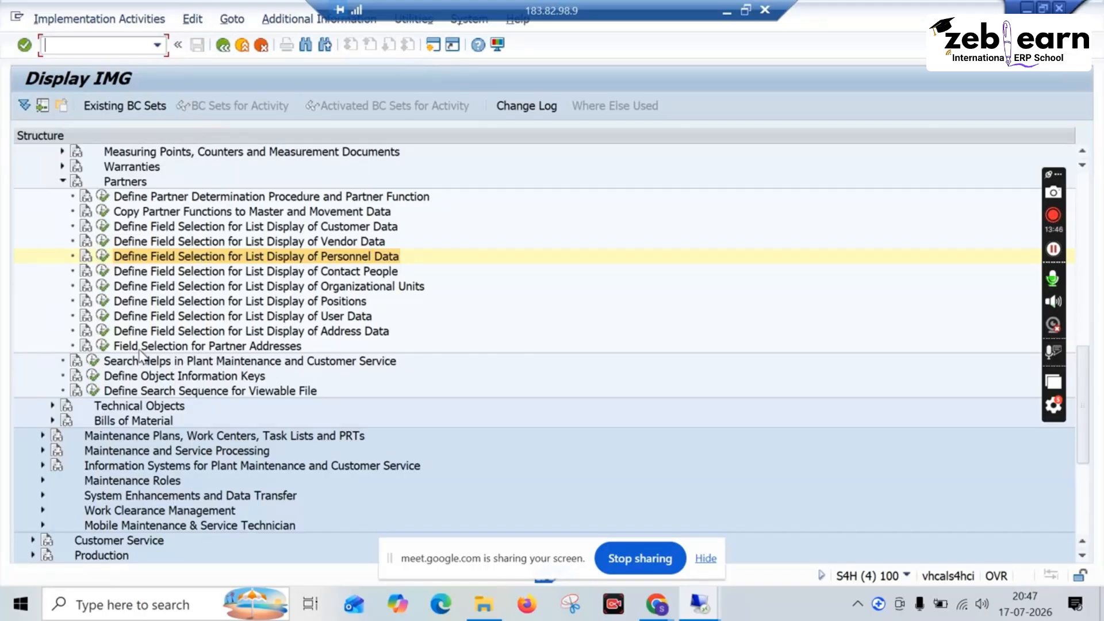
click(103, 346)
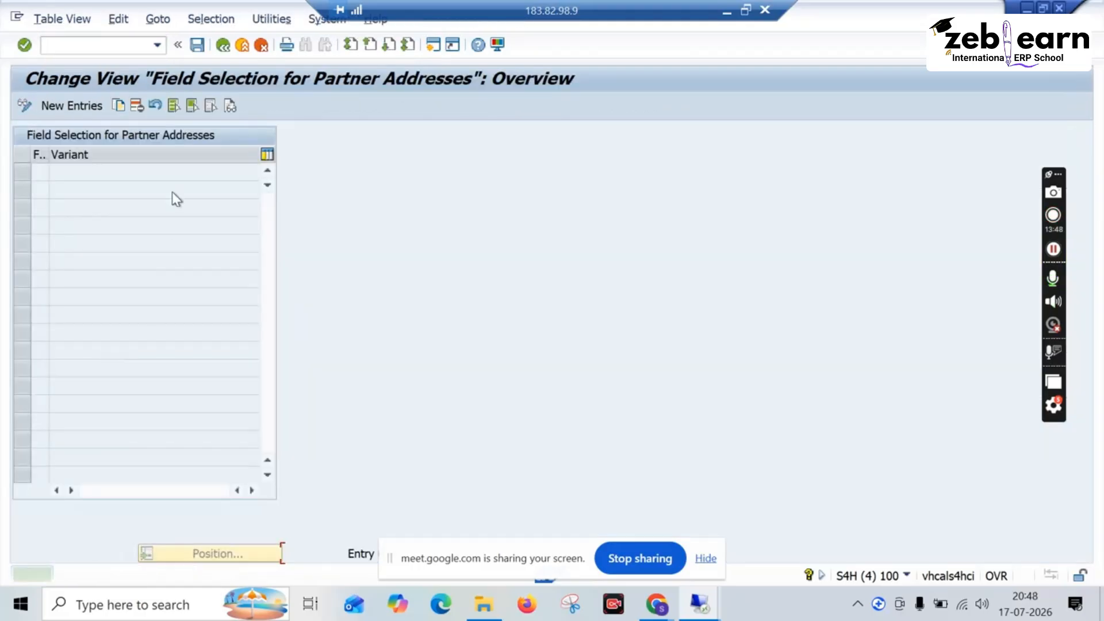
click(219, 50)
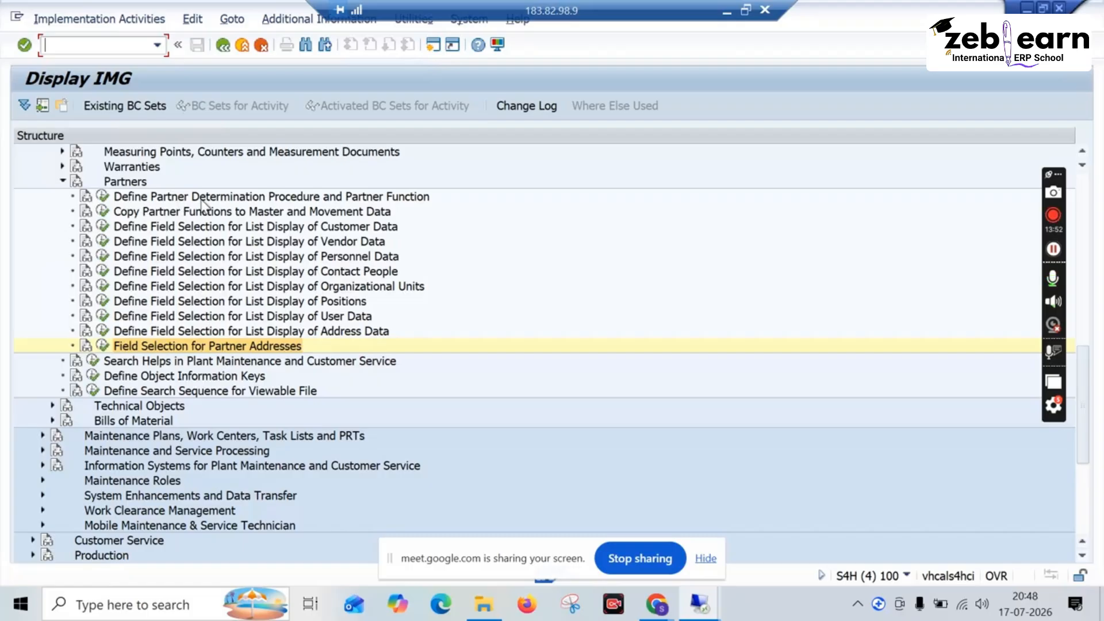
Step: Collapse the Partners node and the Basic Settings node under Master Data in Plant Maintenance and Customer Service
click(126, 196)
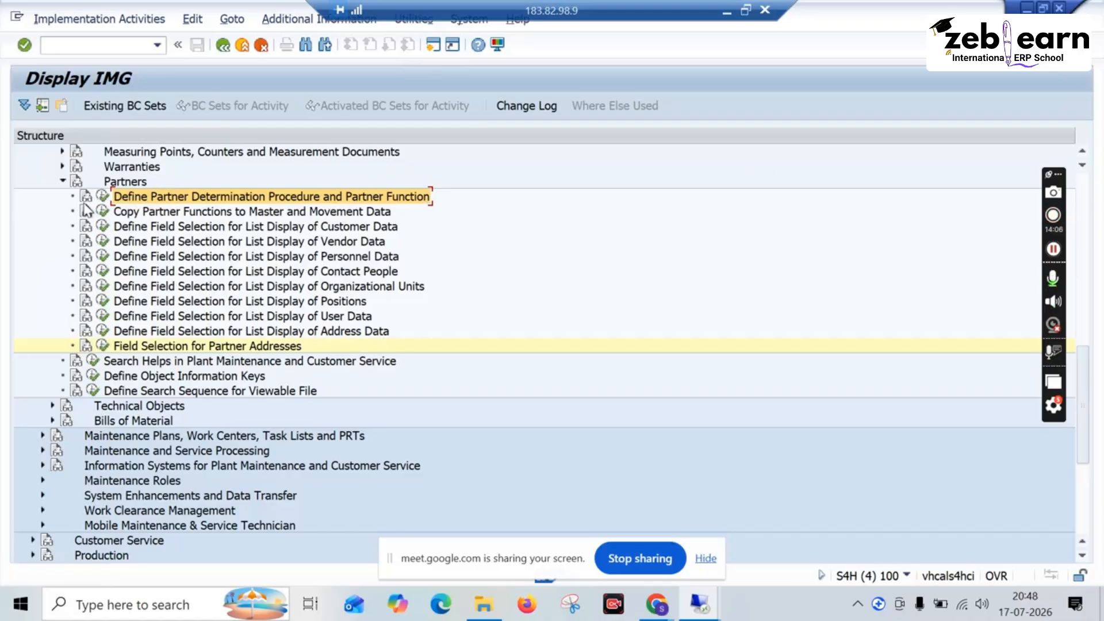
click(63, 181)
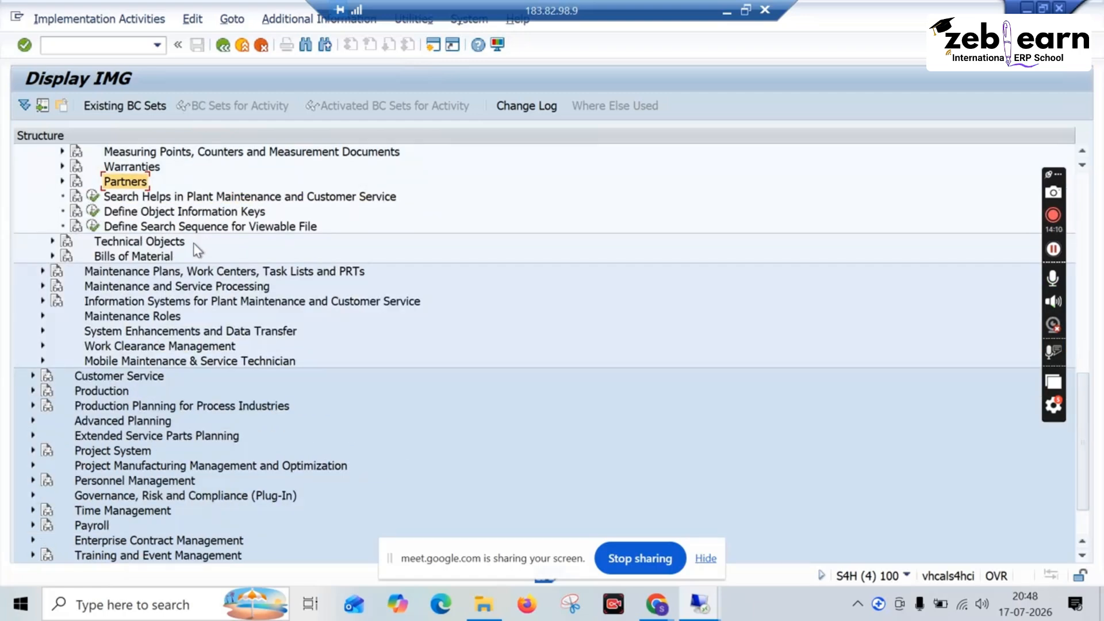
scroll(198, 250, up, 1)
scroll(197, 249, up, 1)
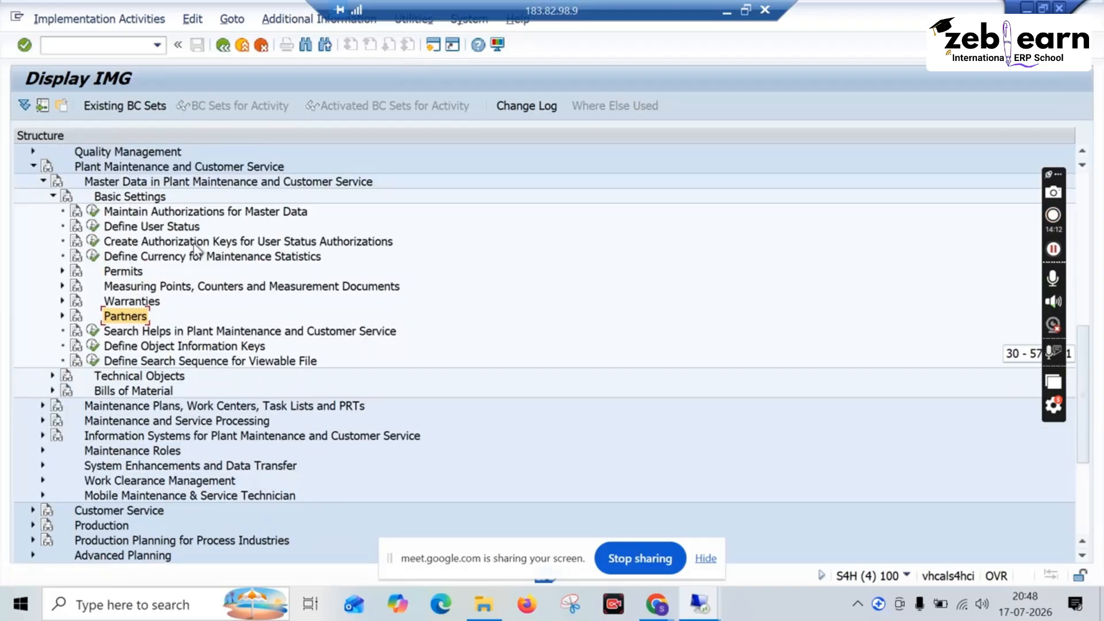
scroll(195, 248, up, 3)
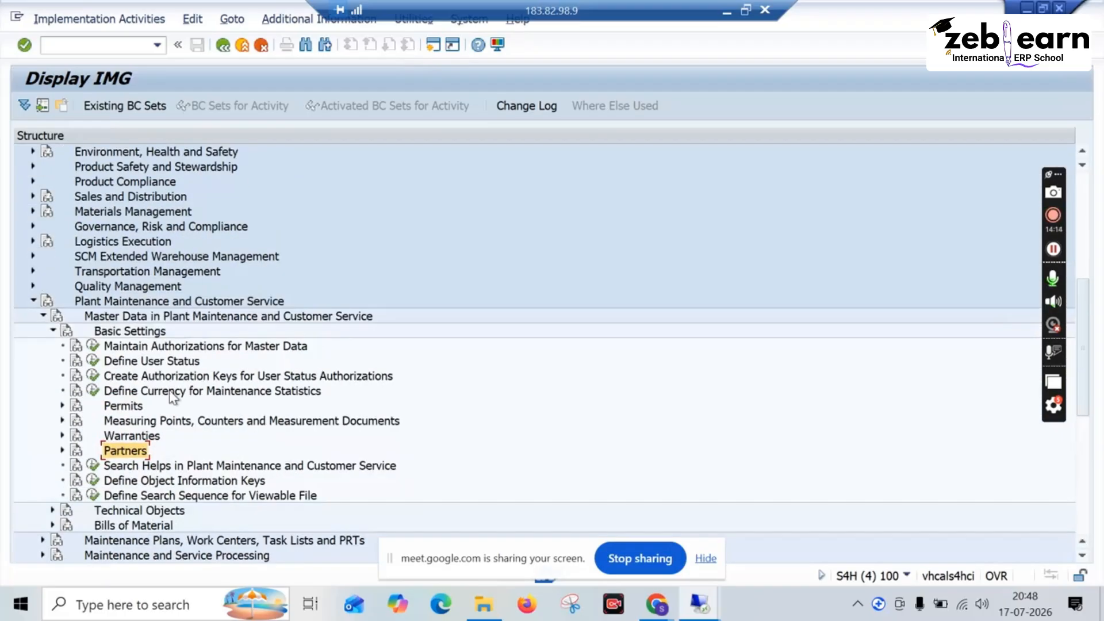
click(109, 361)
scroll(108, 365, up, 1)
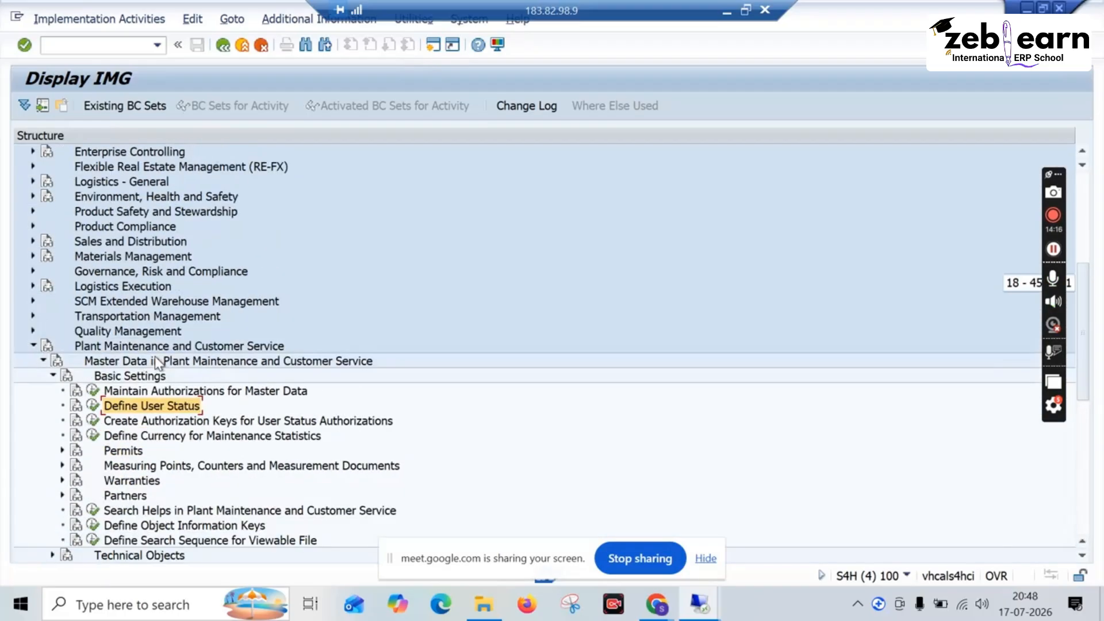
click(53, 375)
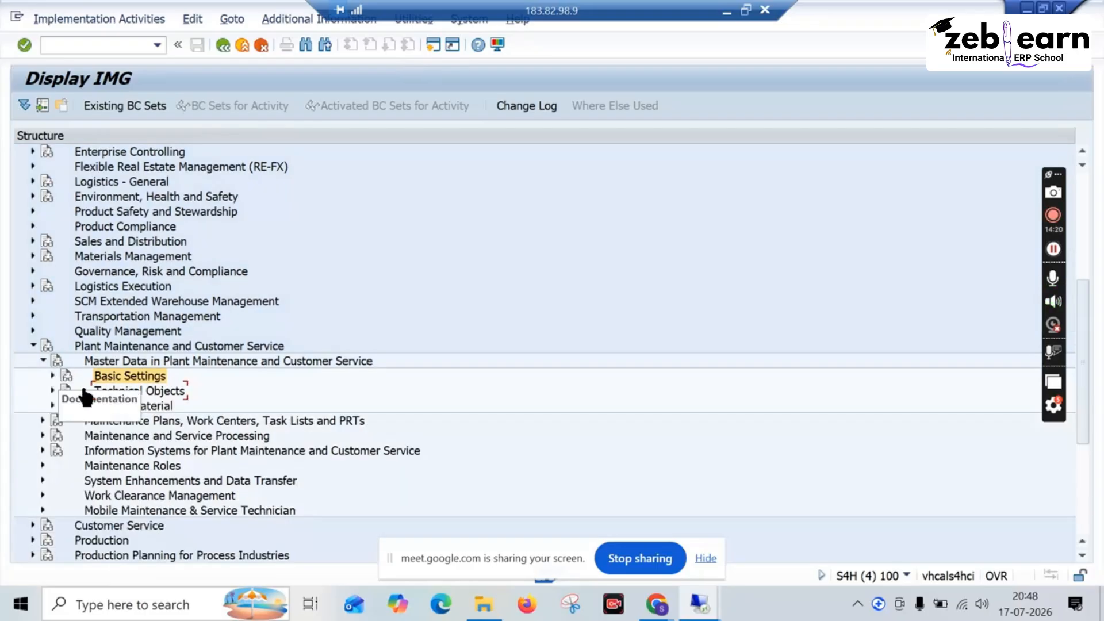
Step: Expand Maintenance Plans, Work Centers, Task Lists and PRTs down to the General Data activities for Work Centers
scroll(81, 397, down, 1)
scroll(81, 397, down, 1)
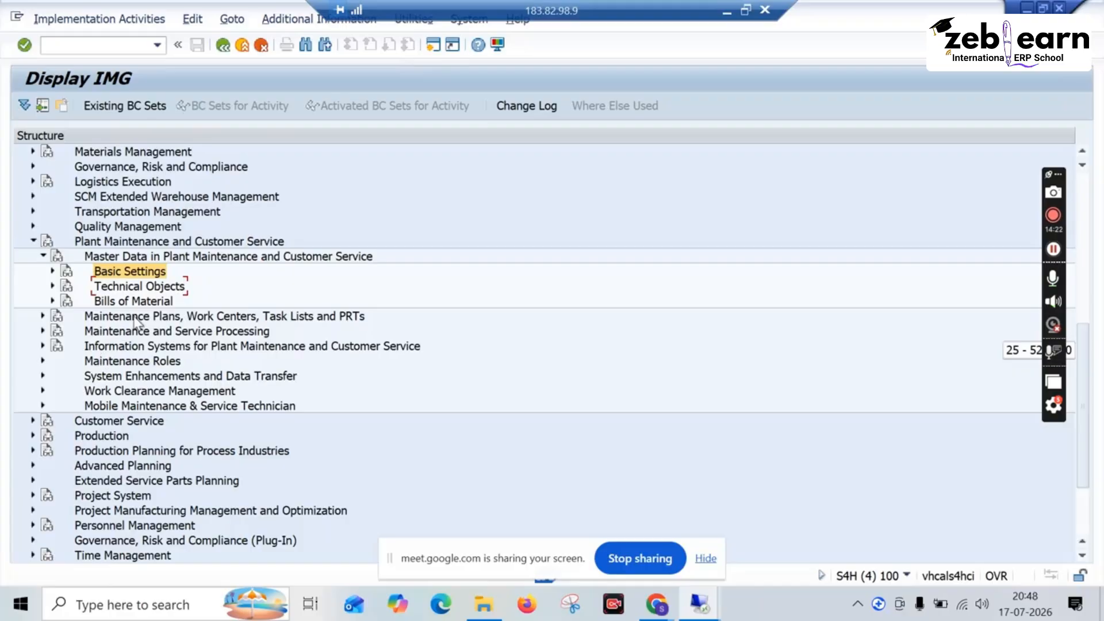
click(43, 316)
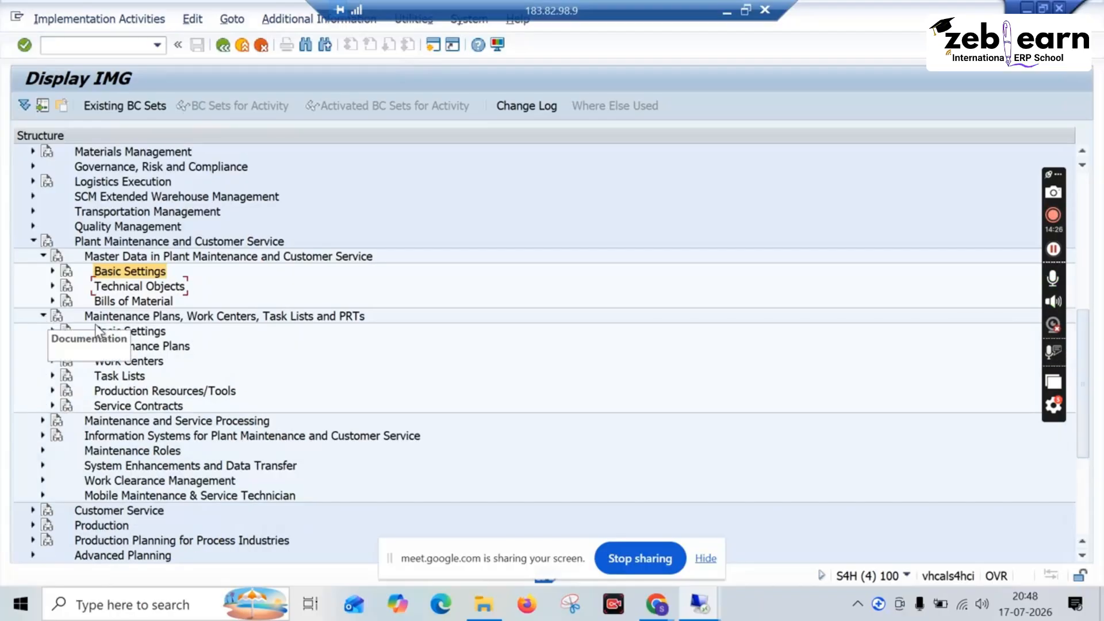
click(52, 361)
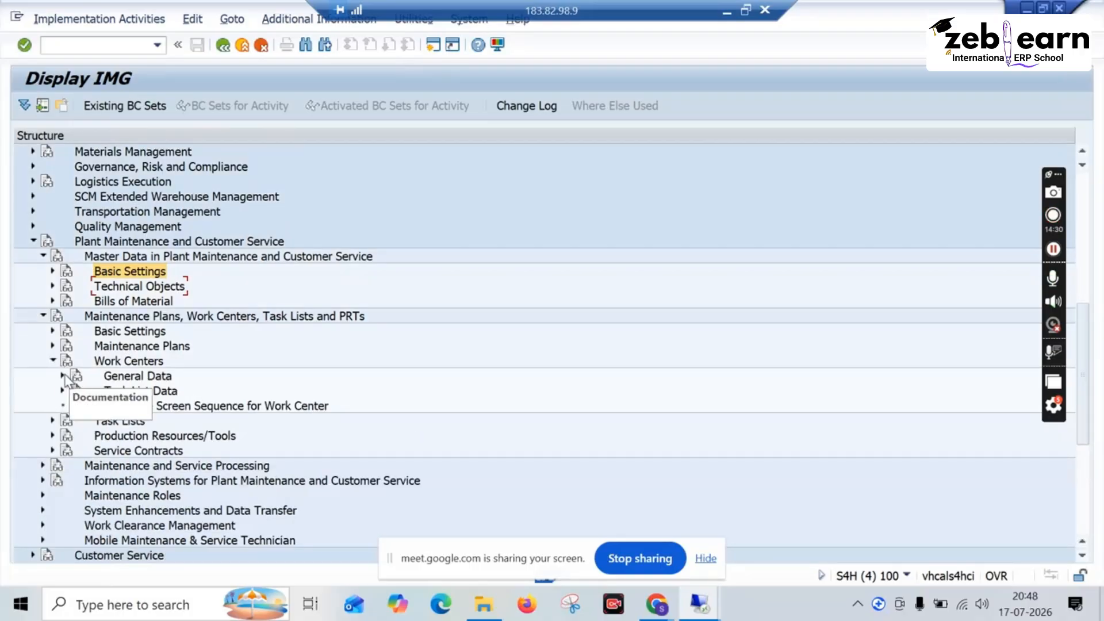
click(62, 376)
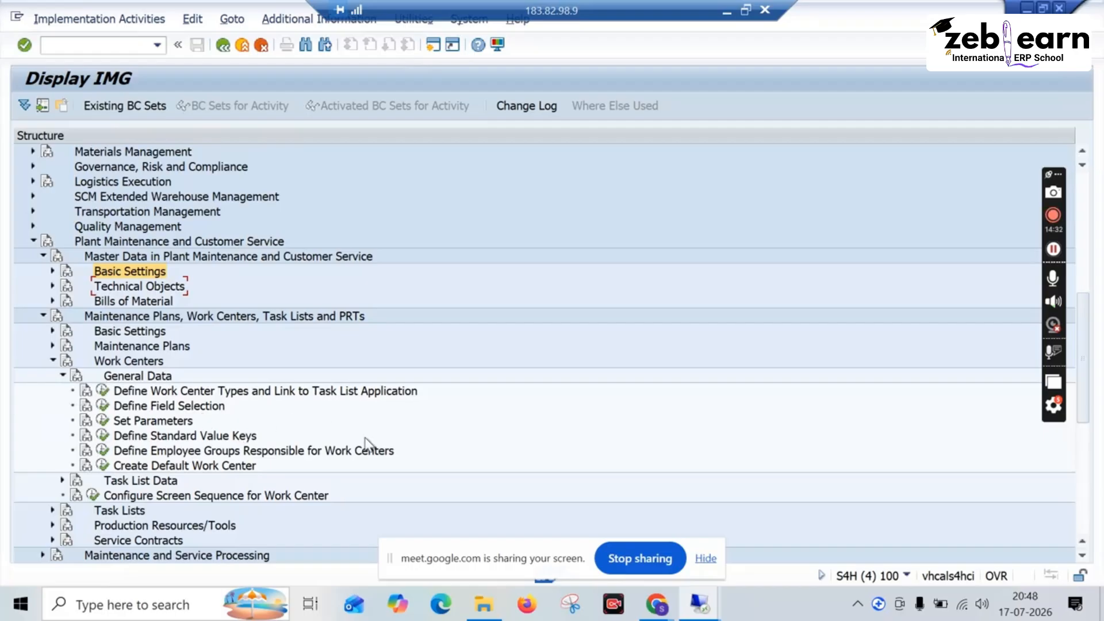
Step: Run IR01 in a new session, check the available work center categories without choosing one, and return to the IMG
click(433, 46)
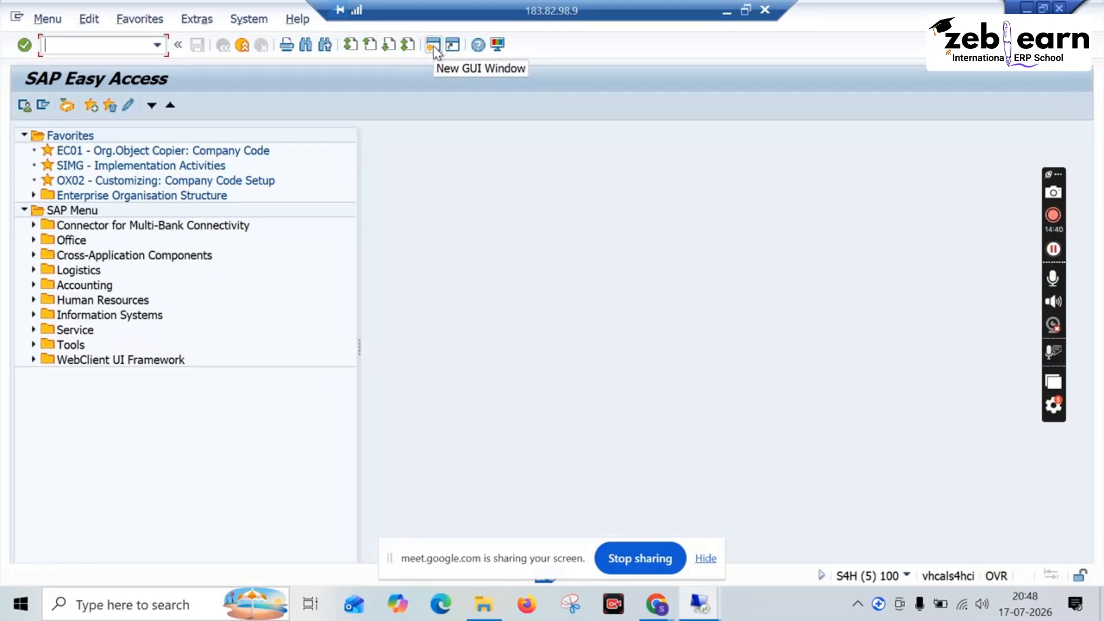
text(ir01)
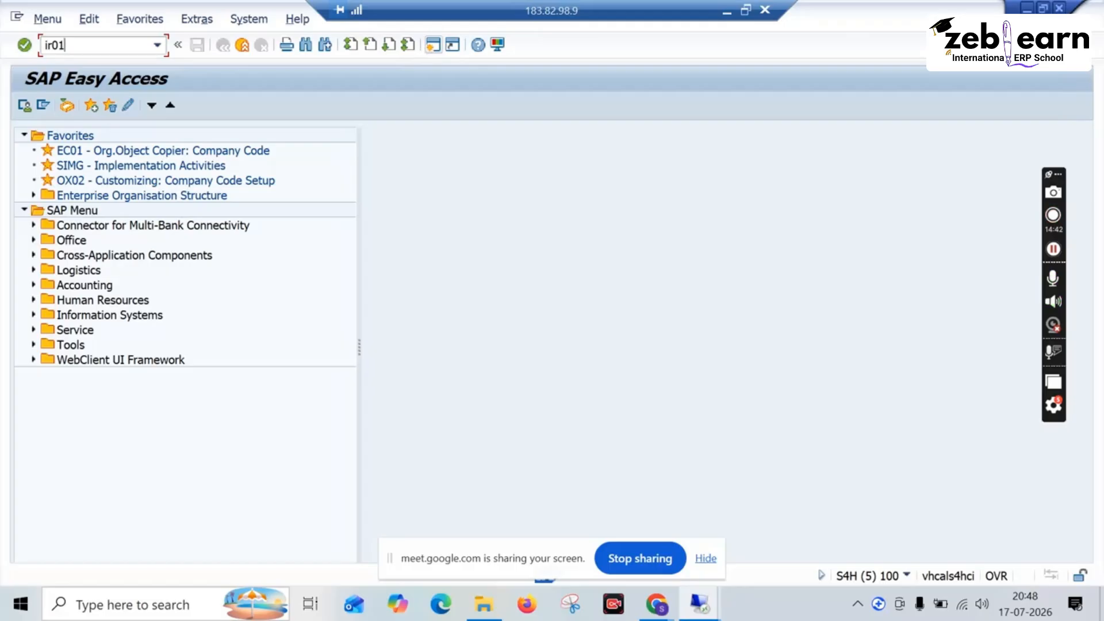
key(Return)
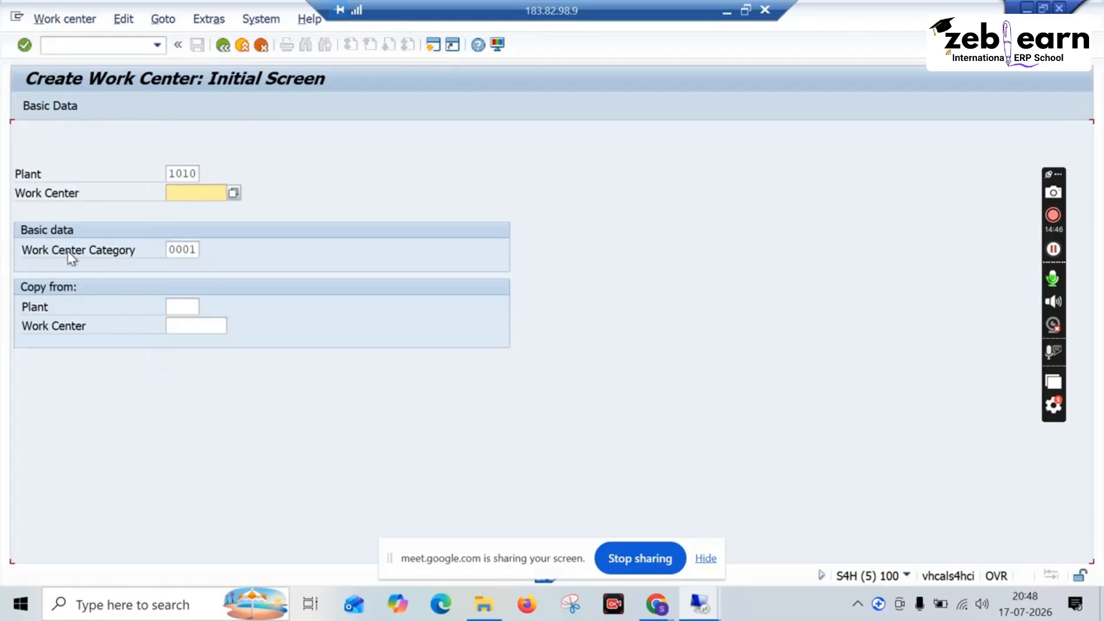
click(197, 250)
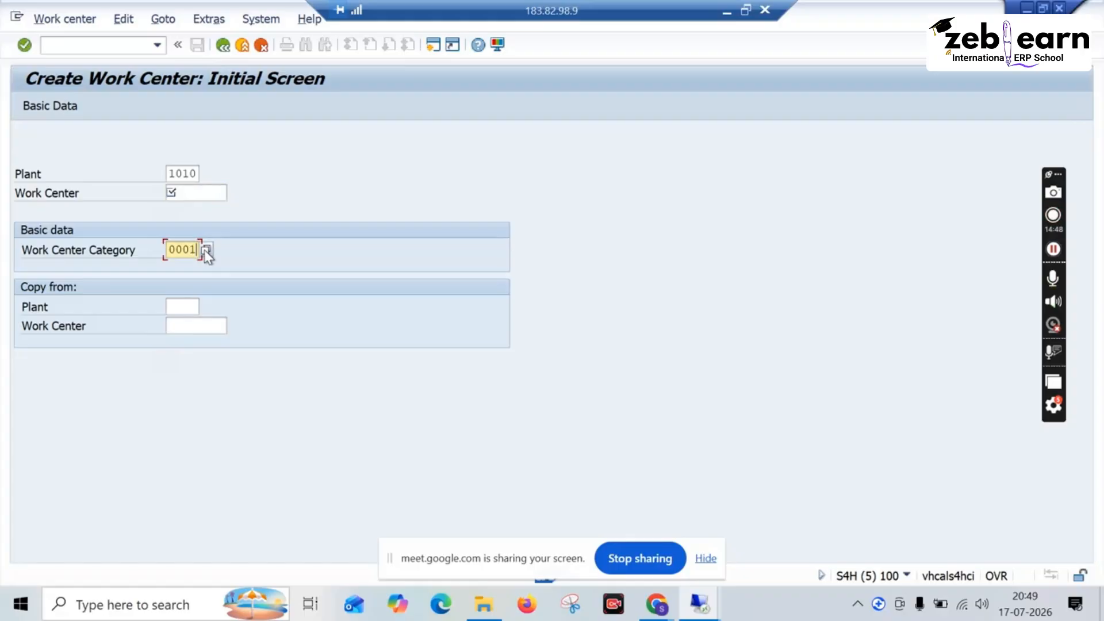
click(206, 250)
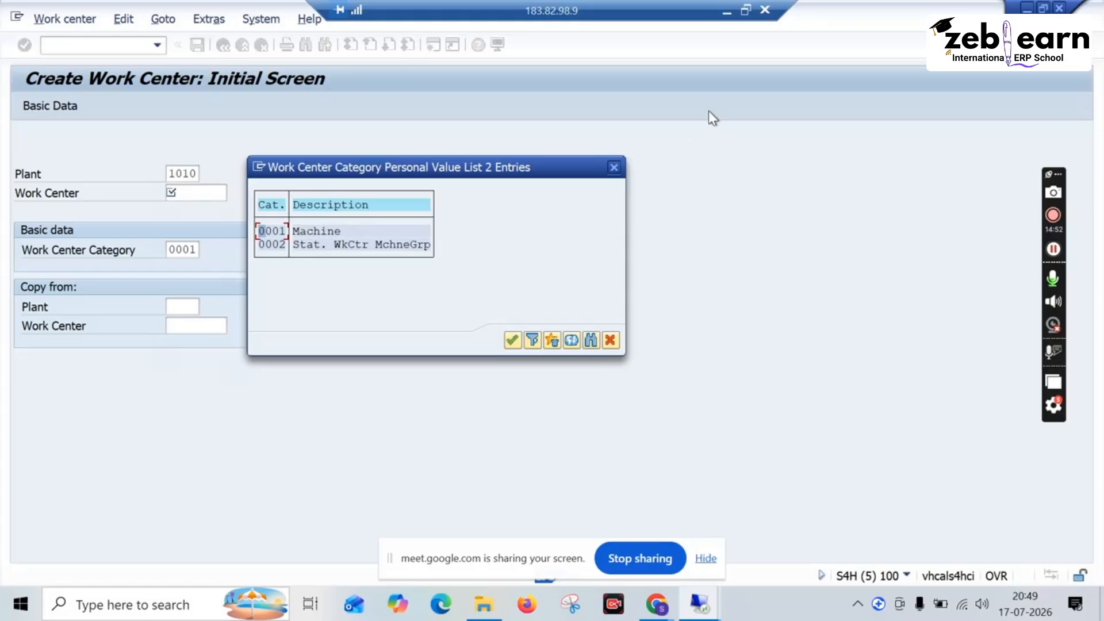
click(613, 168)
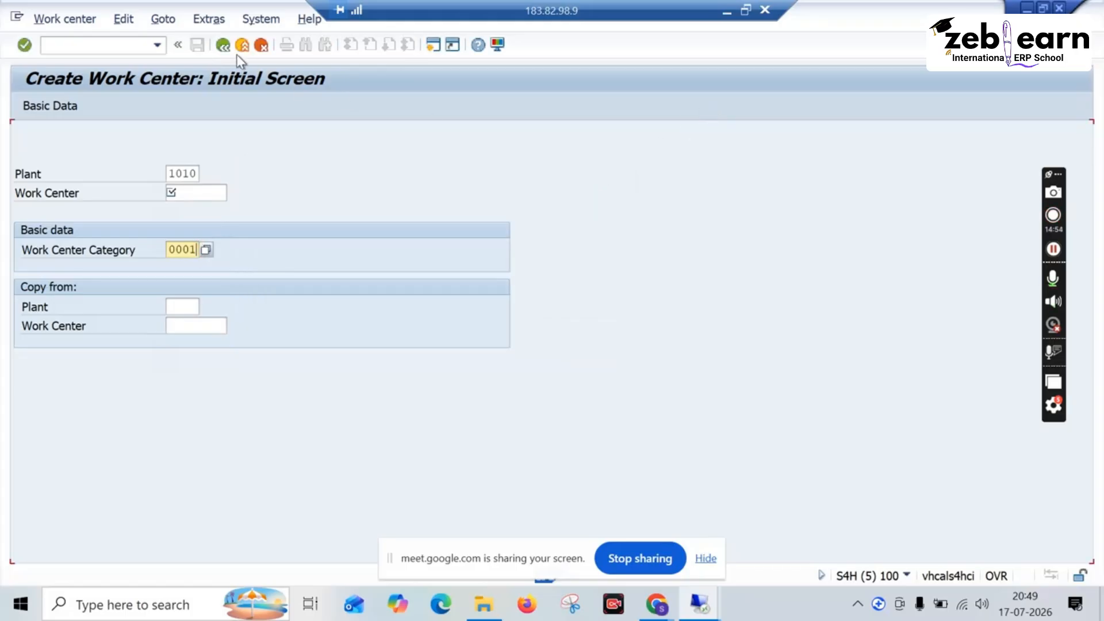
click(223, 46)
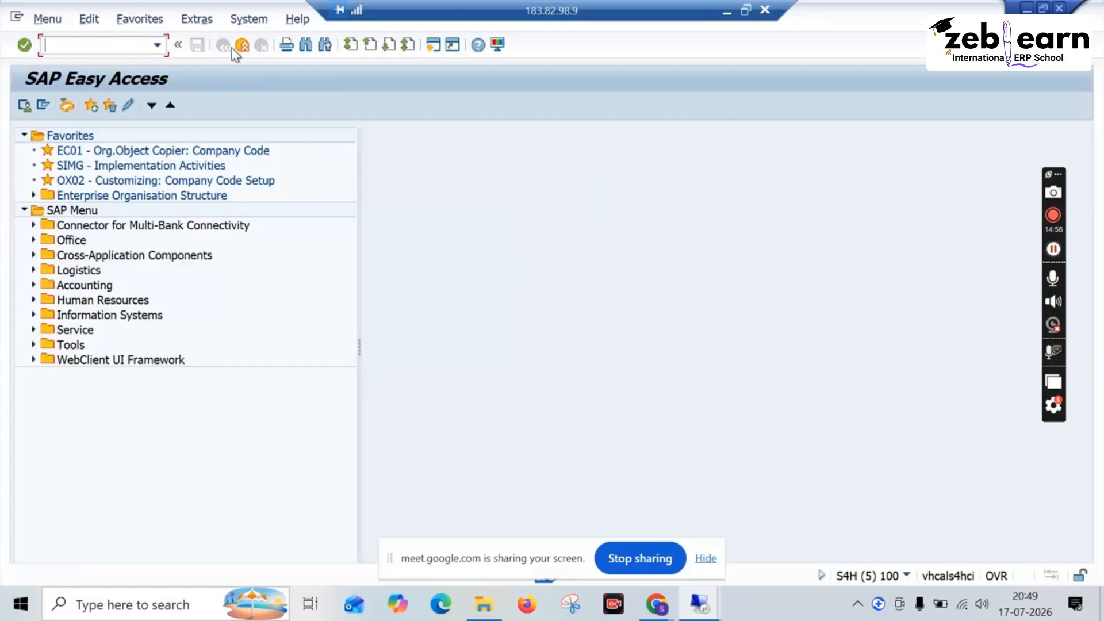
click(242, 46)
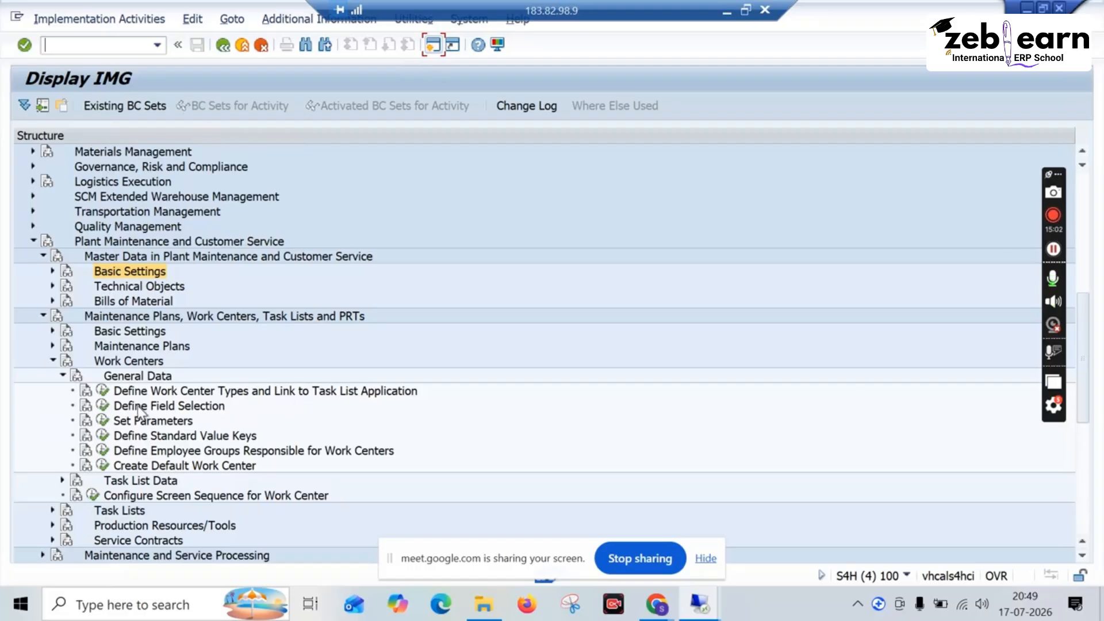
Step: View the work center categories in Define Work Center Types and Link to Task List Application, and return to the IMG
scroll(185, 422, down, 2)
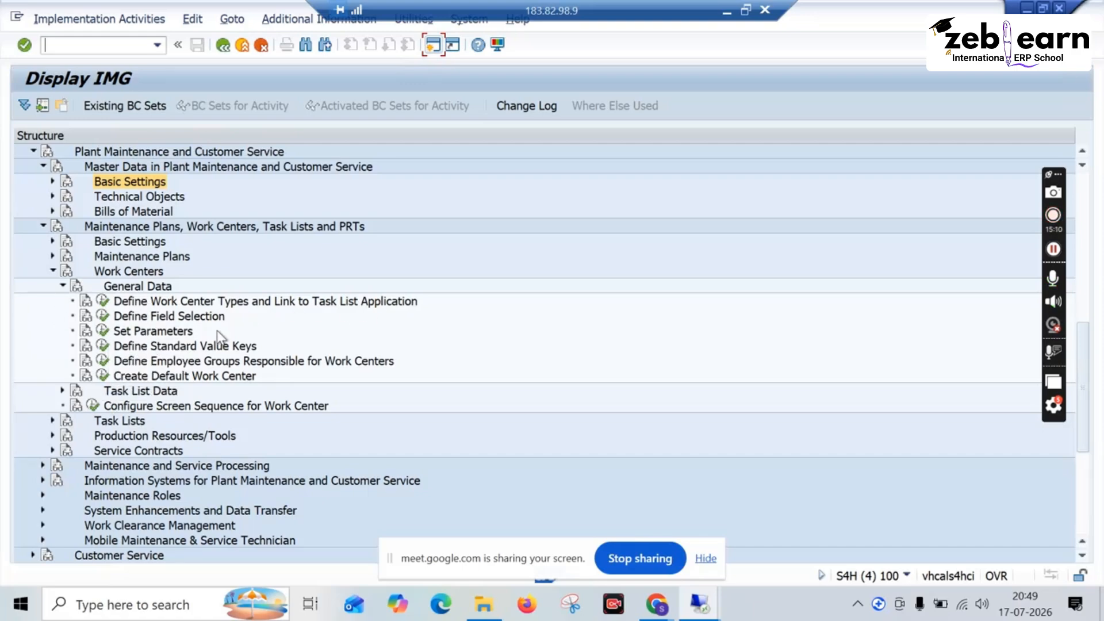
click(103, 302)
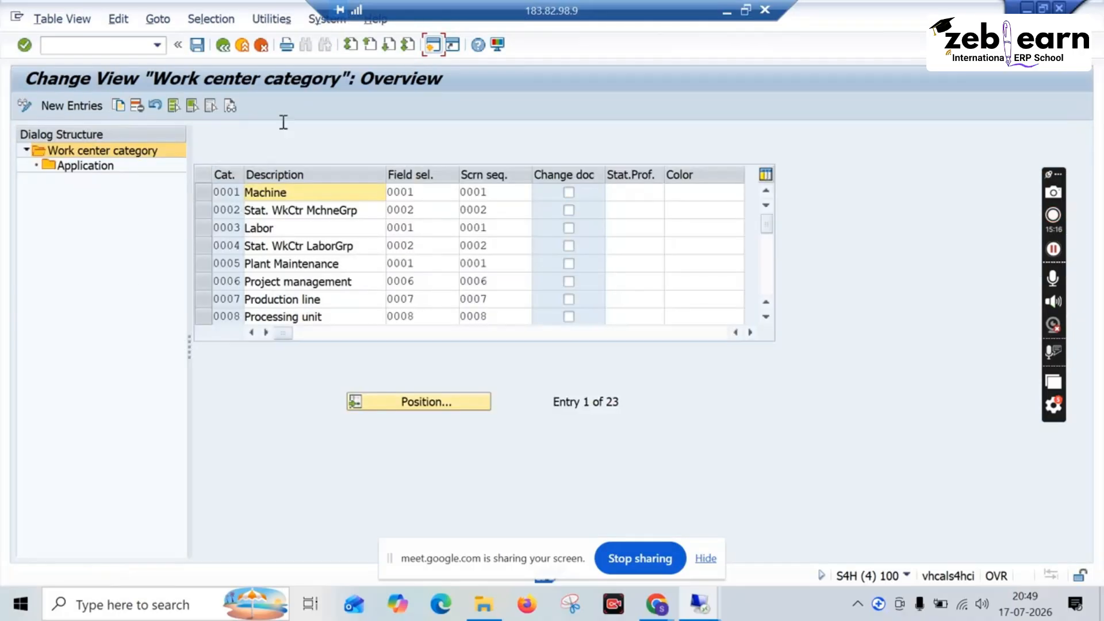
click(236, 51)
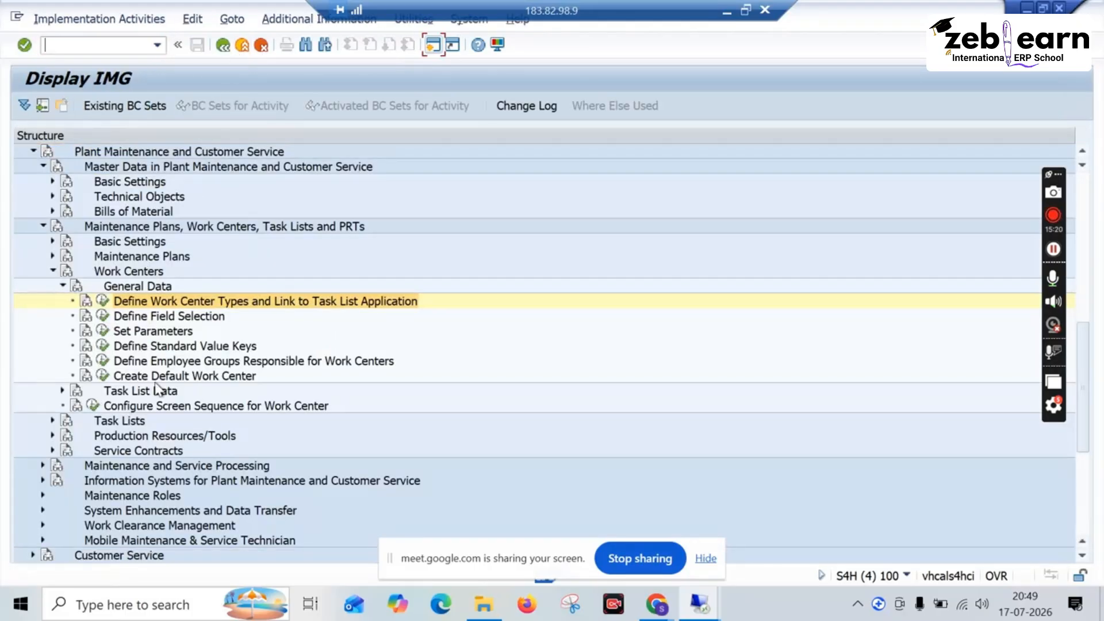
Step: Reopen the work center types activity under General Data and display the applications linked to category 0005 Plant Maintenance
scroll(159, 391, down, 1)
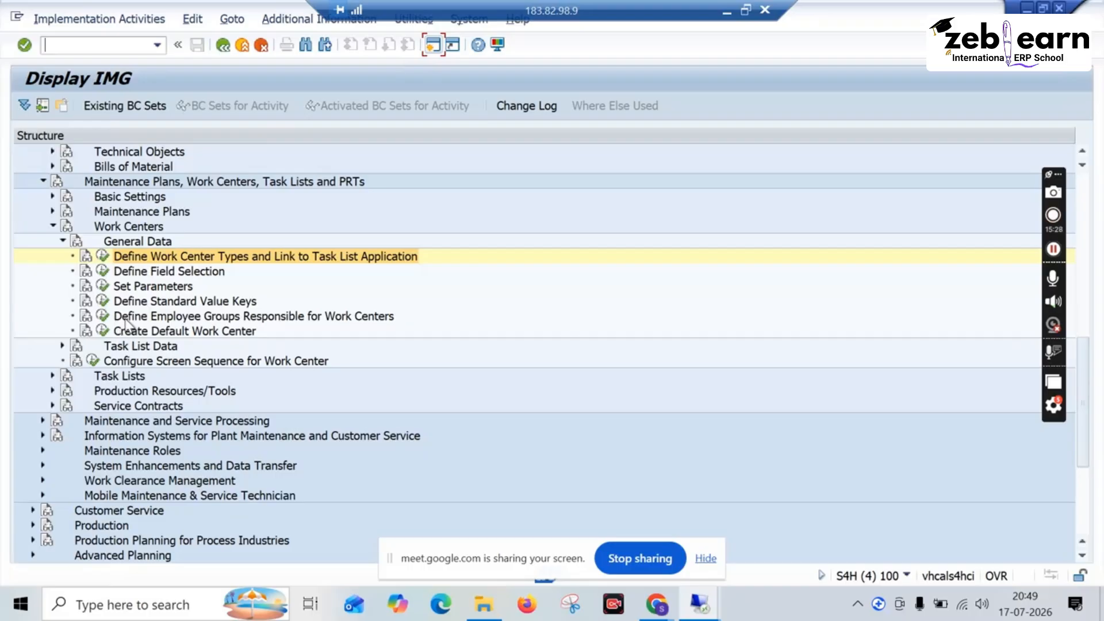
click(63, 242)
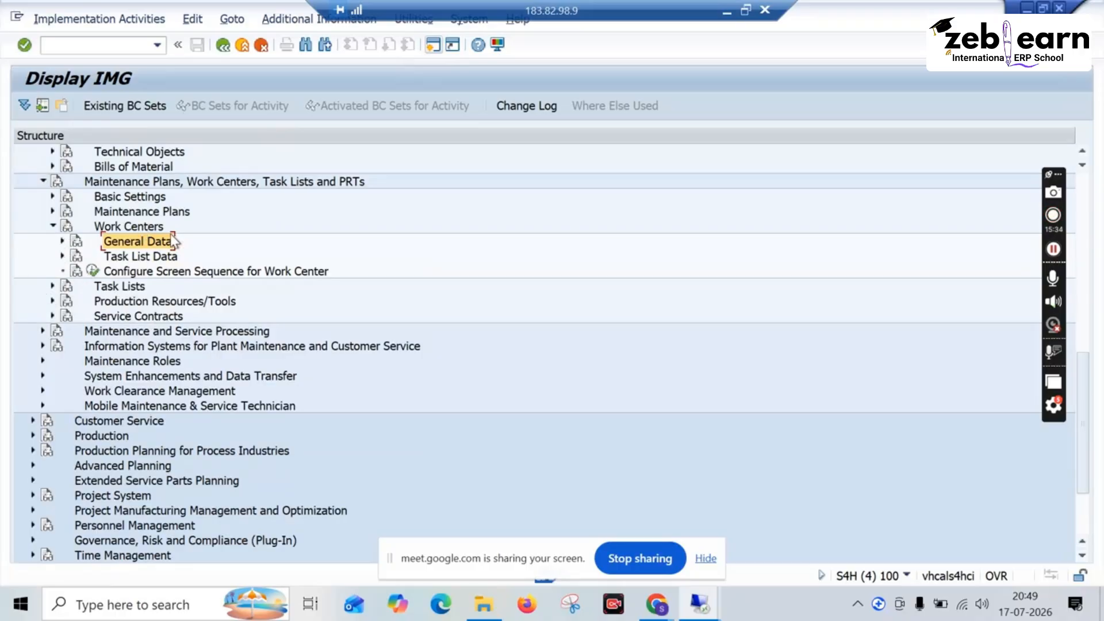
click(62, 241)
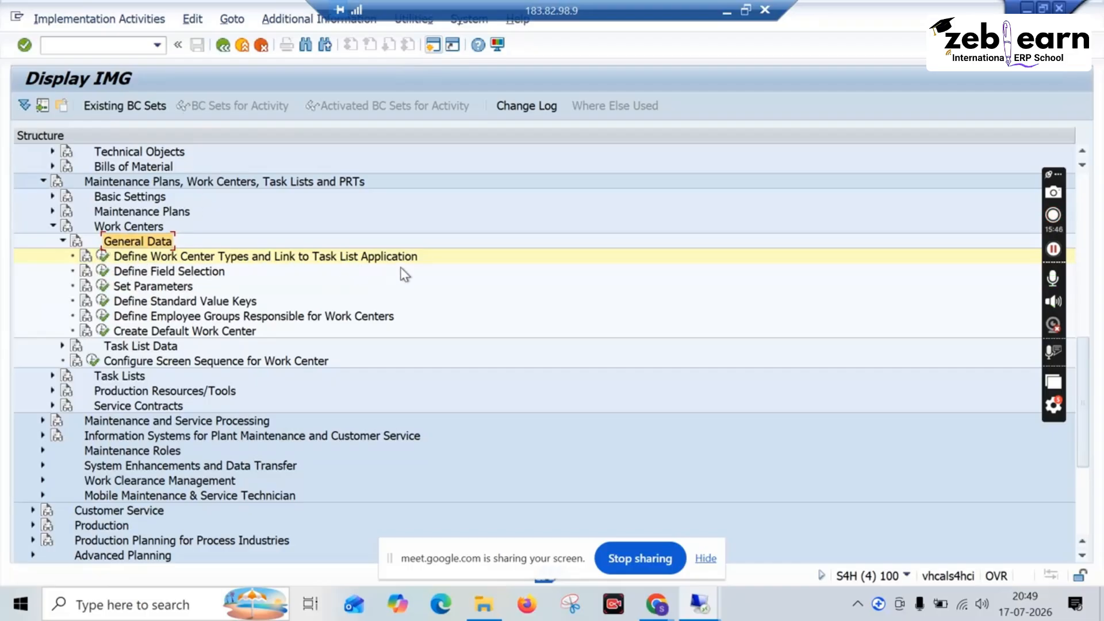
click(101, 257)
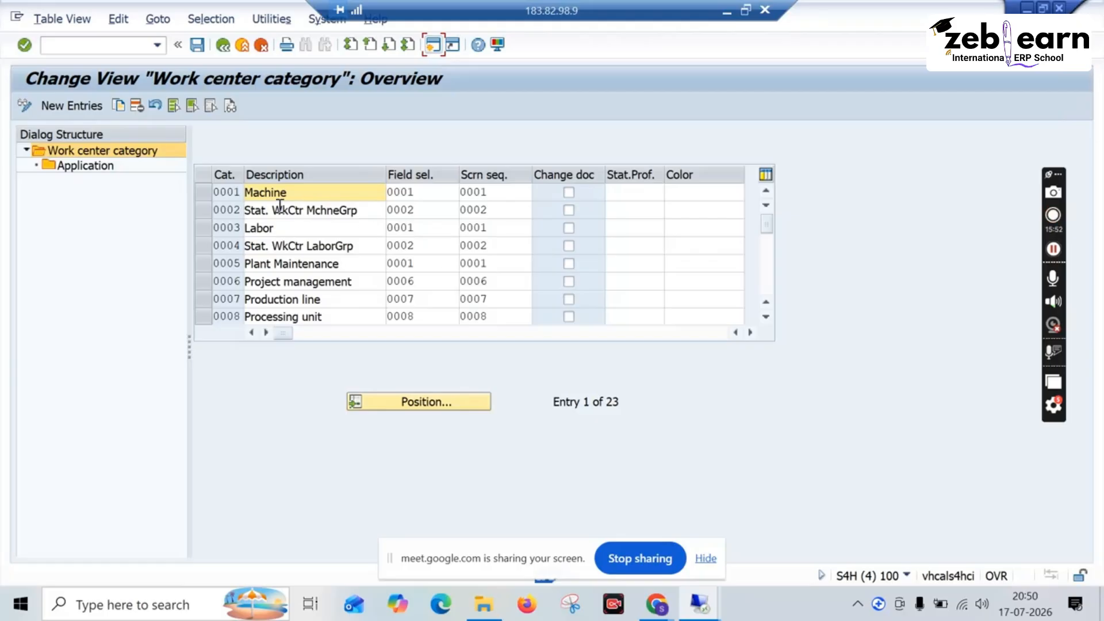
click(206, 189)
click(202, 264)
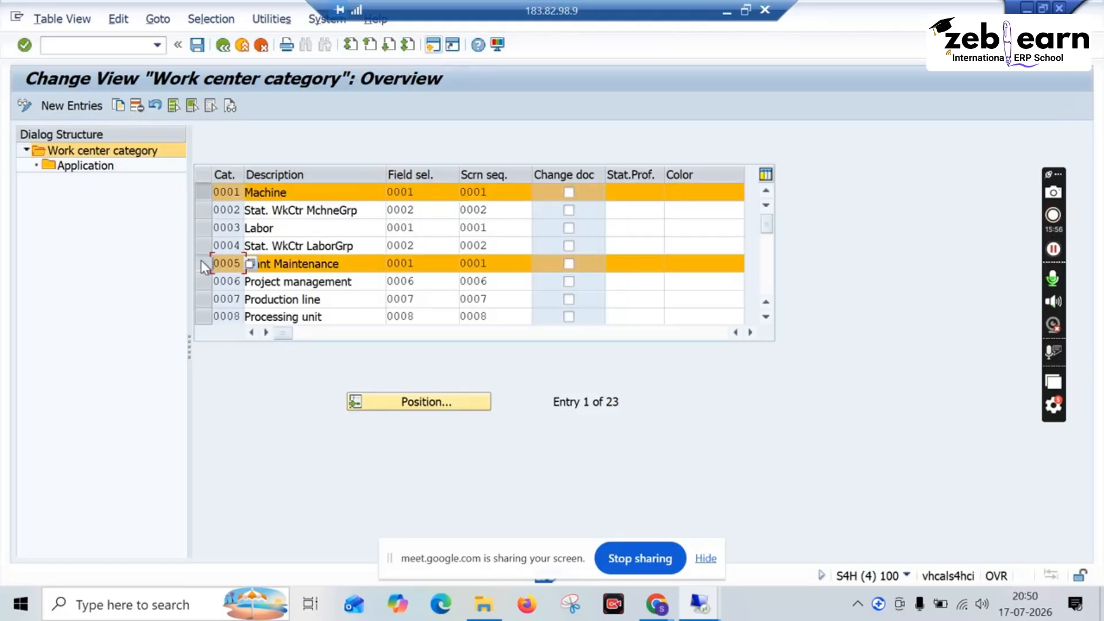
click(205, 193)
double_click(98, 166)
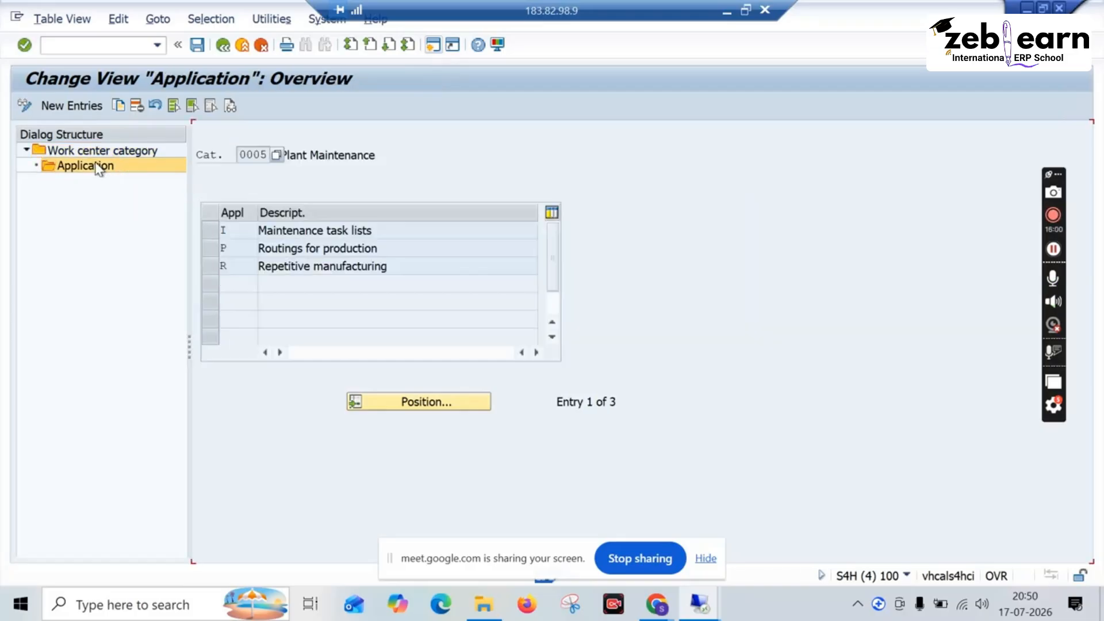
Step: Return to the work center categories, redisplay the applications of category 0005 Plant Maintenance and examine each linked application's description
click(225, 48)
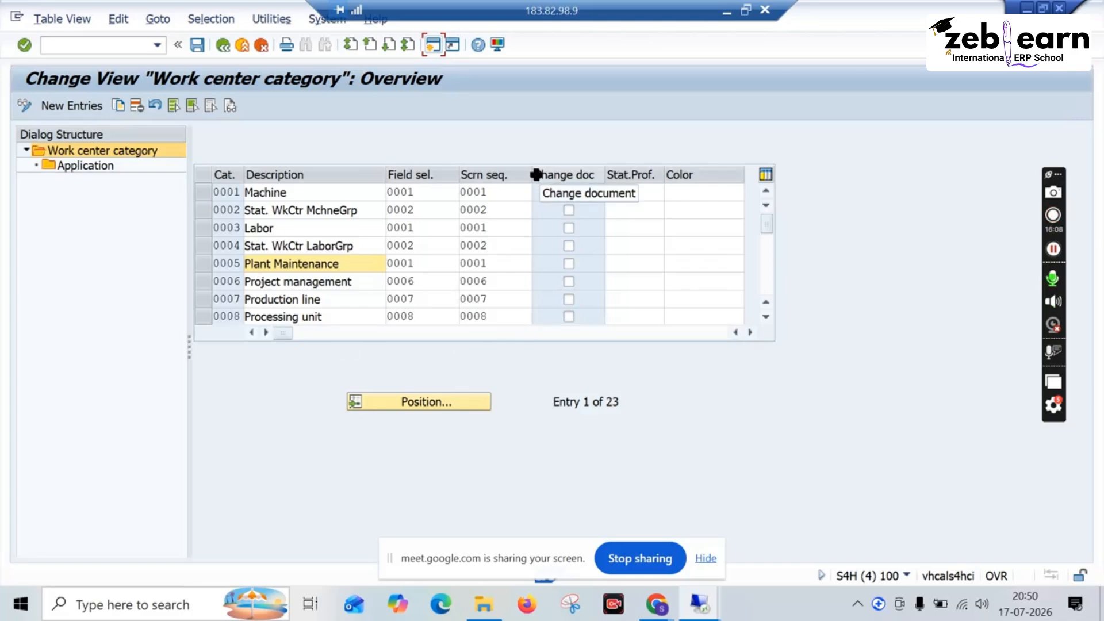
click(203, 263)
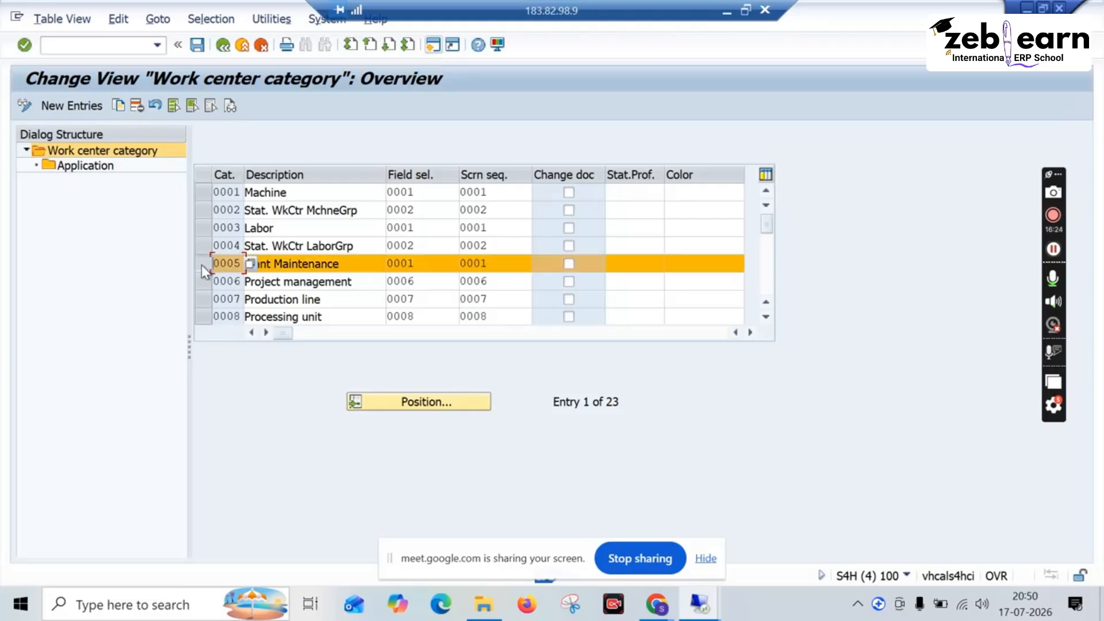
click(105, 167)
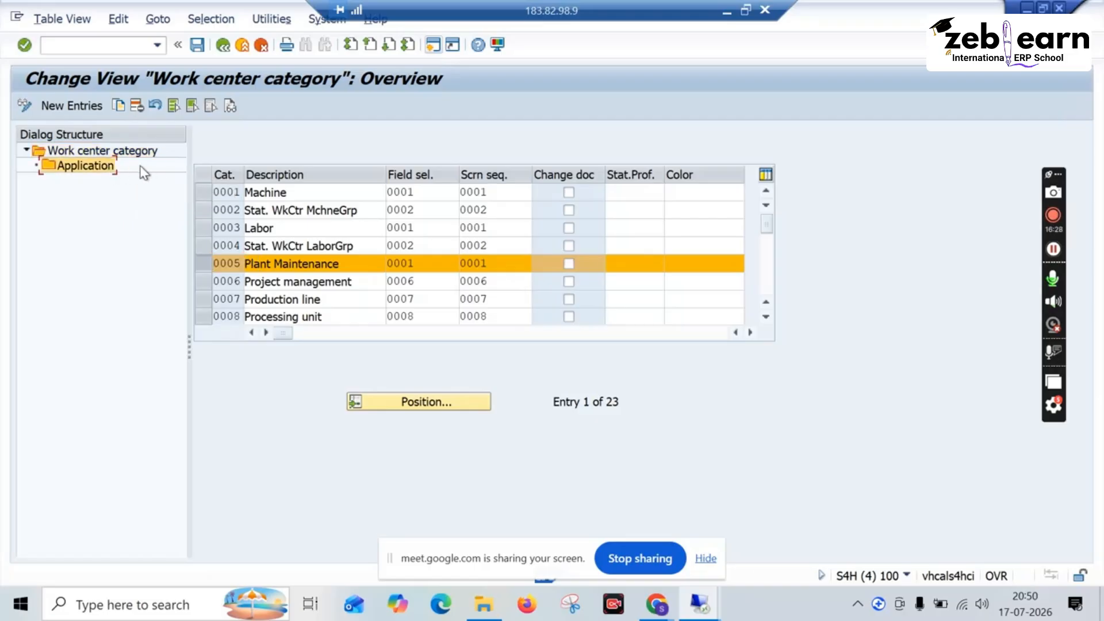
double_click(99, 169)
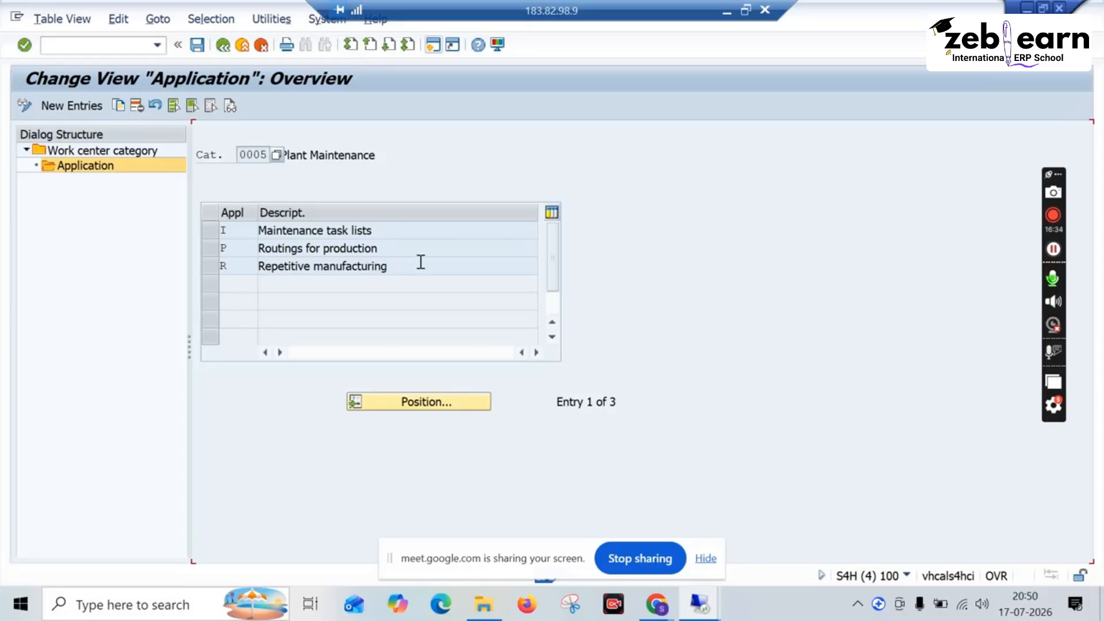
drag(422, 262, 259, 264)
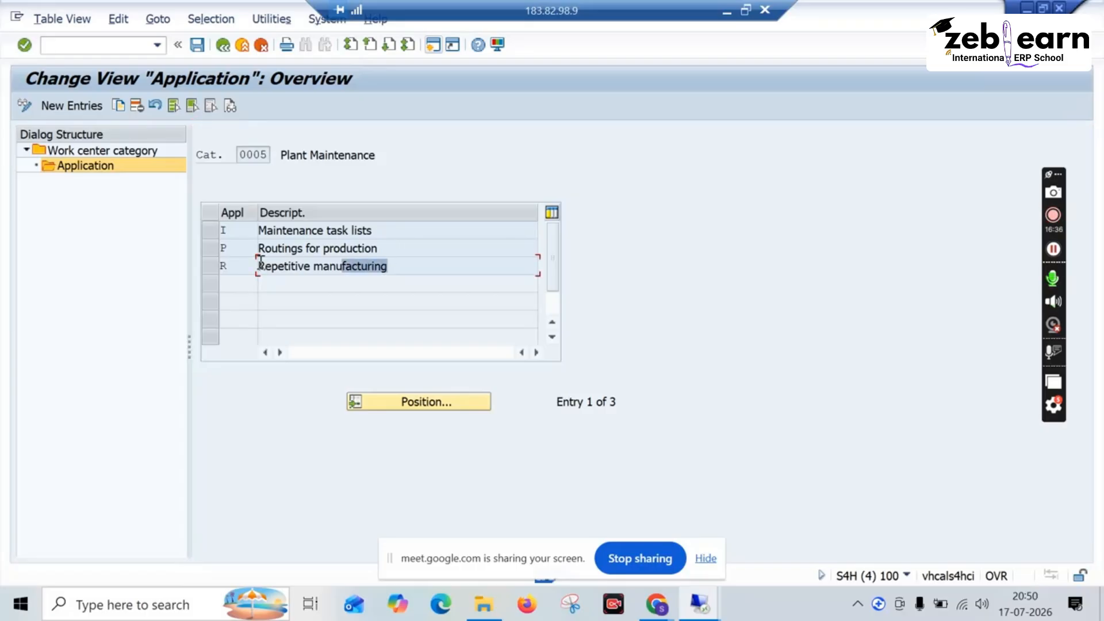
drag(399, 247, 258, 268)
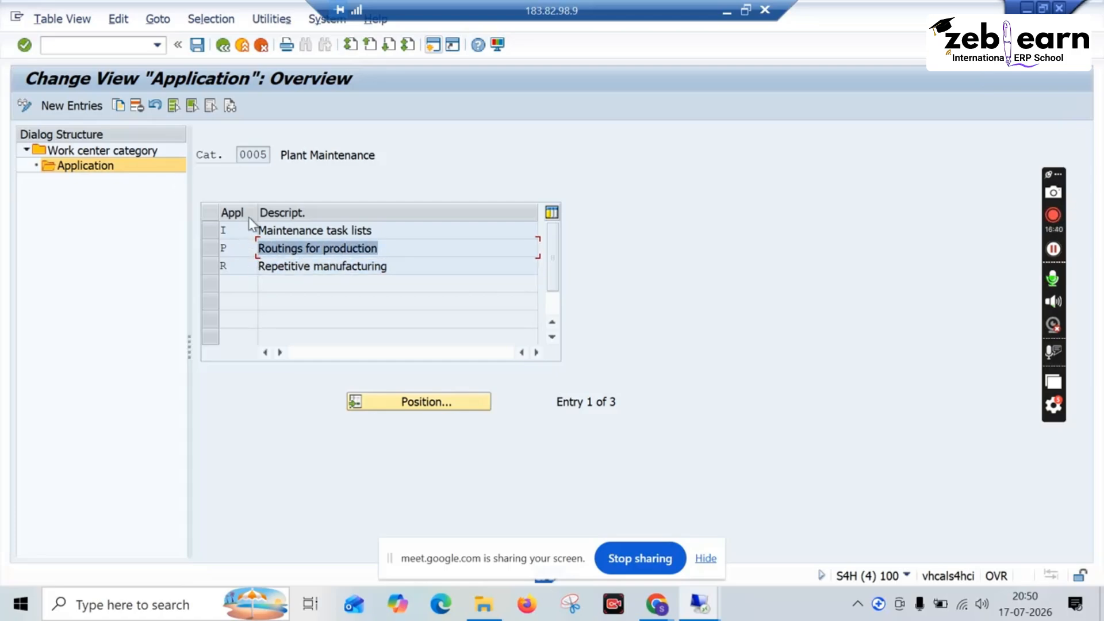
drag(377, 229, 230, 217)
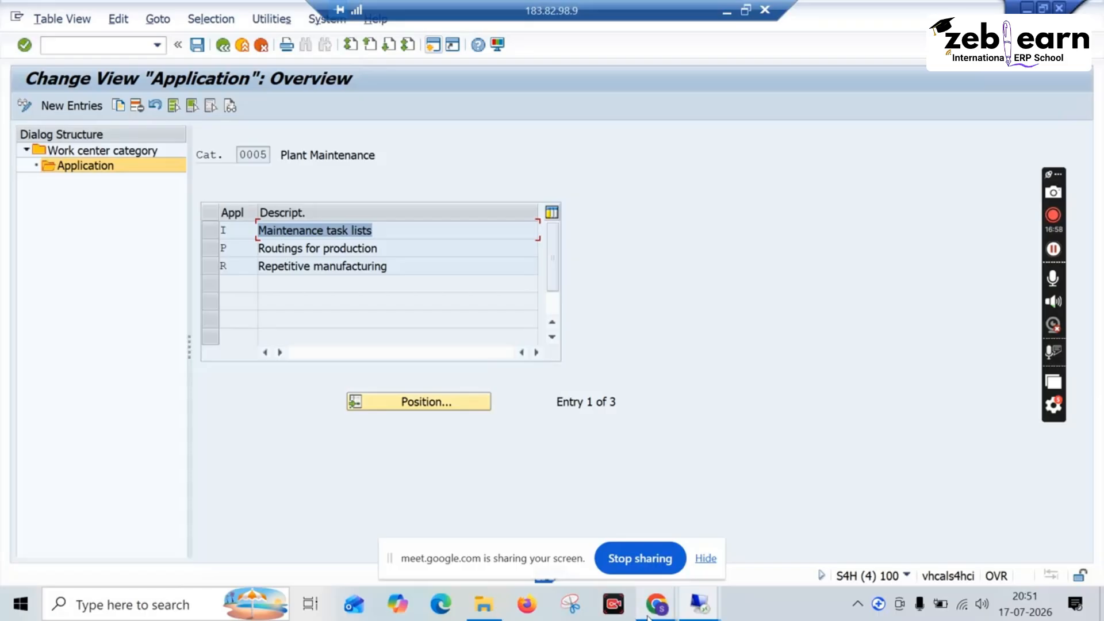
Step: Switch to the Google Meet window to check the call and return to the remote SAP session
mouse_move(649, 615)
click(581, 537)
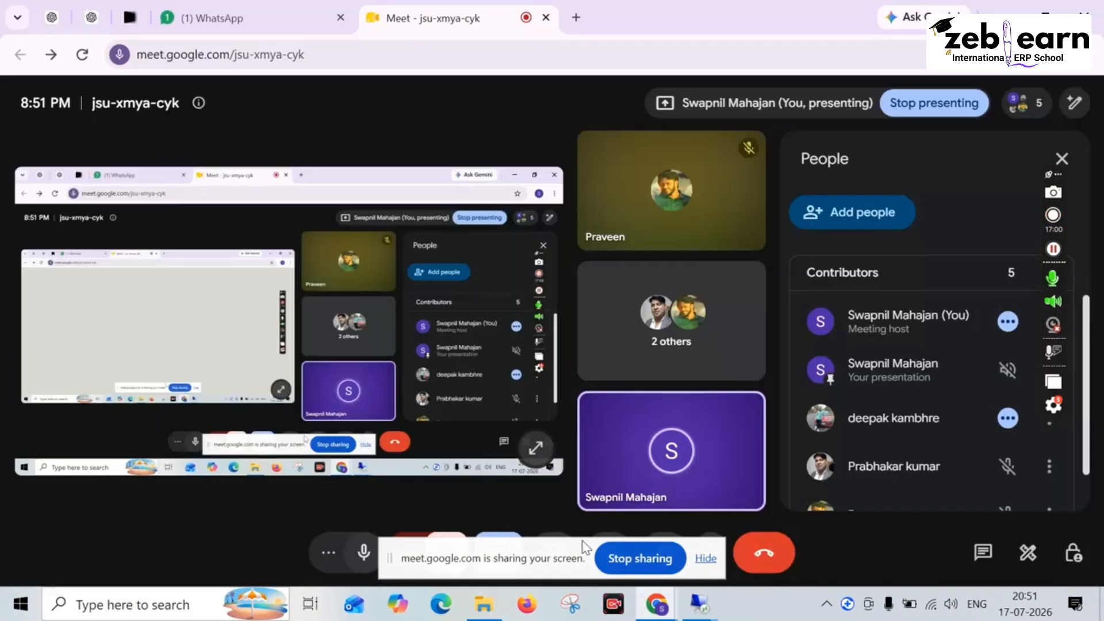
mouse_move(698, 602)
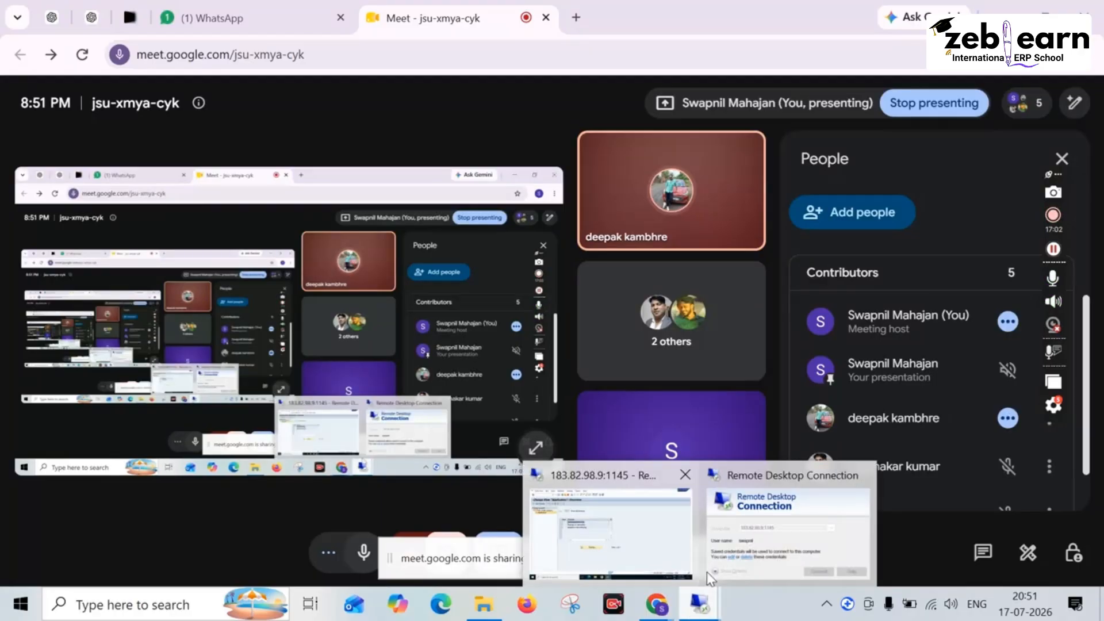
click(659, 525)
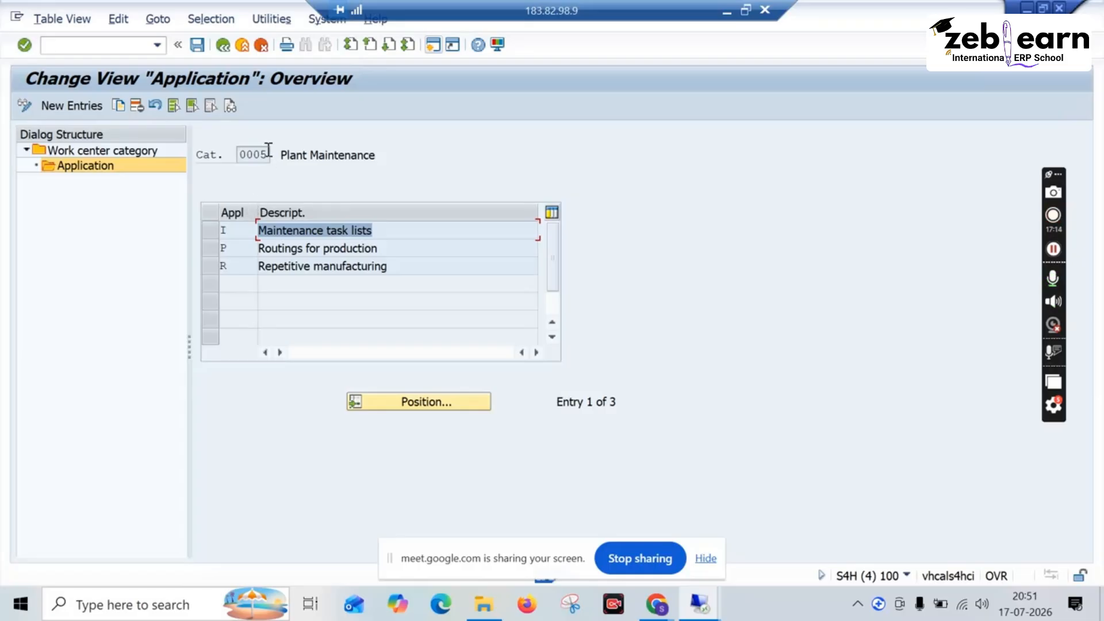
Step: Recheck the category number 0005 and its linked applications, and go back to the work center category overview
drag(268, 150, 238, 154)
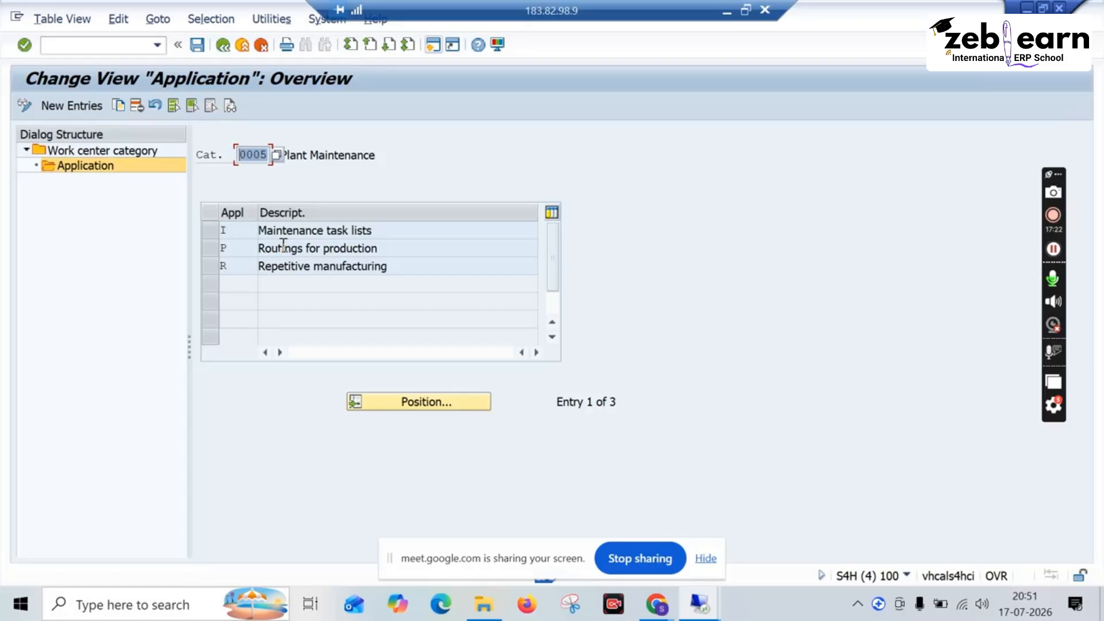
click(358, 261)
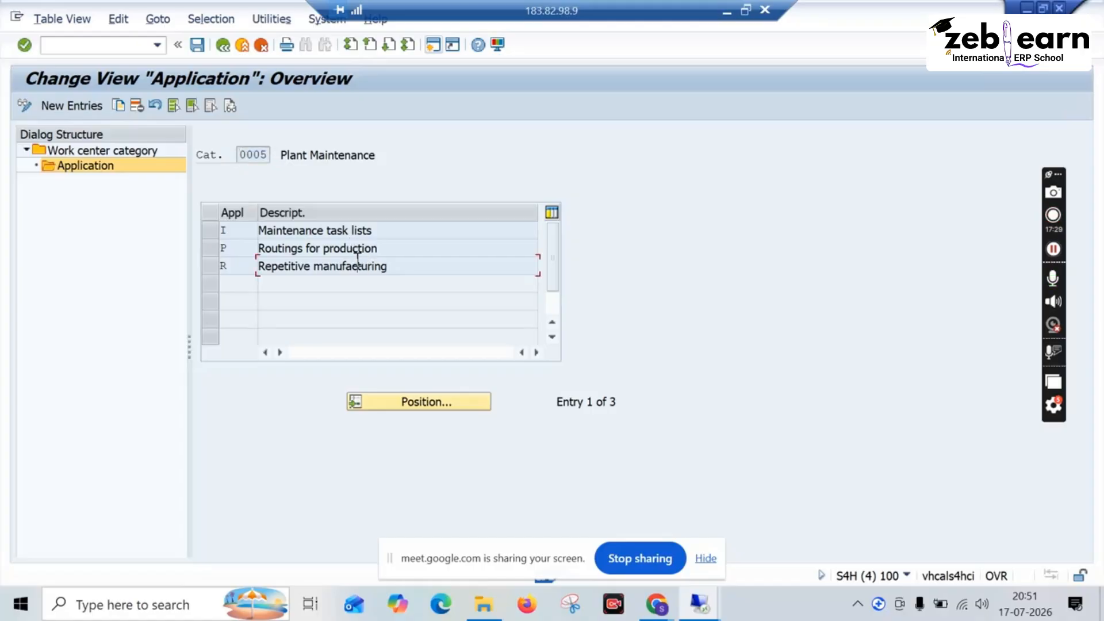
click(259, 151)
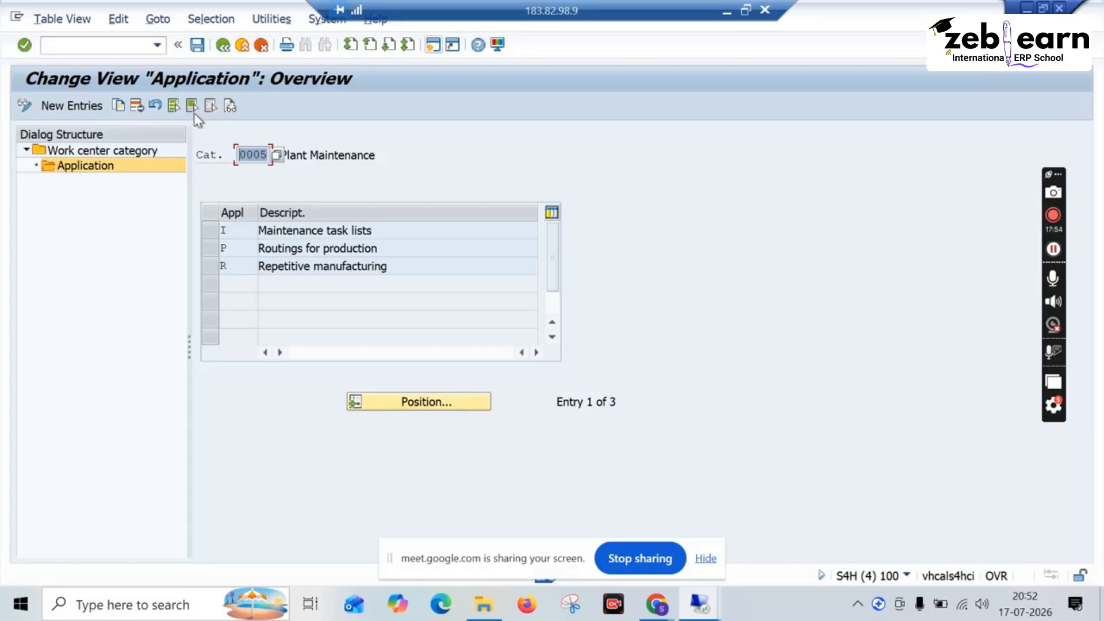
click(222, 45)
Step: Copy work center category 0005 Plant Maintenance and enter 0011 as the category number of the copy
click(203, 262)
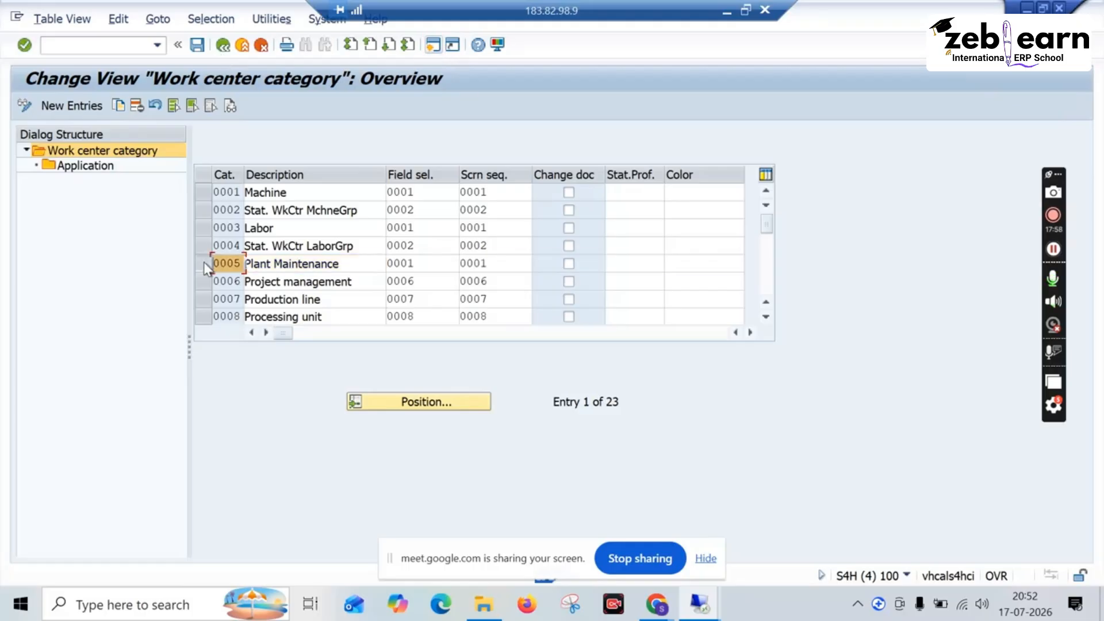
click(119, 106)
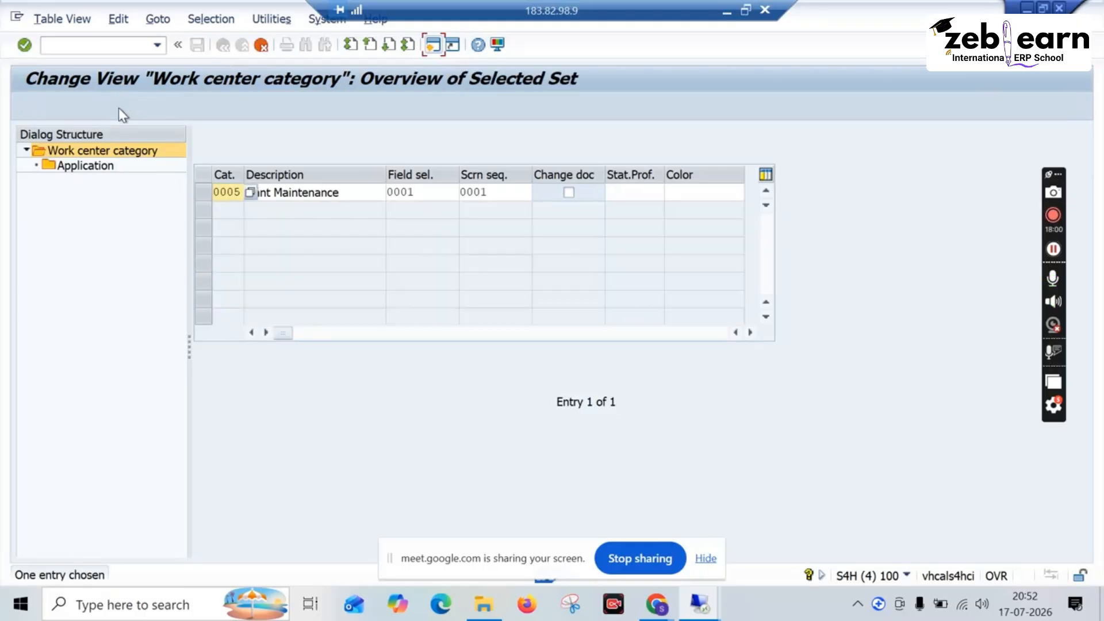
click(240, 191)
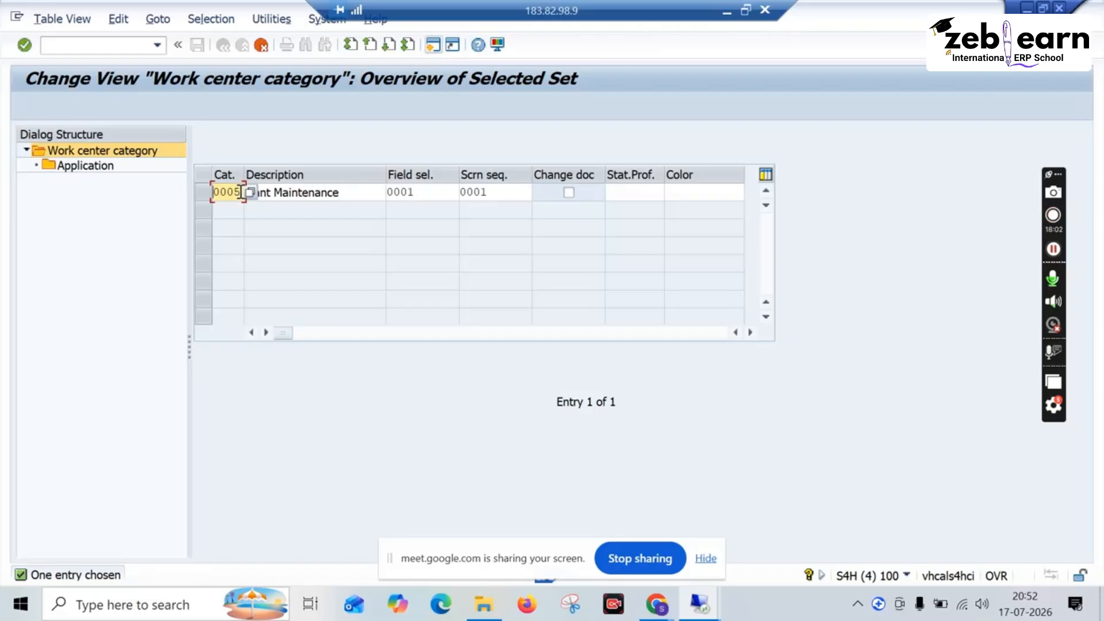
key(BackSpace)
key(BackSpace)
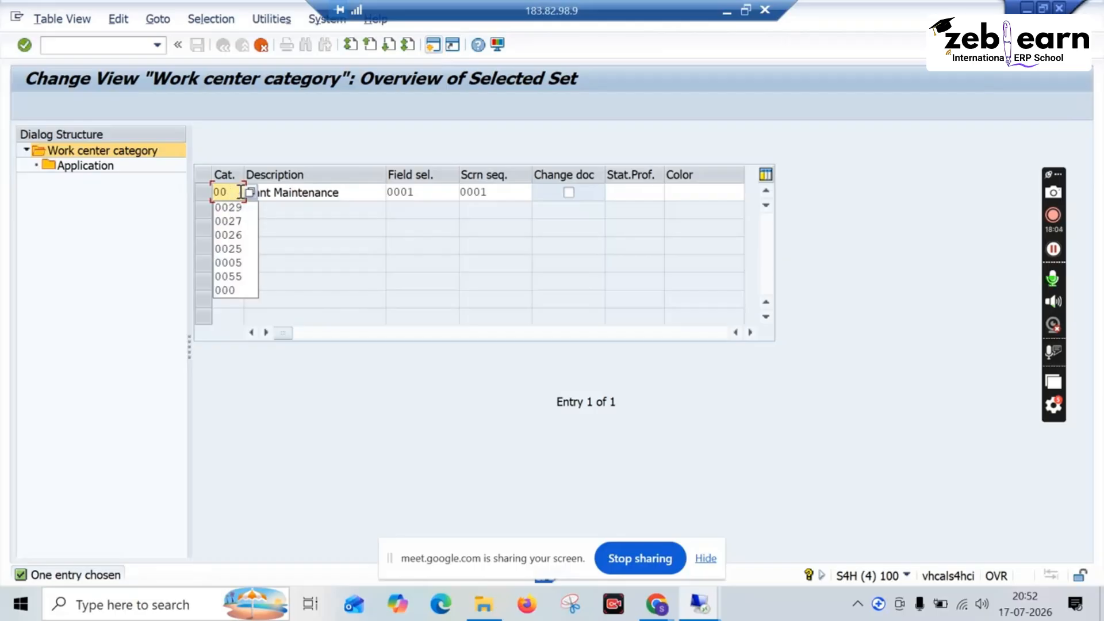
text(11)
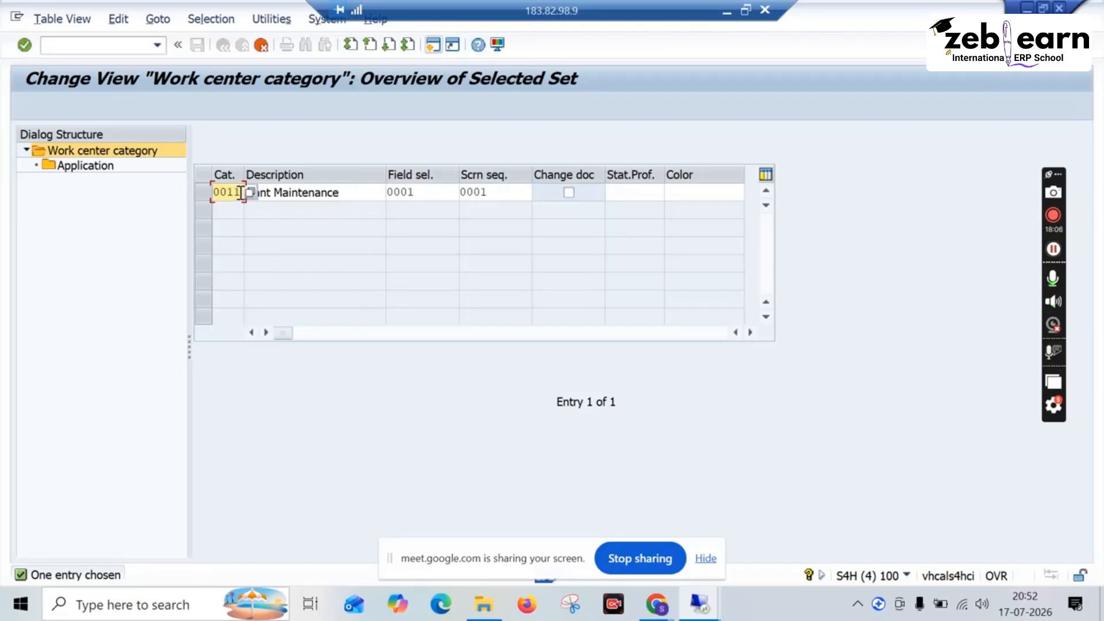
Step: Change the copied category's description to Plant Maintenance 01 and enable its Change doc option
click(368, 190)
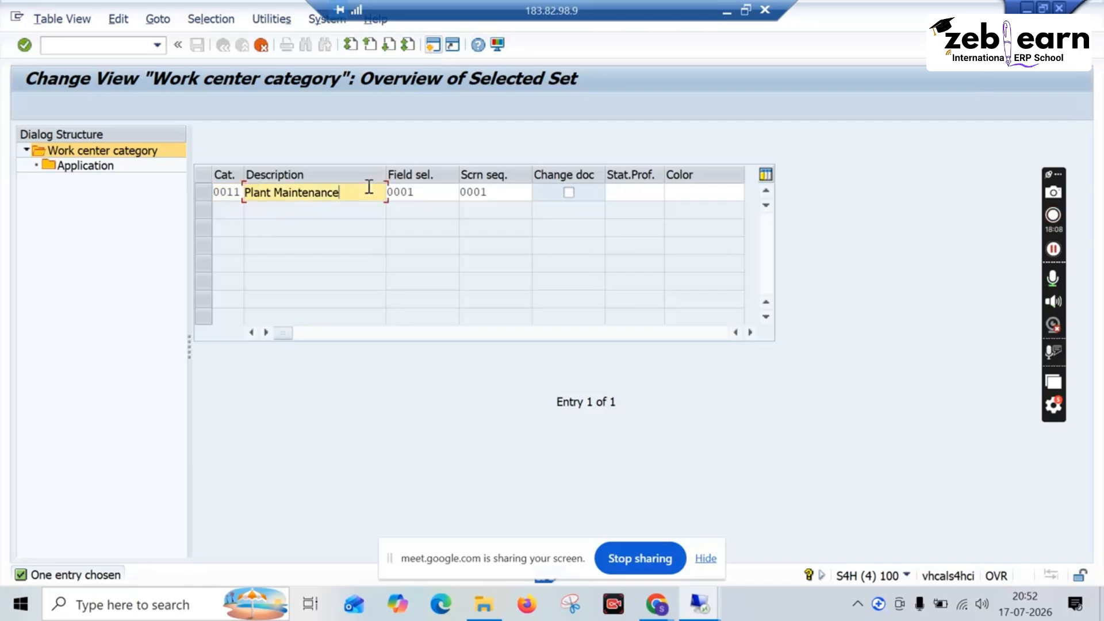
text(ne)
key(BackSpace)
key(BackSpace)
text(01)
click(568, 193)
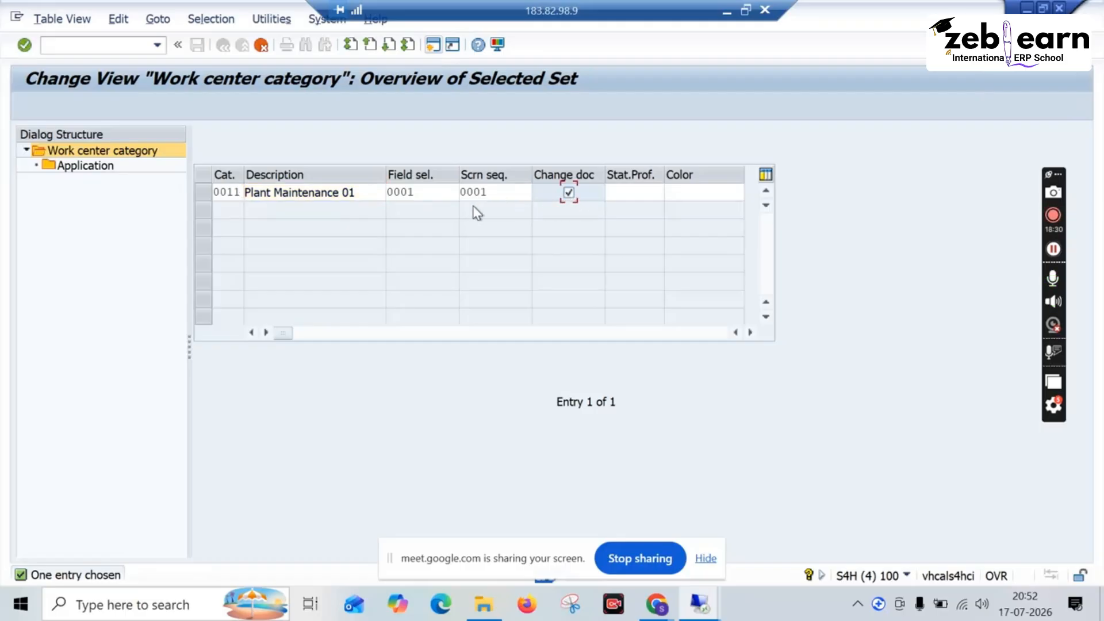
Step: Check the possible reference categories for field selection and screen sequence of the copied category without choosing any
click(436, 192)
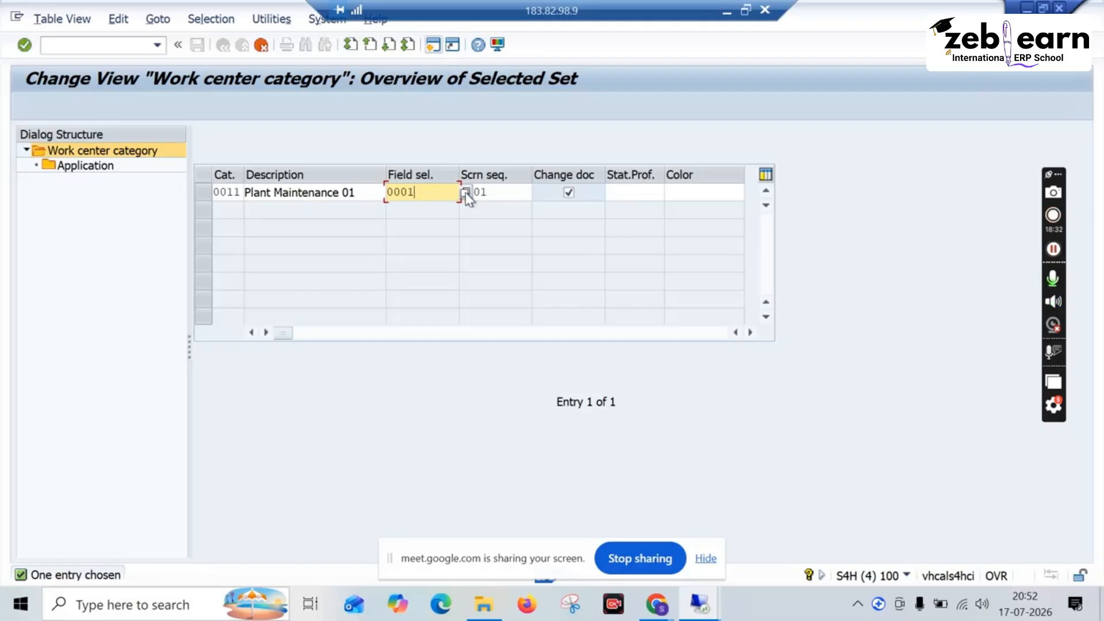
click(465, 192)
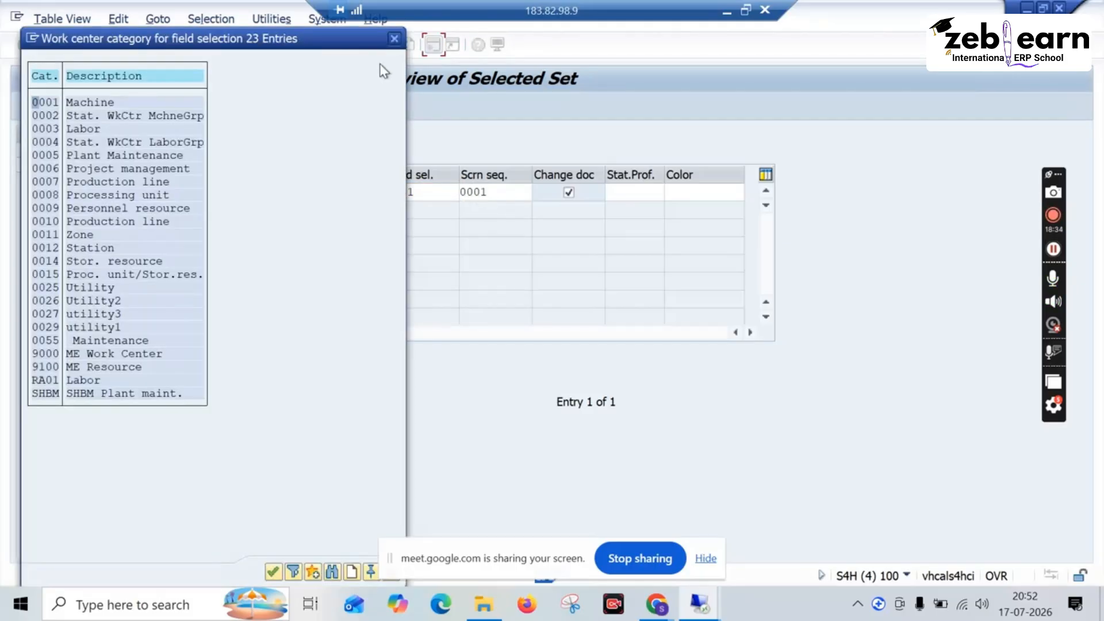
drag(214, 40, 274, 91)
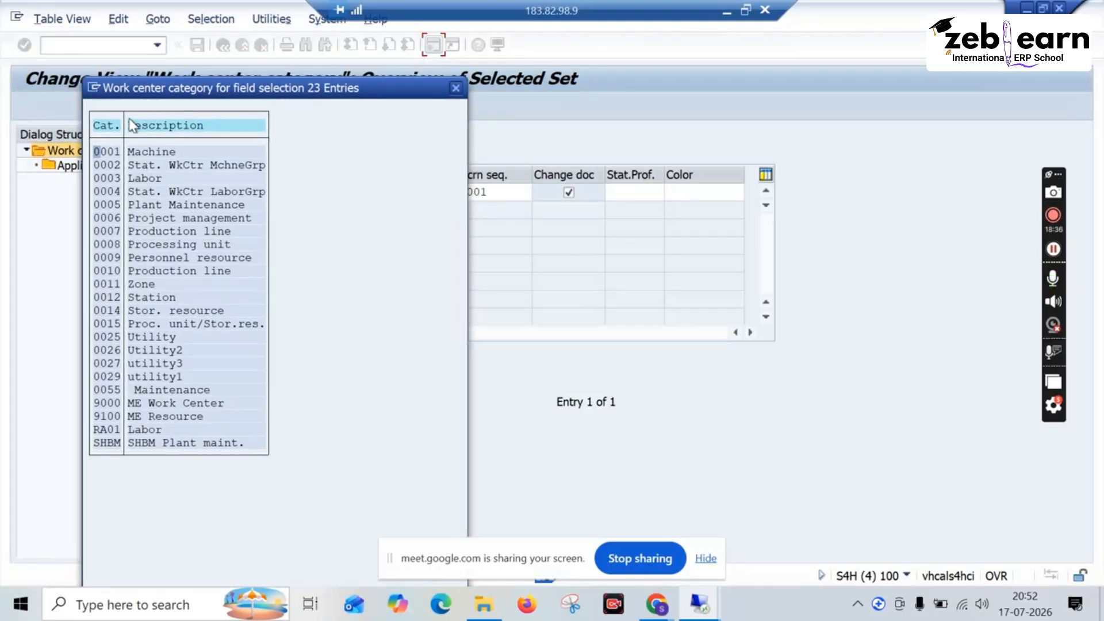
click(457, 87)
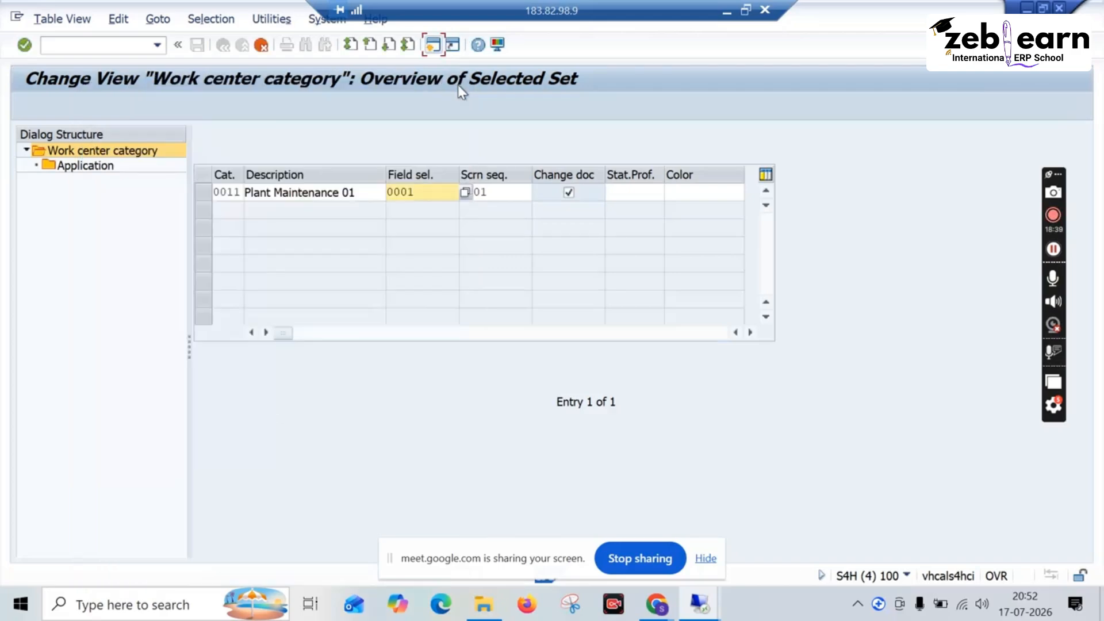
click(470, 193)
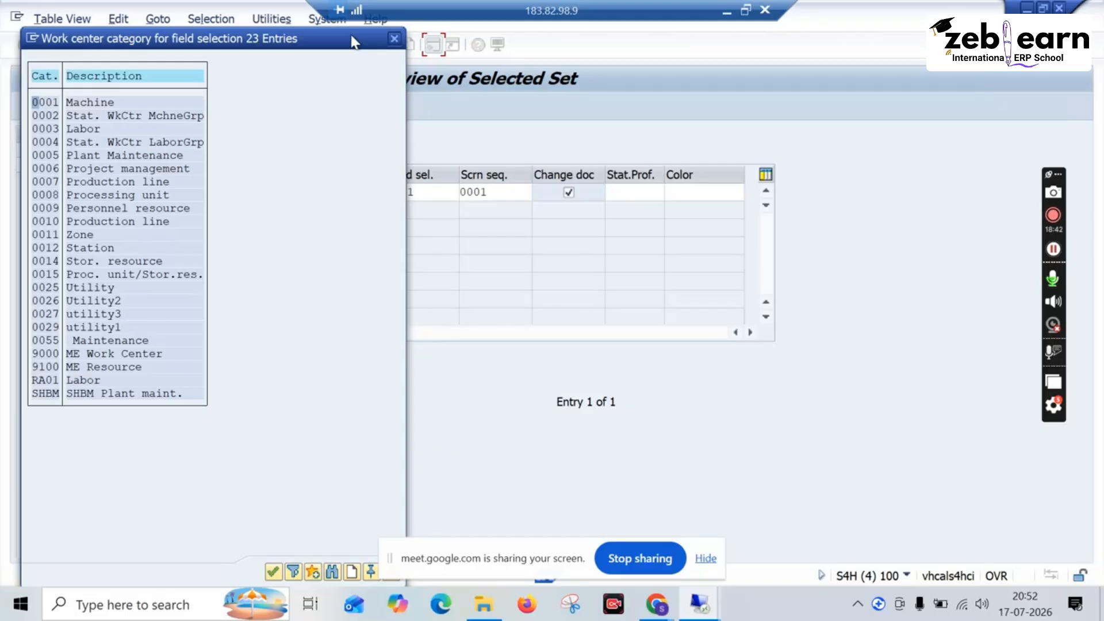
click(396, 37)
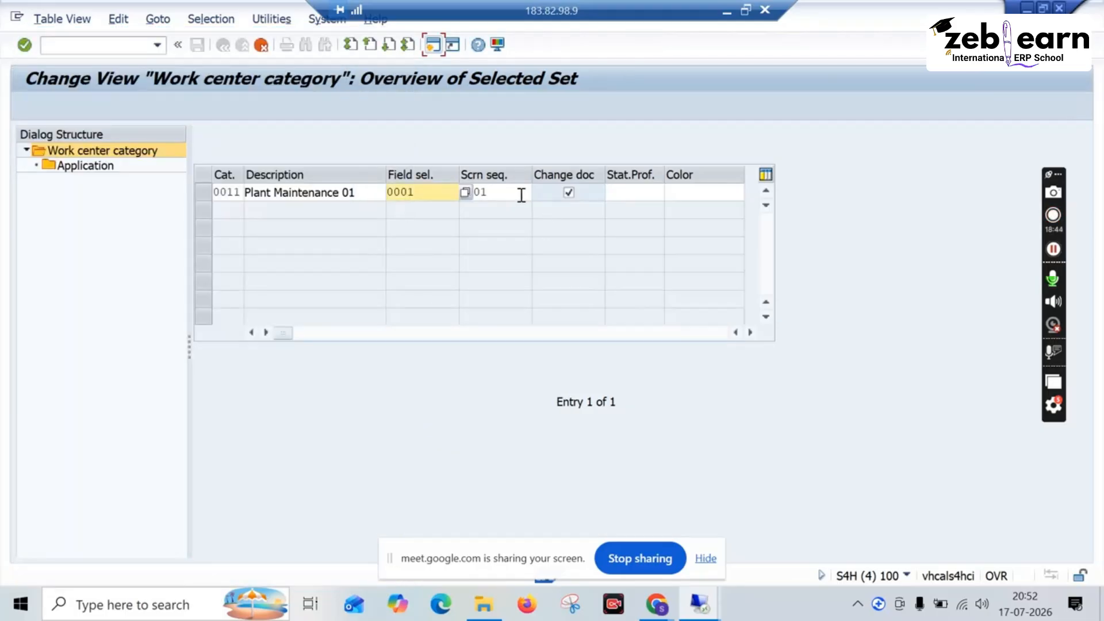
click(528, 192)
click(537, 192)
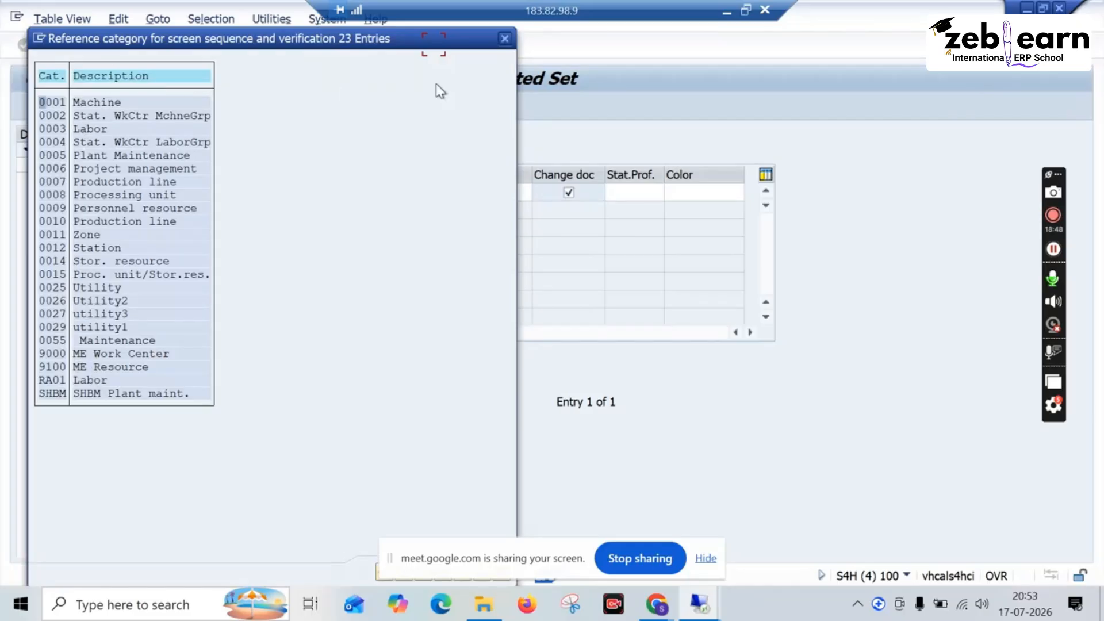
click(504, 39)
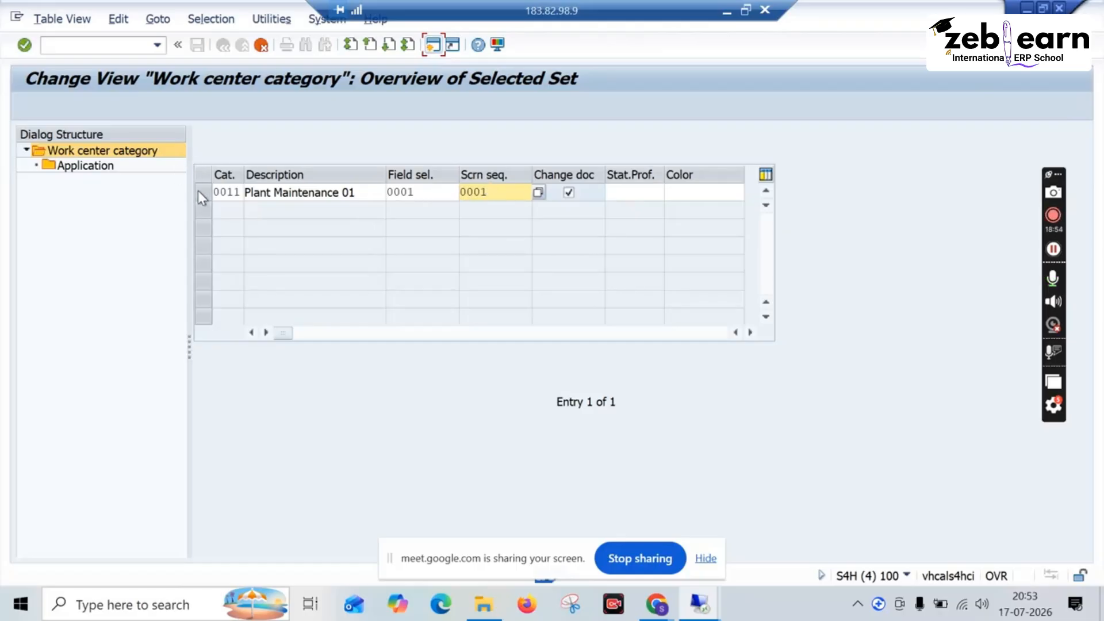
Step: Change the number of the copied category to 0065 and copy it together with all dependent entries
key(Return)
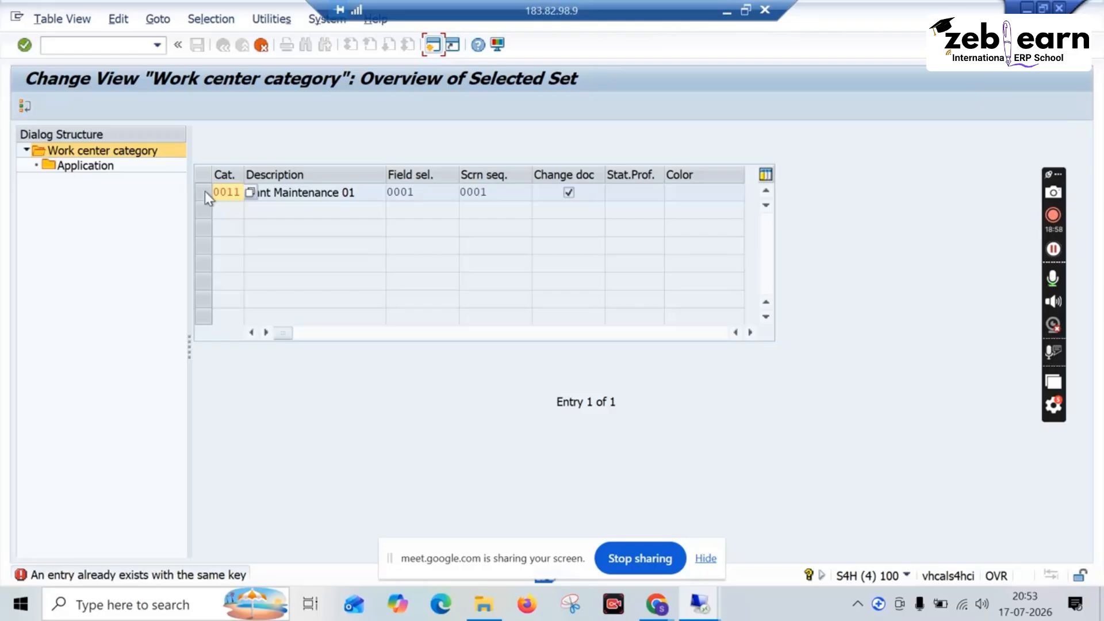
click(235, 192)
click(239, 193)
key(BackSpace)
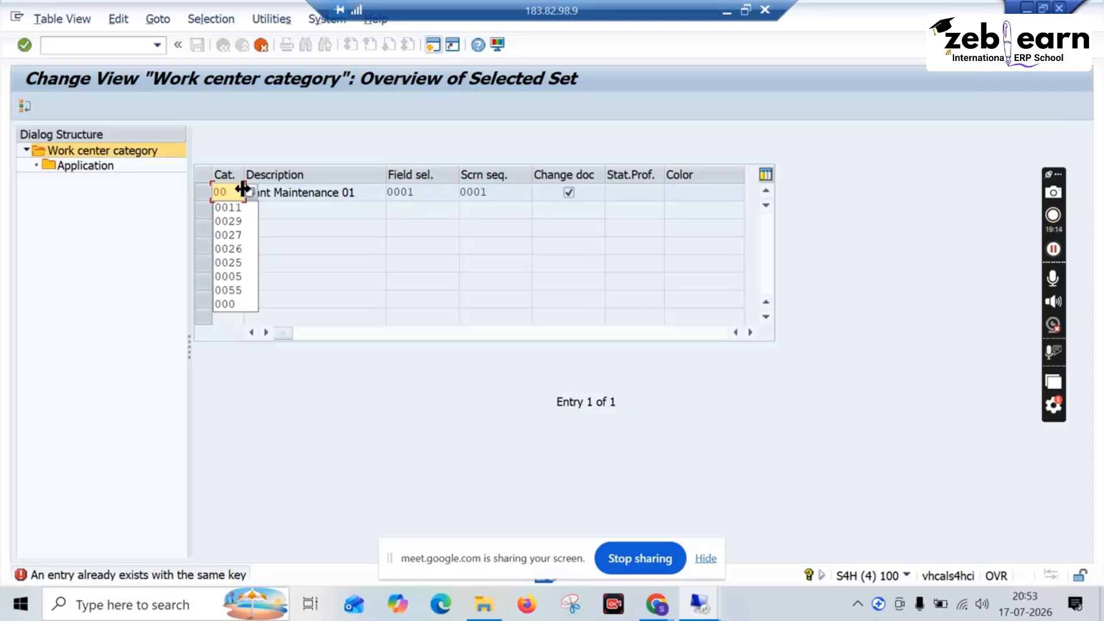
text(65)
key(Return)
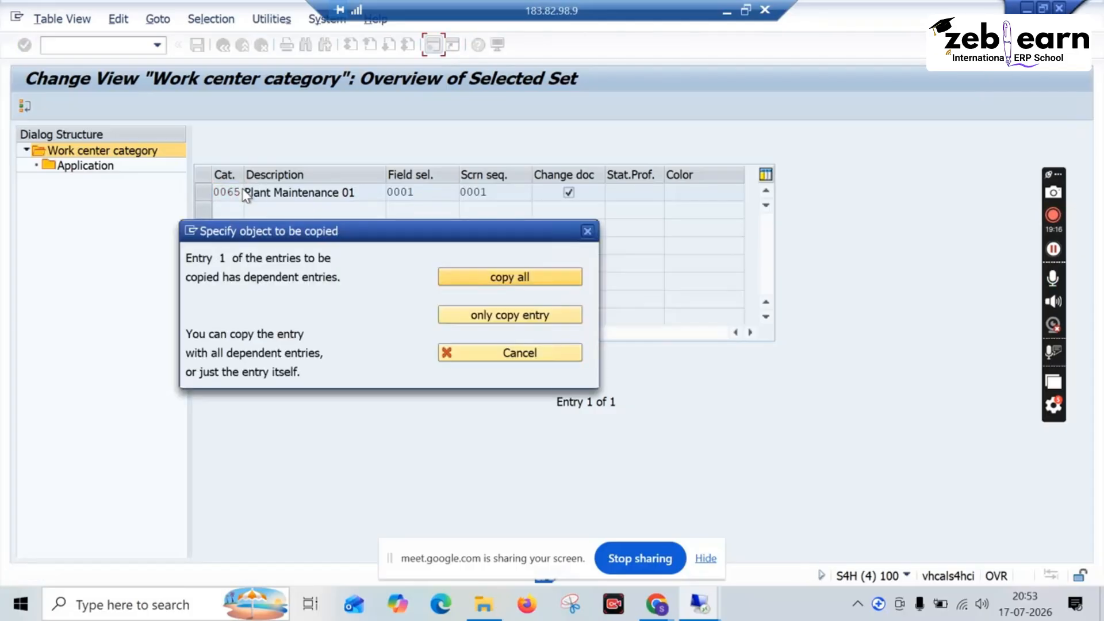
click(452, 277)
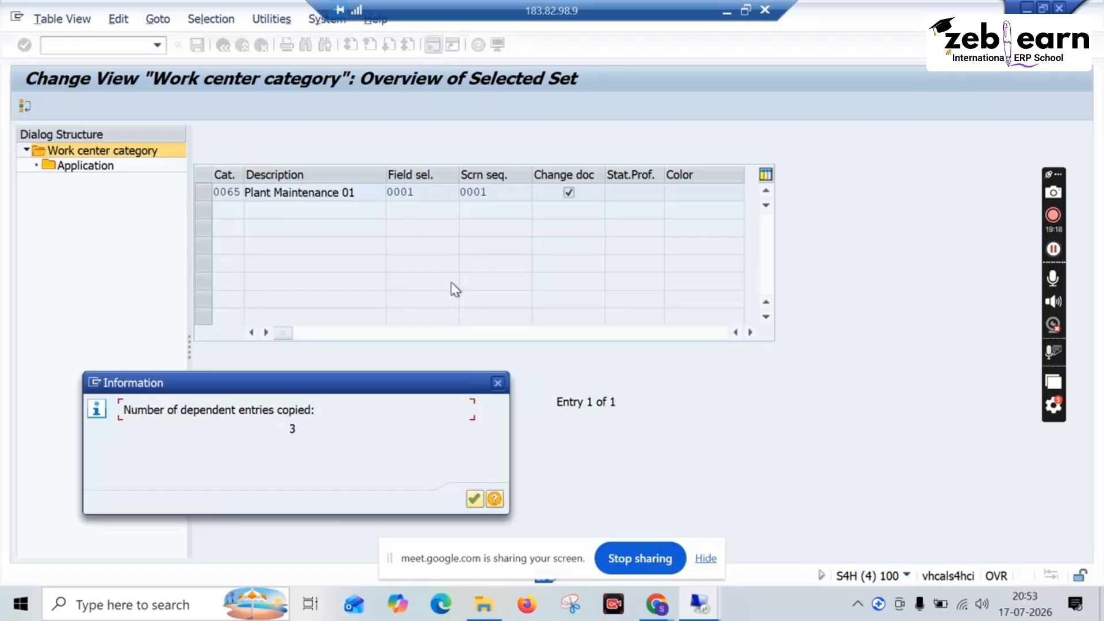
click(475, 497)
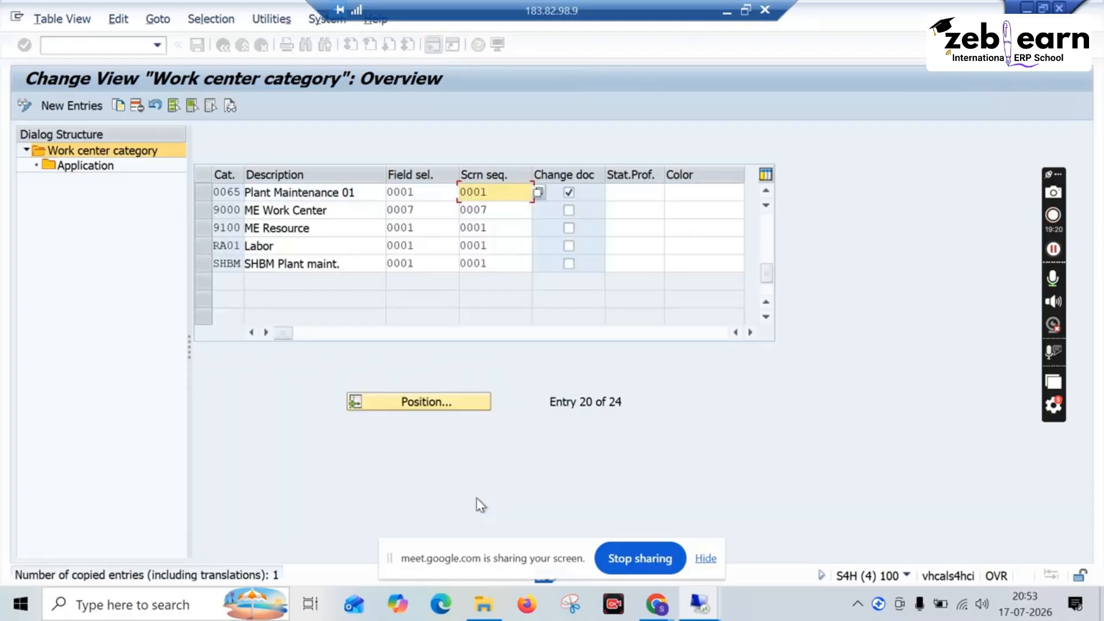
Step: Open the task list applications of work center category 0065 and start a new entry
click(204, 192)
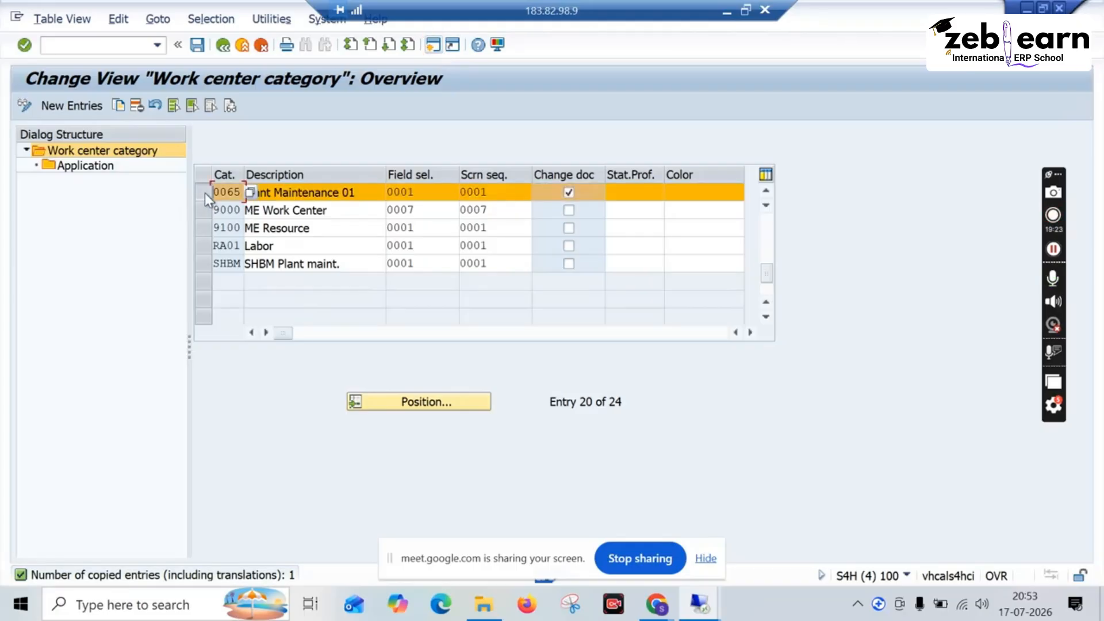
click(105, 168)
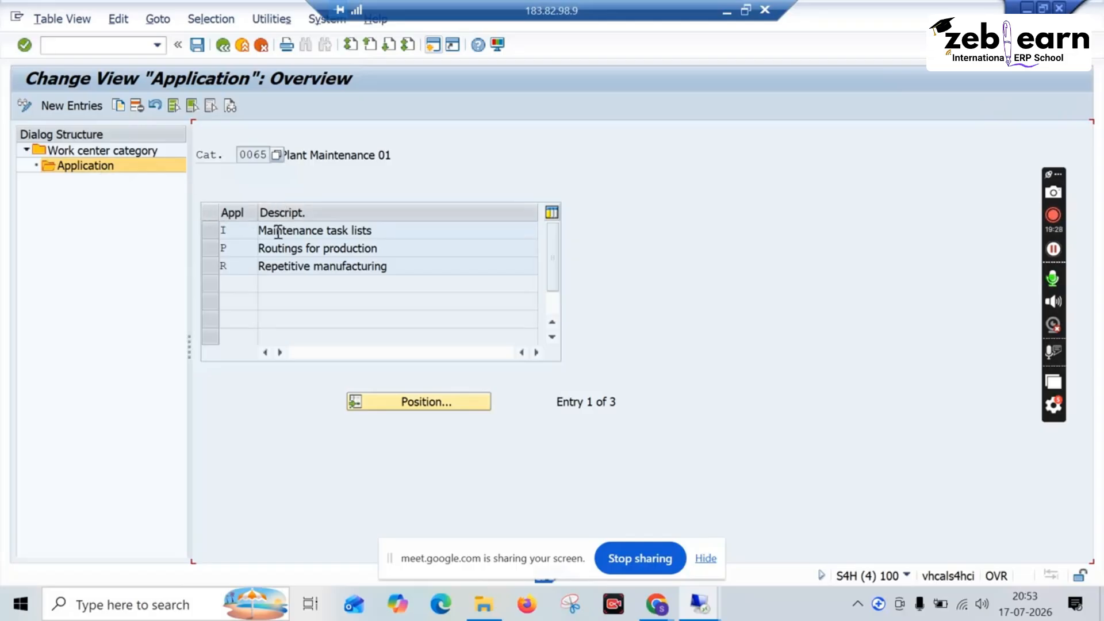
click(59, 107)
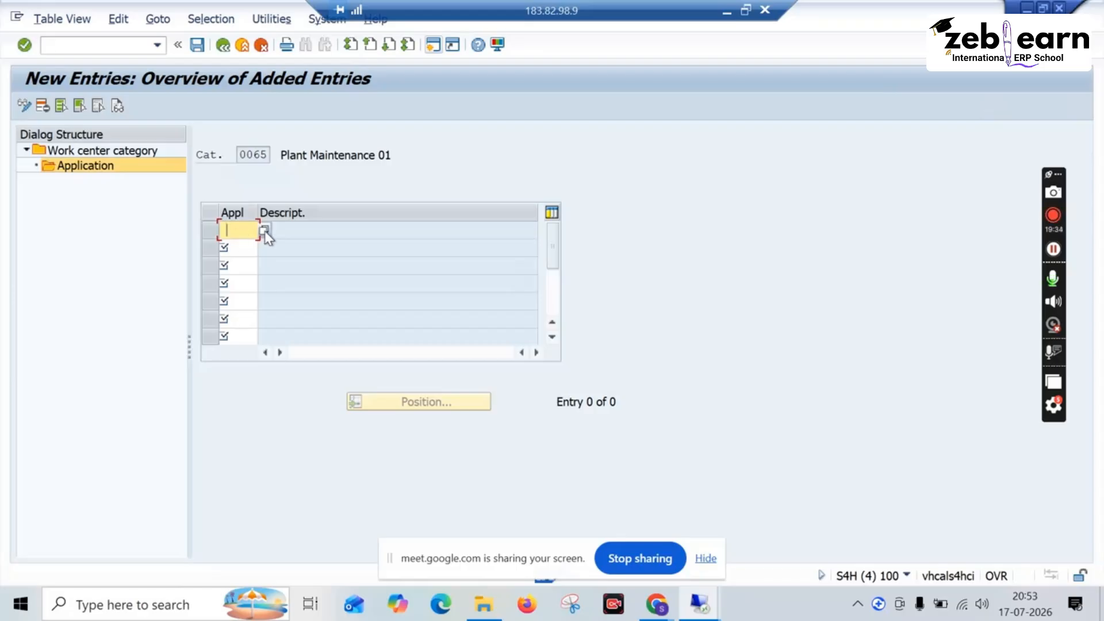
Step: Try to assign application I Maintenance task lists to category 0065 as a new entry
key(F4)
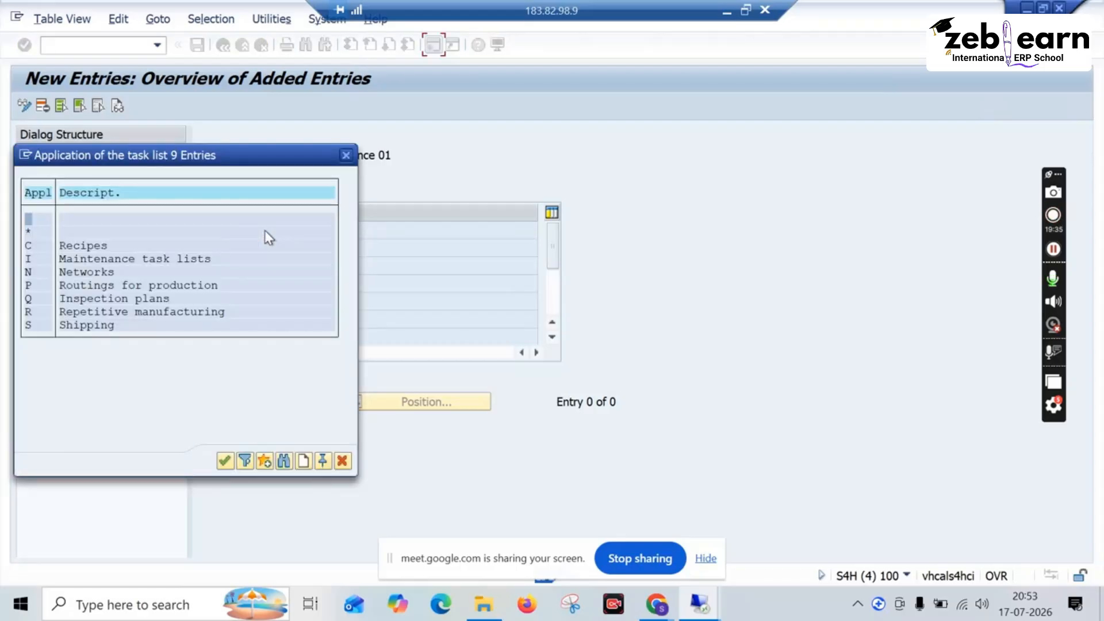
click(62, 261)
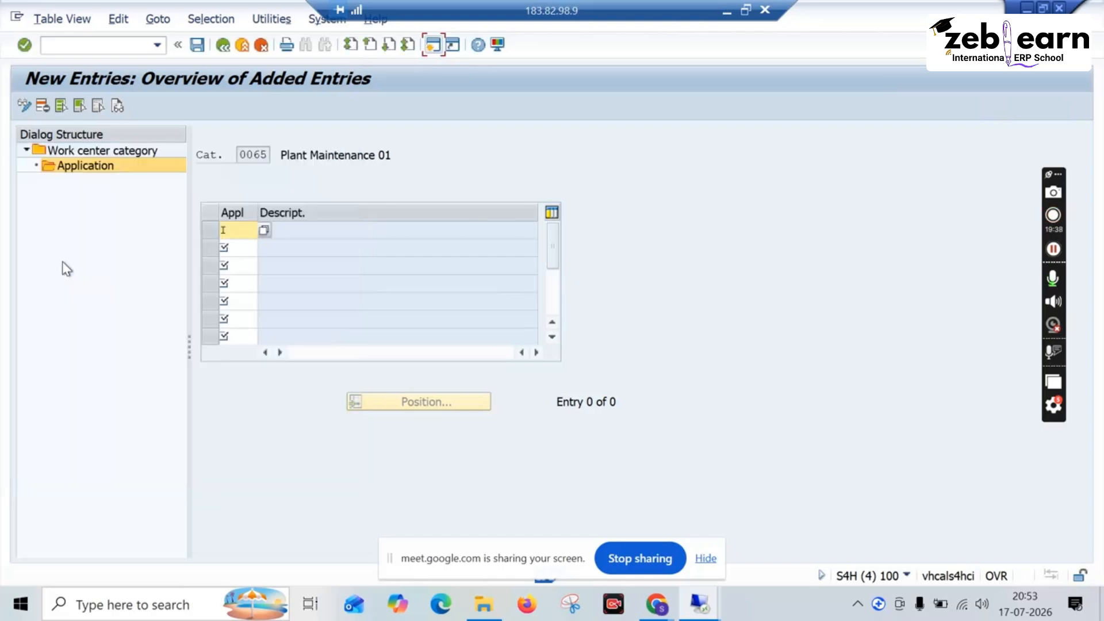
key(Return)
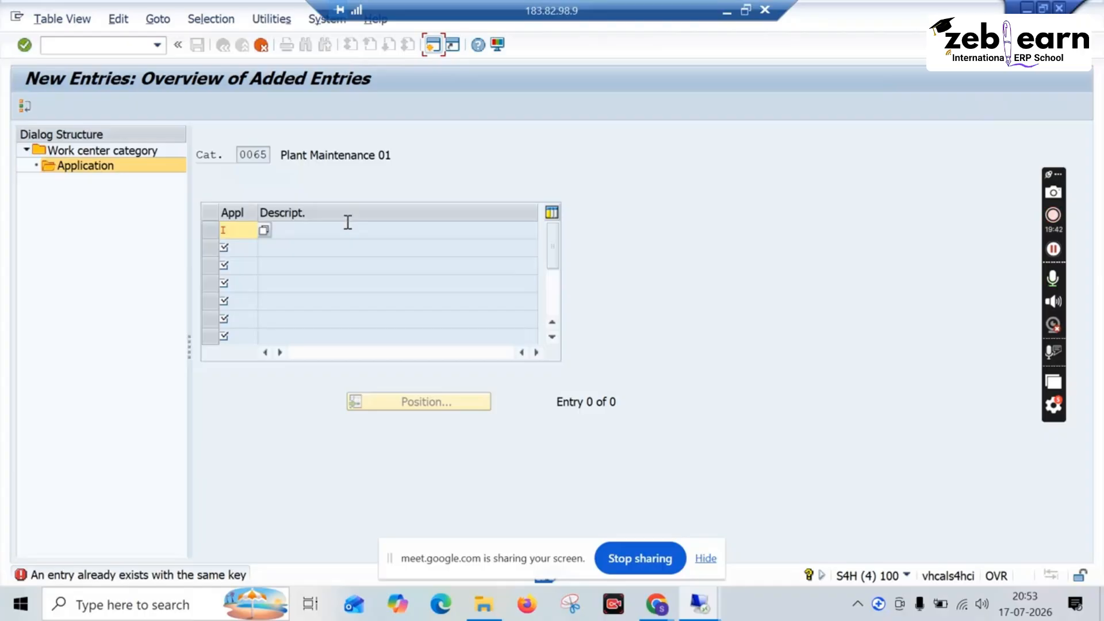
Step: Assign application Q Inspection plans to category 0065, save it under the WS Assignment customizing request, and return to the IMG
click(268, 227)
click(265, 229)
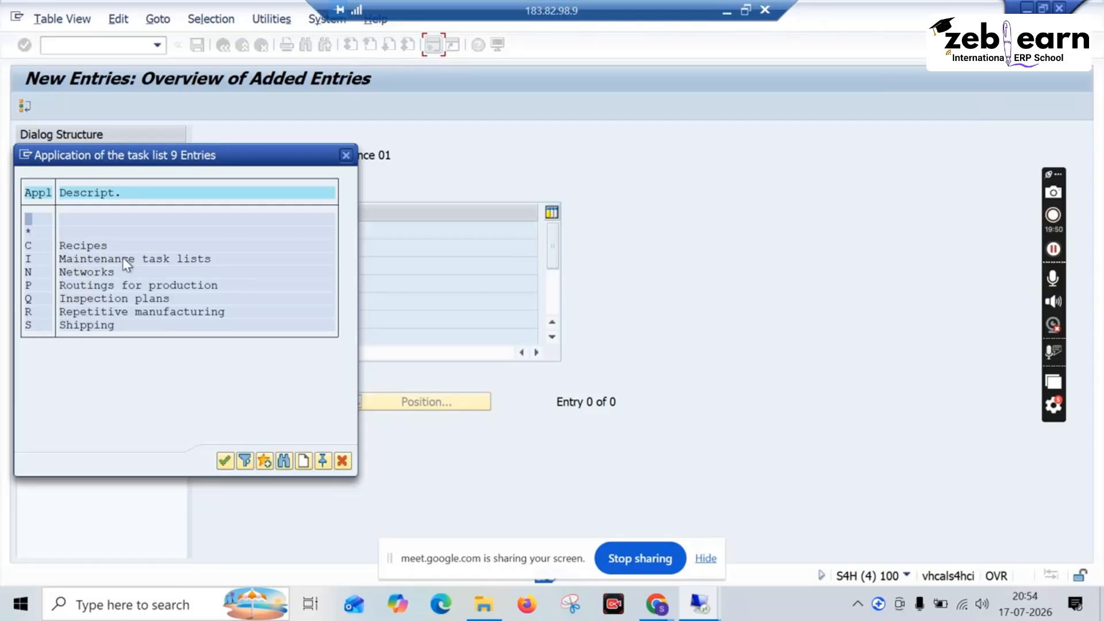
double_click(110, 298)
key(Return)
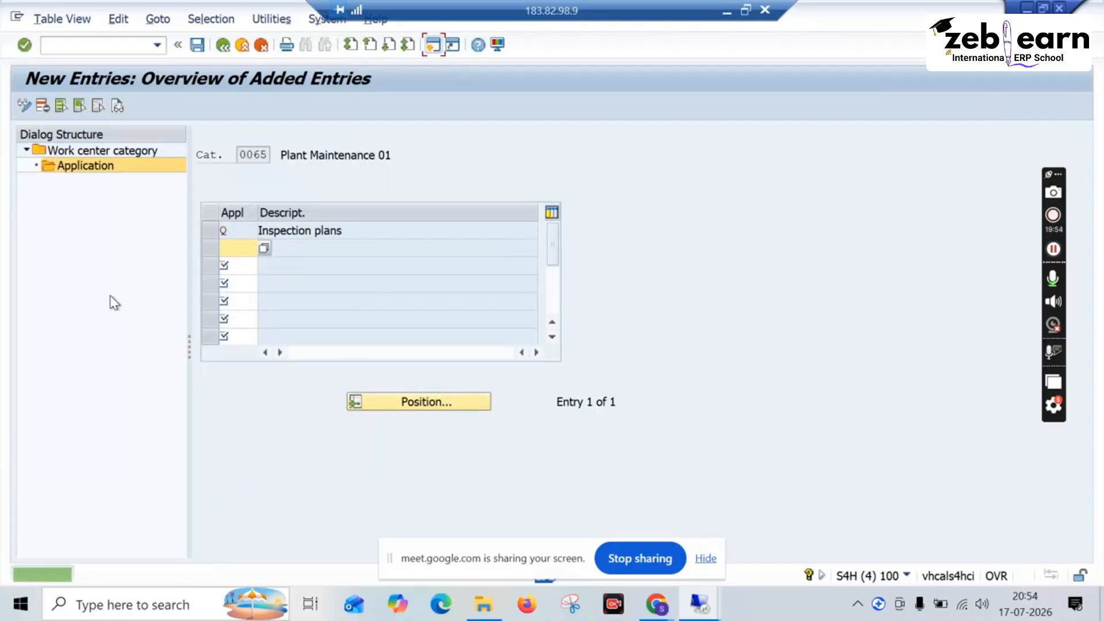
click(198, 45)
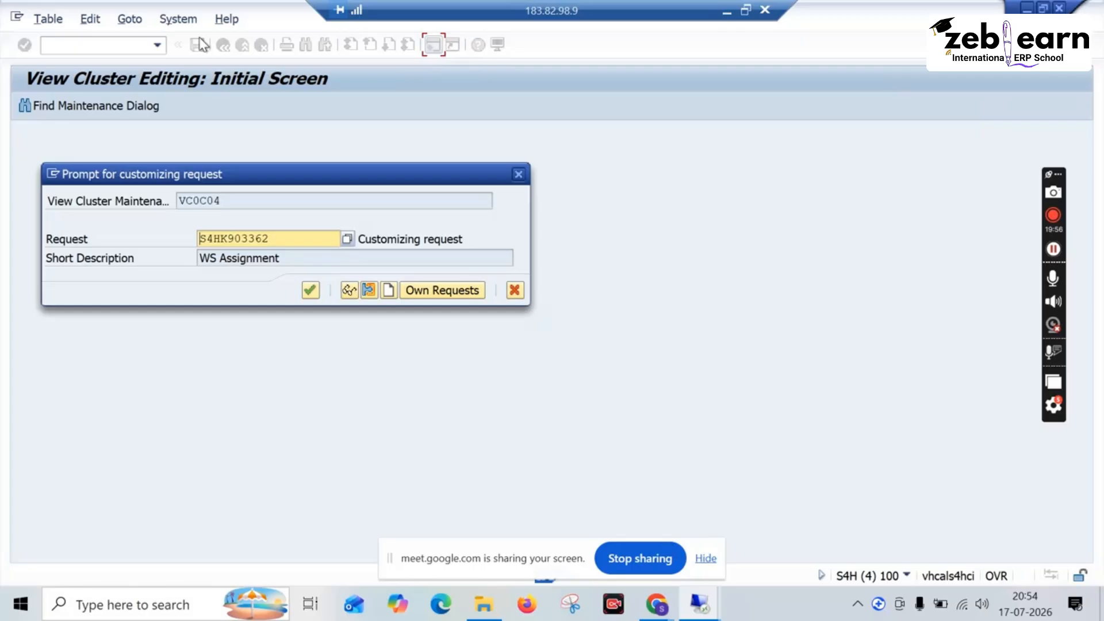
click(310, 289)
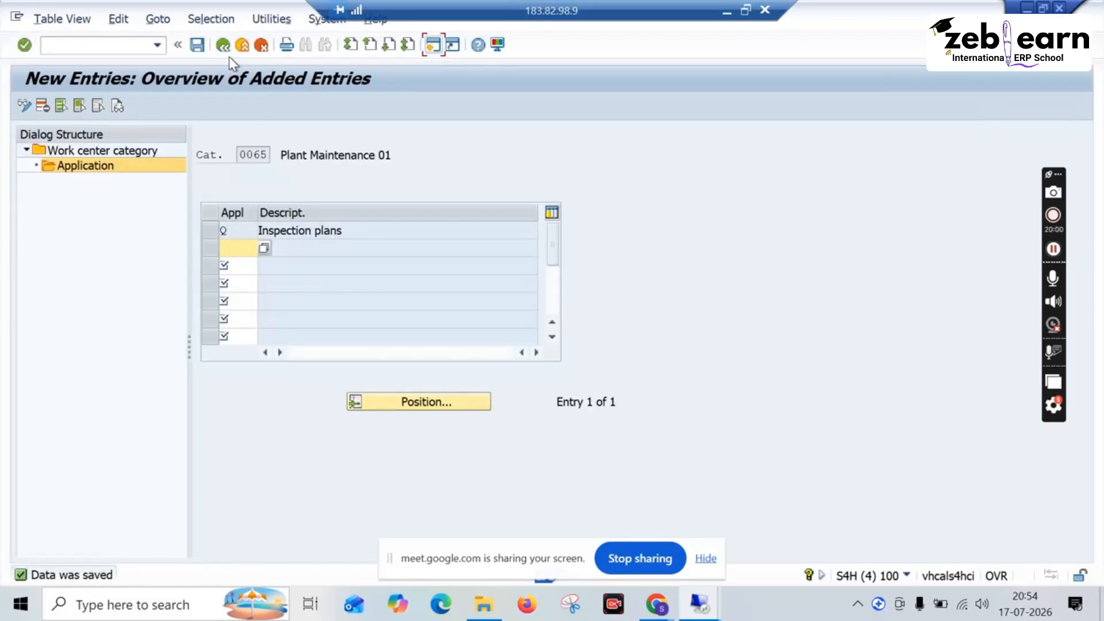
click(222, 49)
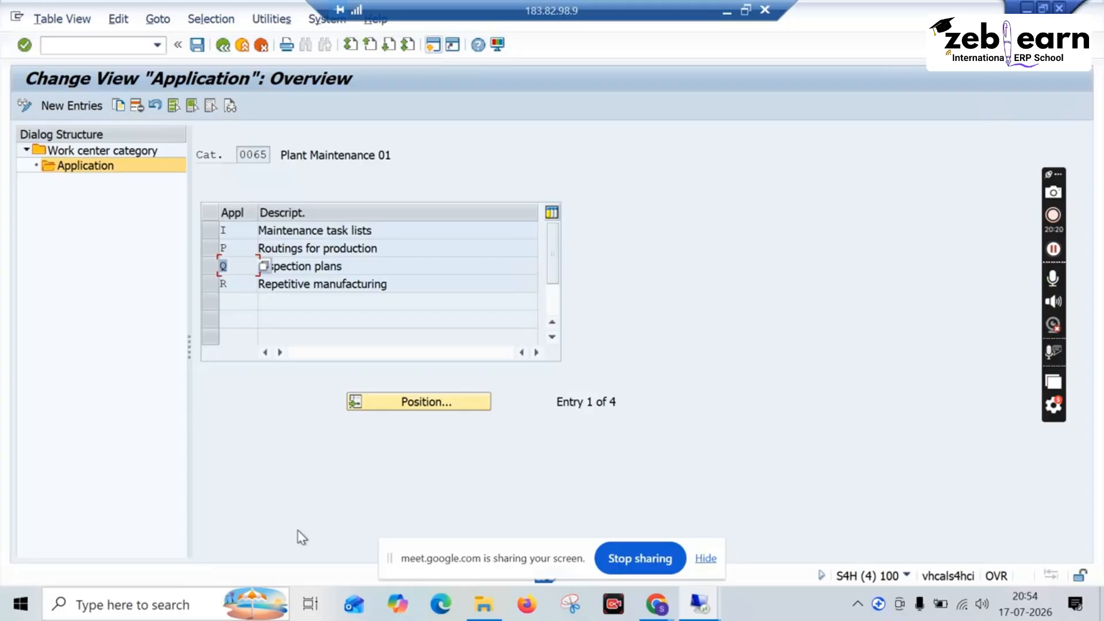
click(225, 50)
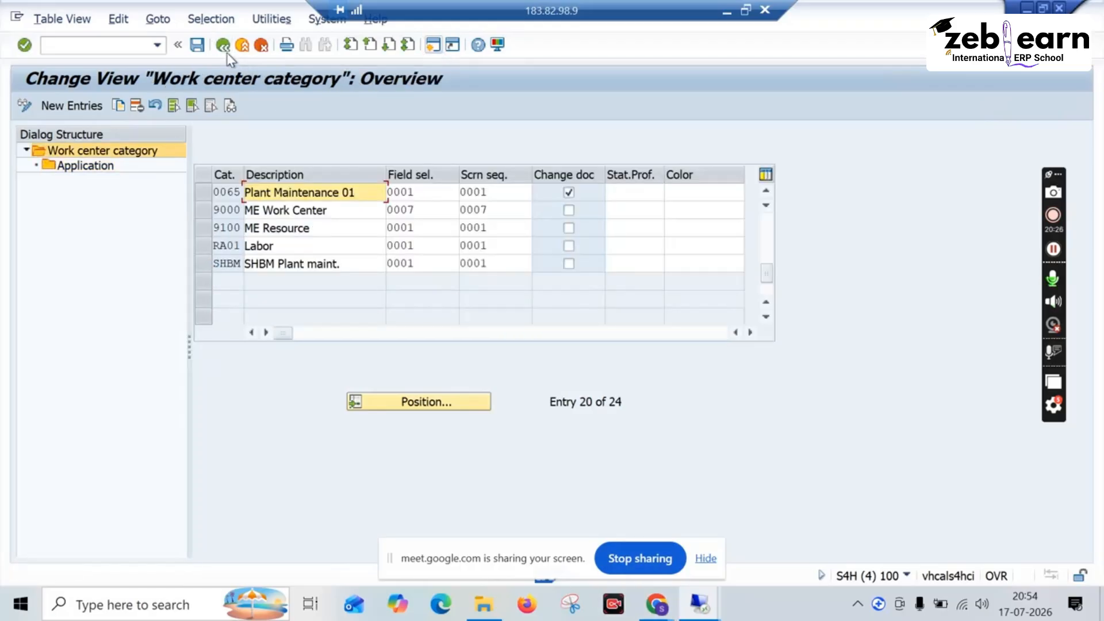
click(225, 50)
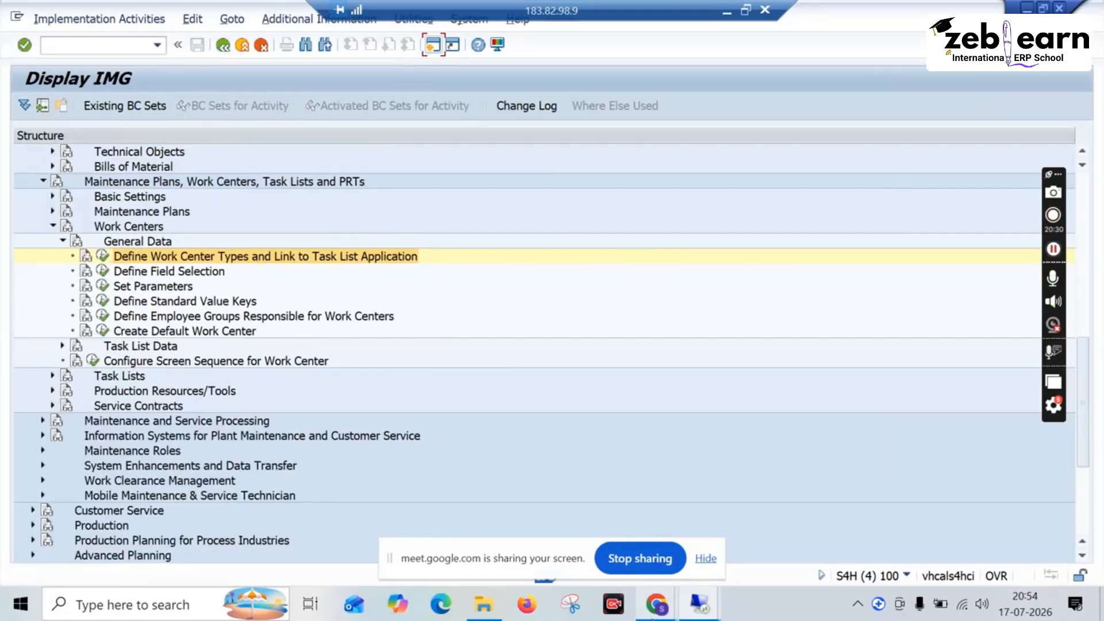
mouse_move(655, 609)
click(591, 538)
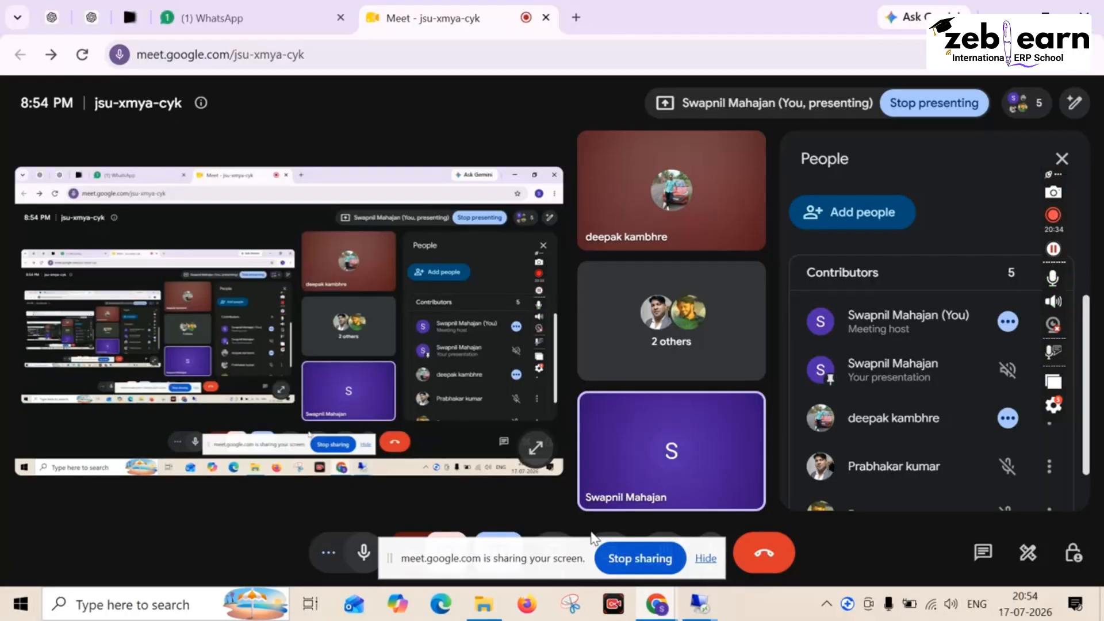
mouse_move(702, 609)
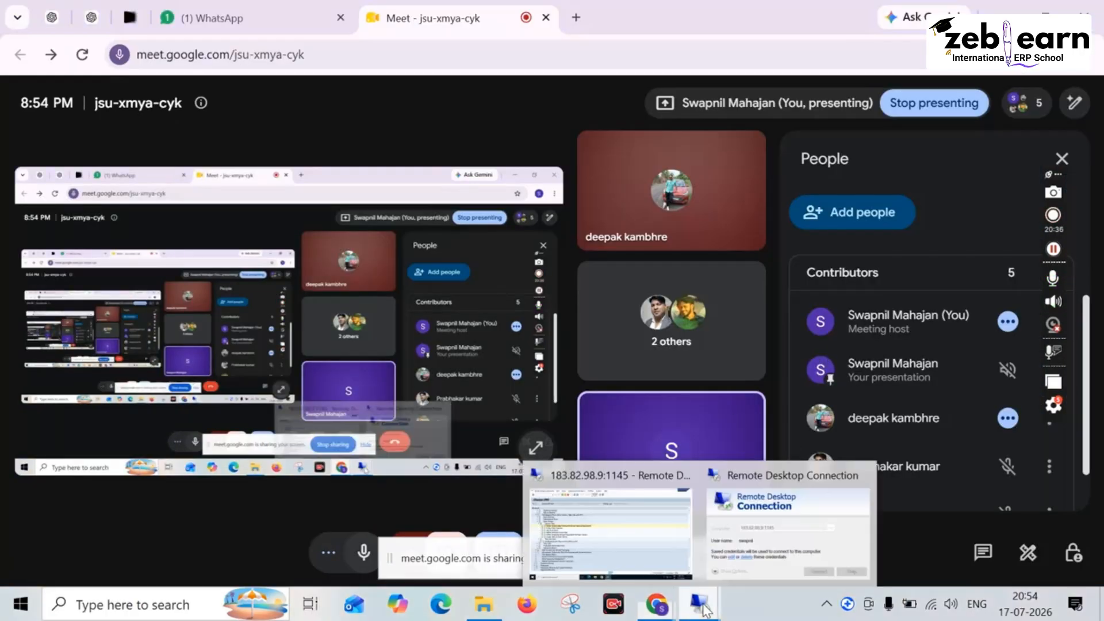
click(615, 530)
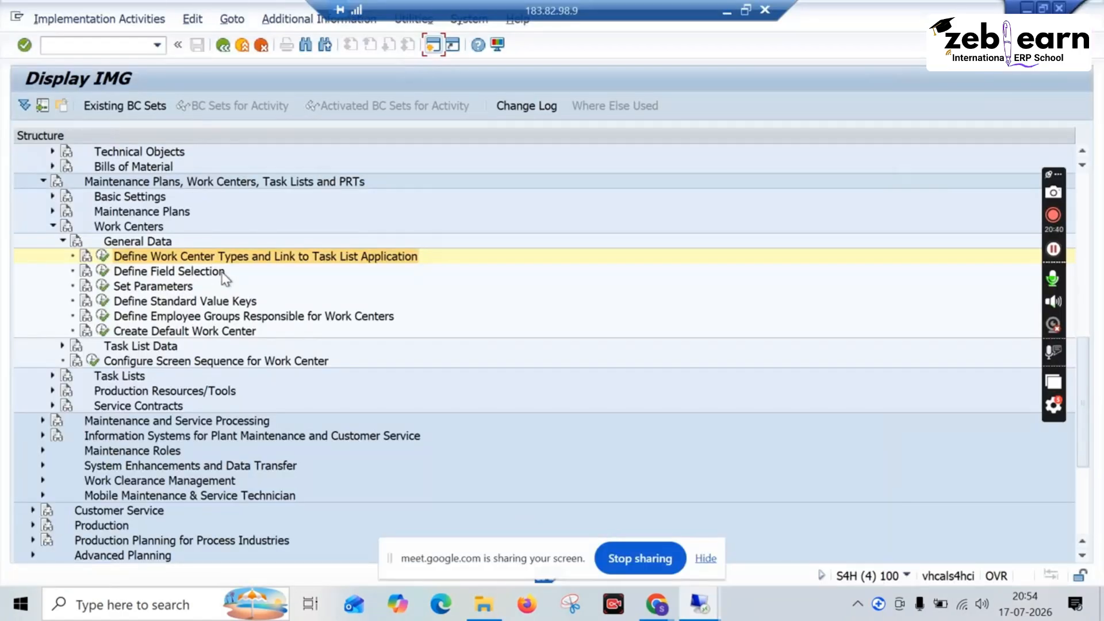
Step: Examine the work center field selection for the Cost center assignment, Scheduling and Technology screen groups, leaving without saving
click(103, 271)
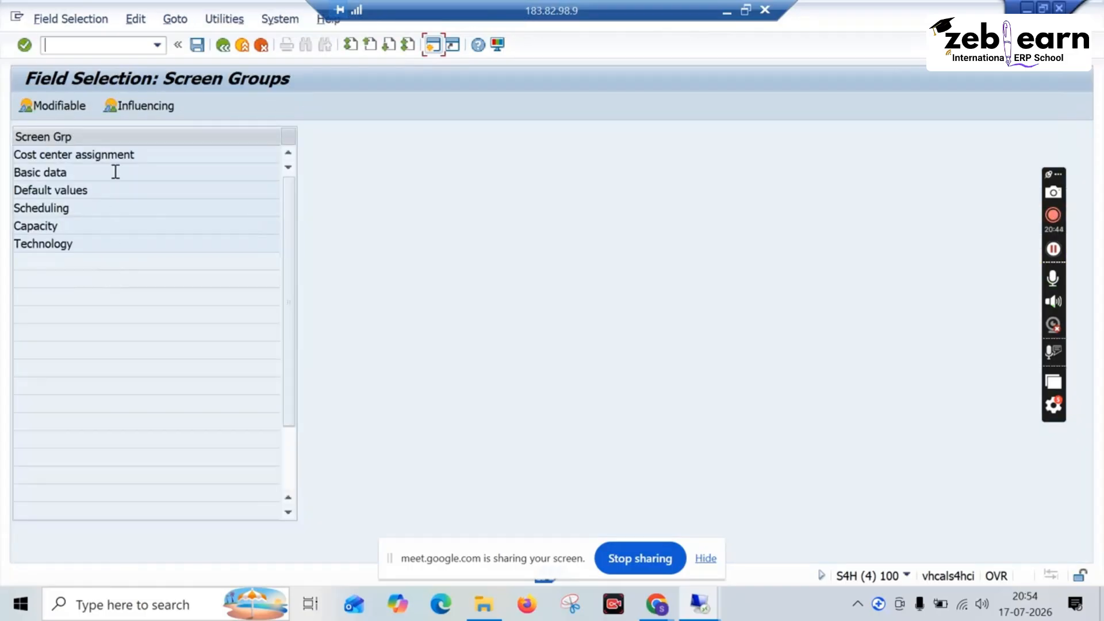
click(58, 172)
double_click(58, 173)
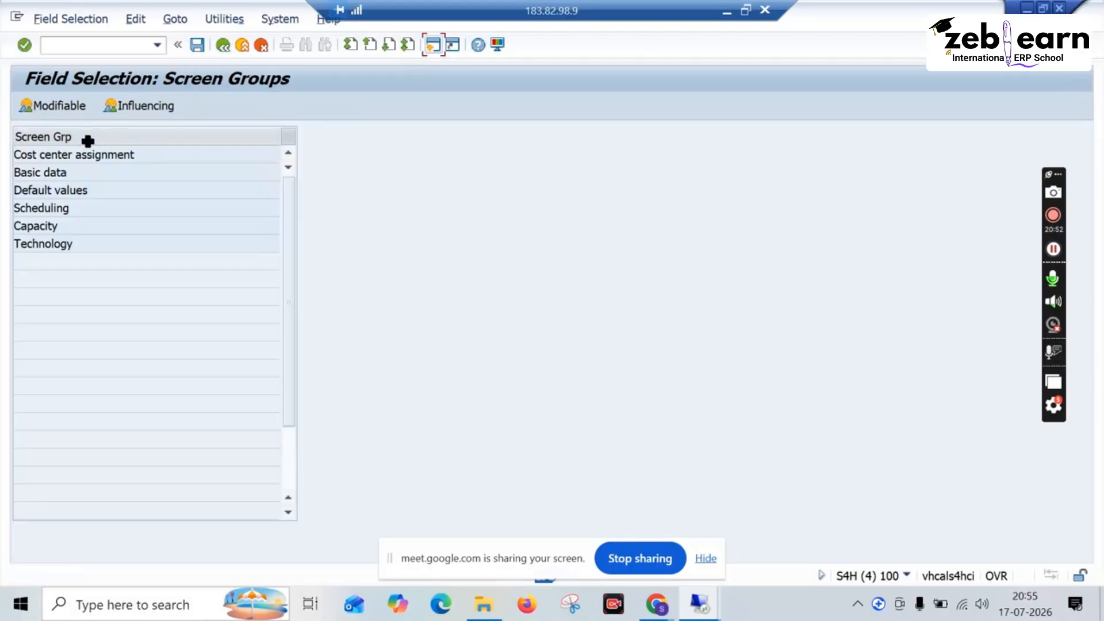
double_click(79, 153)
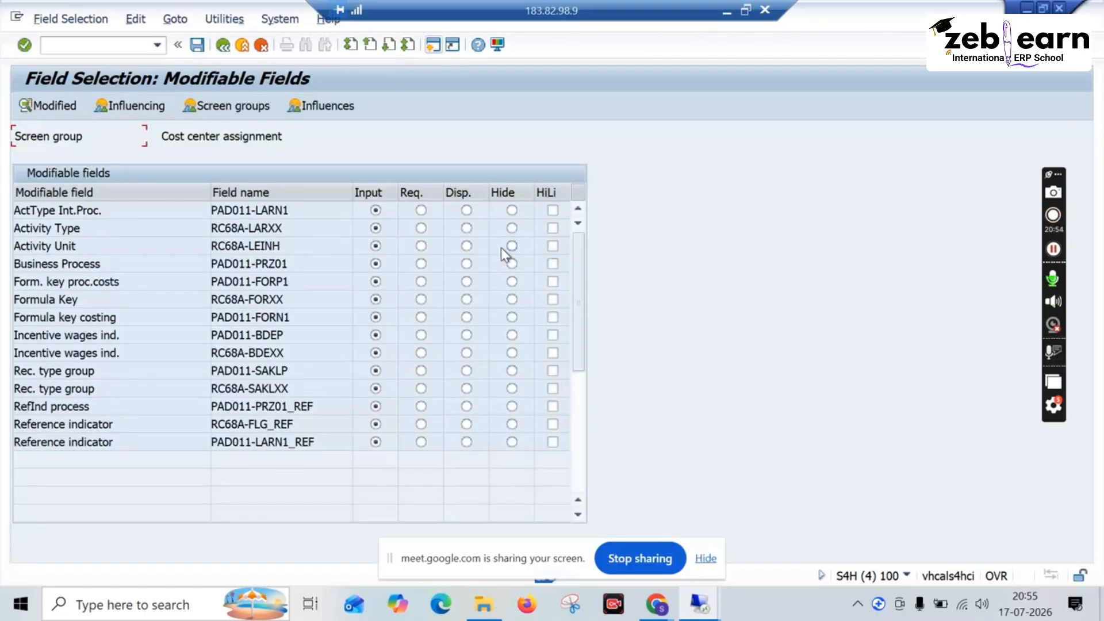
click(229, 51)
double_click(48, 210)
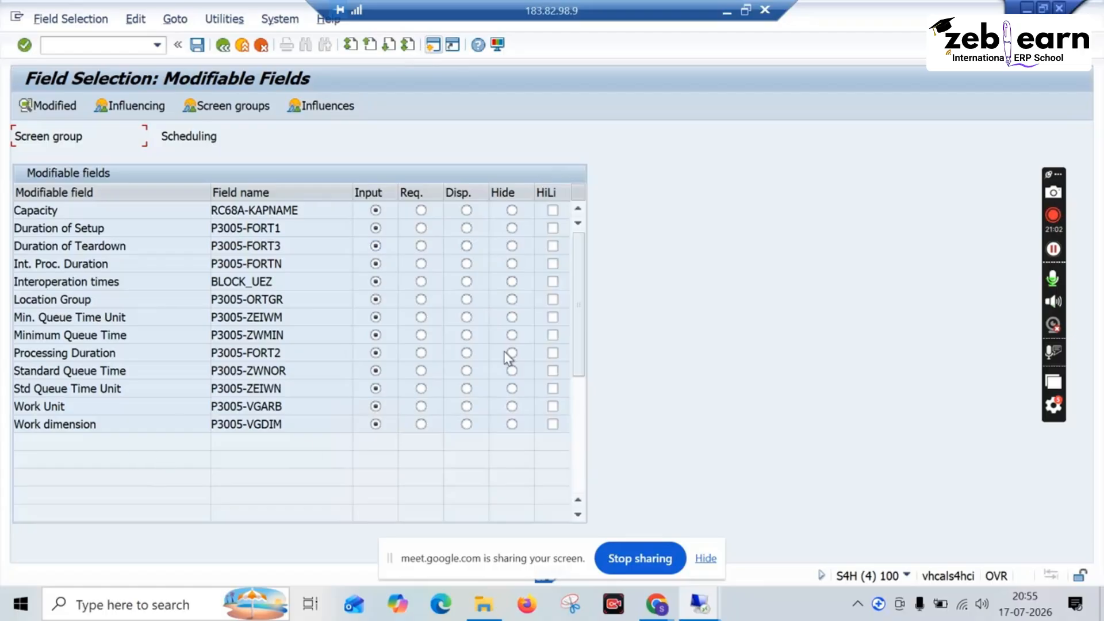
click(225, 51)
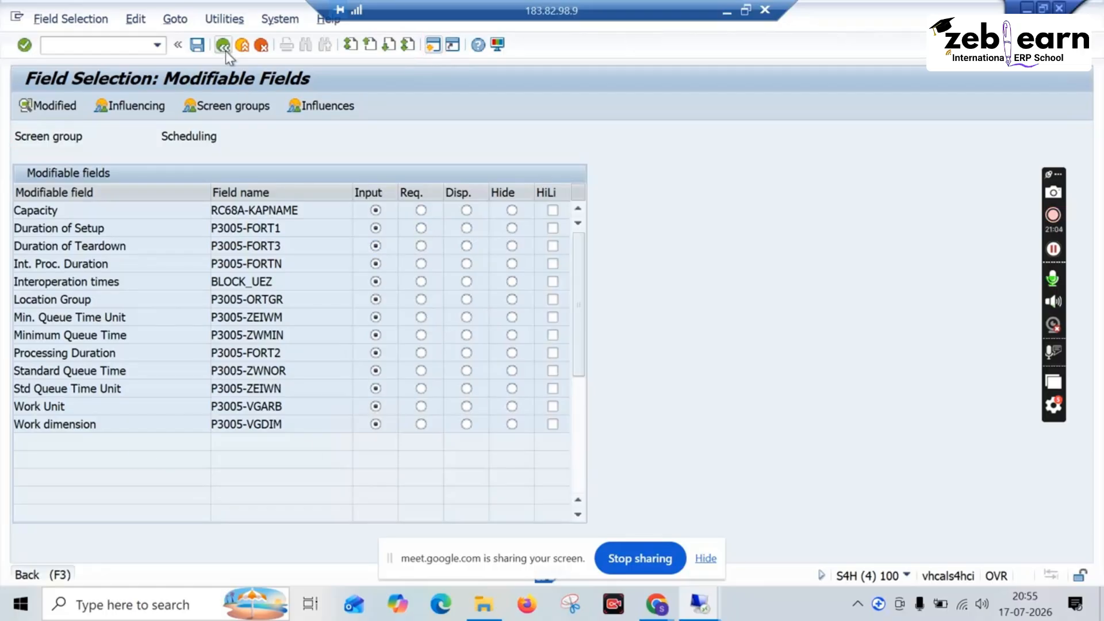
double_click(64, 244)
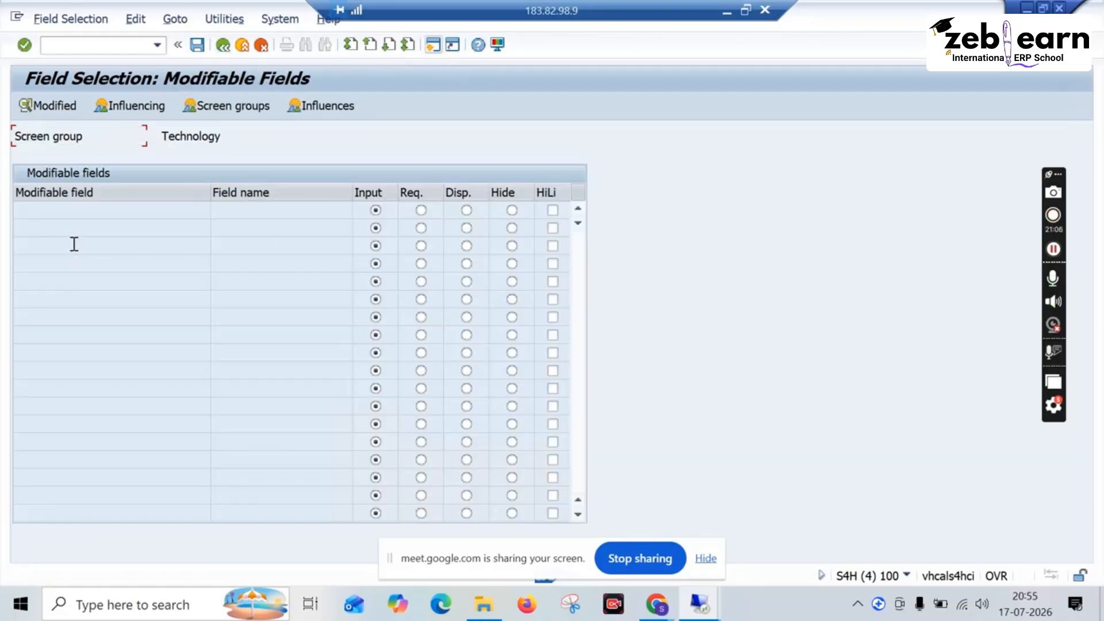
click(224, 46)
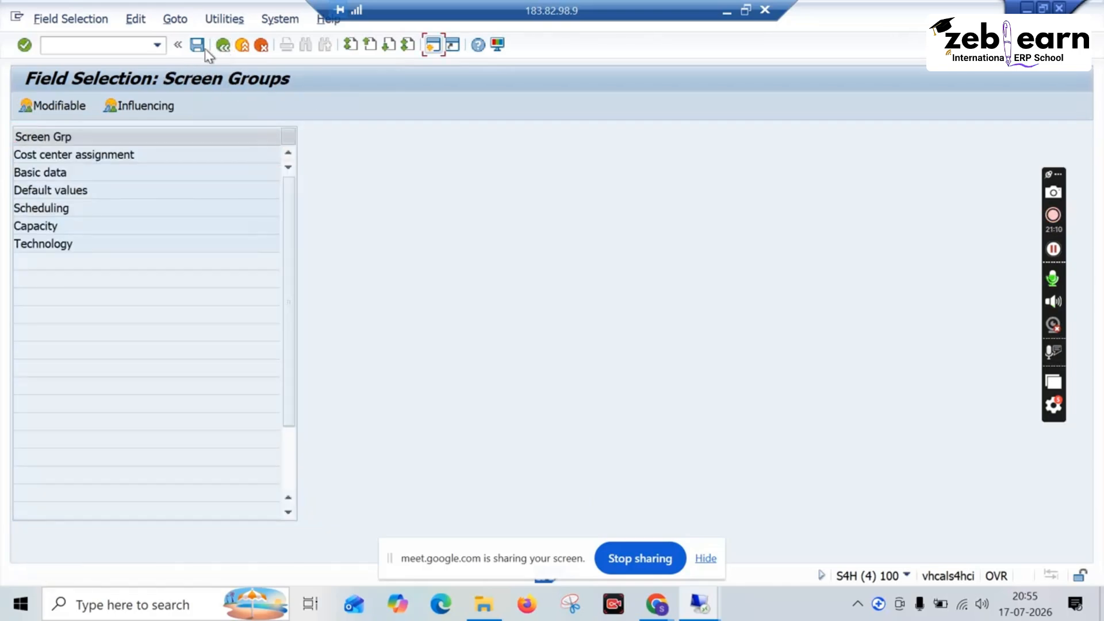
click(221, 46)
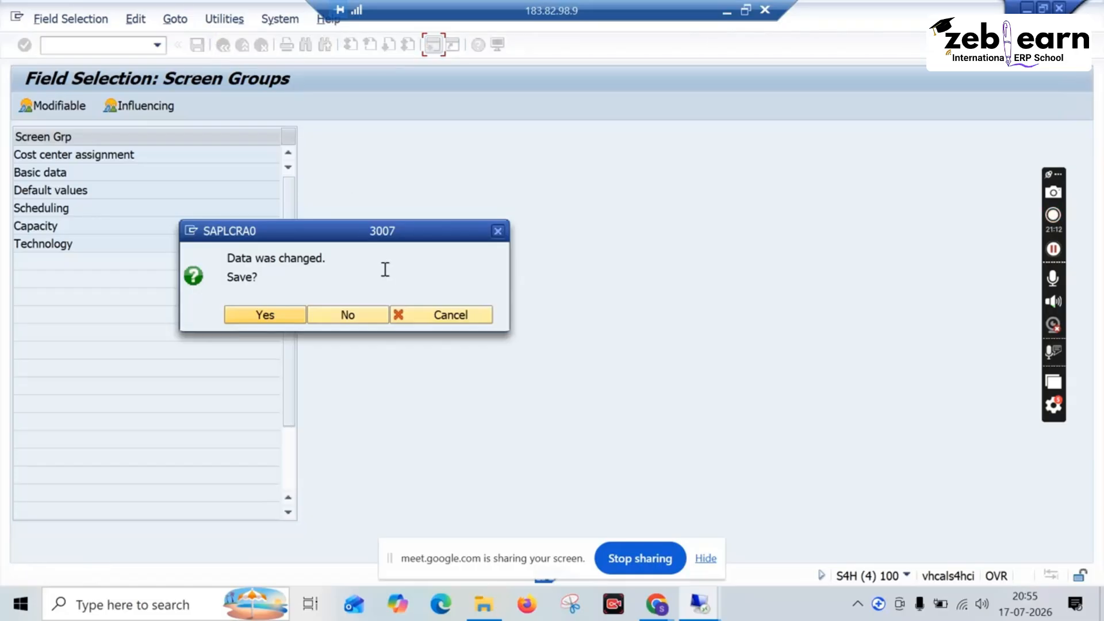
click(359, 317)
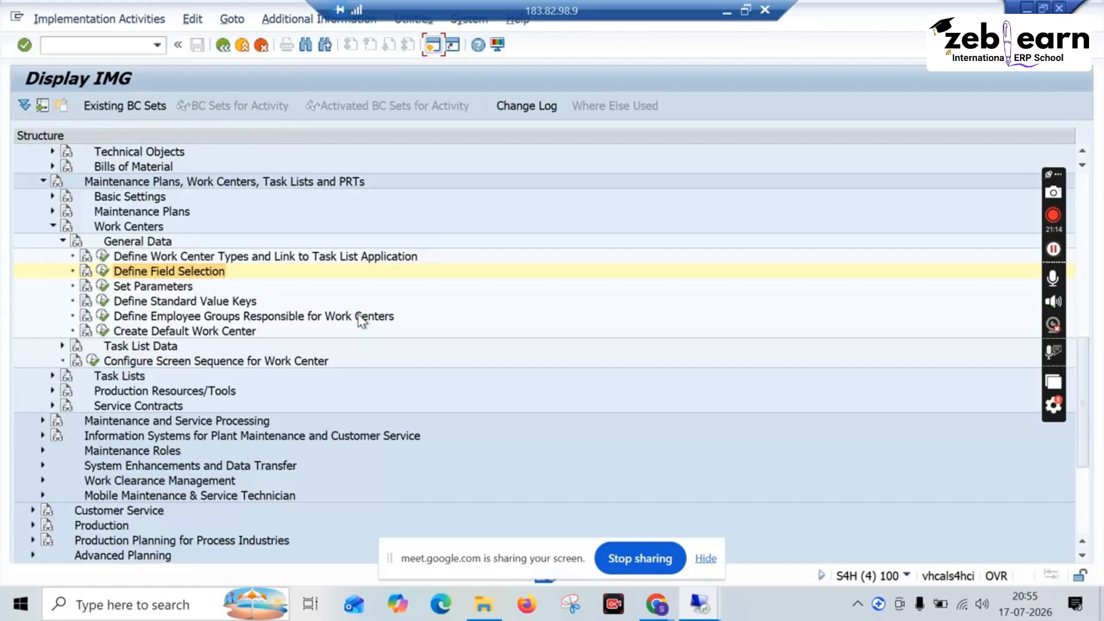
Step: Review the work center parameters and their key words under Set Parameters, and return to the IMG
click(103, 287)
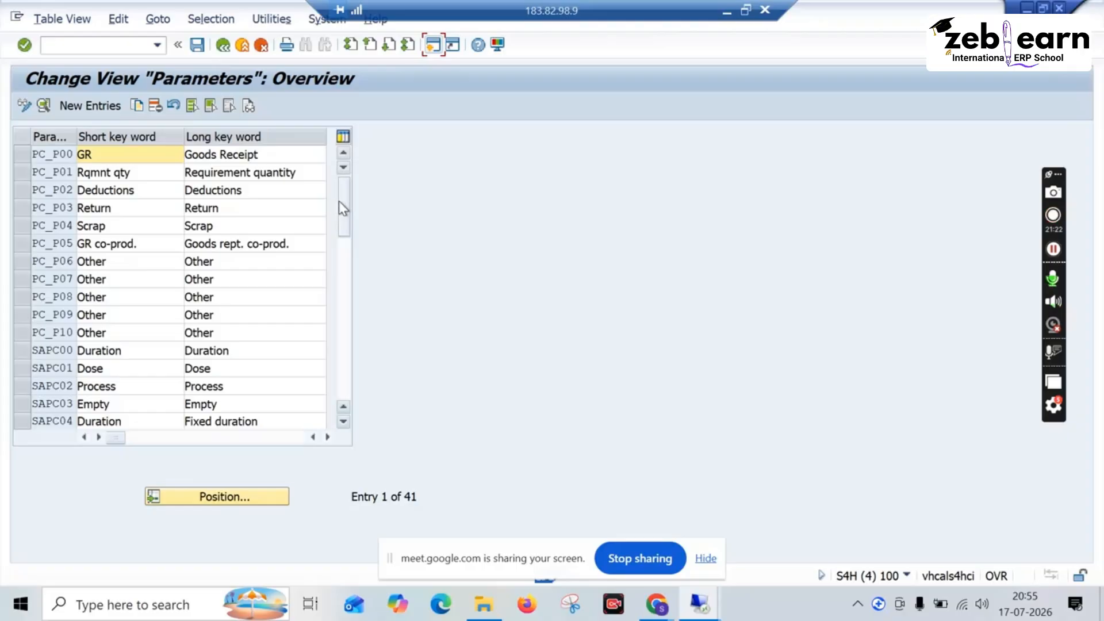
mouse_move(339, 207)
mouse_down()
mouse_move(345, 237)
mouse_move(343, 226)
mouse_up()
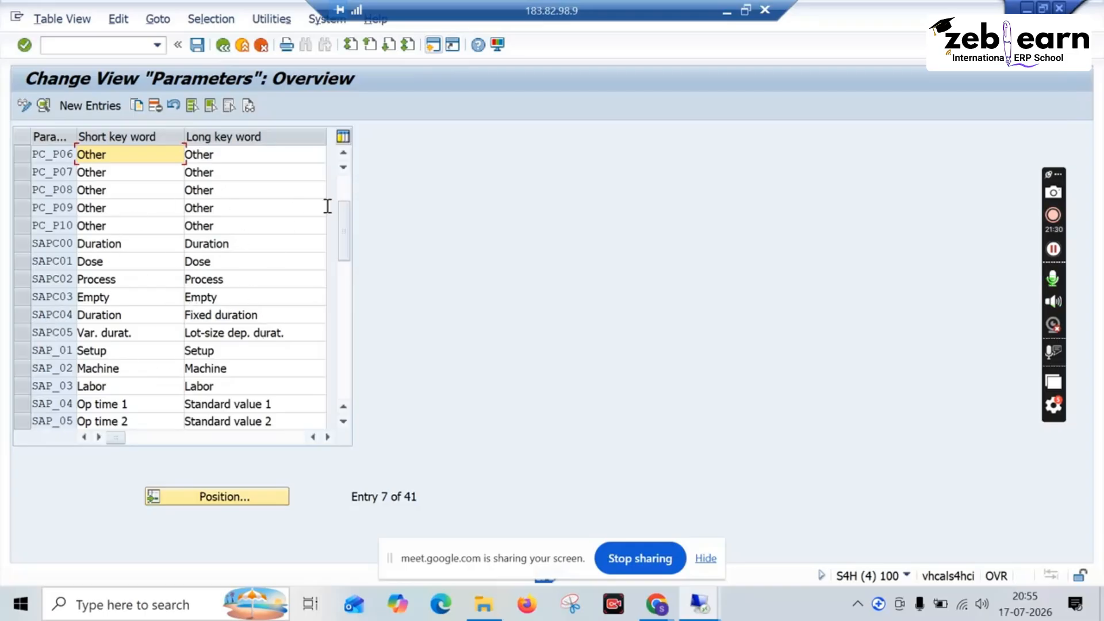
drag(344, 227, 349, 287)
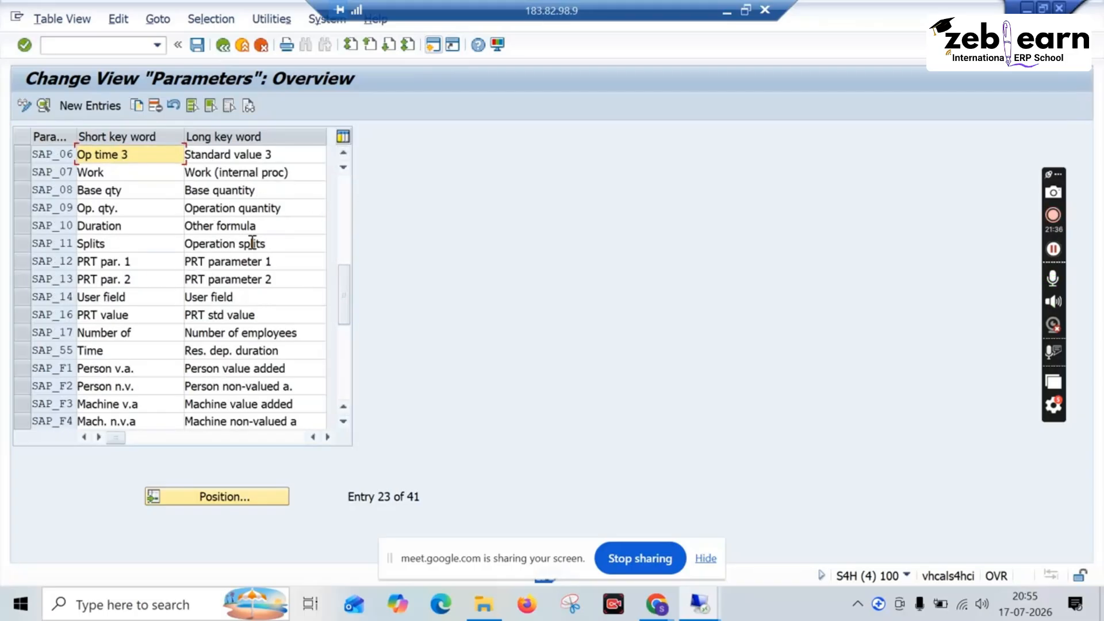
click(230, 44)
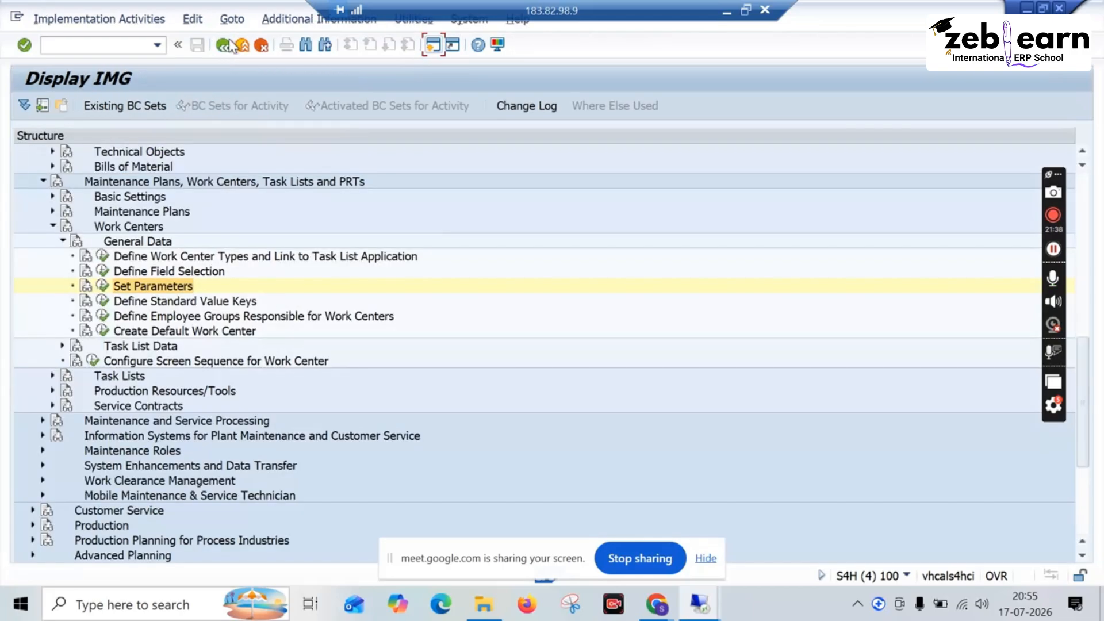
Step: Open Define Standard Value Keys to examine the available standard value keys
click(102, 301)
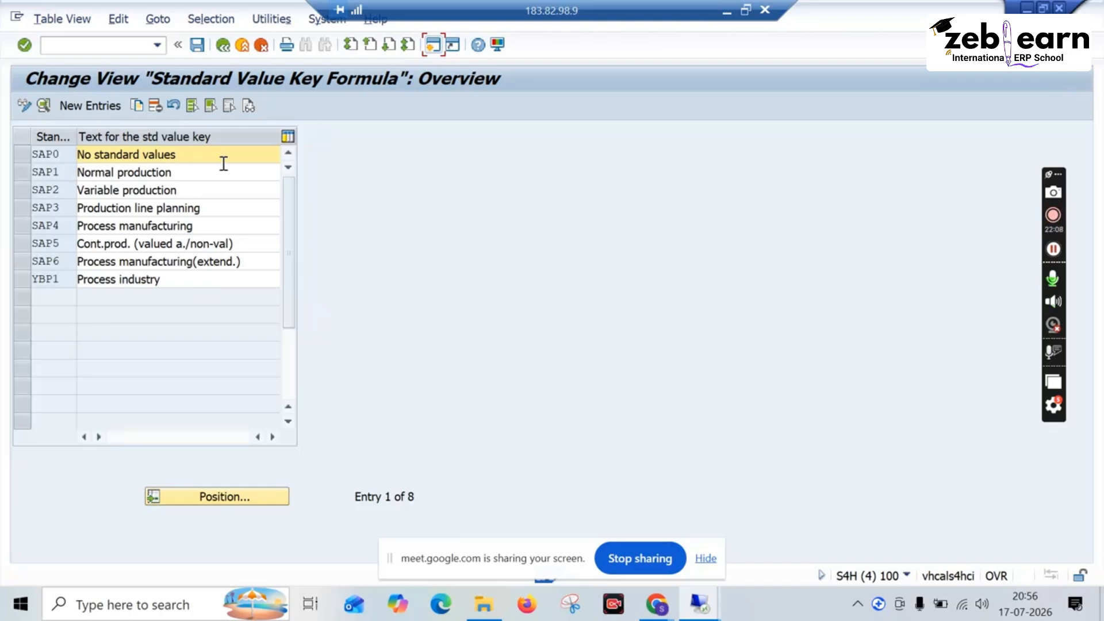
Step: Examine the employee groups responsible for work centers, trying a copy of plant 0001's entry 001, and return to the IMG without changes
click(223, 45)
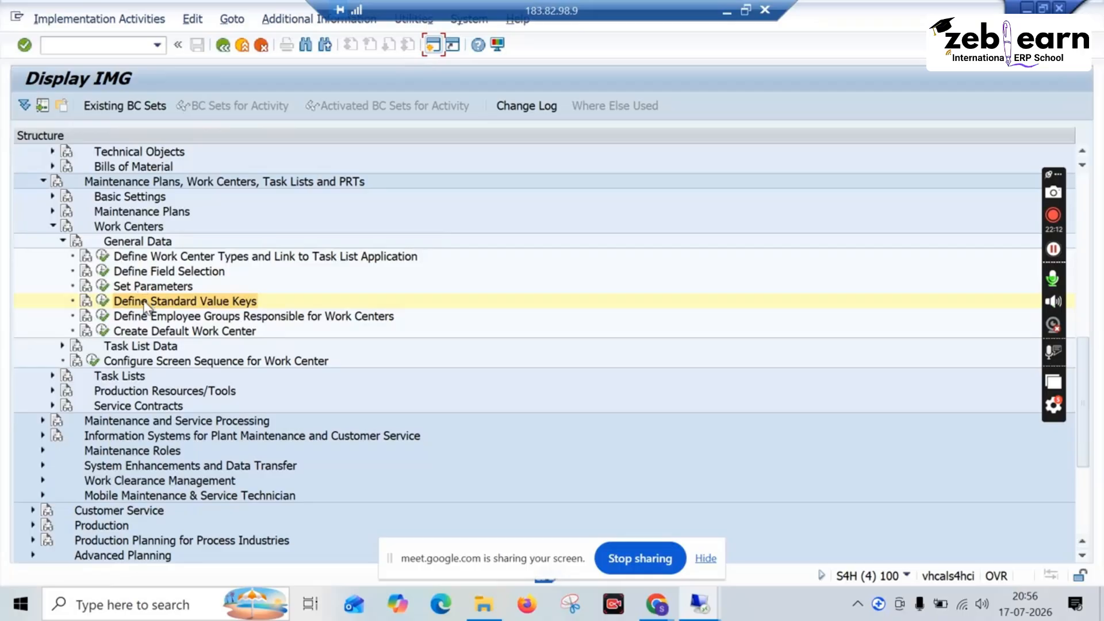
click(102, 316)
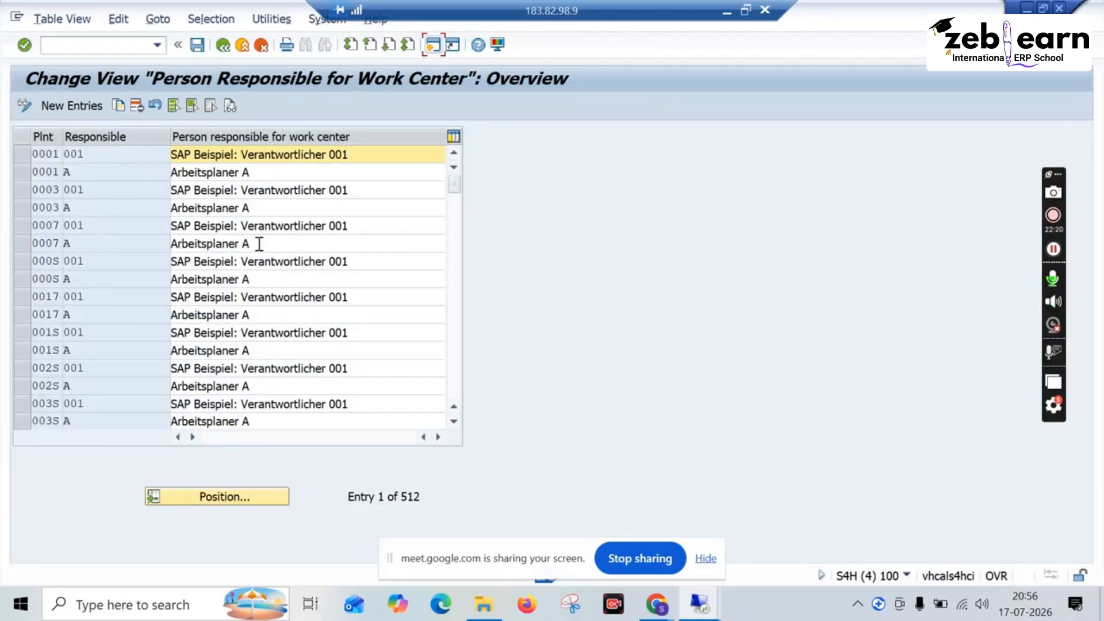
click(18, 159)
click(119, 105)
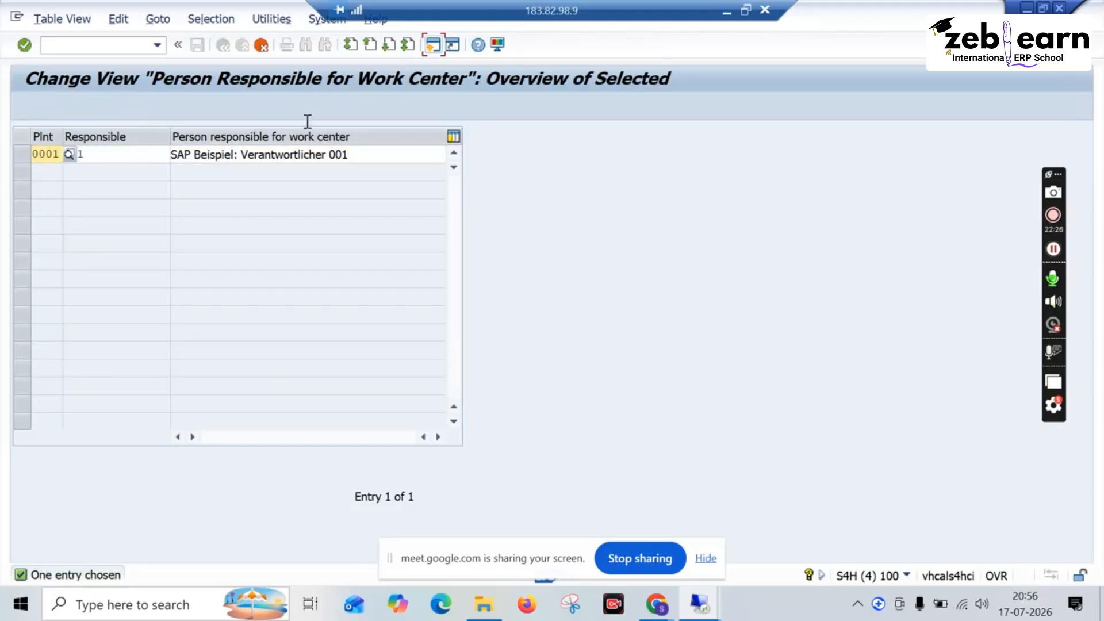
click(262, 49)
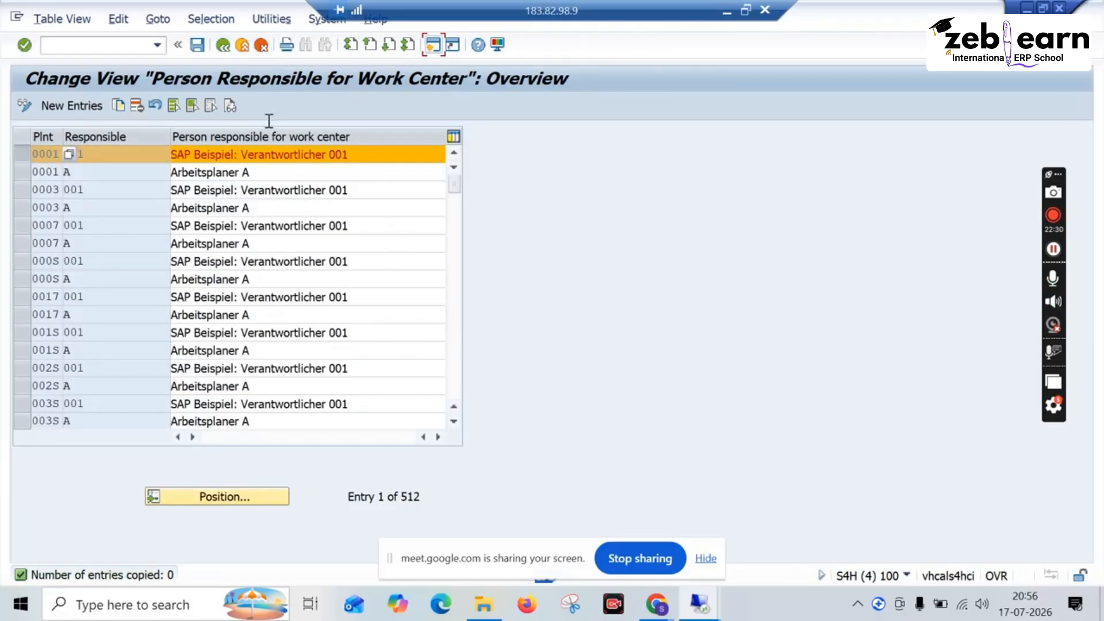
click(221, 45)
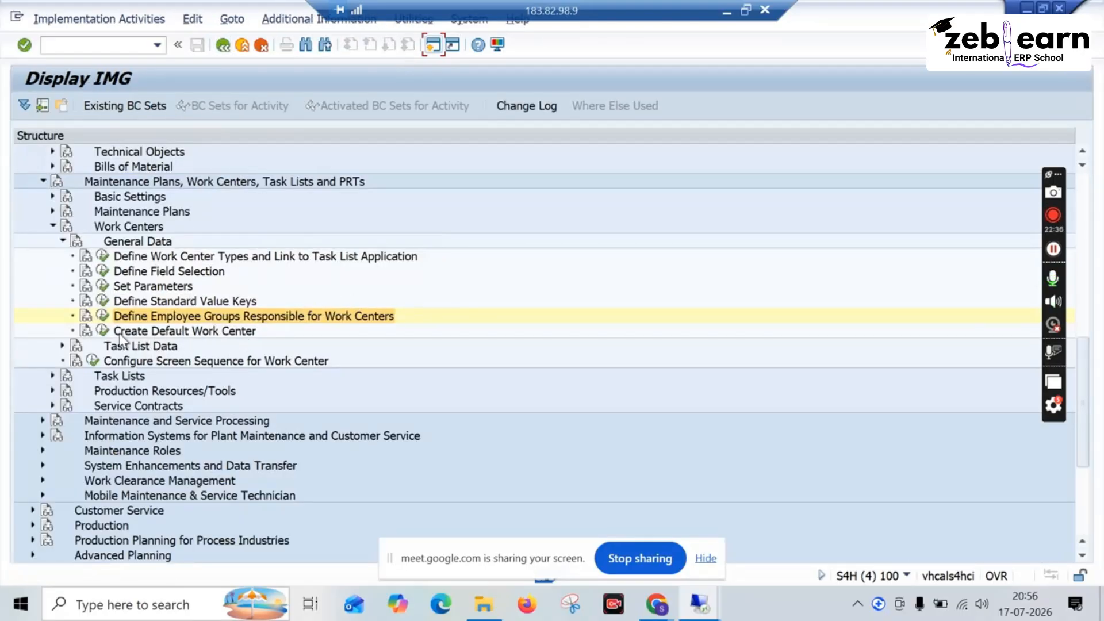
Step: Start Create Default Work Center for plant 1010 with work center category 0002 and open its basic data
click(102, 331)
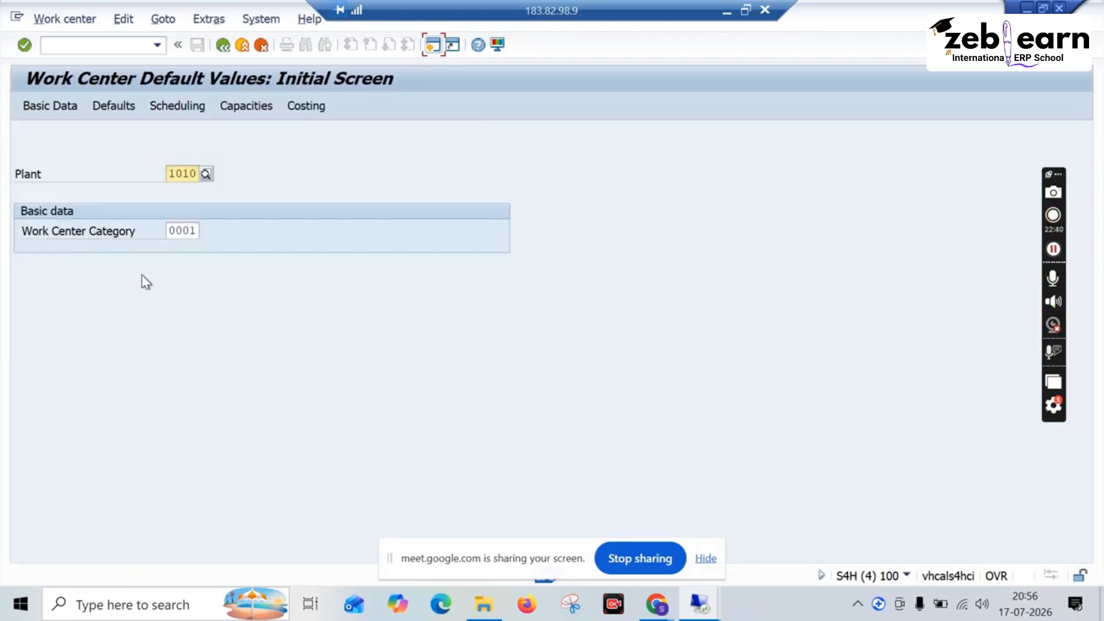
click(195, 230)
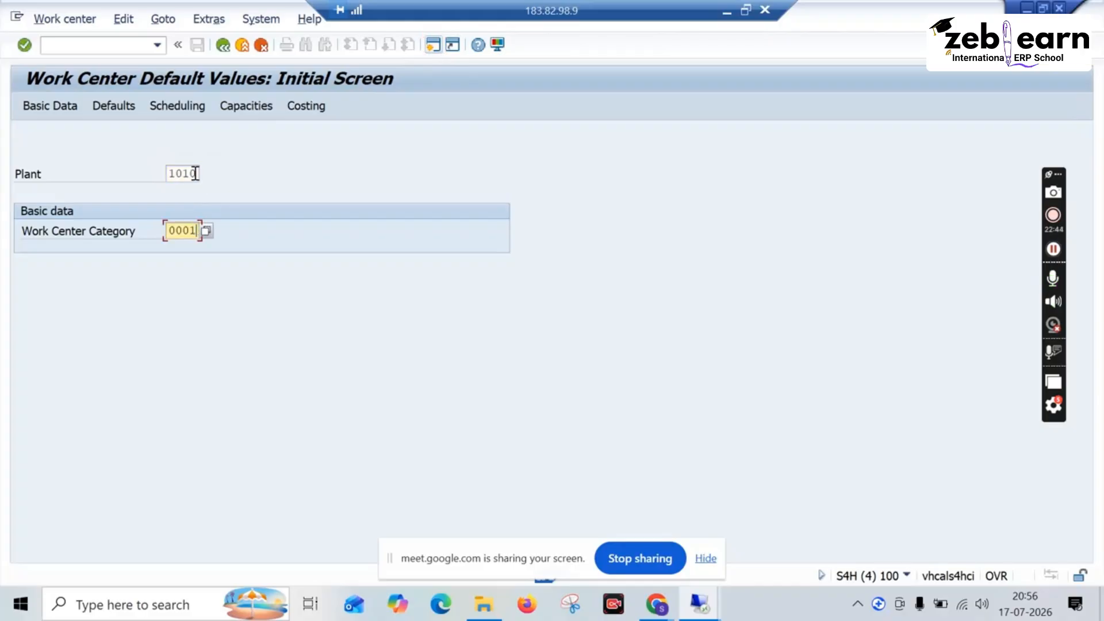
double_click(195, 174)
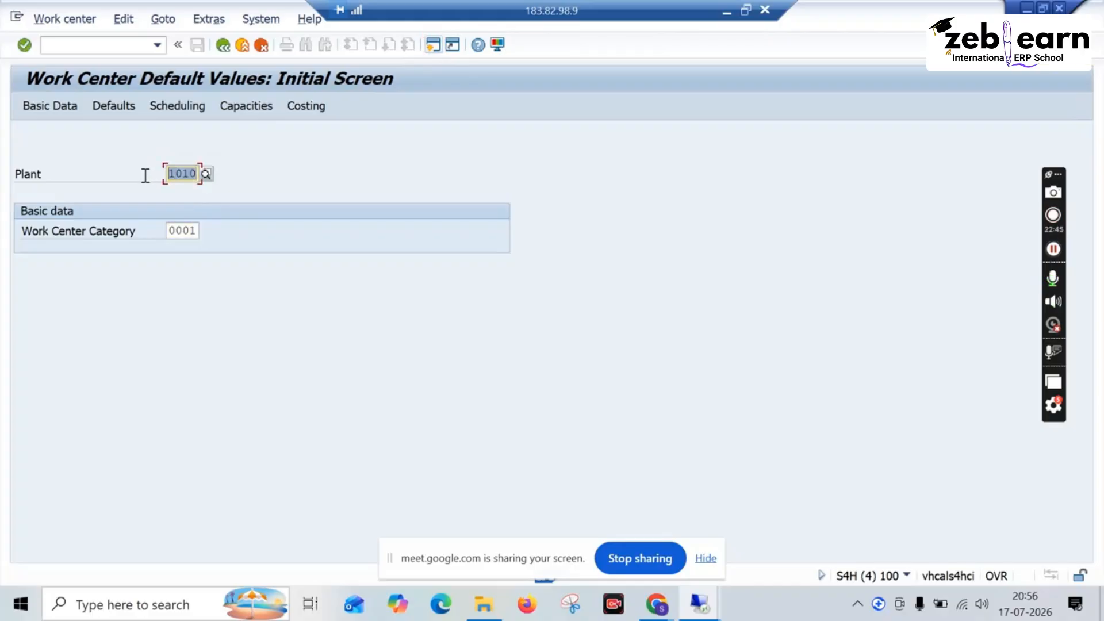
click(196, 231)
click(205, 232)
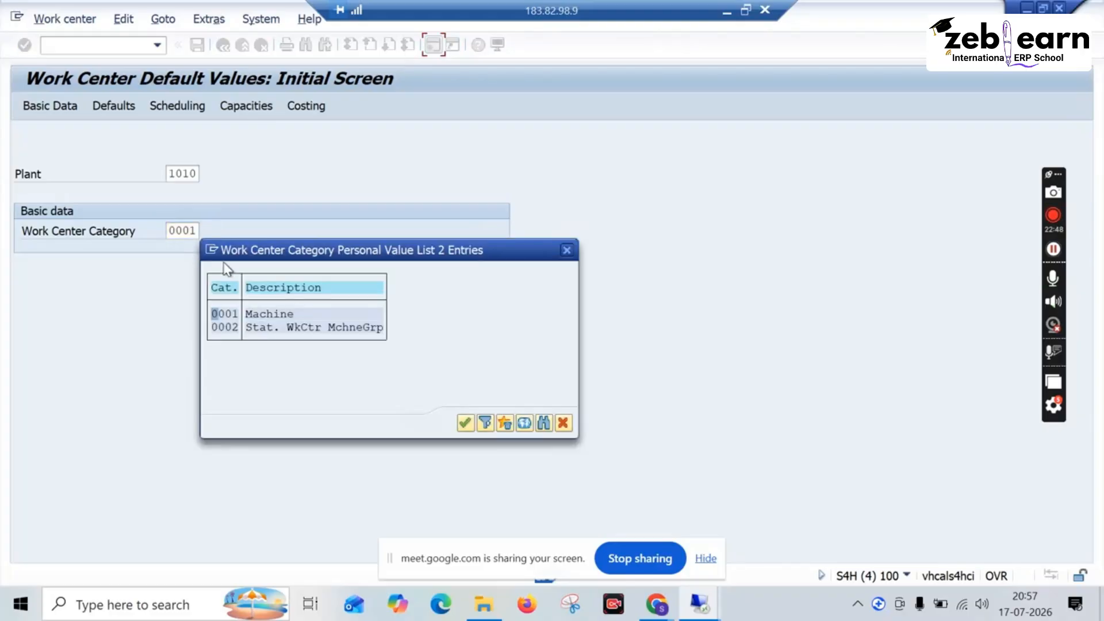
click(257, 313)
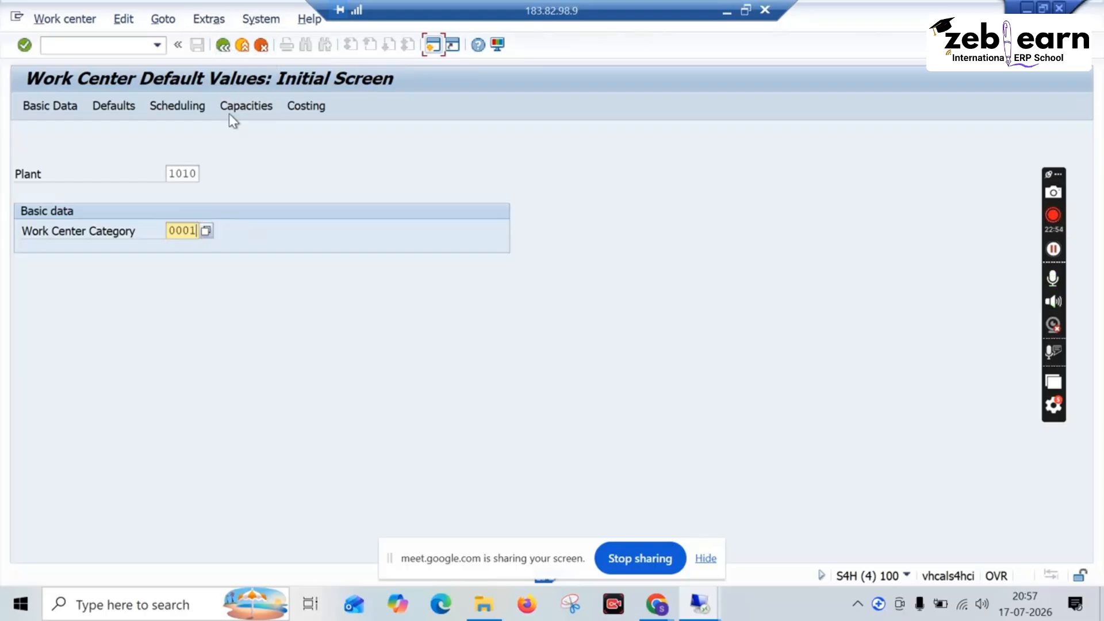
click(207, 230)
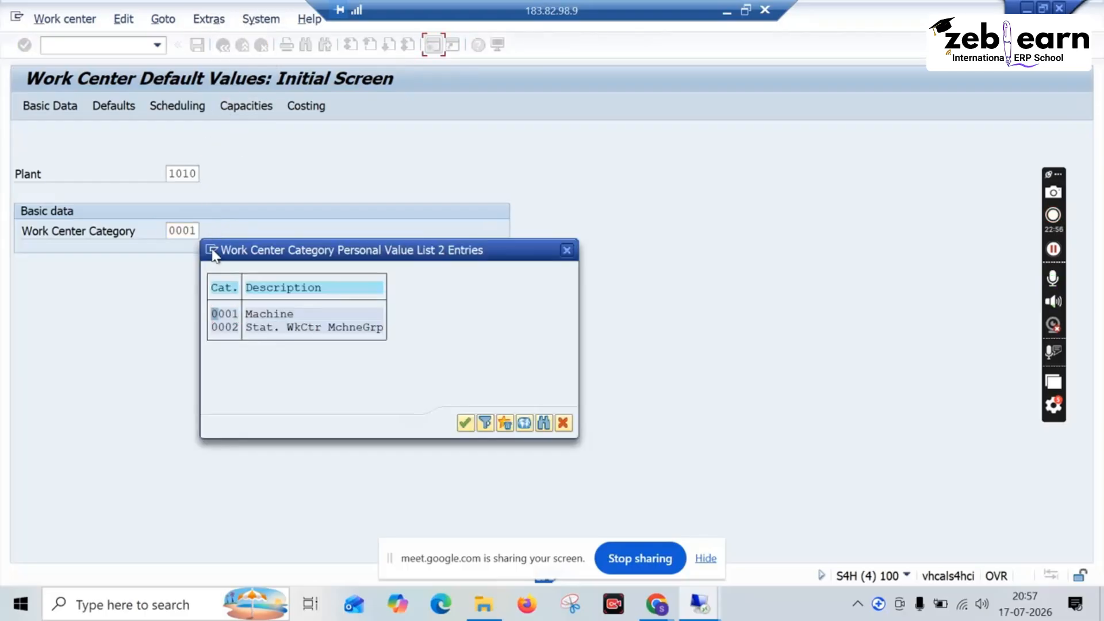
double_click(260, 326)
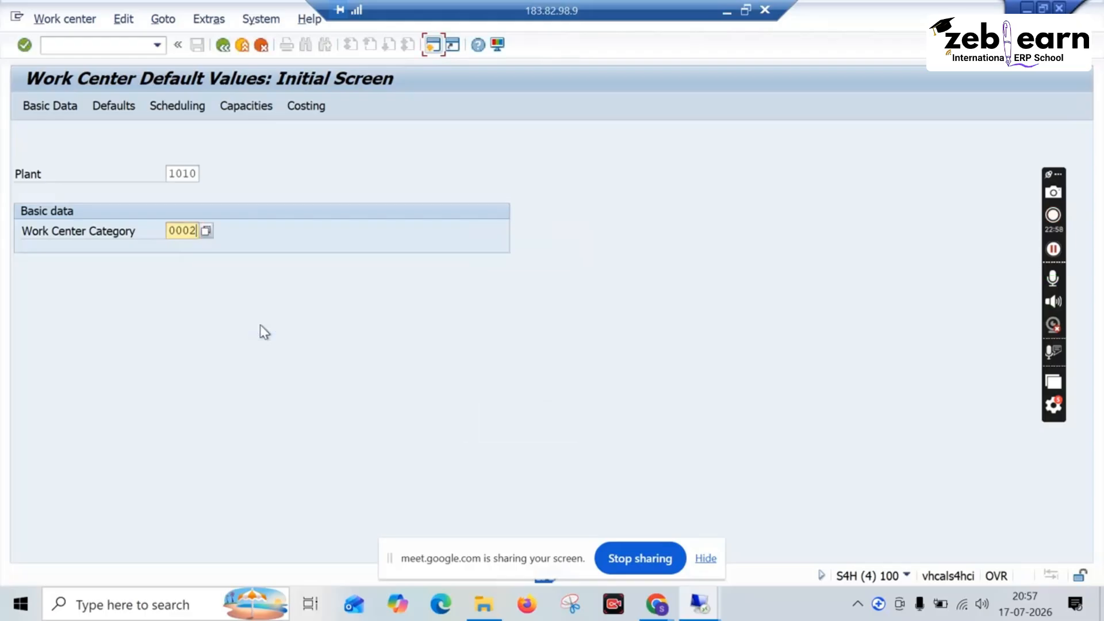
key(Return)
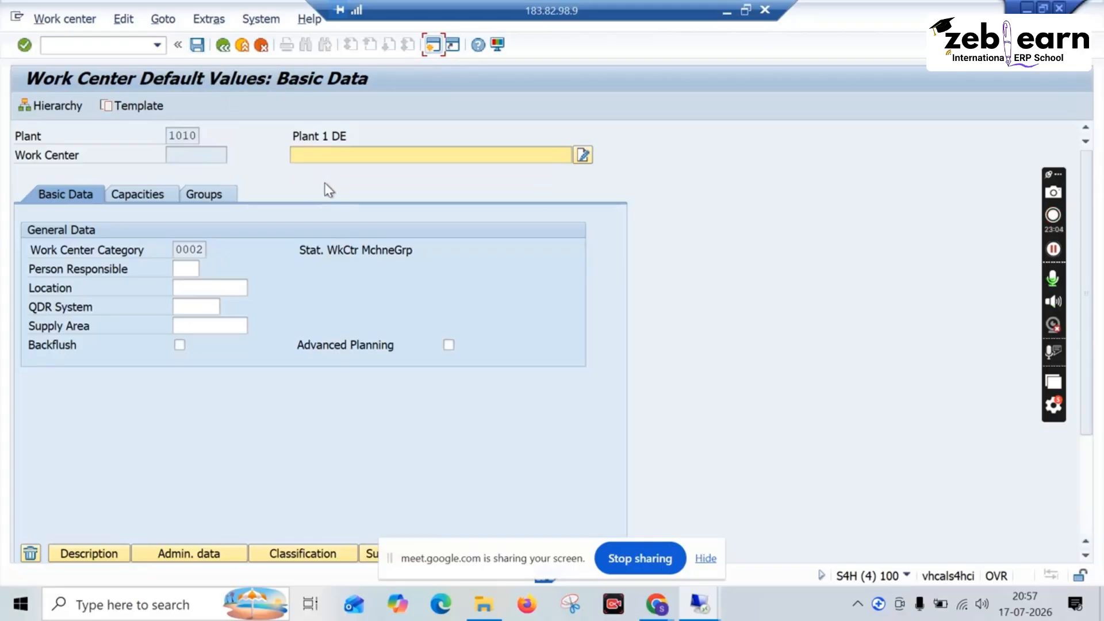
Step: Set the default work center's location to SUB and person responsible to MEC, and save the defaults
click(190, 287)
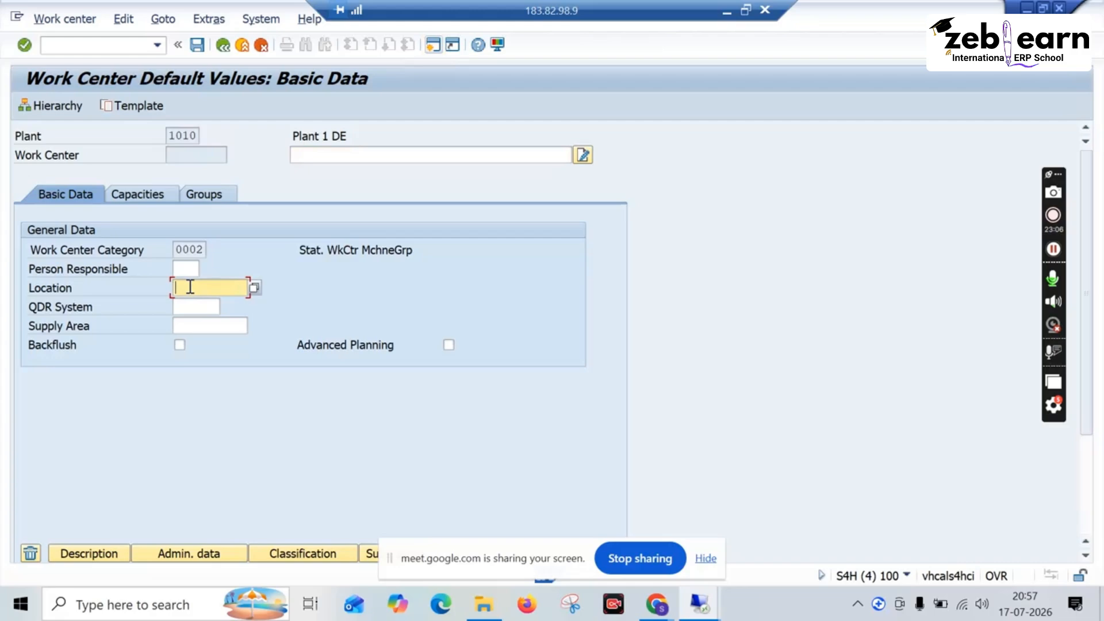
click(253, 288)
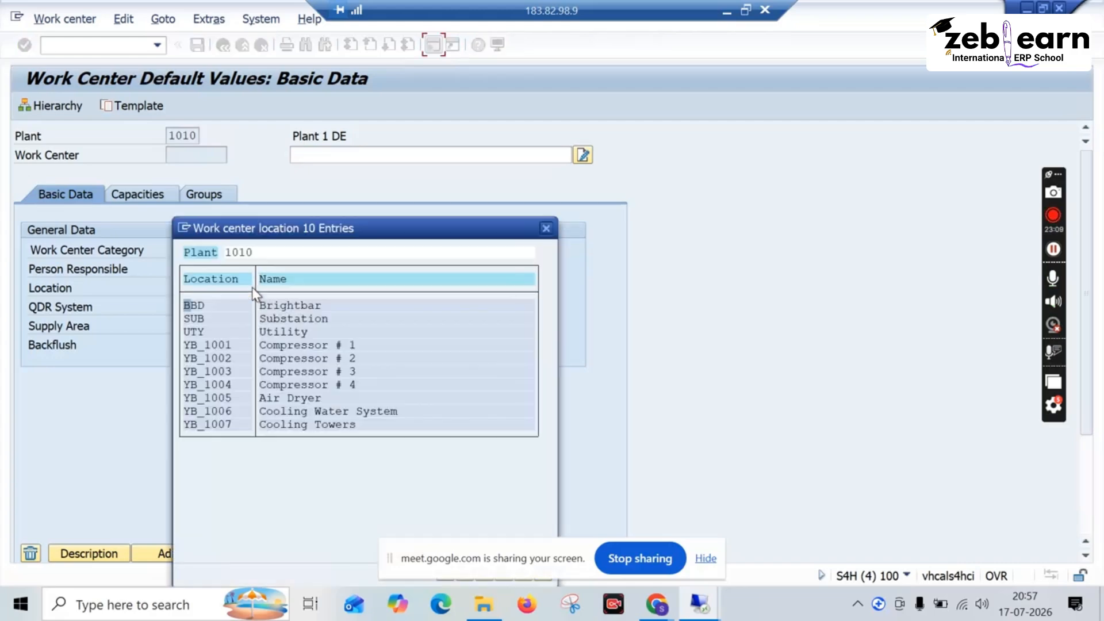
click(289, 319)
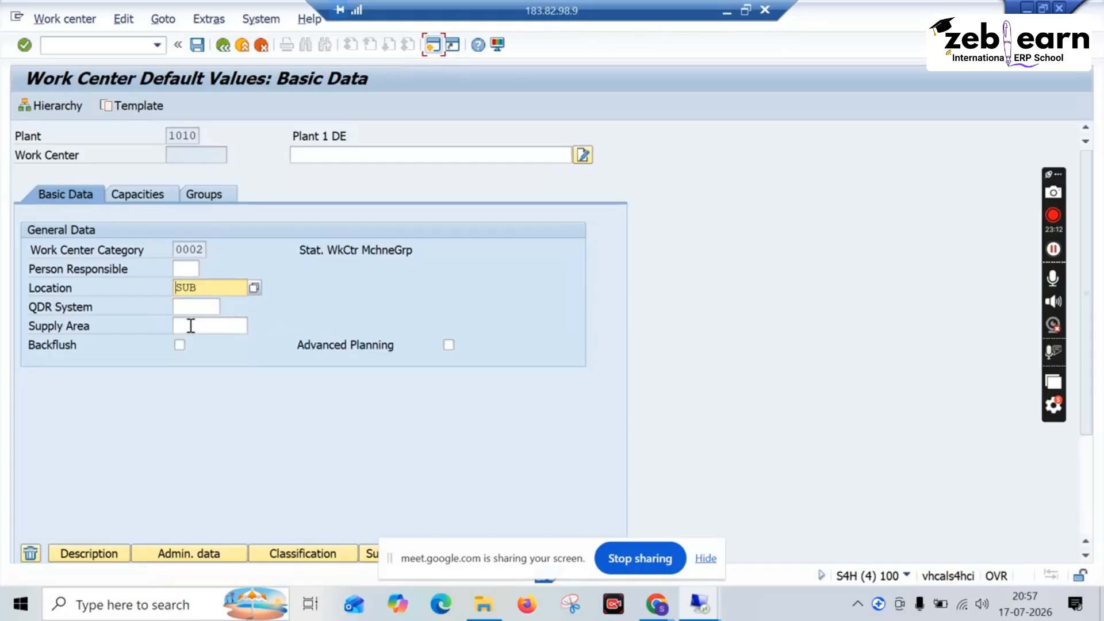
click(190, 268)
click(204, 269)
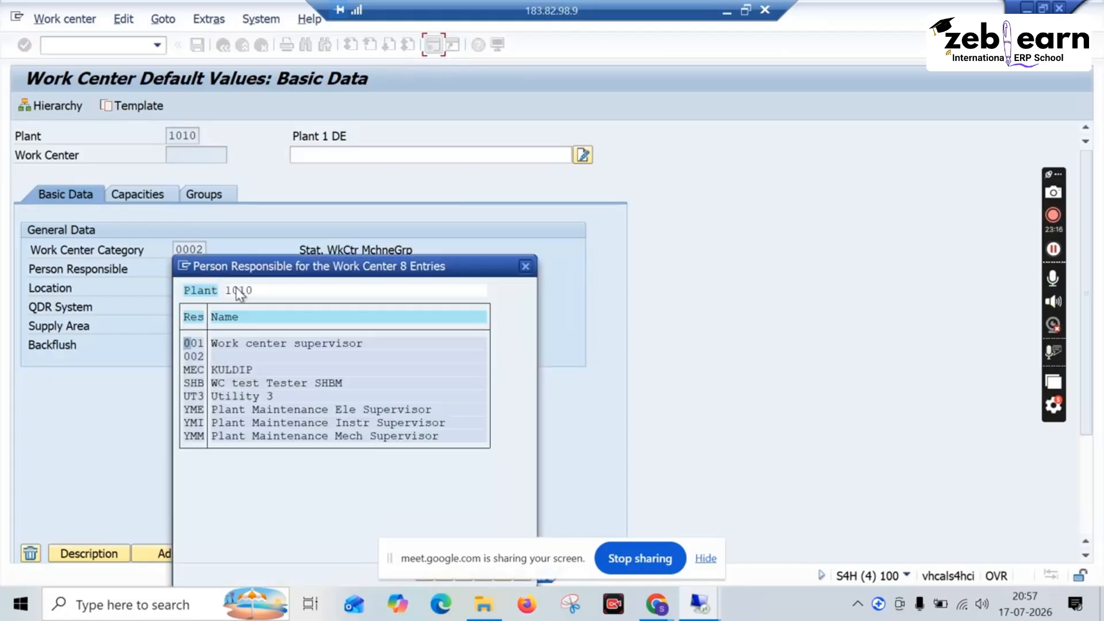
click(224, 368)
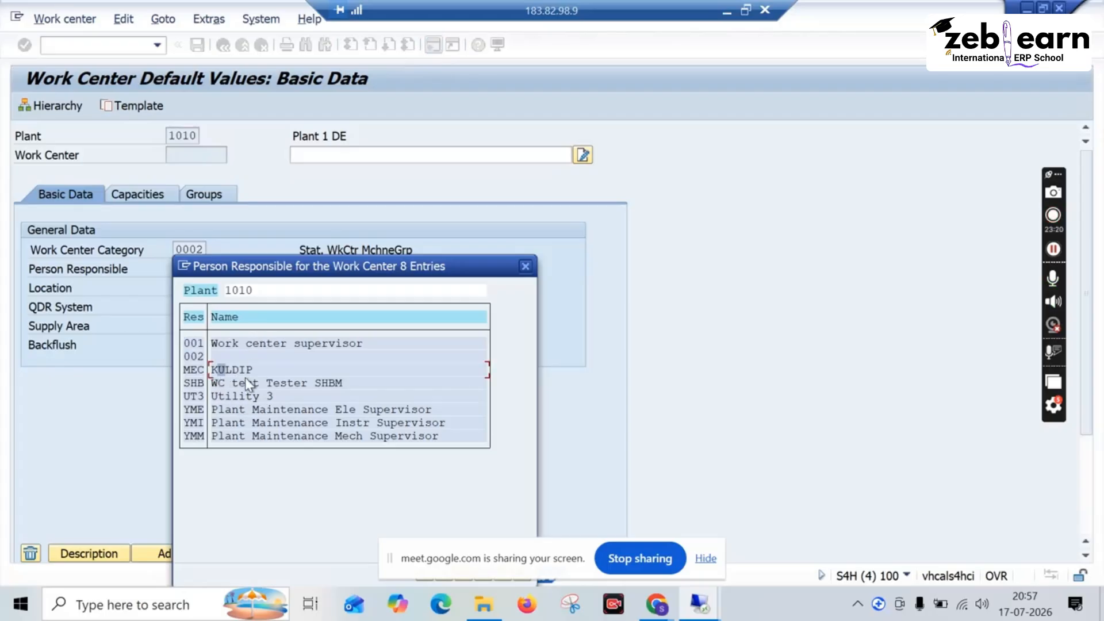
double_click(242, 371)
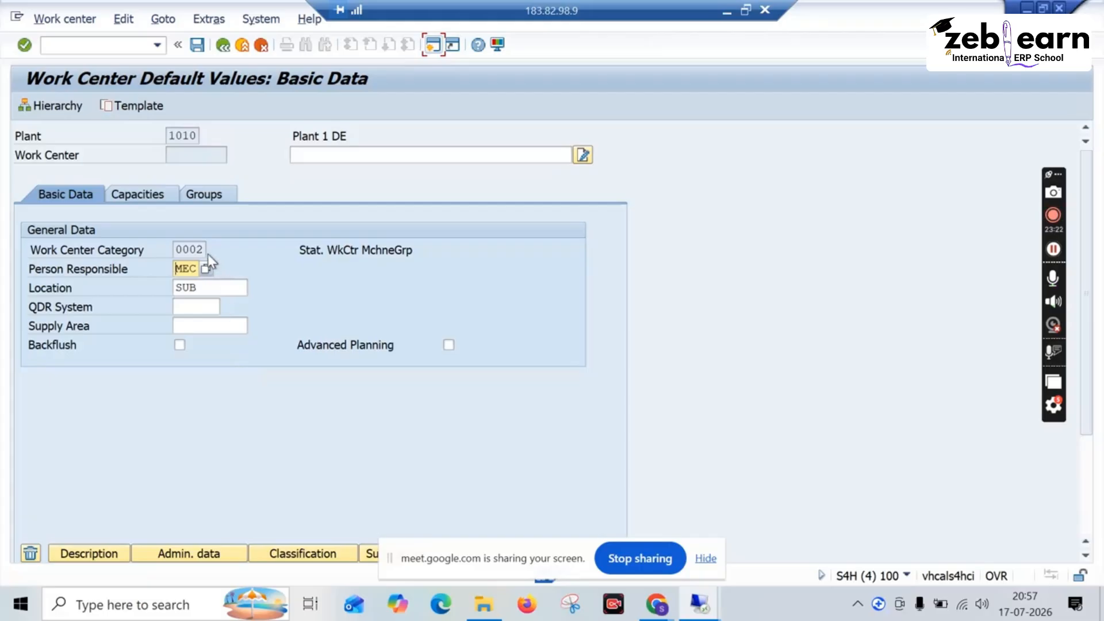
click(316, 153)
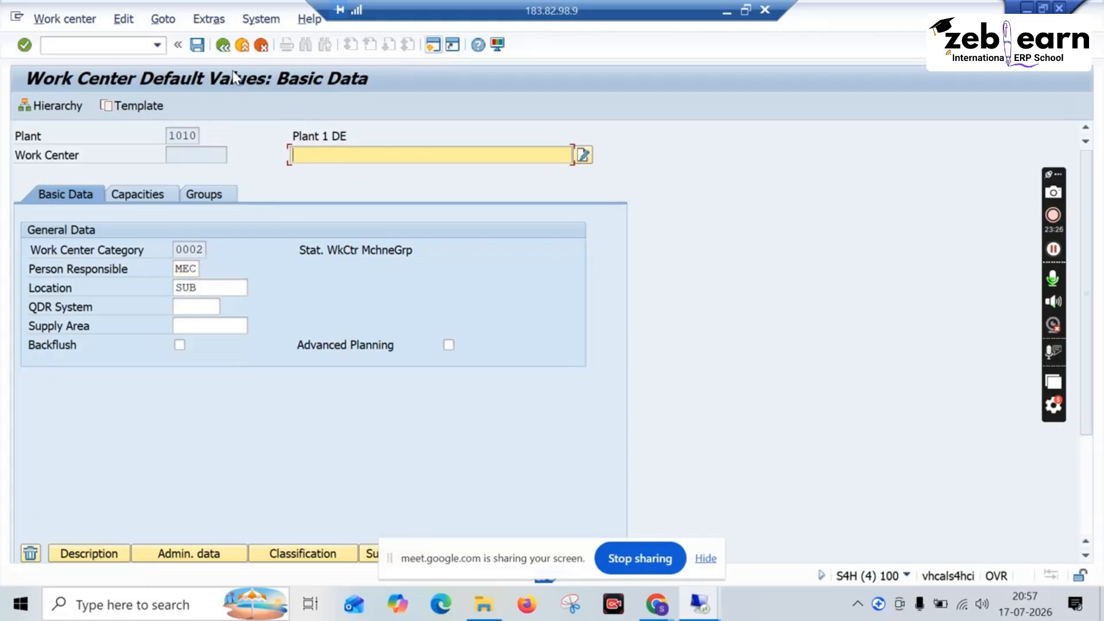
click(198, 46)
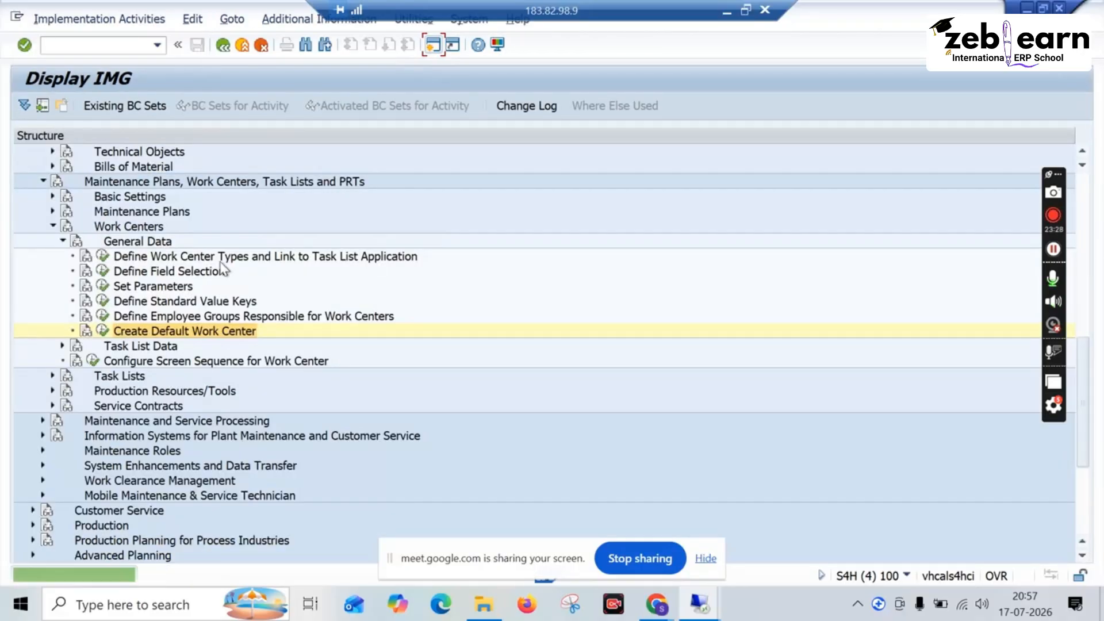
Step: In a new session, start creating work center XYZ01 with CR01 in plant 1010, category 0002, to check the default values
click(435, 46)
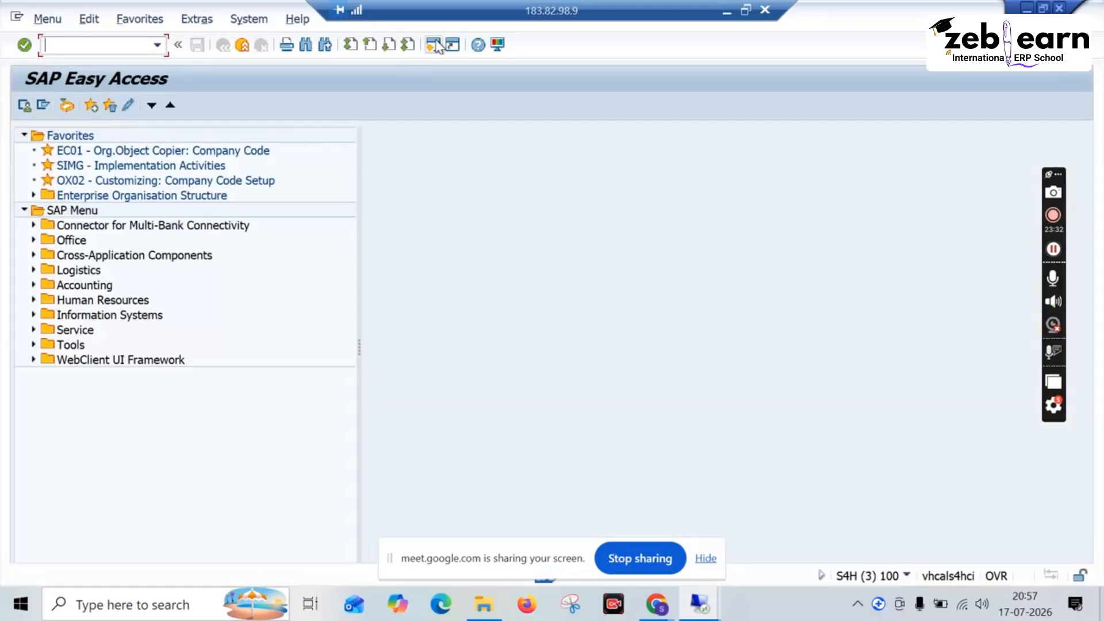
text(cr01)
key(Return)
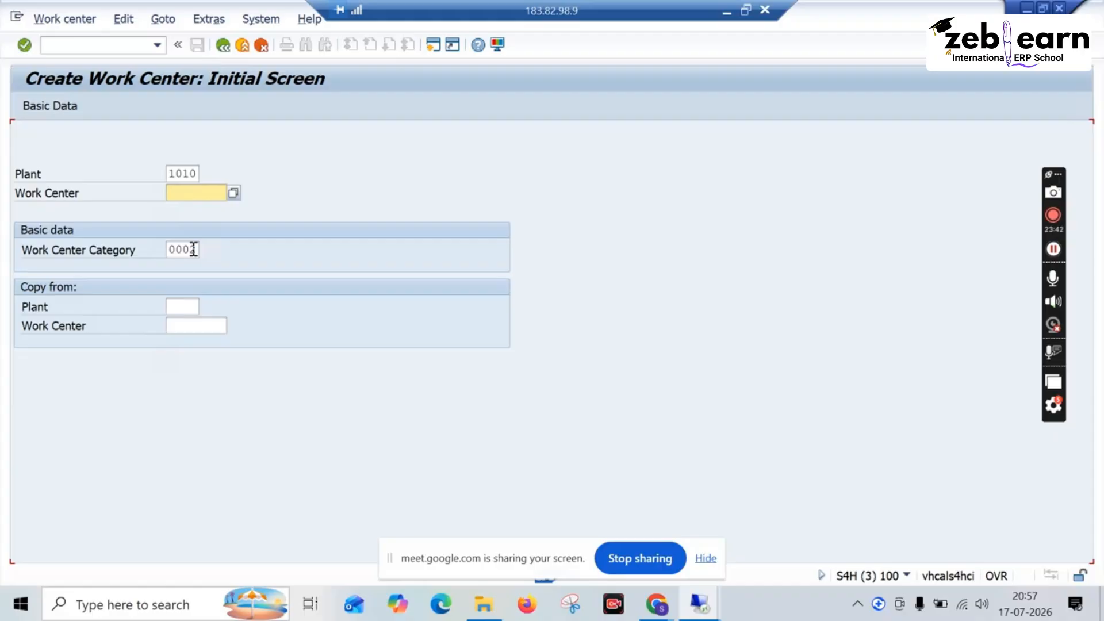
click(170, 191)
text(xyz01)
key(Return)
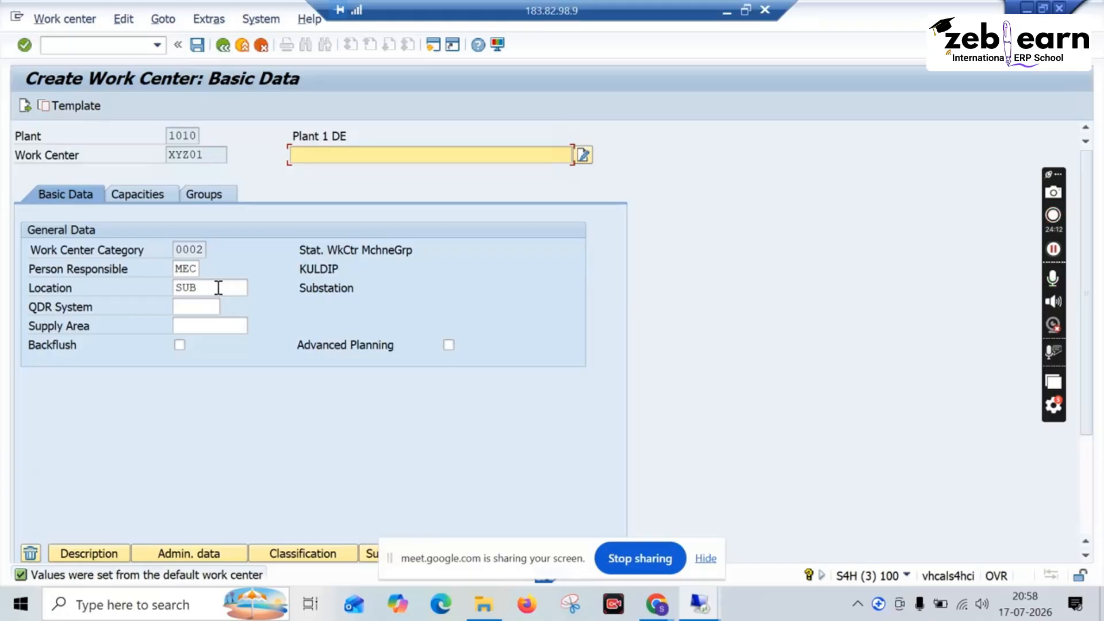
Step: Enter xyz as the description of work center XYZ01, leave its creation and return to the IMG session
click(224, 46)
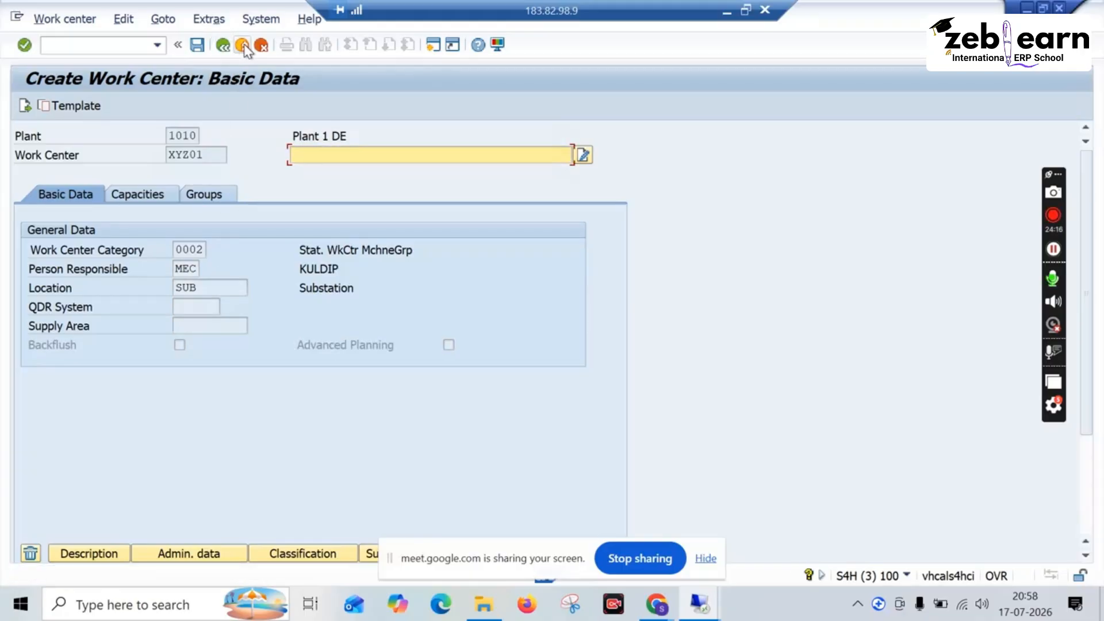
click(244, 46)
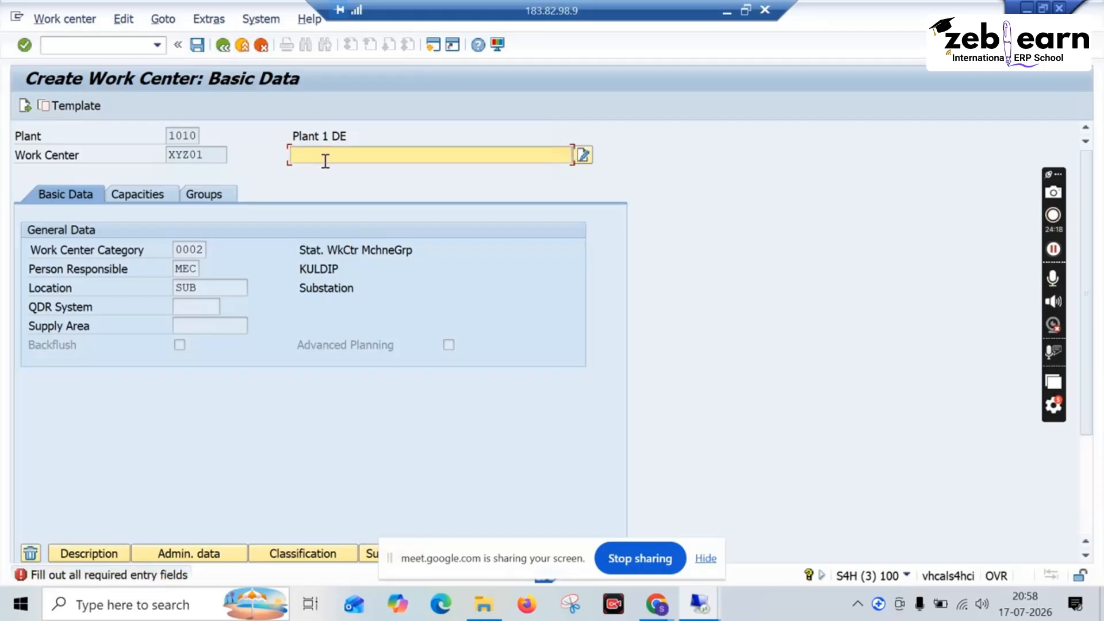
text(xyz)
key(Return)
click(347, 315)
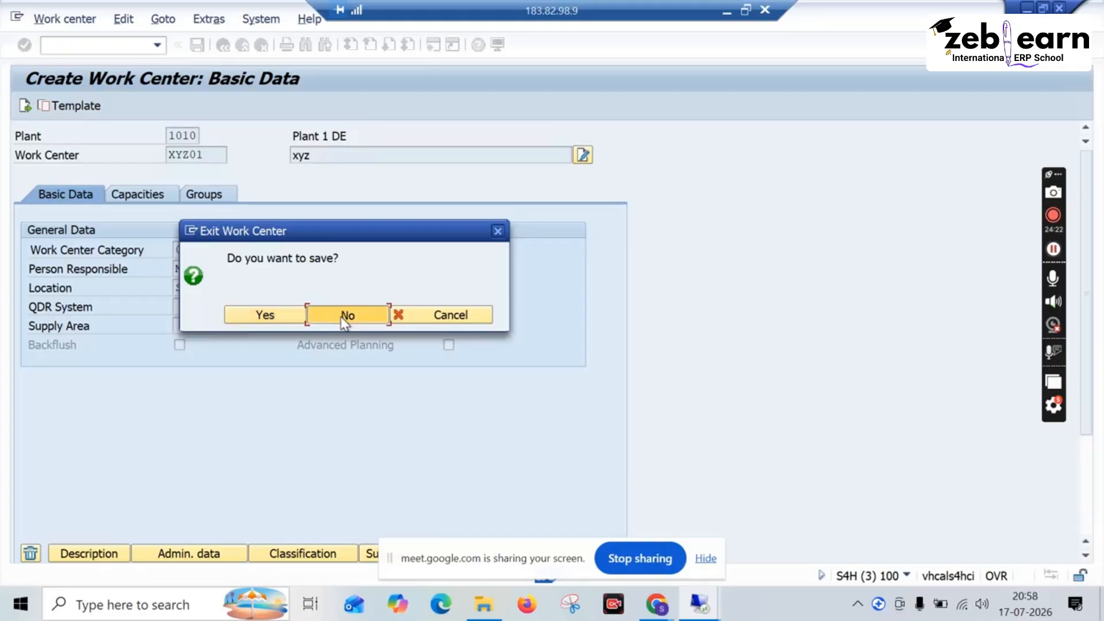
click(242, 45)
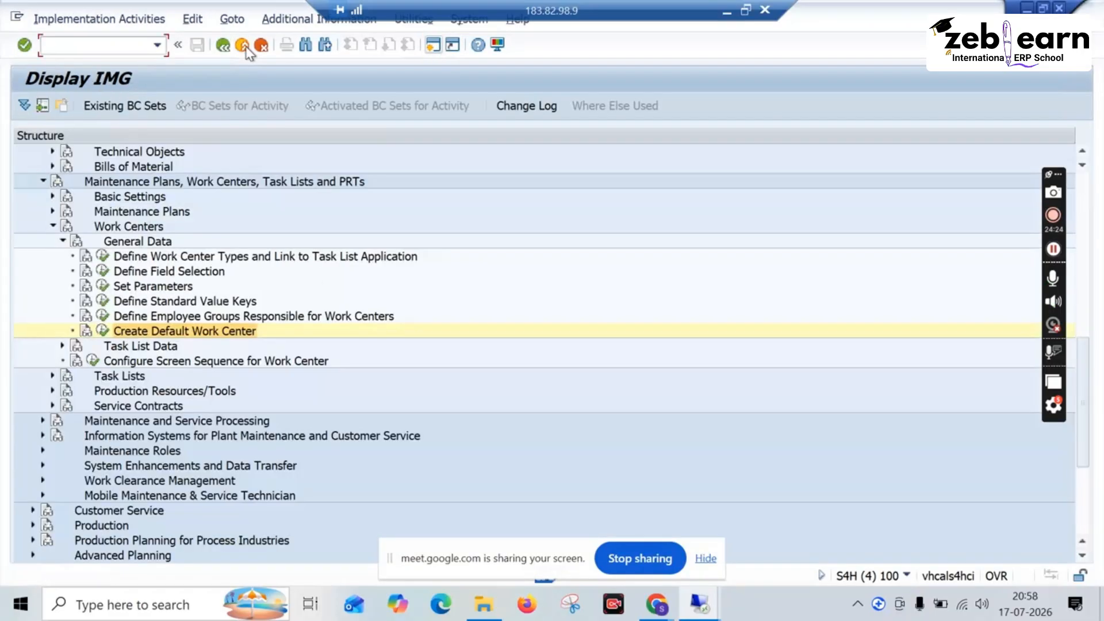
Step: Examine the default work center basic data for category 0001 in plant 1010, and save without entering values to return to the IMG
click(103, 332)
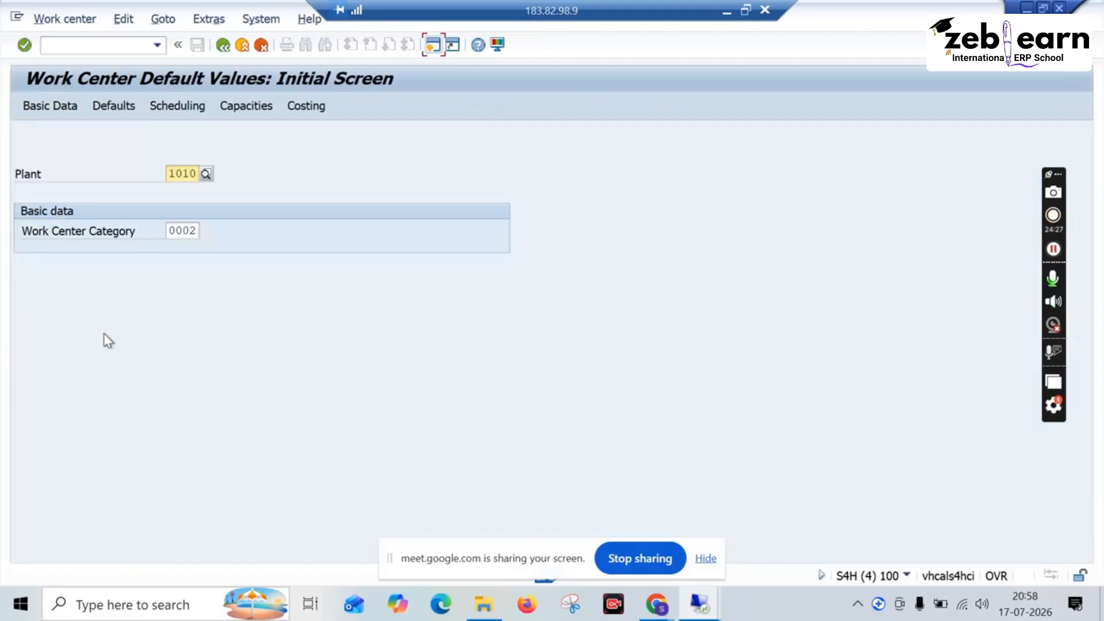
click(195, 231)
click(205, 231)
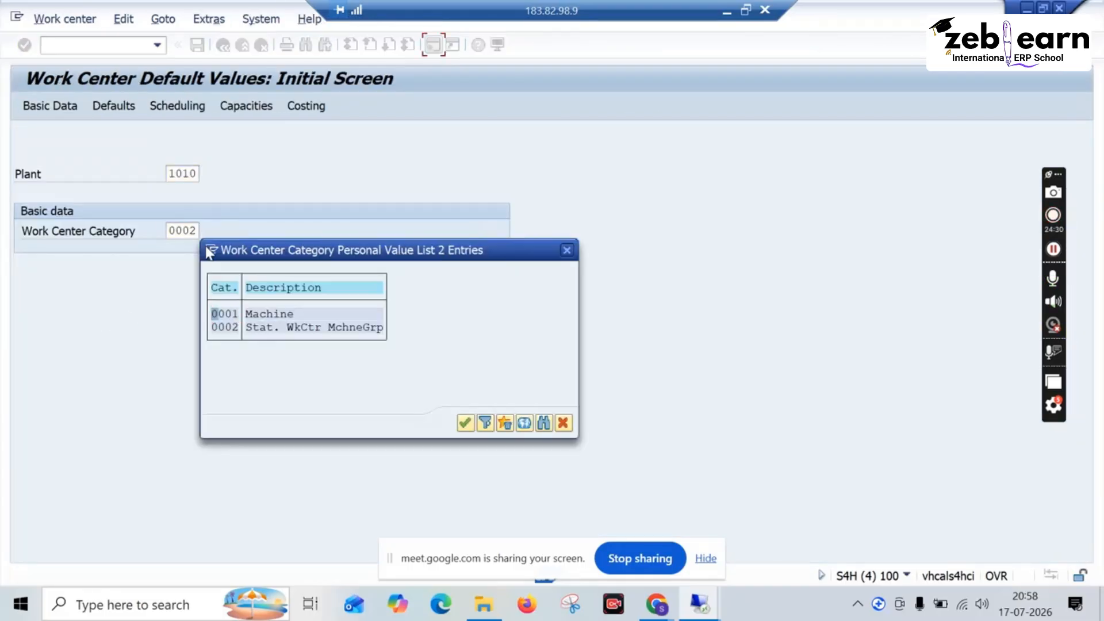
double_click(243, 313)
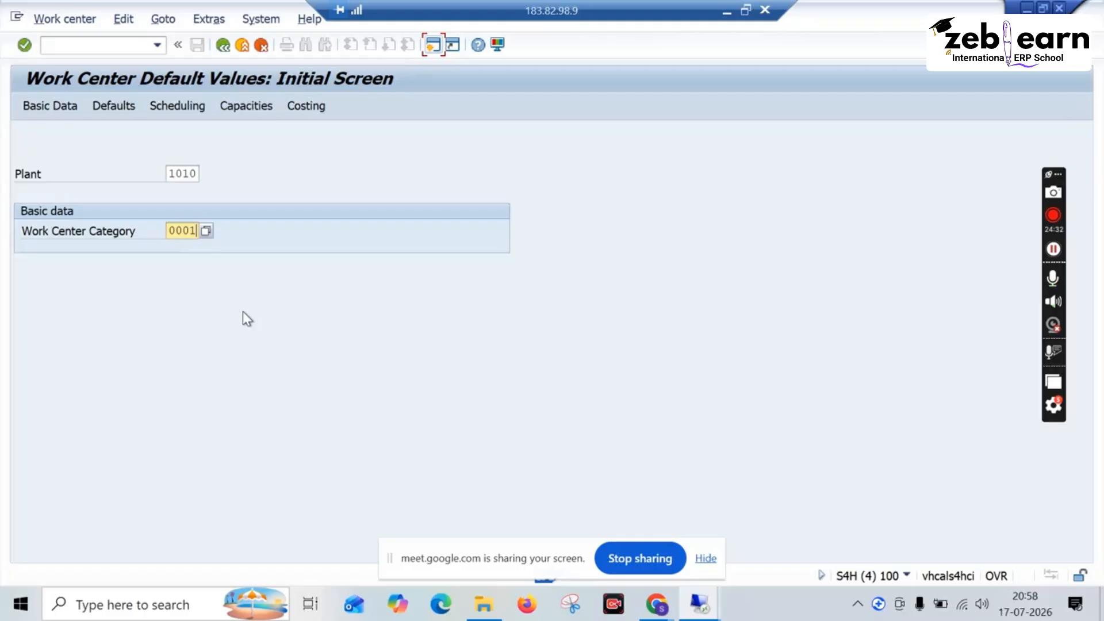
key(Return)
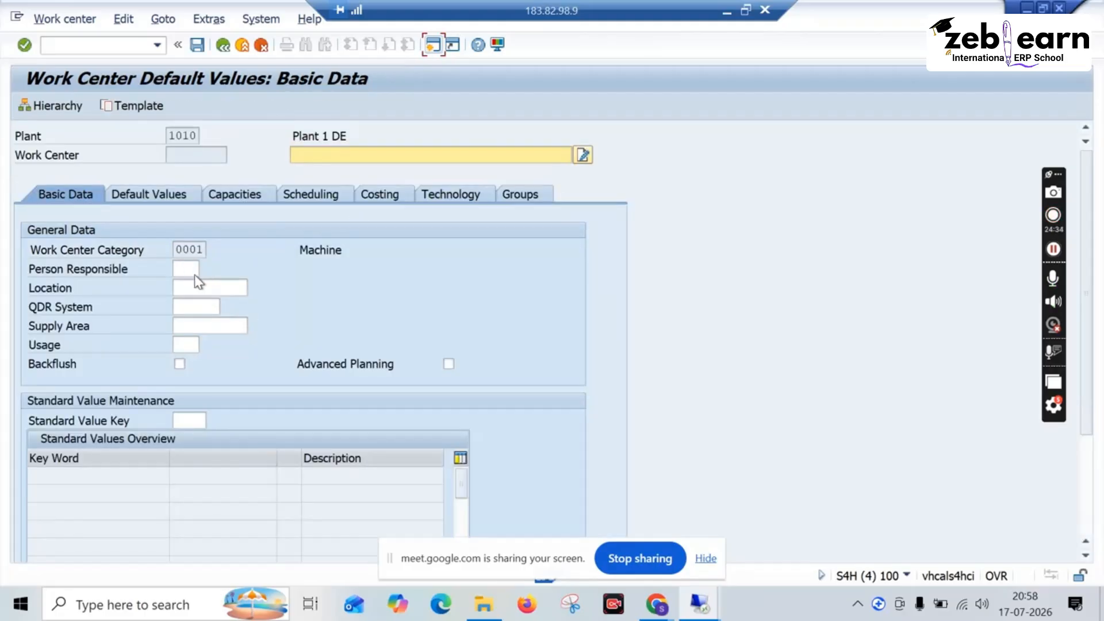
click(198, 46)
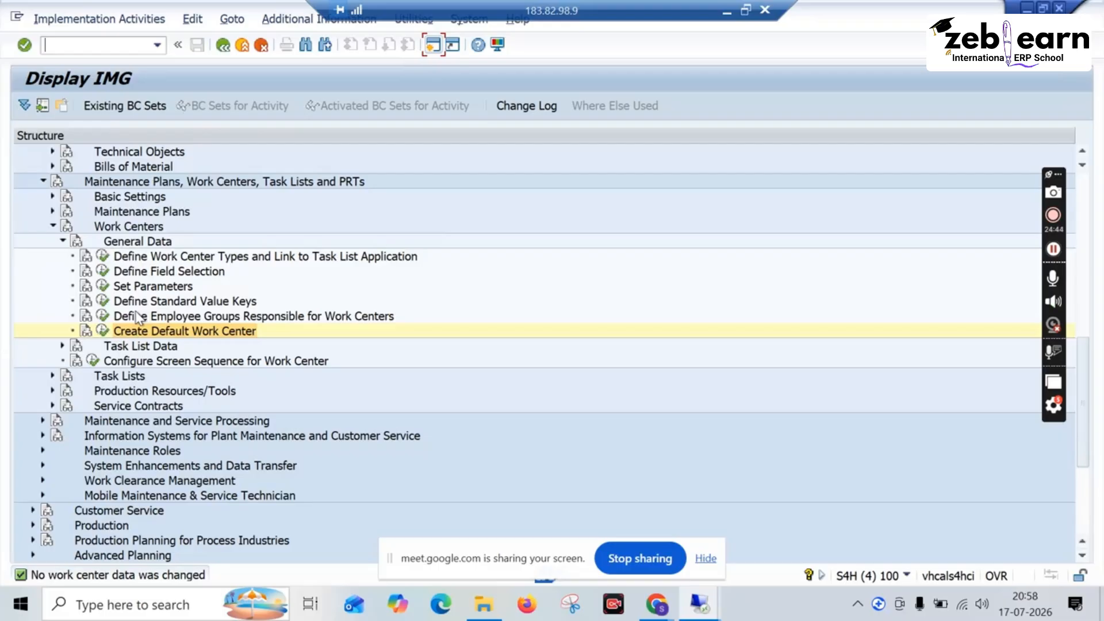
scroll(132, 318, down, 3)
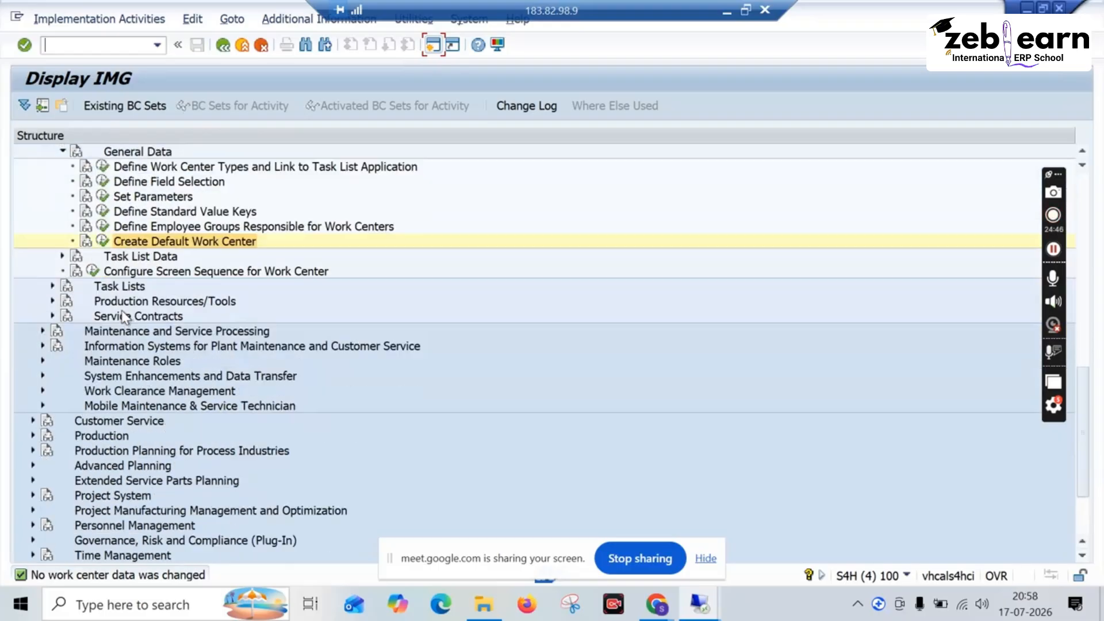
scroll(124, 317, up, 1)
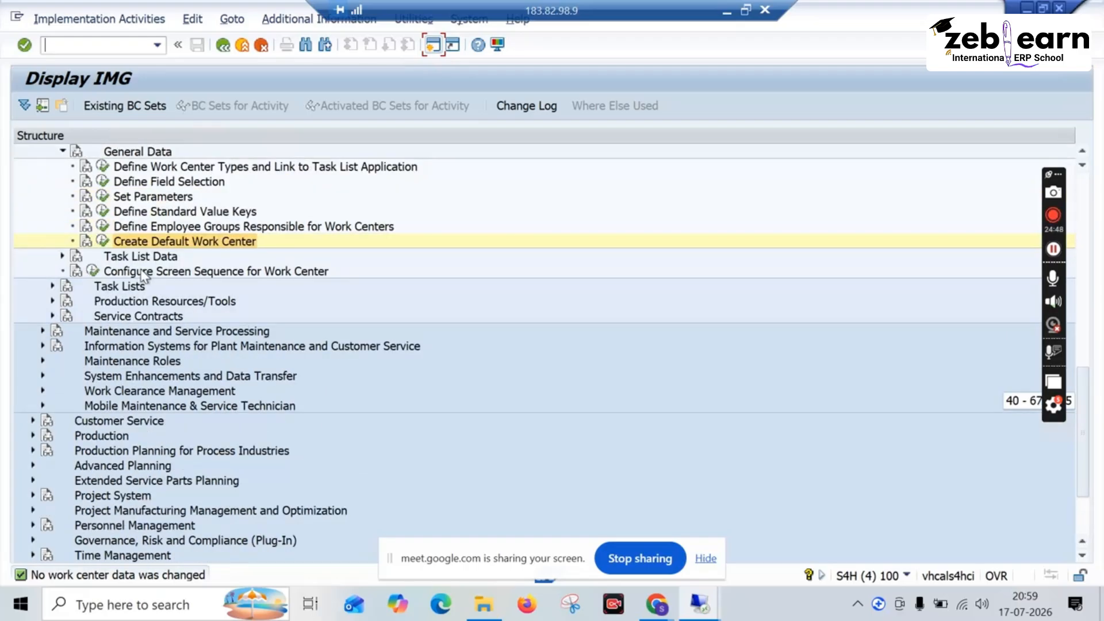
Step: Open the Define Task List Usage Keys activity in the Task List Data section of the work center customizing
scroll(143, 276, up, 3)
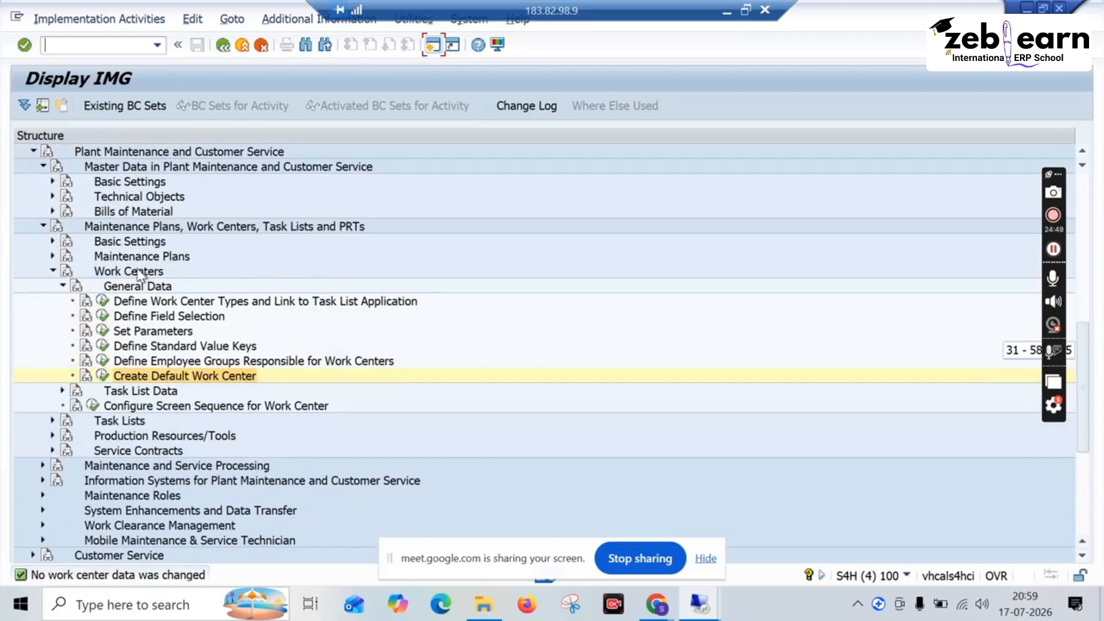
click(63, 286)
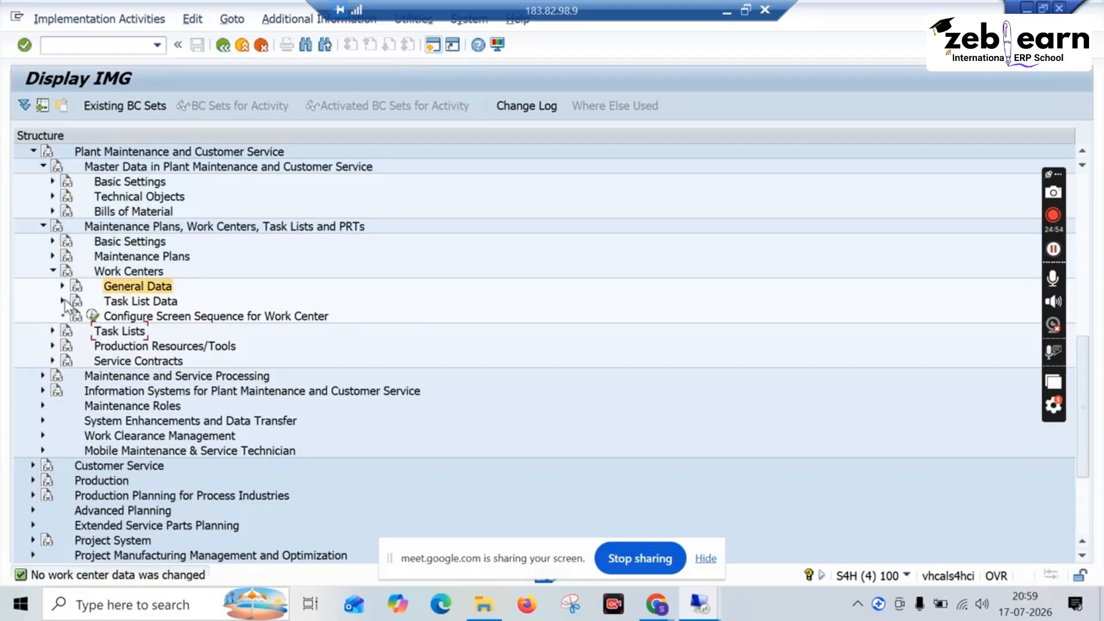
click(63, 300)
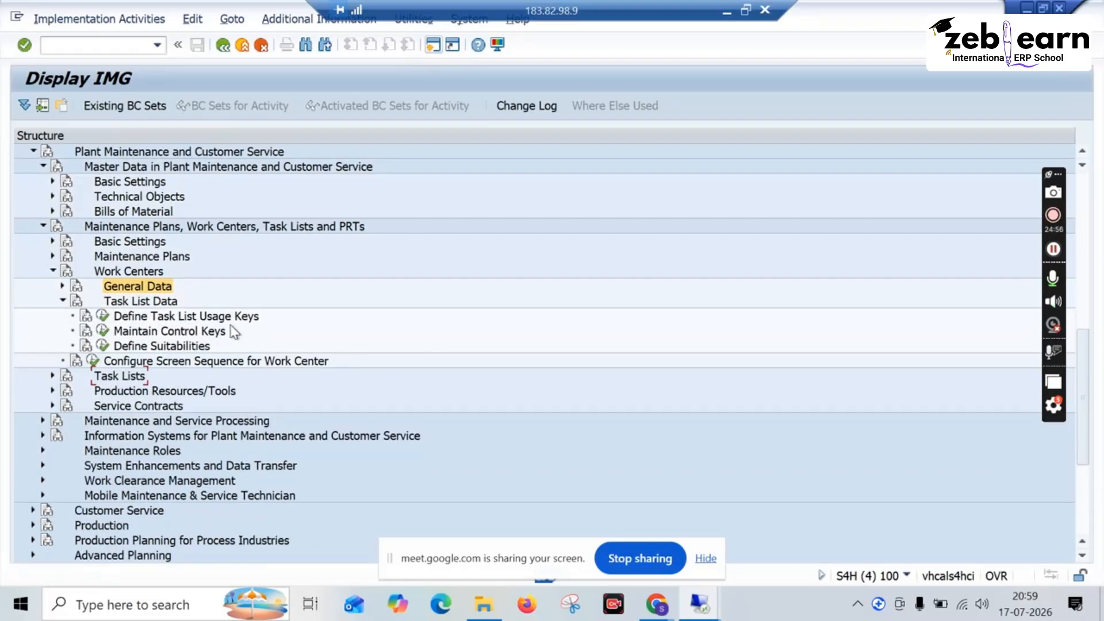
click(103, 316)
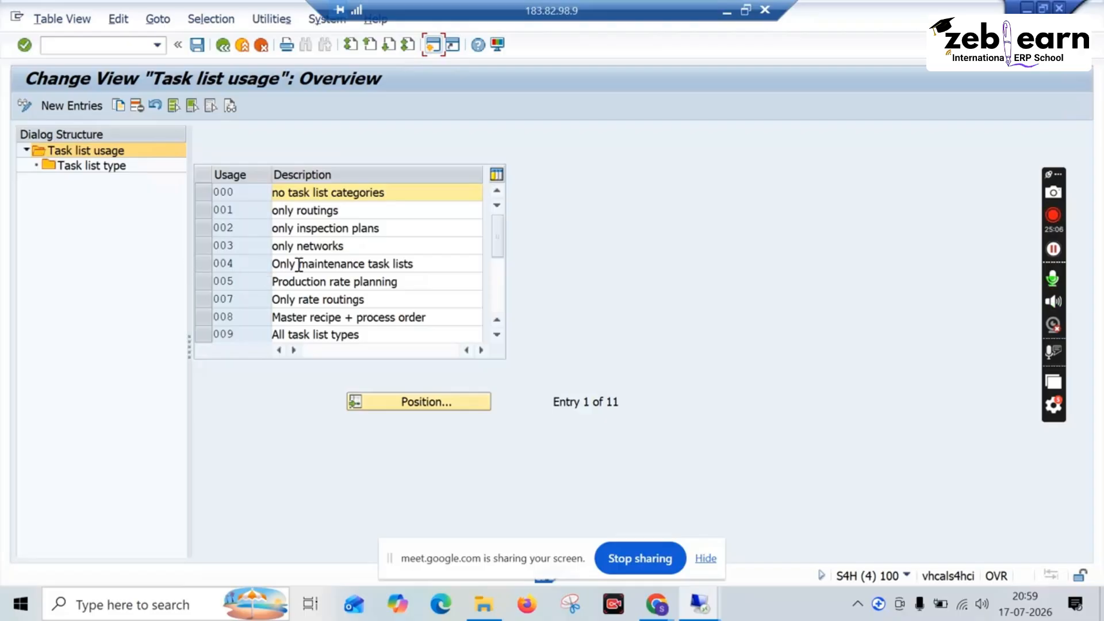
Step: Copy task list usage 004 as 011 with the description Only task lists, including all dependent entries
click(413, 262)
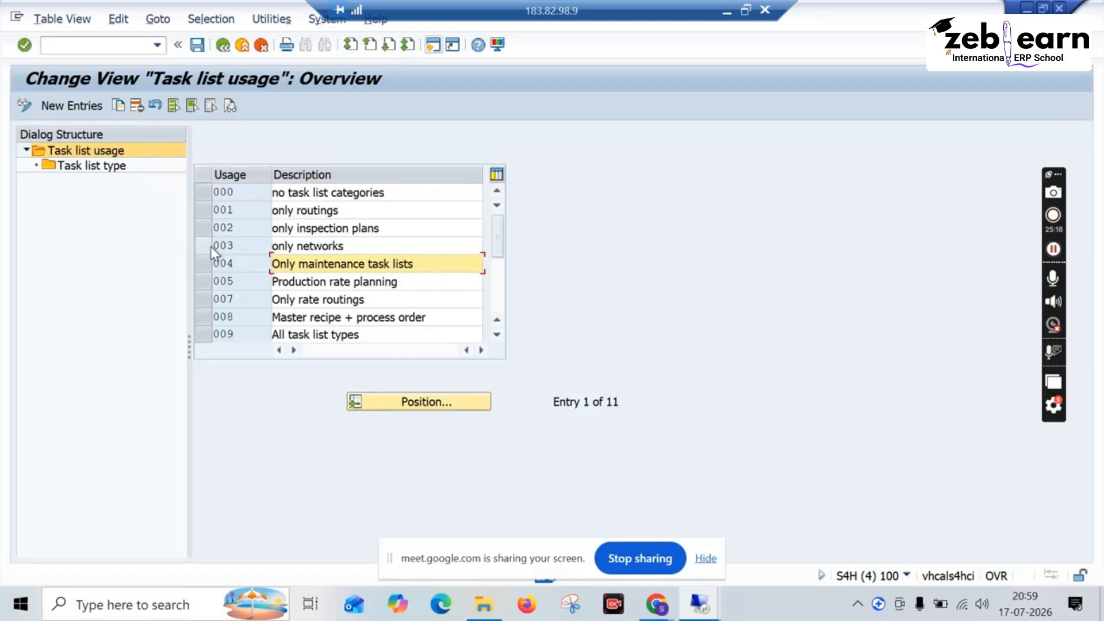
click(205, 260)
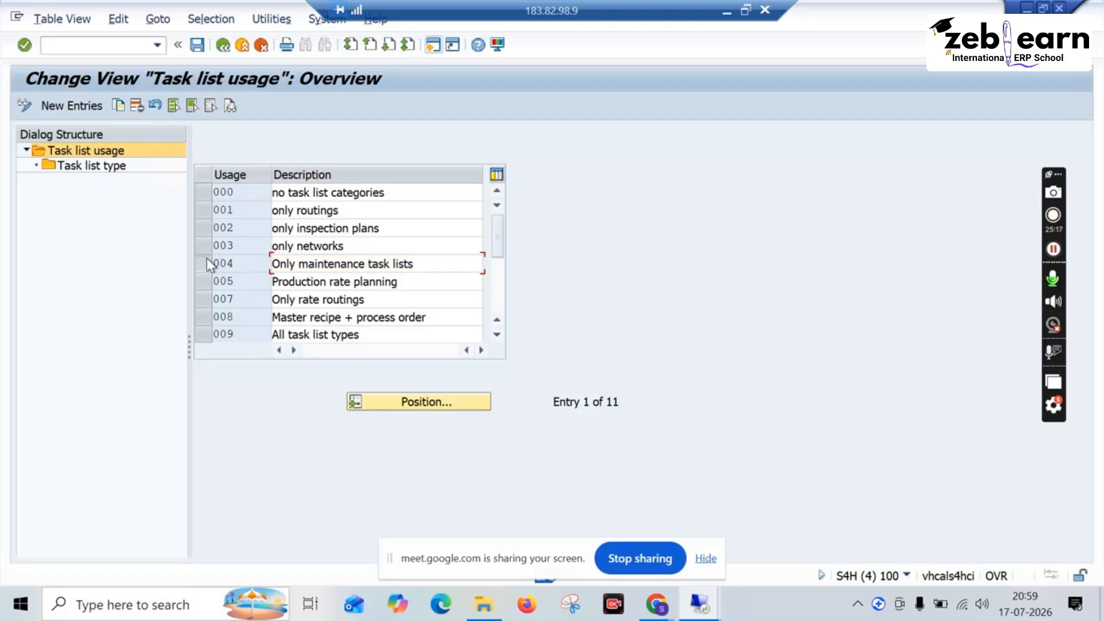
click(120, 106)
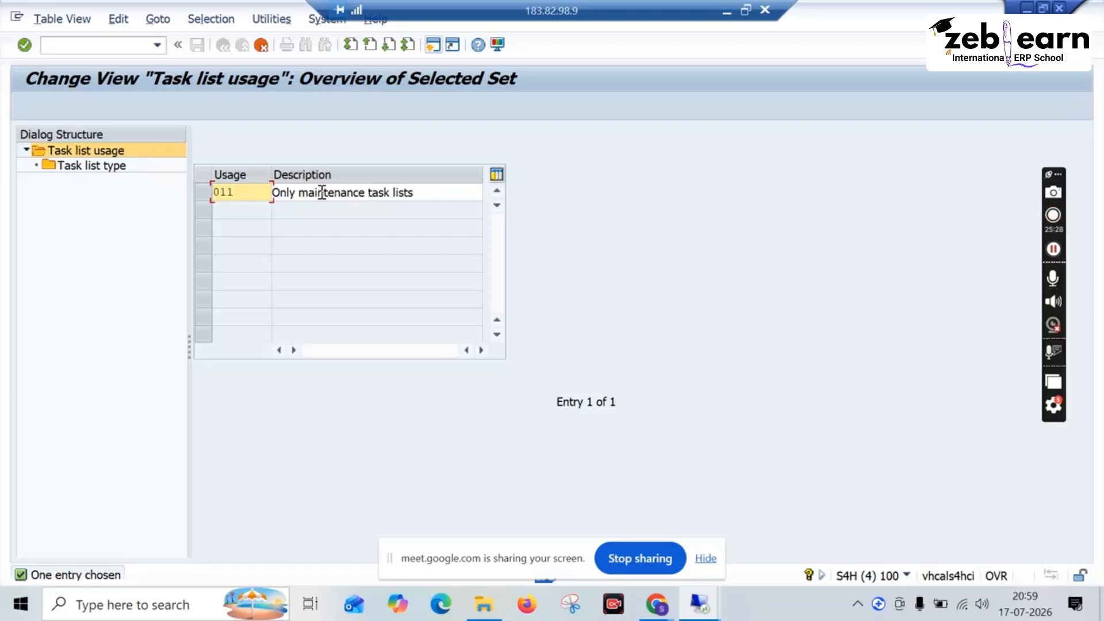
drag(368, 193, 301, 193)
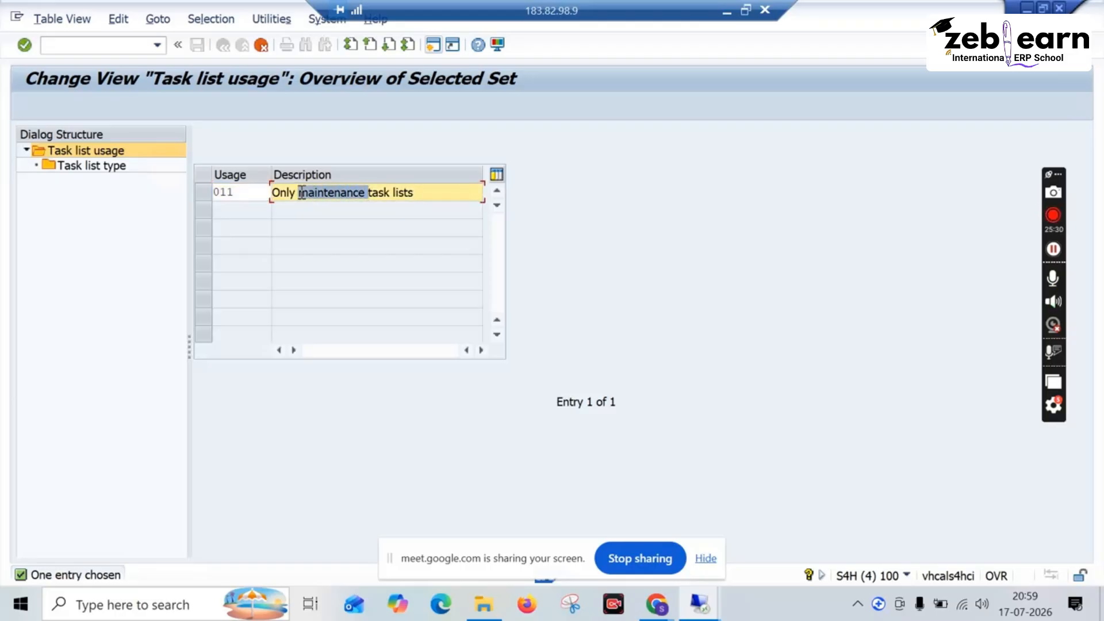
key(Delete)
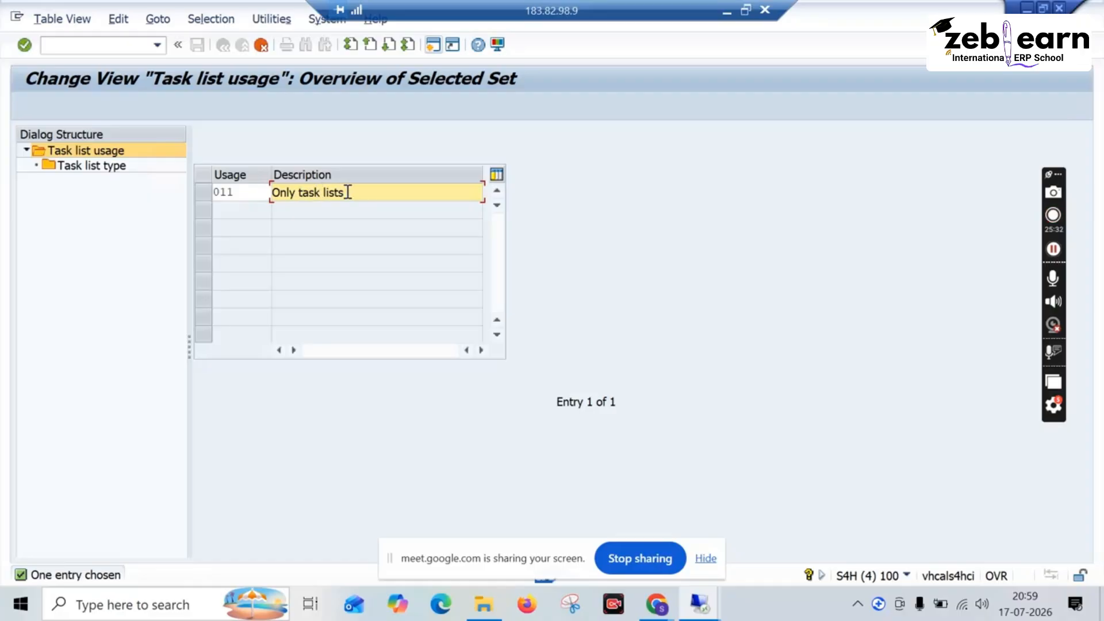
key(Return)
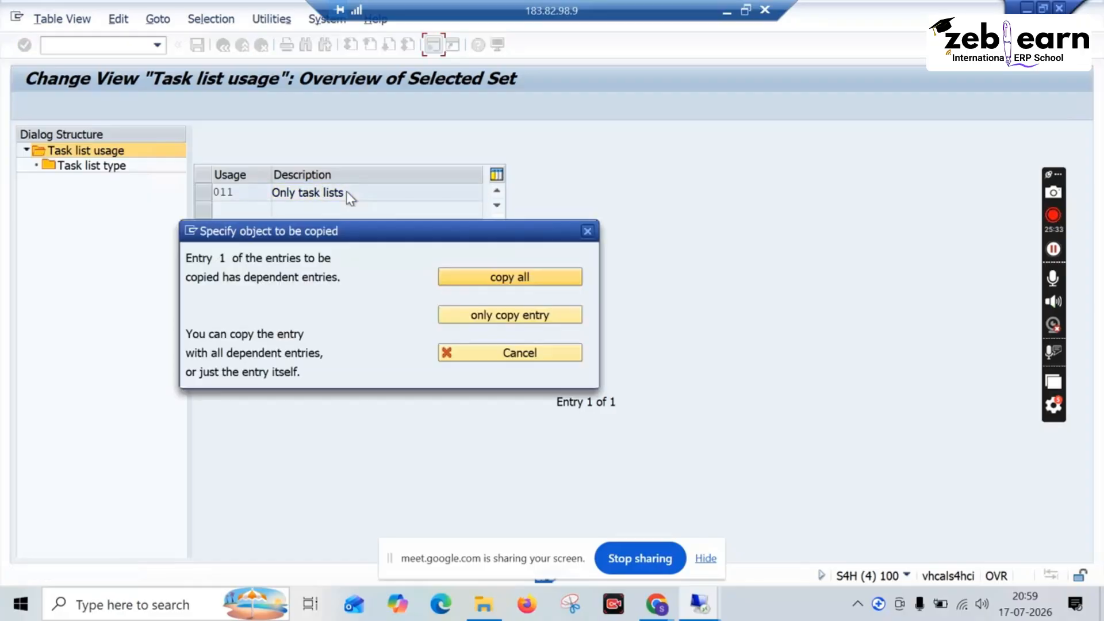
click(458, 275)
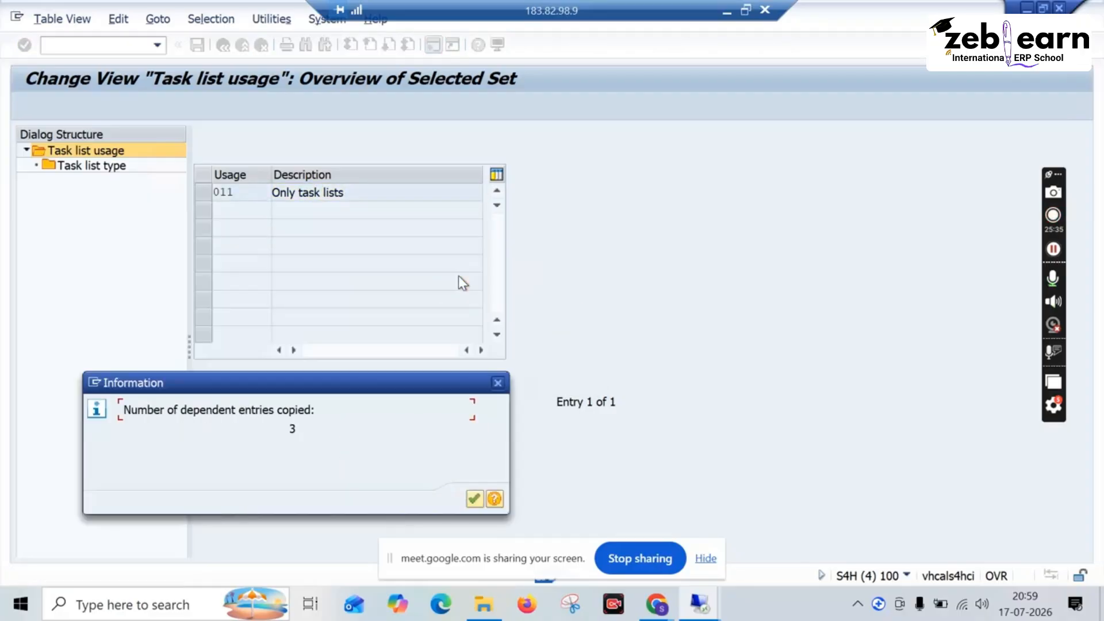
click(475, 499)
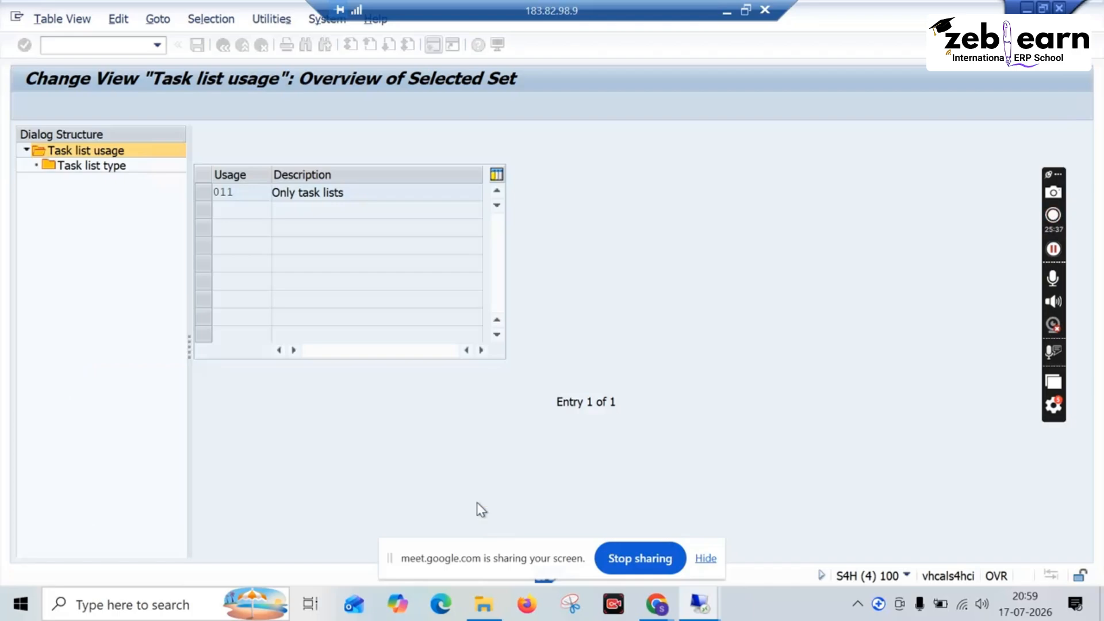
Step: Enable the until release indicator for task list types A, E and T of usage 011
click(203, 192)
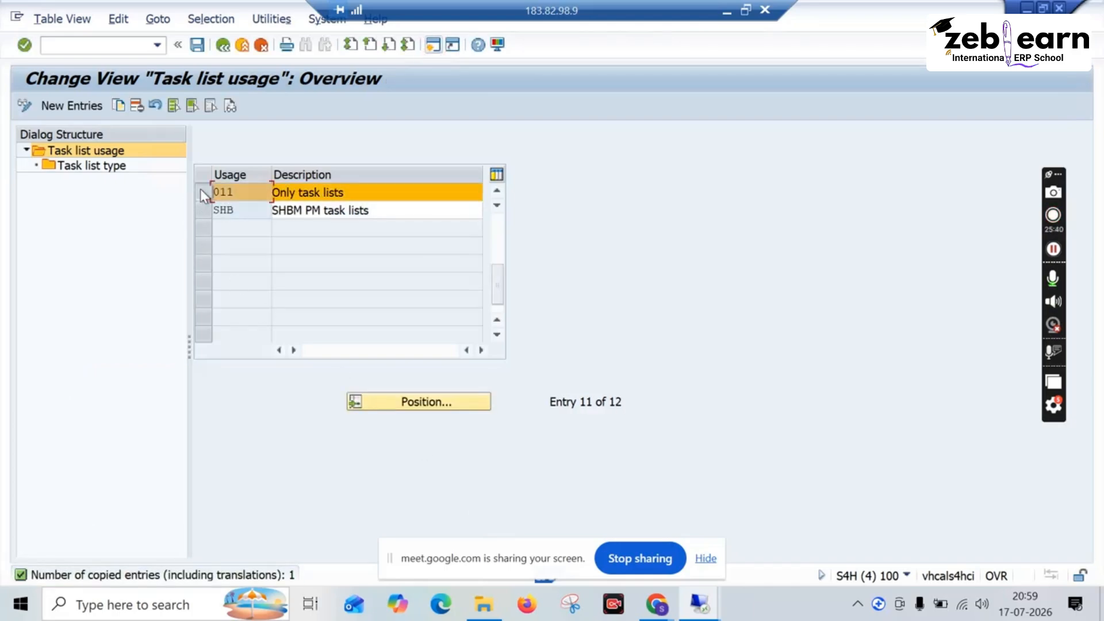
double_click(91, 165)
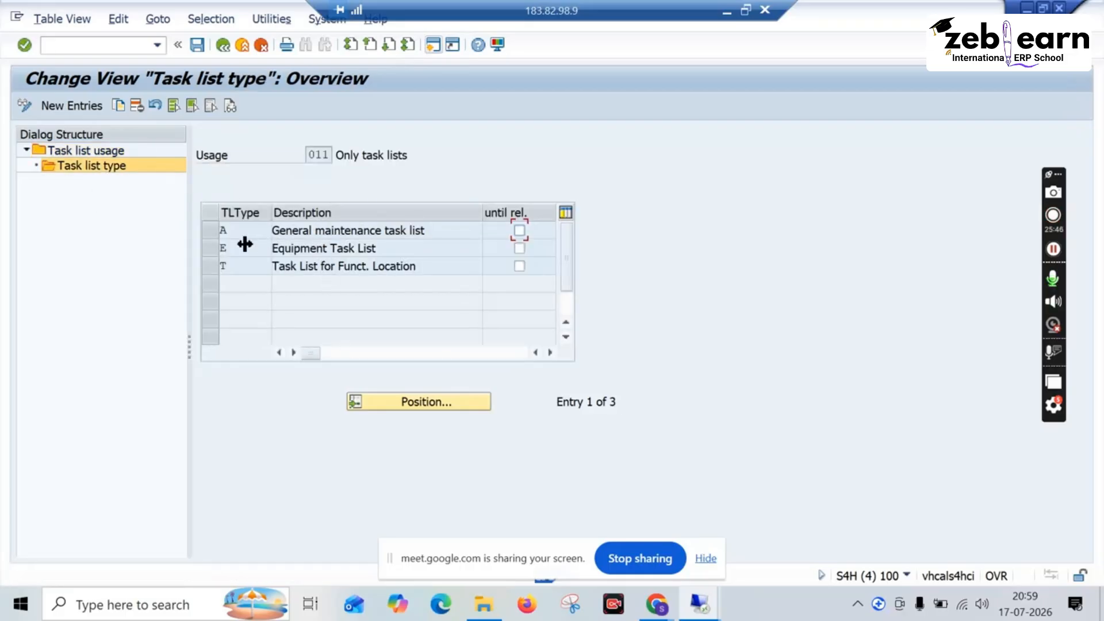
click(519, 230)
click(519, 248)
click(519, 266)
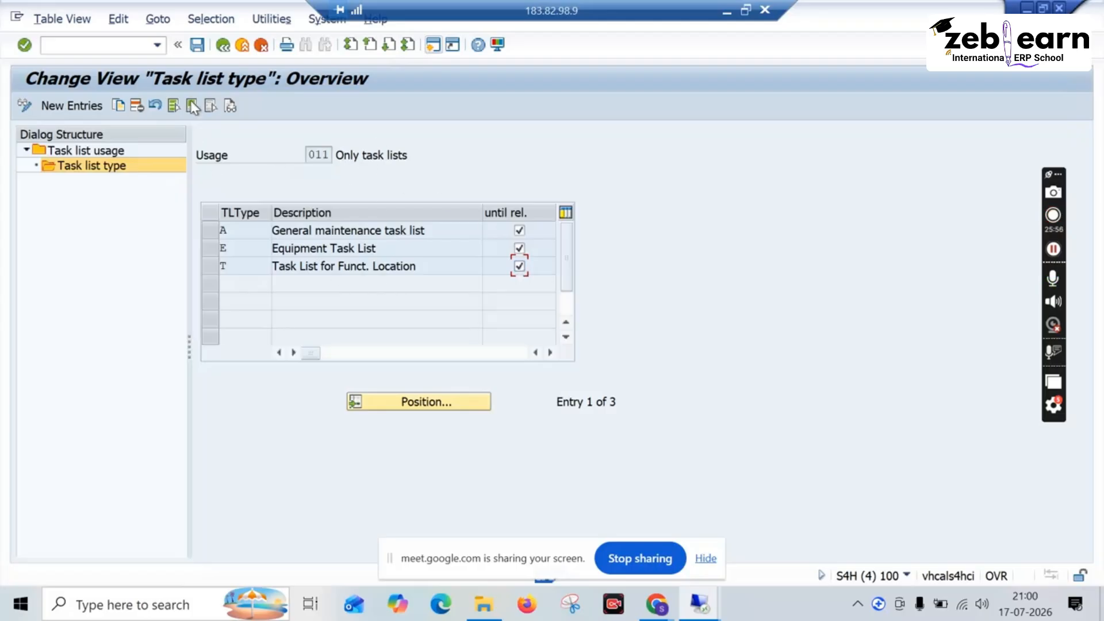
Step: Save the task list usage settings to the proposed customizing request and return to the IMG
click(197, 44)
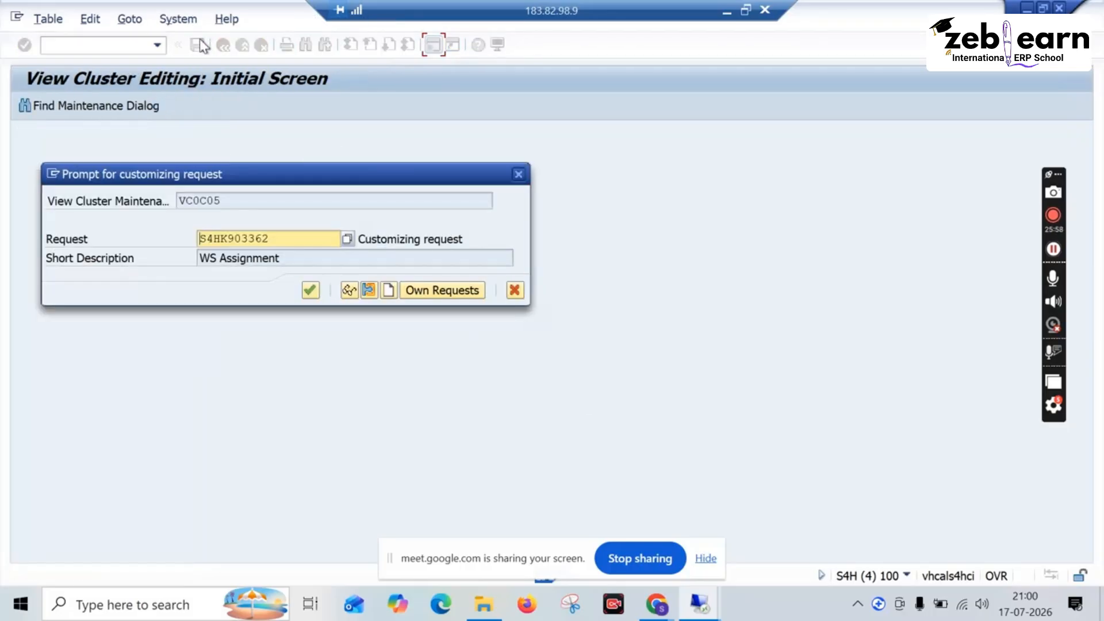
click(310, 291)
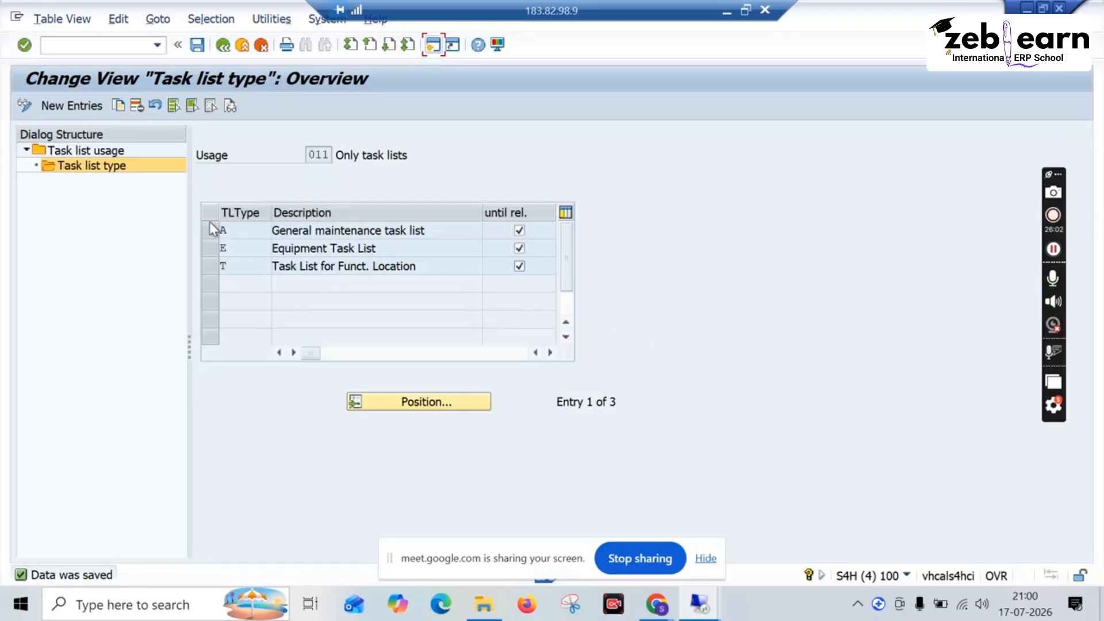
click(224, 53)
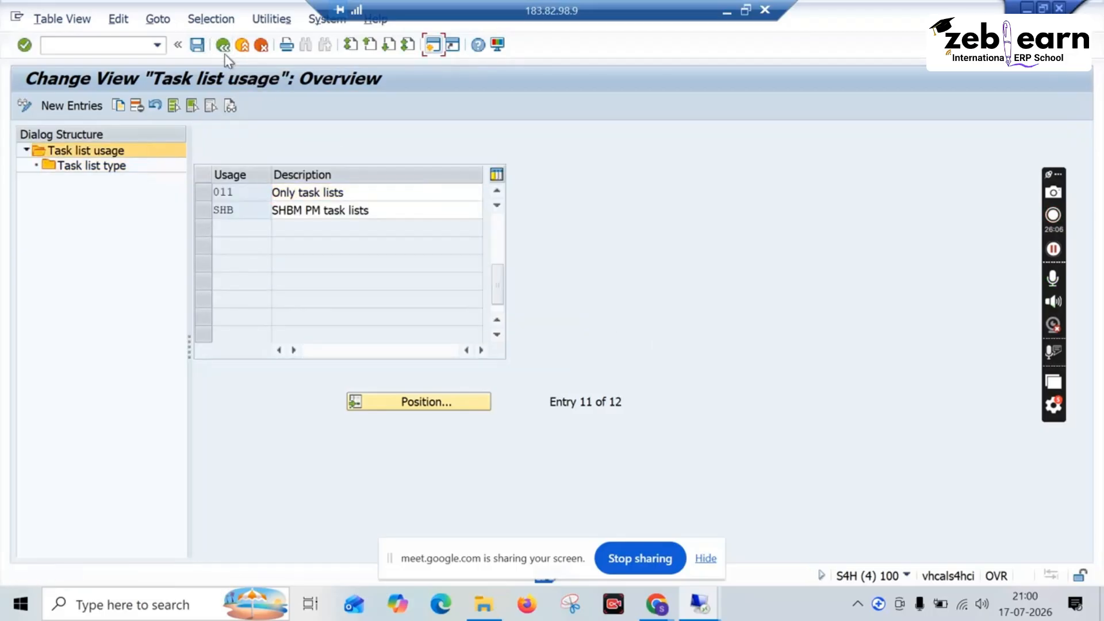
click(225, 54)
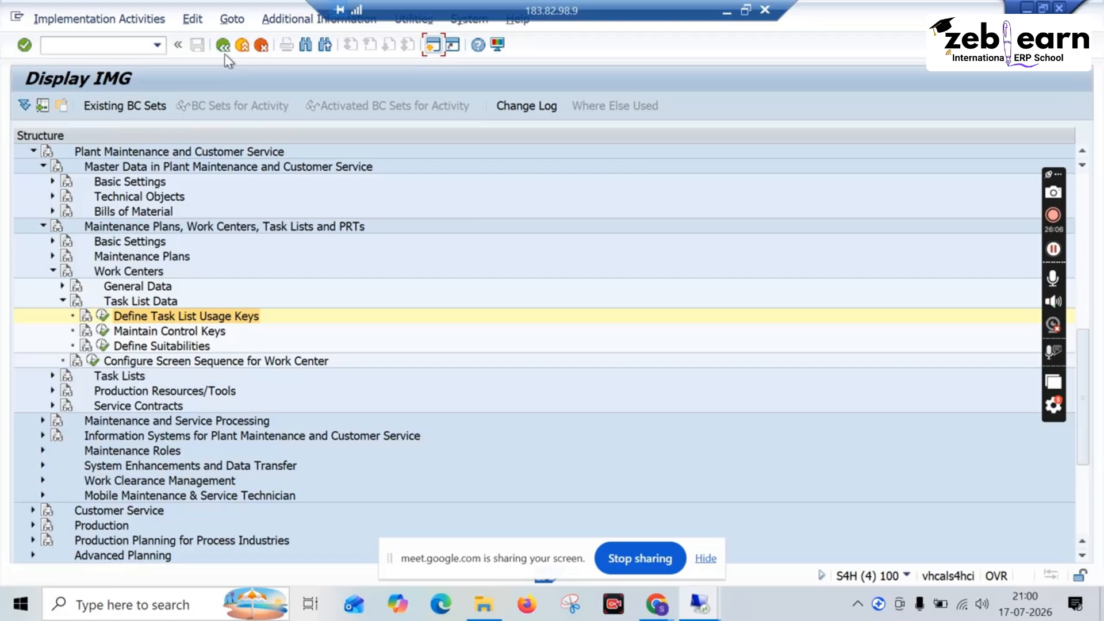
Step: Open the Maintain Control Keys activity and examine the plant maintenance control keys for operations, including PM01, PM02 and PM03
click(211, 334)
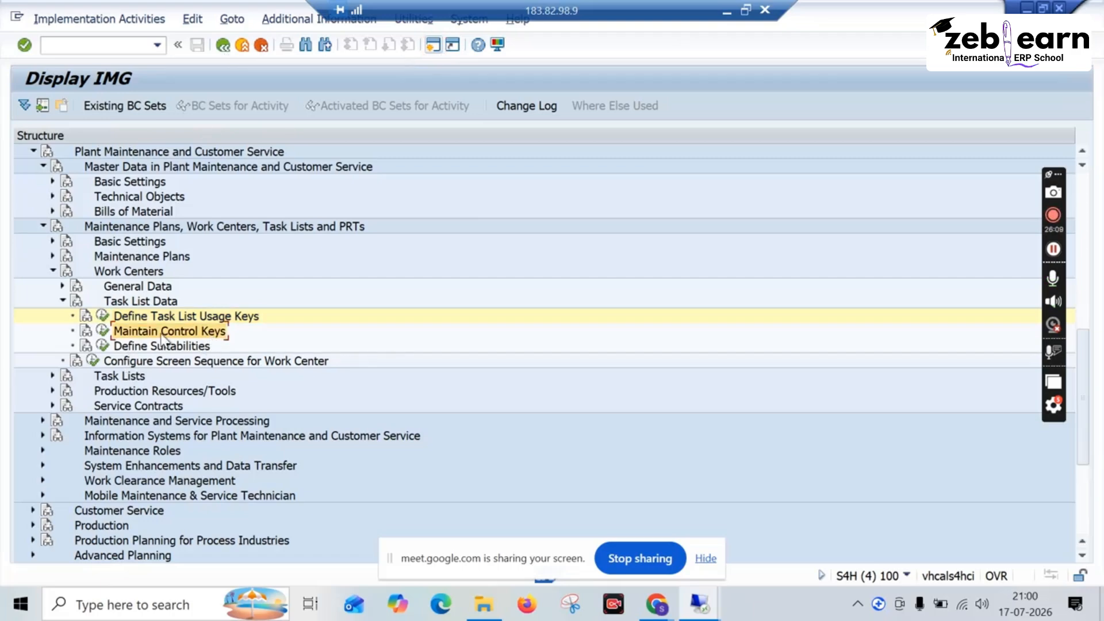
click(102, 331)
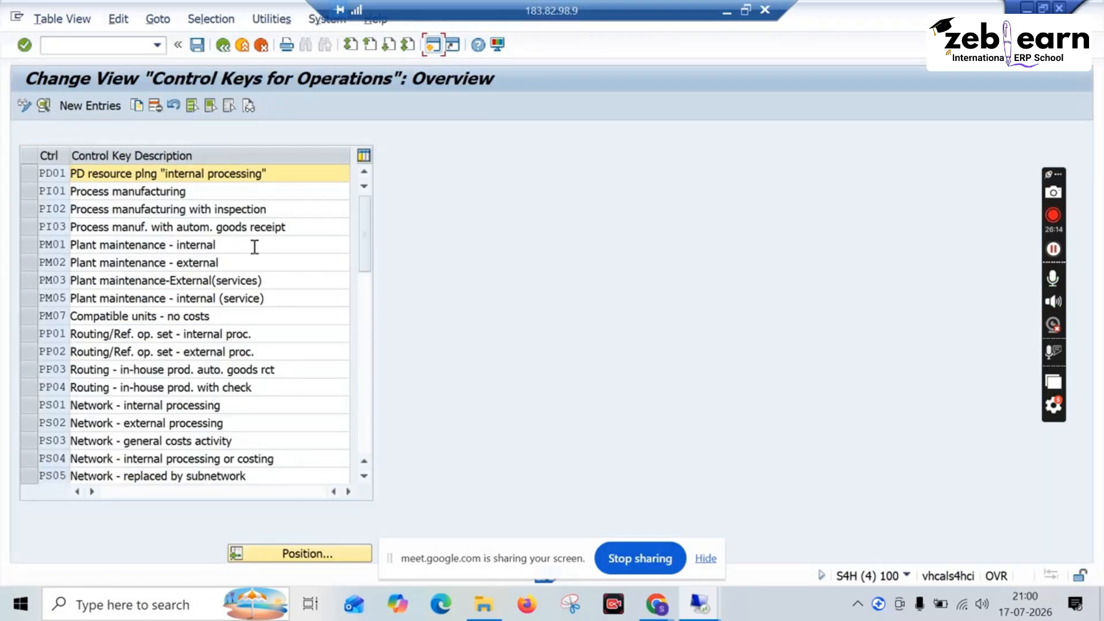
drag(360, 238, 362, 322)
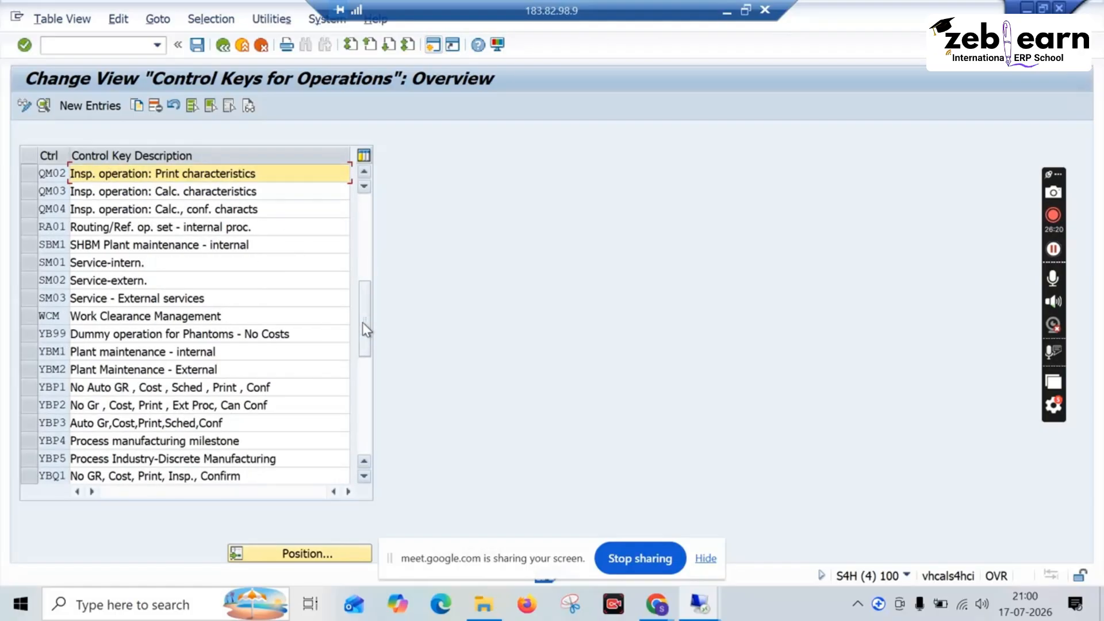
mouse_move(362, 322)
mouse_down()
mouse_move(365, 366)
mouse_move(361, 325)
mouse_up()
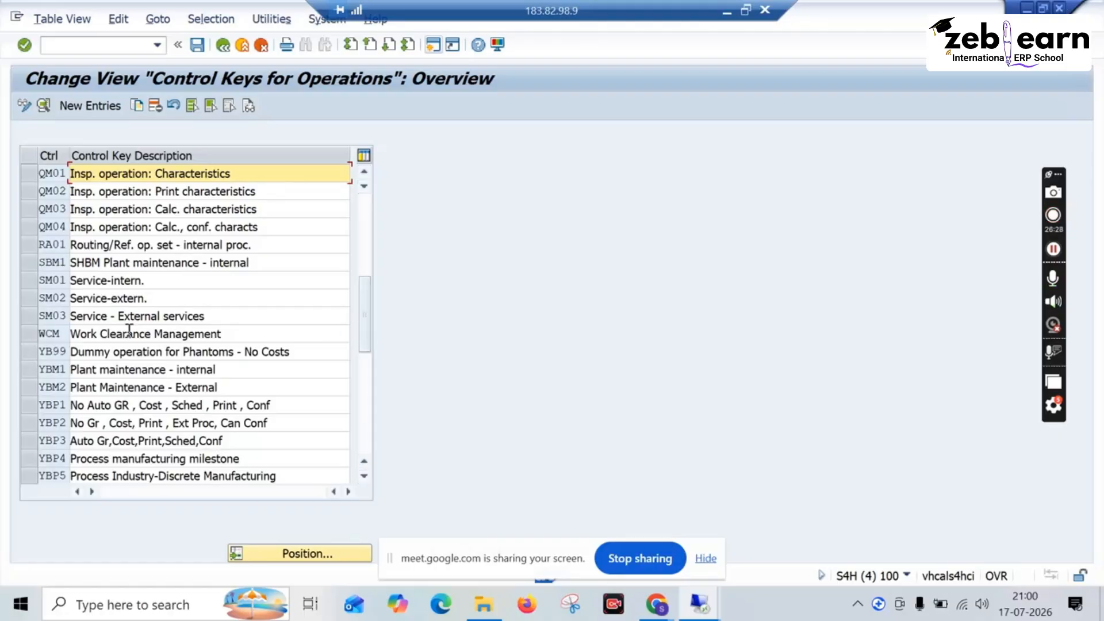
scroll(130, 329, up, 4)
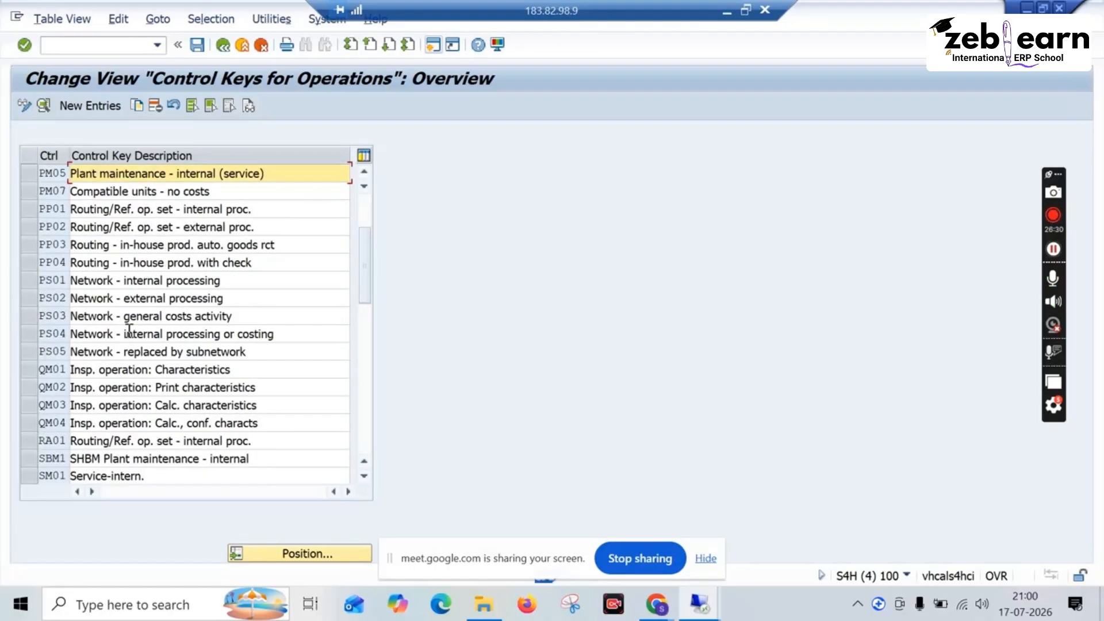
scroll(130, 330, up, 2)
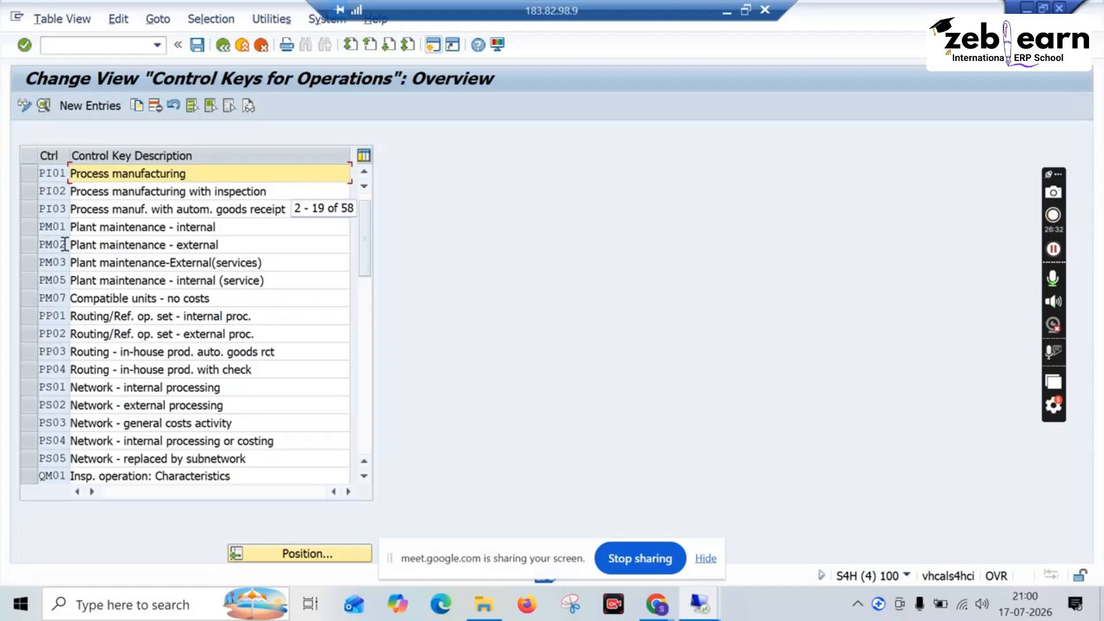
click(31, 228)
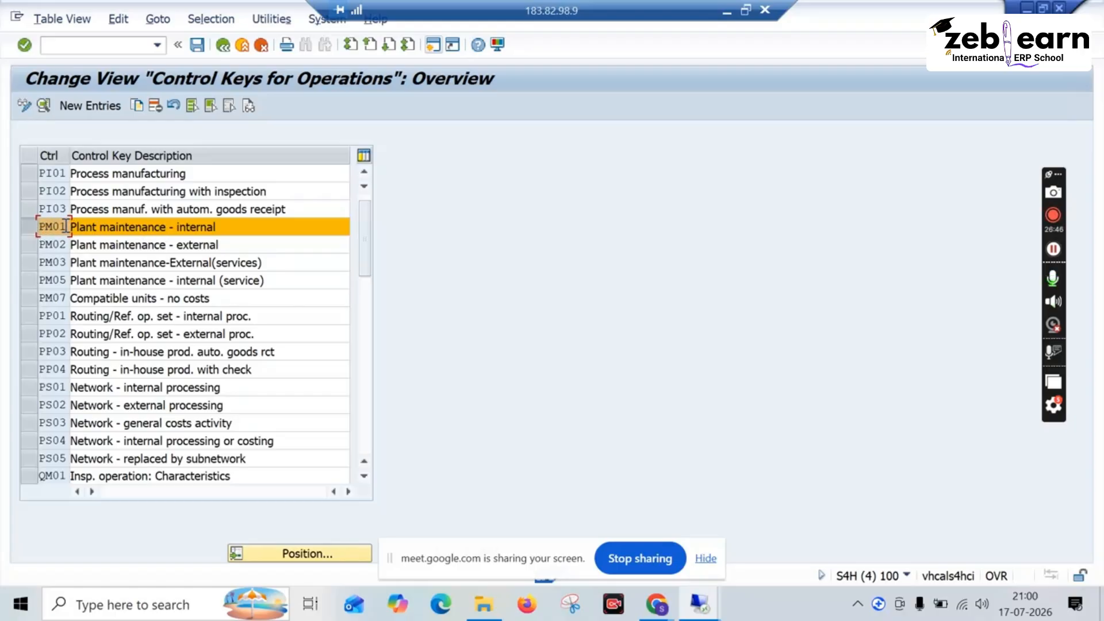
drag(64, 226, 41, 223)
click(131, 263)
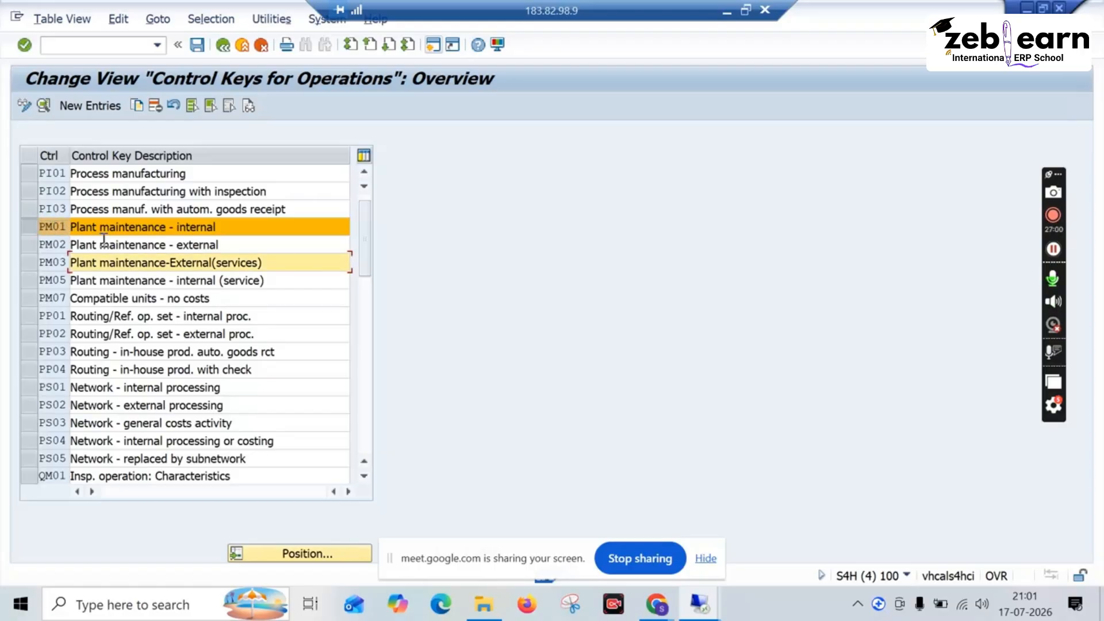
key(Up)
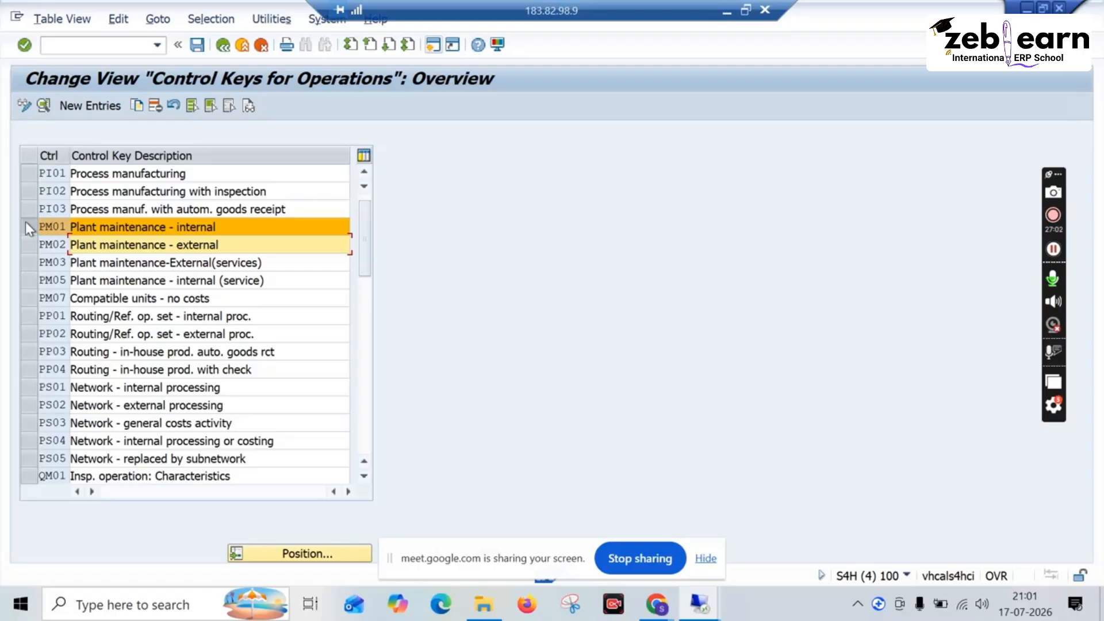
Step: Start a copy of control key PM01 and enter ZM01 as the new control key
click(30, 226)
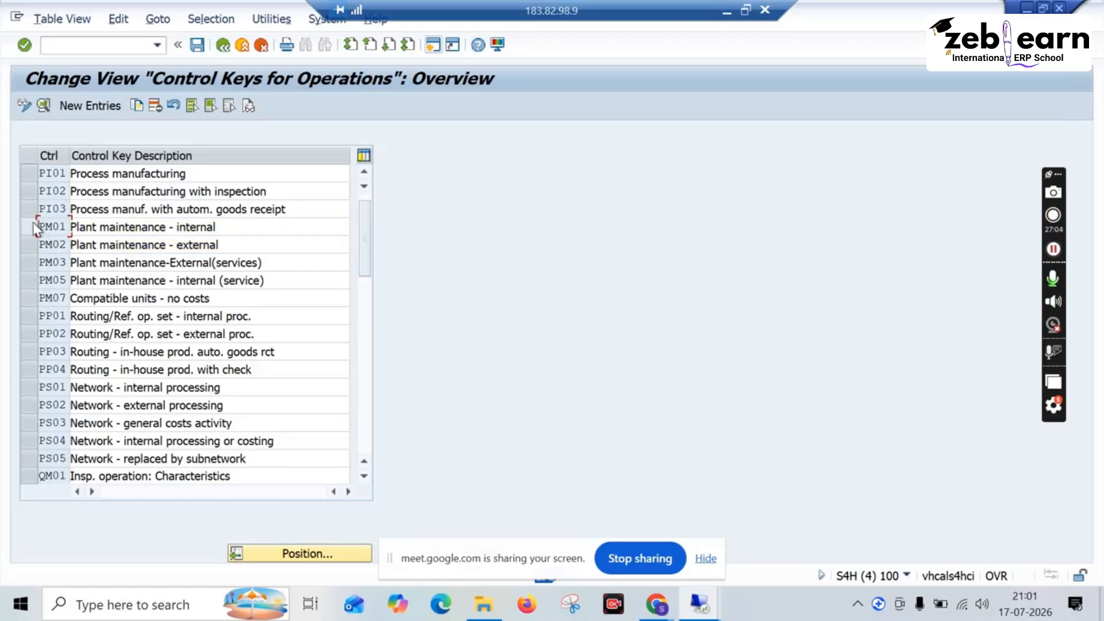
click(33, 227)
click(137, 106)
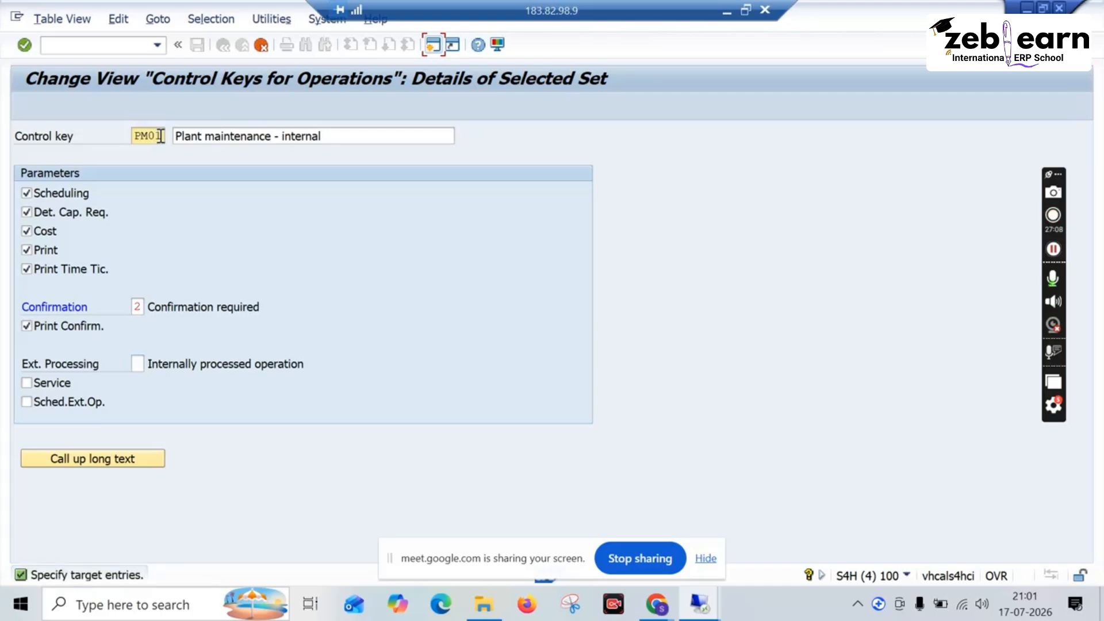
key(BackSpace)
key(BackSpace)
key(BackSpace)
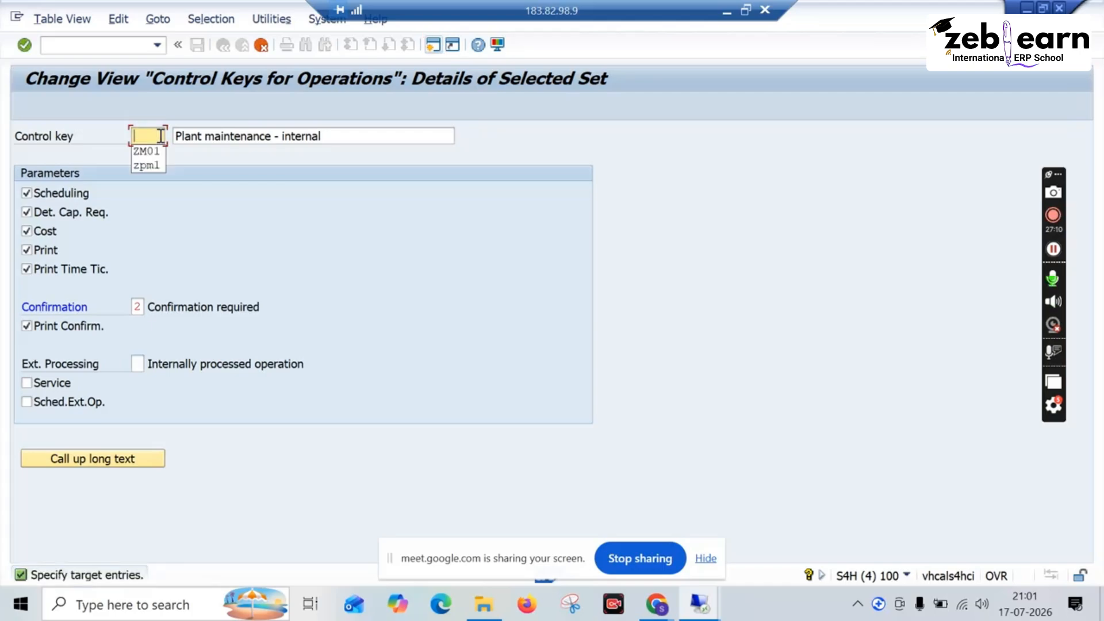
text(ZM01)
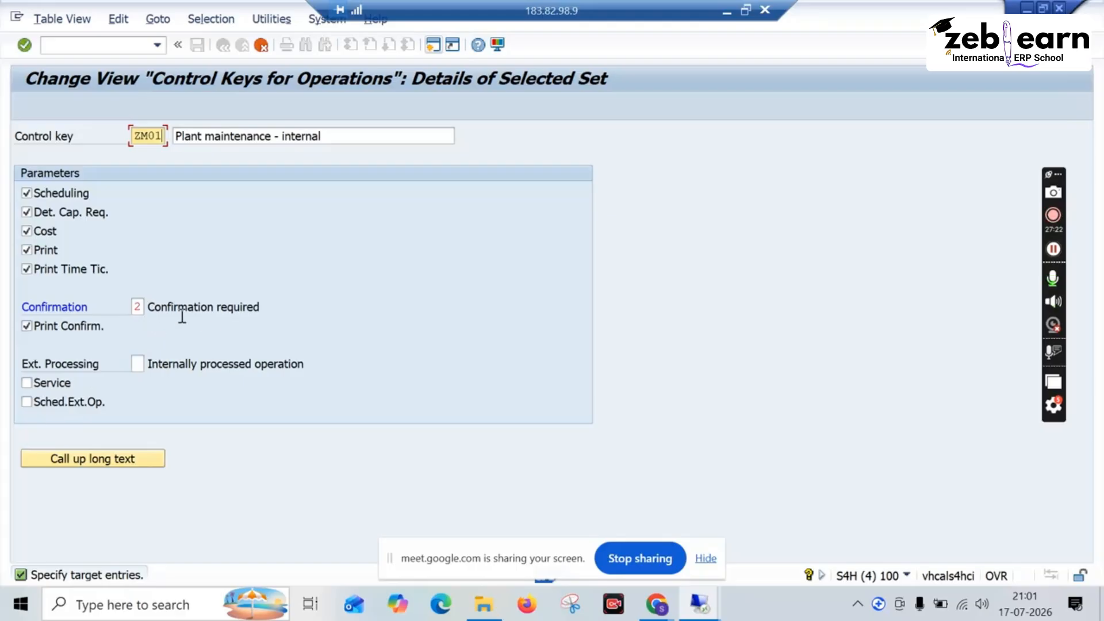
Step: Examine the available confirmation options for the copied control key, leaving the setting at Confirmation required
click(138, 307)
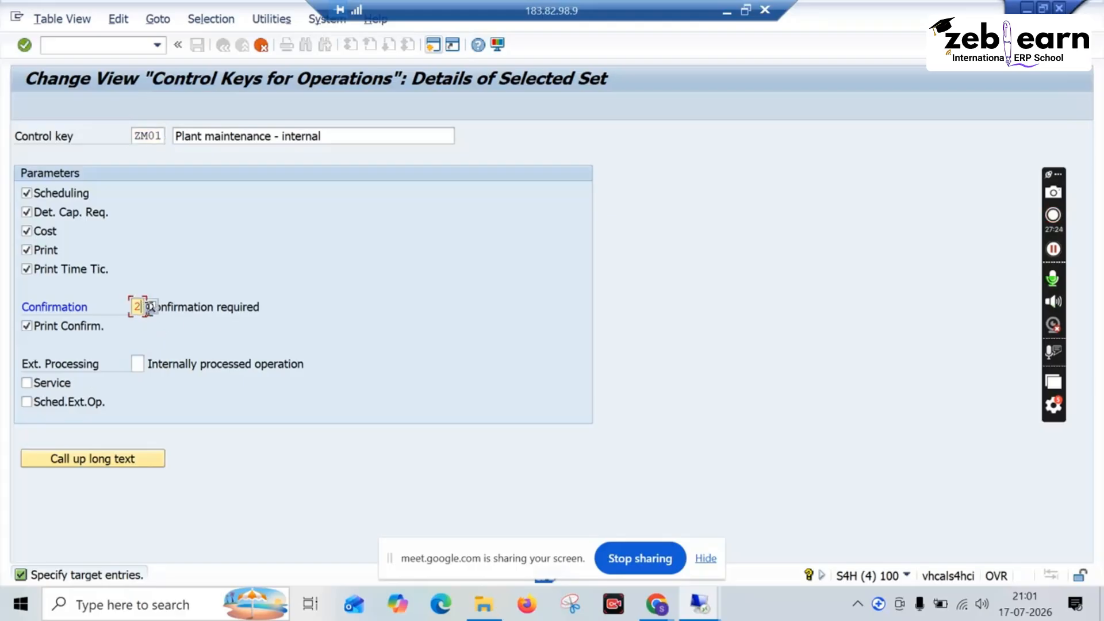
click(150, 307)
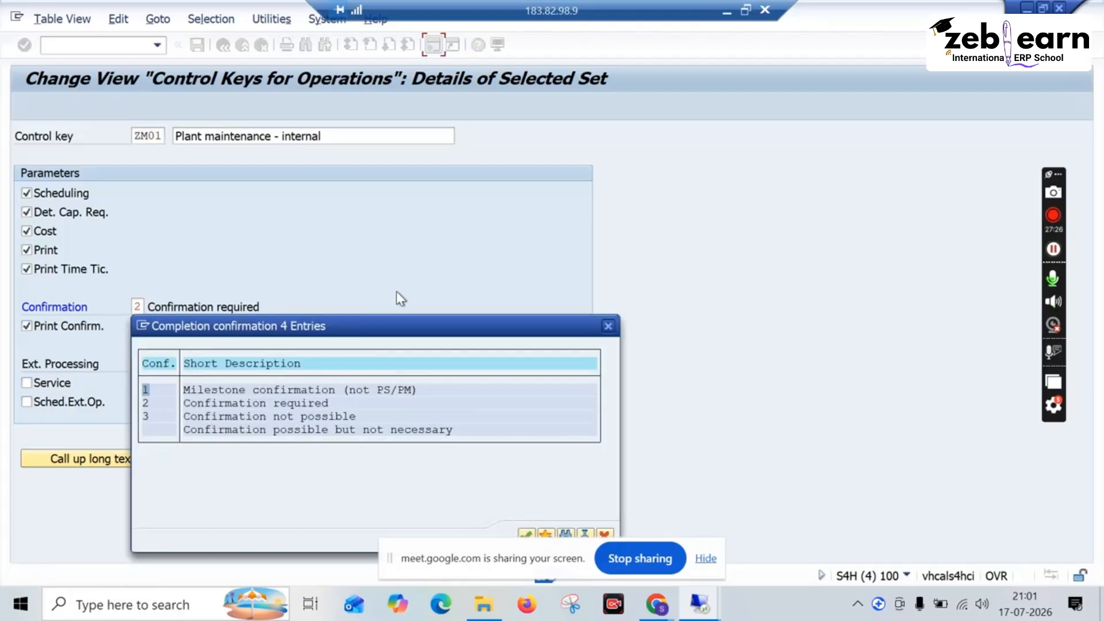
drag(395, 338, 402, 316)
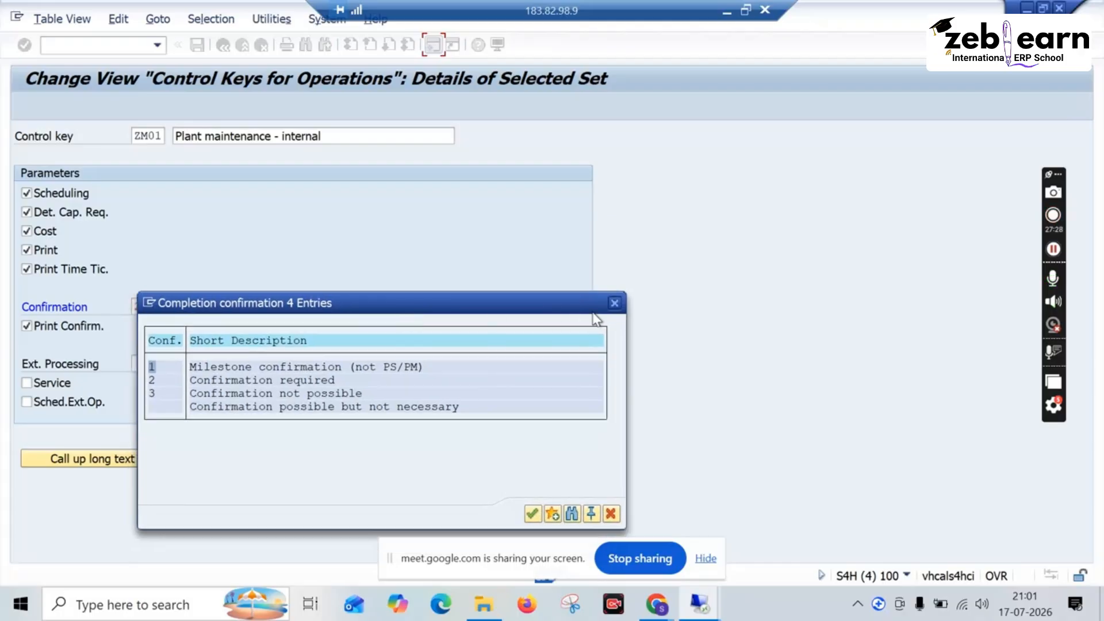
click(614, 304)
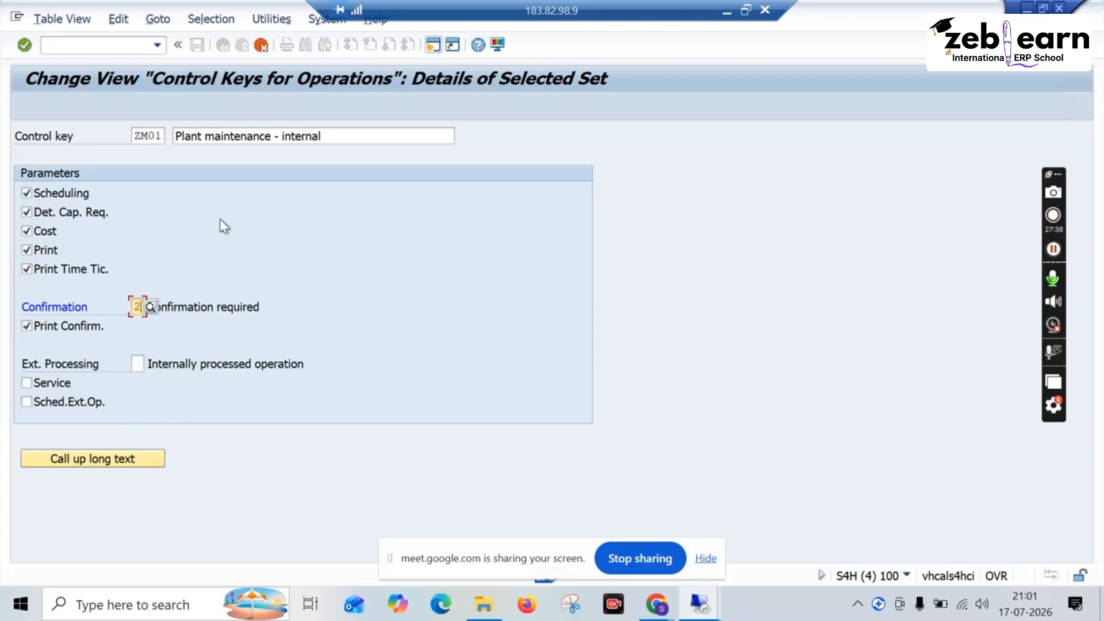
Step: Create the copied control key as ZZ01 and save it to the proposed customizing request
key(Return)
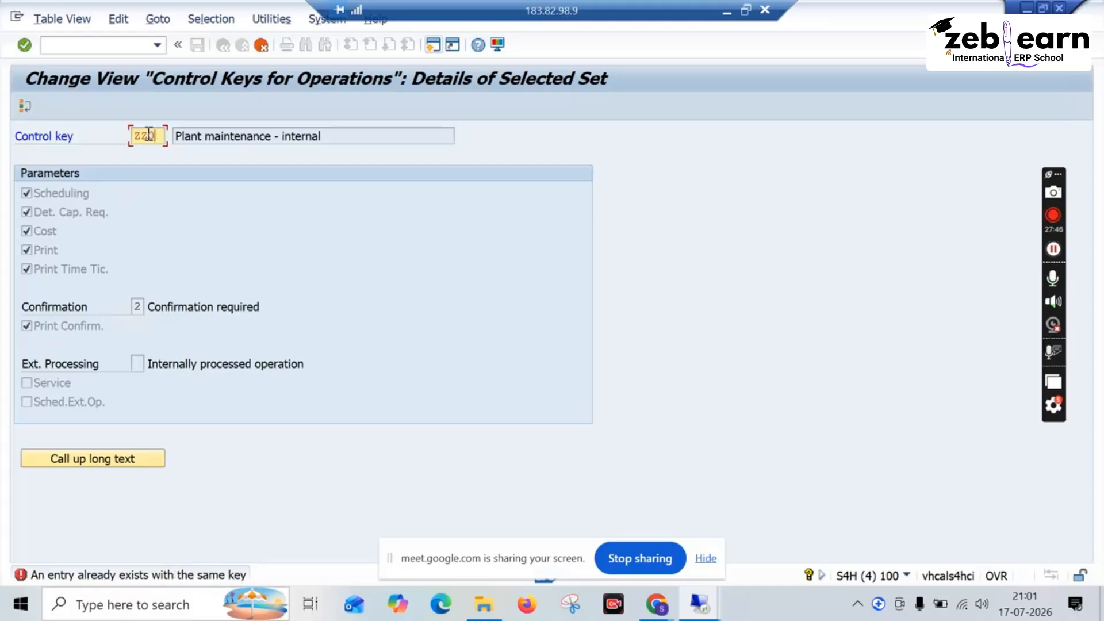
key(Return)
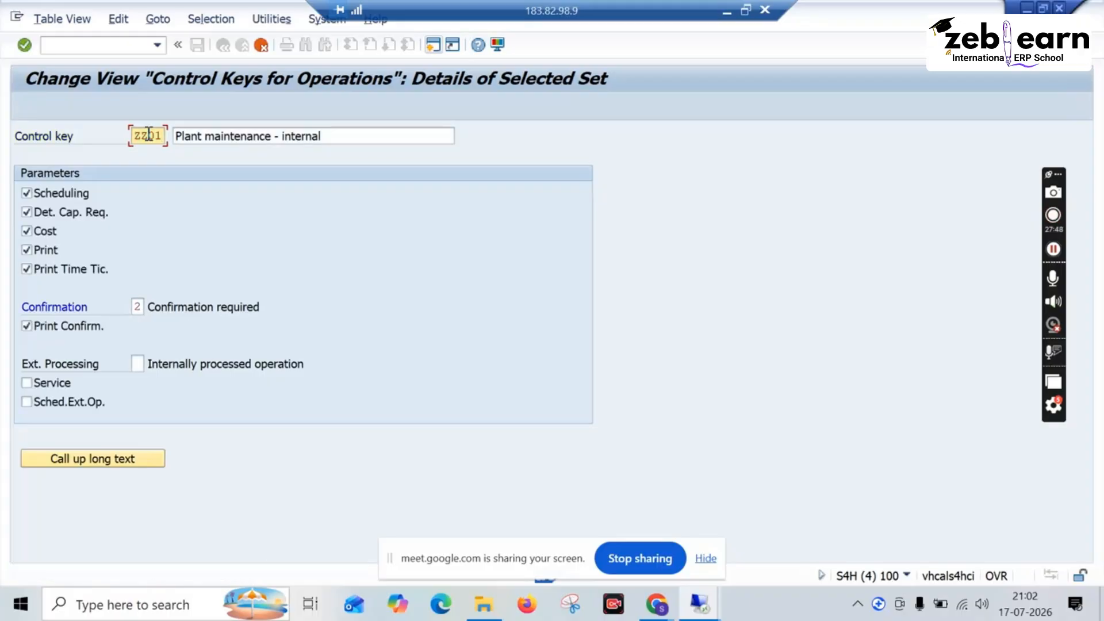
key(Return)
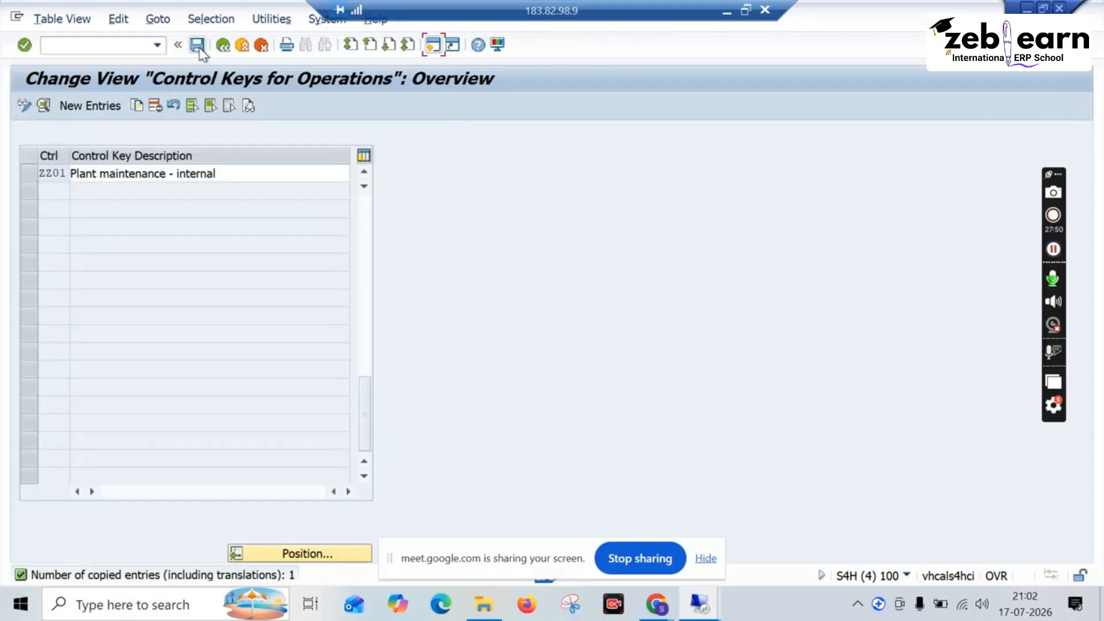
click(199, 49)
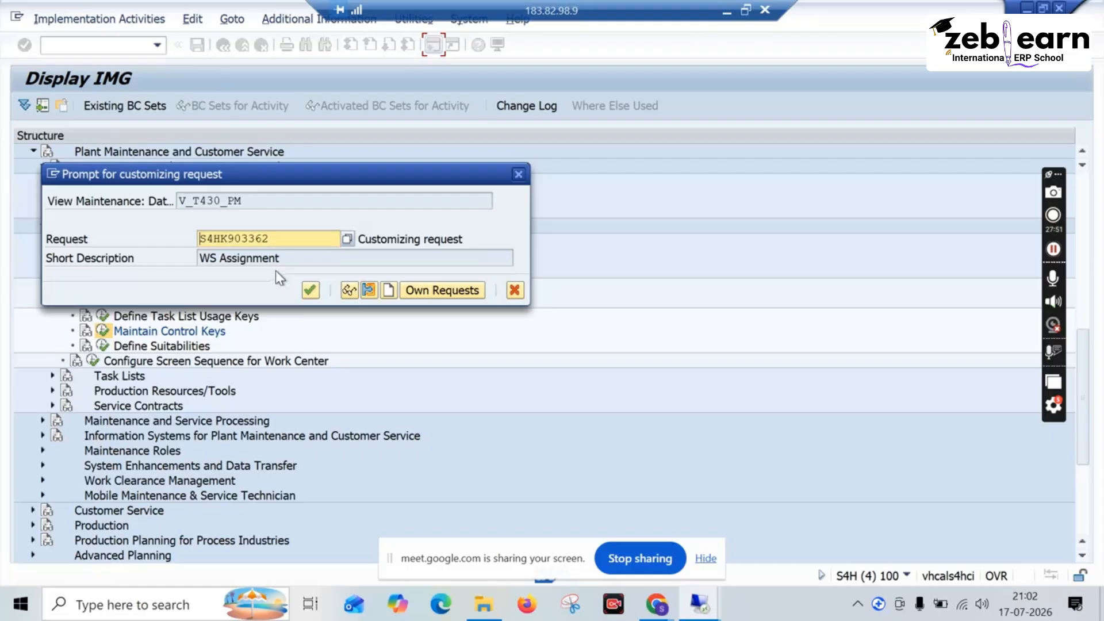
click(310, 290)
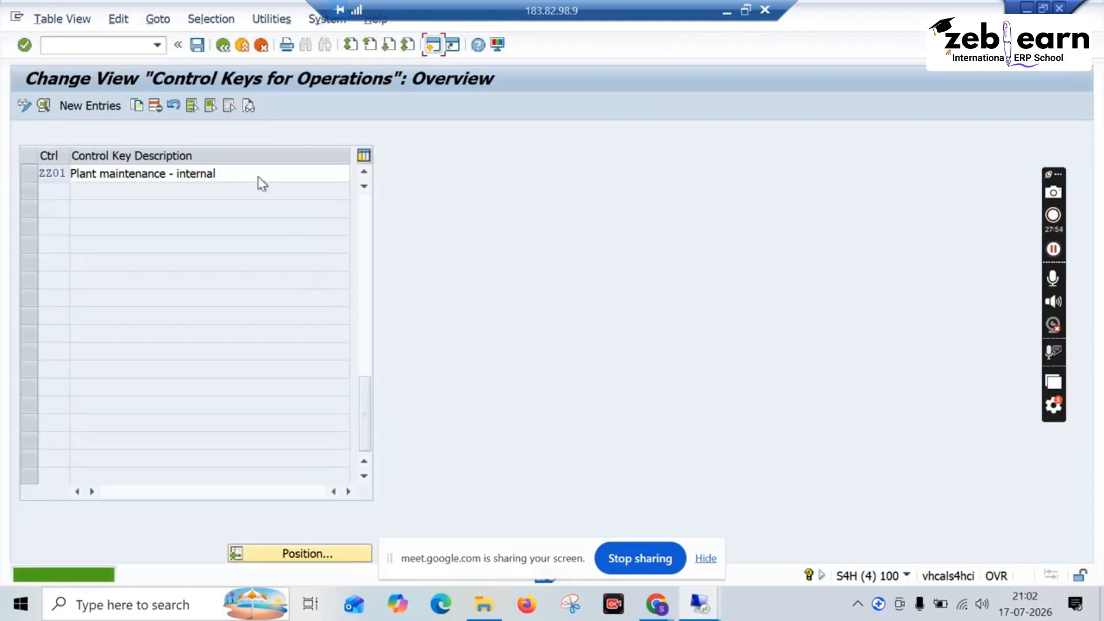
click(223, 47)
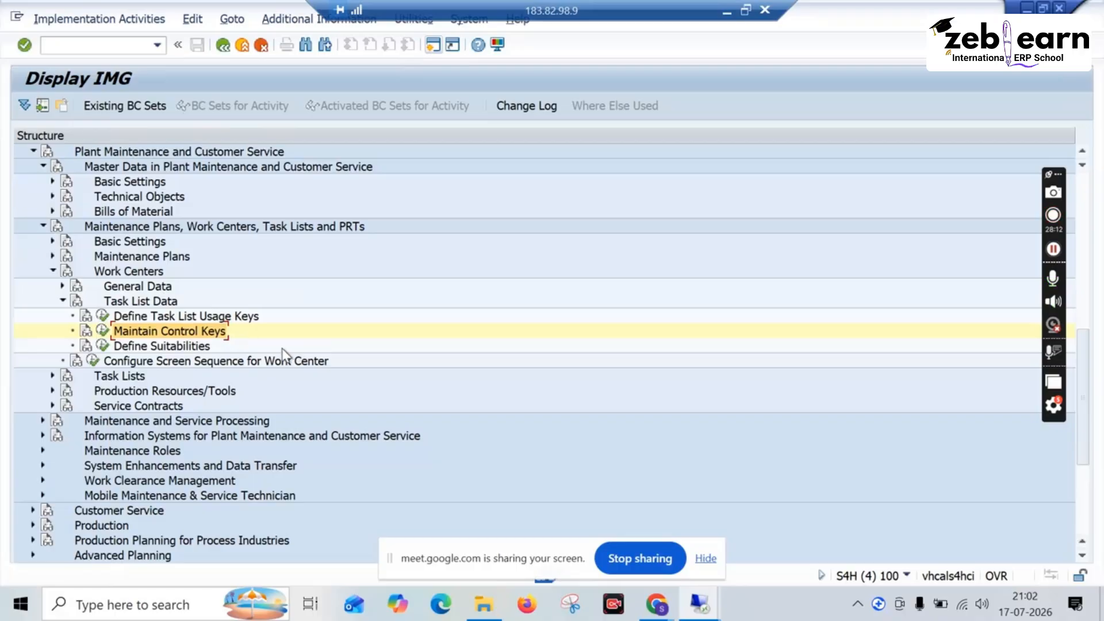
Step: Open Define Suitabilities for plant 1010 and start a copy of suitability 02 with 05 as the new key
click(103, 347)
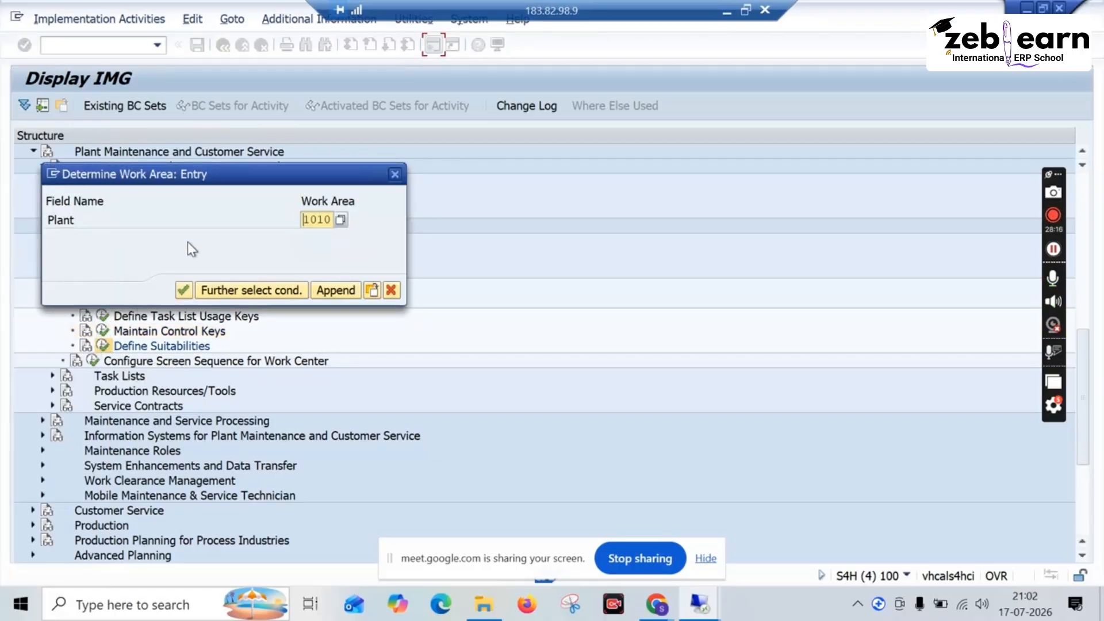
click(182, 288)
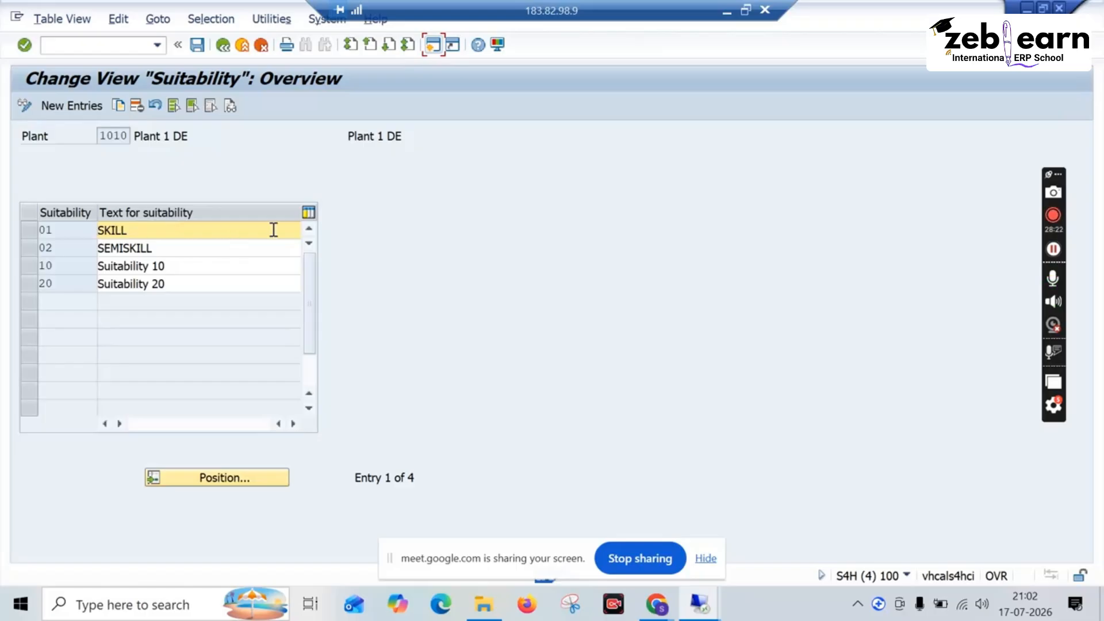
click(31, 249)
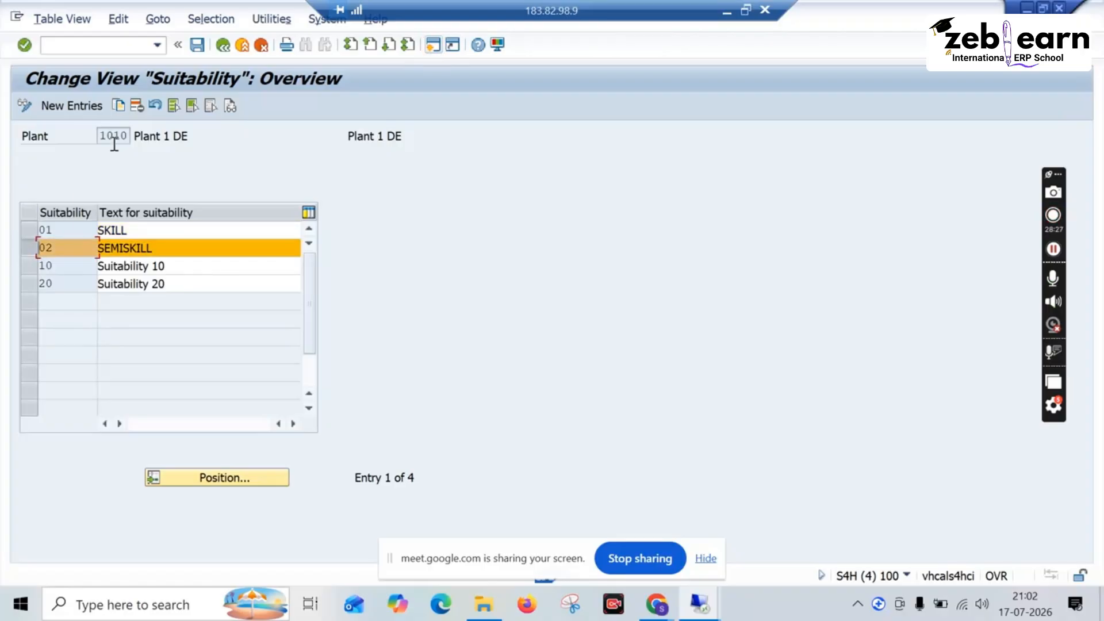
click(118, 107)
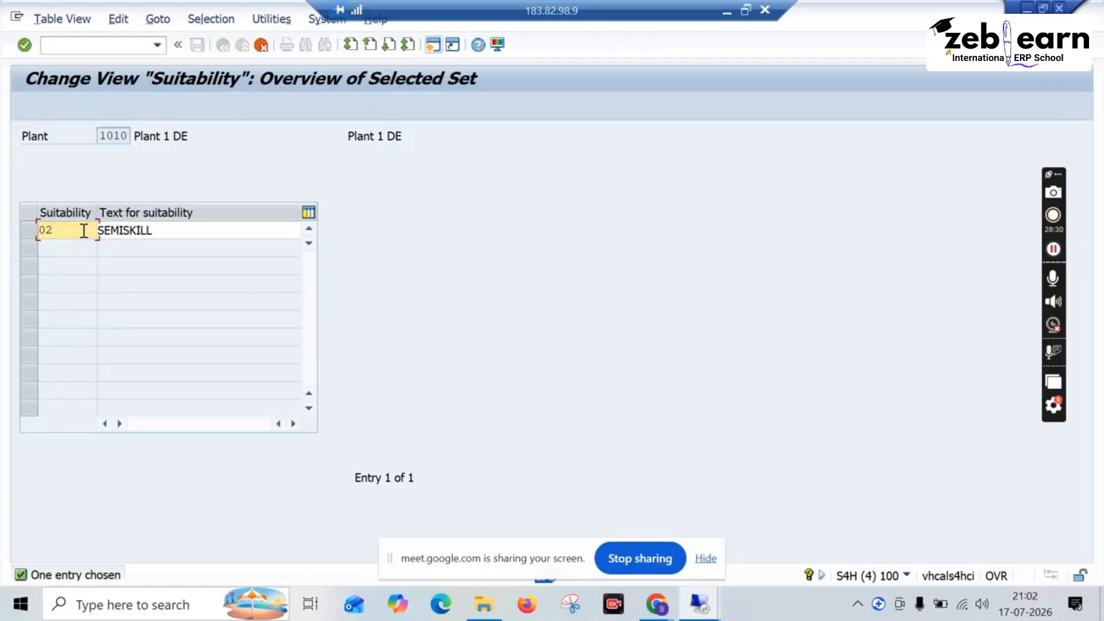
key(BackSpace)
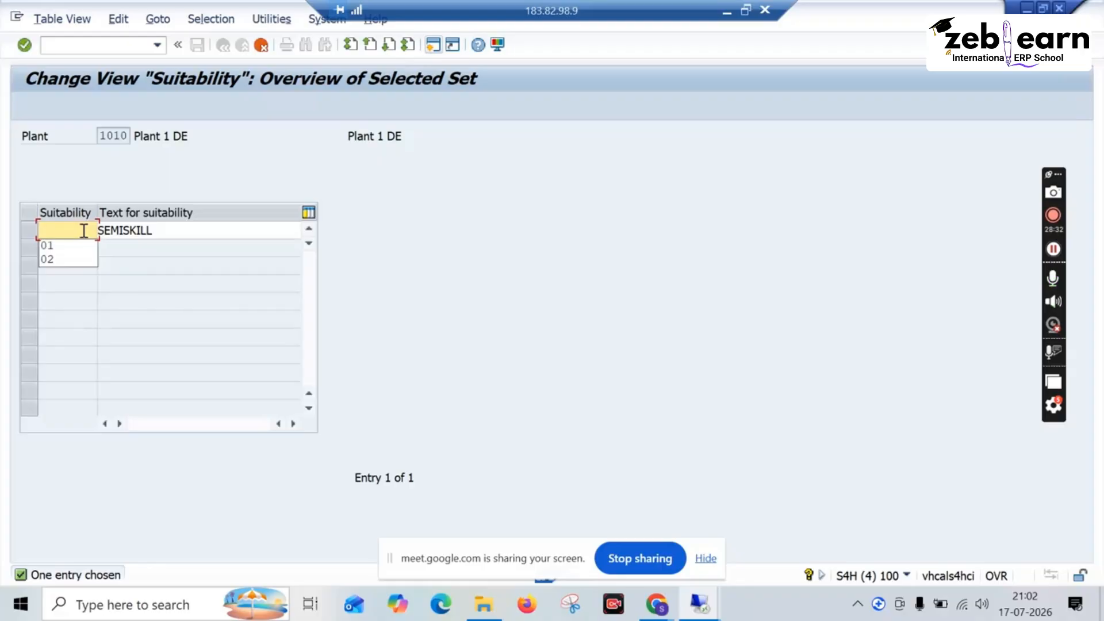
key(Insert)
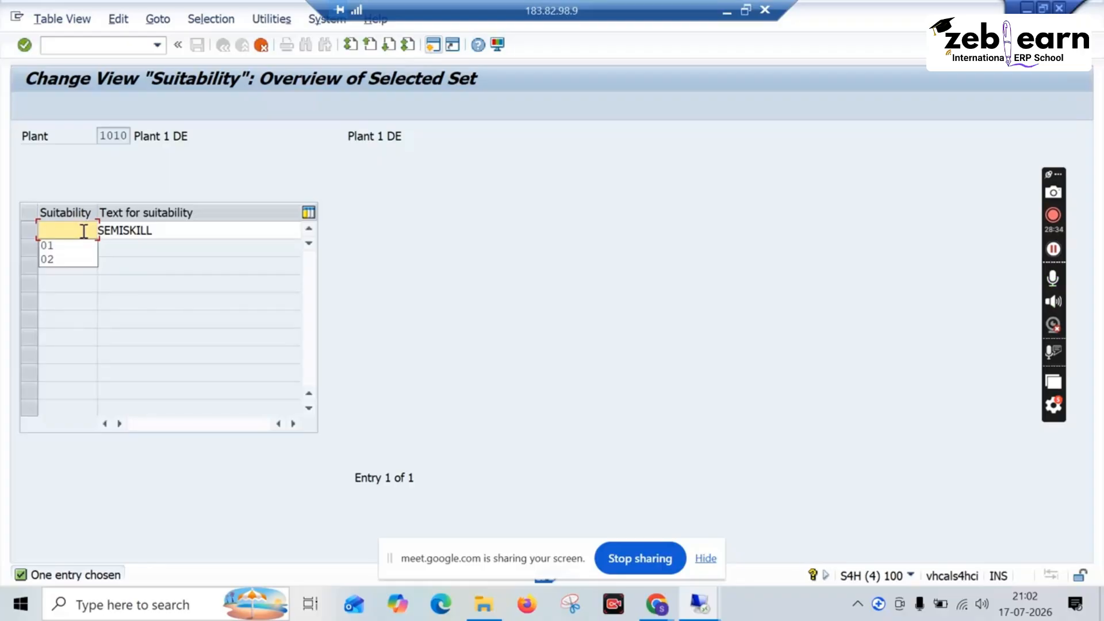
text(05)
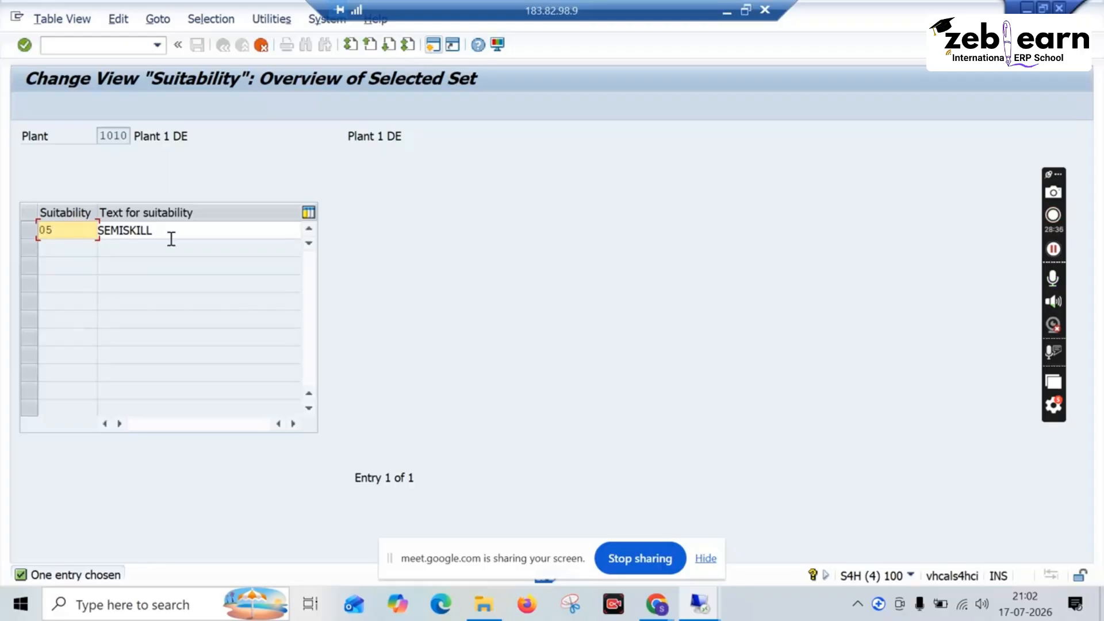
Step: Set the text of suitability 05 to POOR SKILL and complete the copy
drag(171, 239, 95, 230)
text(POO)
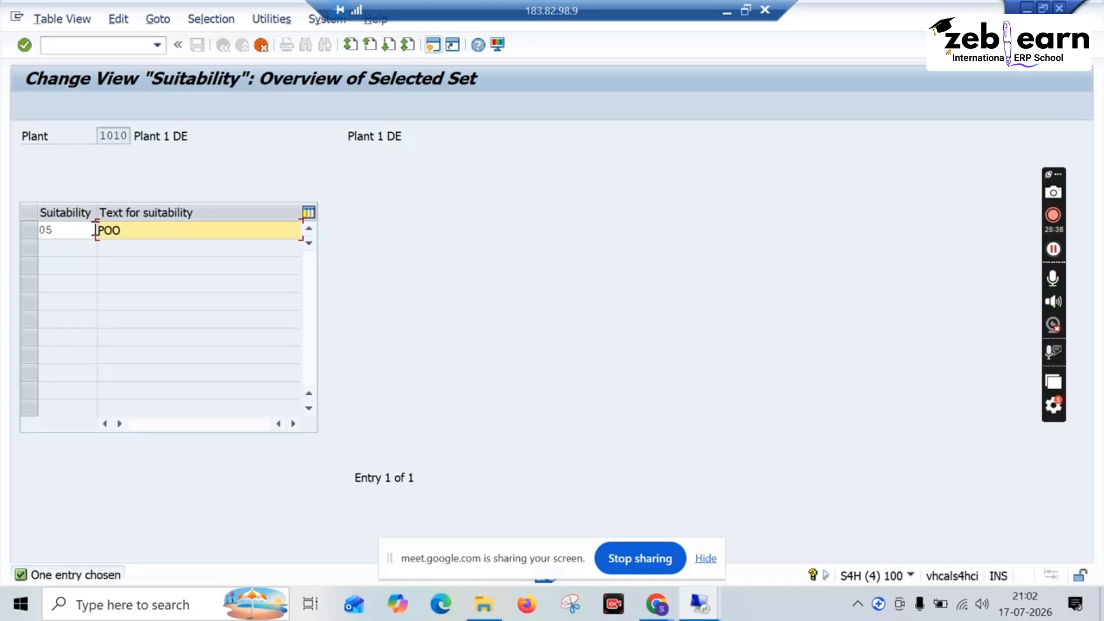
text(R SKILL)
key(Return)
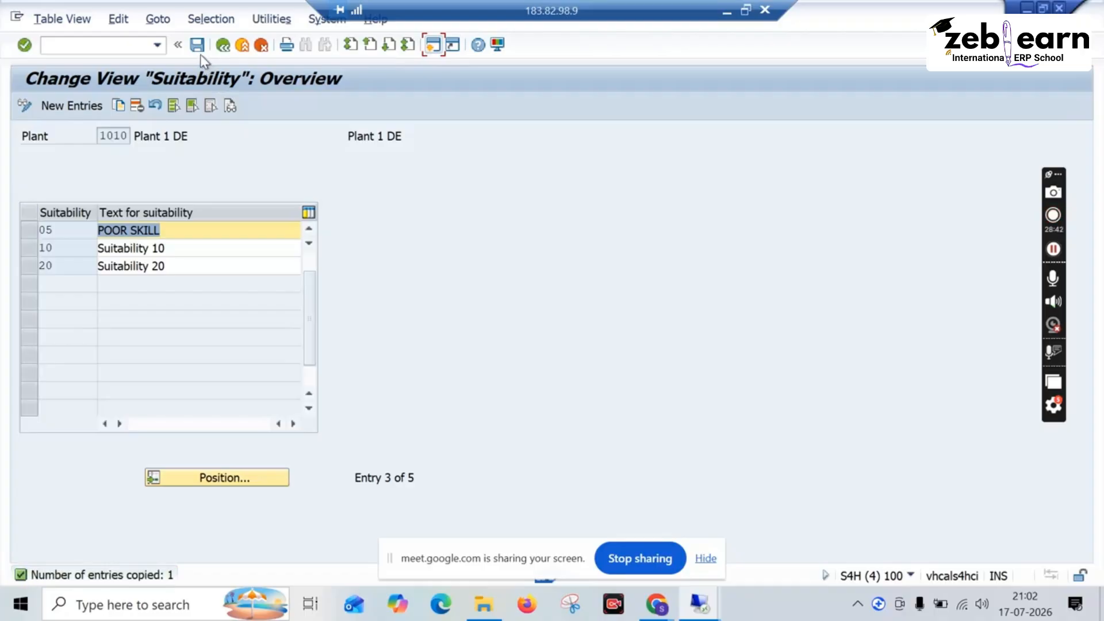
Step: Save the suitabilities to the proposed customizing request and return to the IMG
click(201, 53)
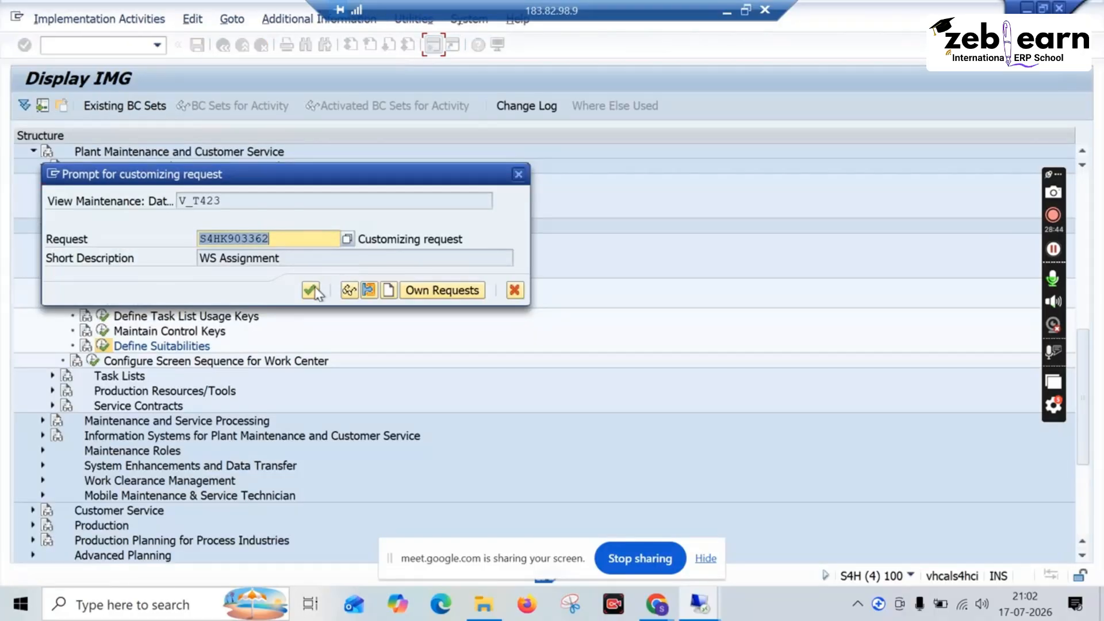
click(311, 290)
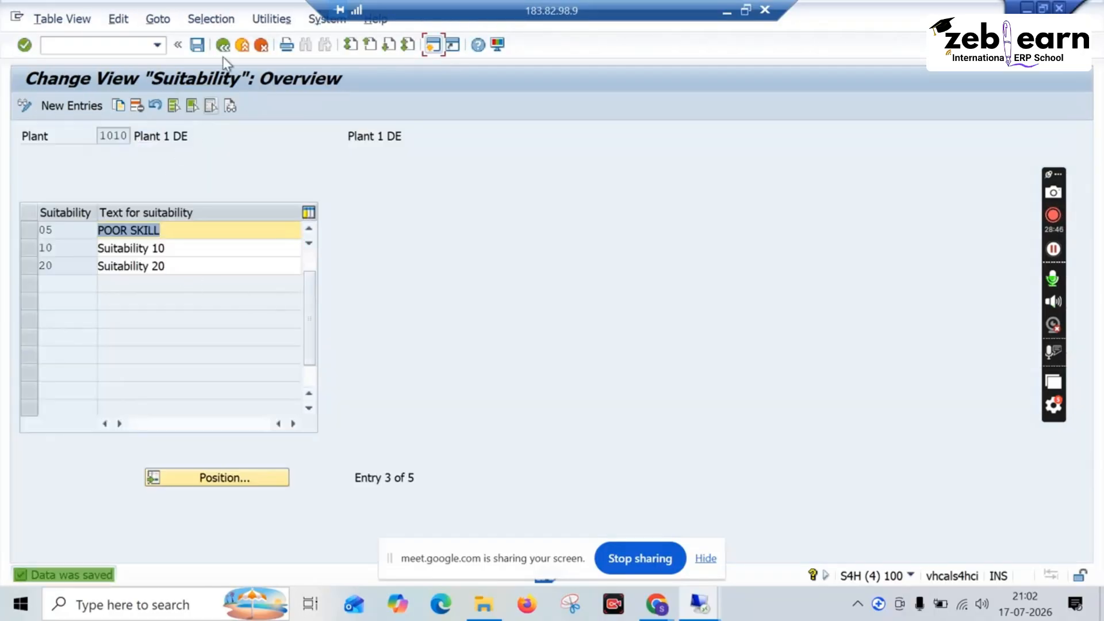
click(223, 45)
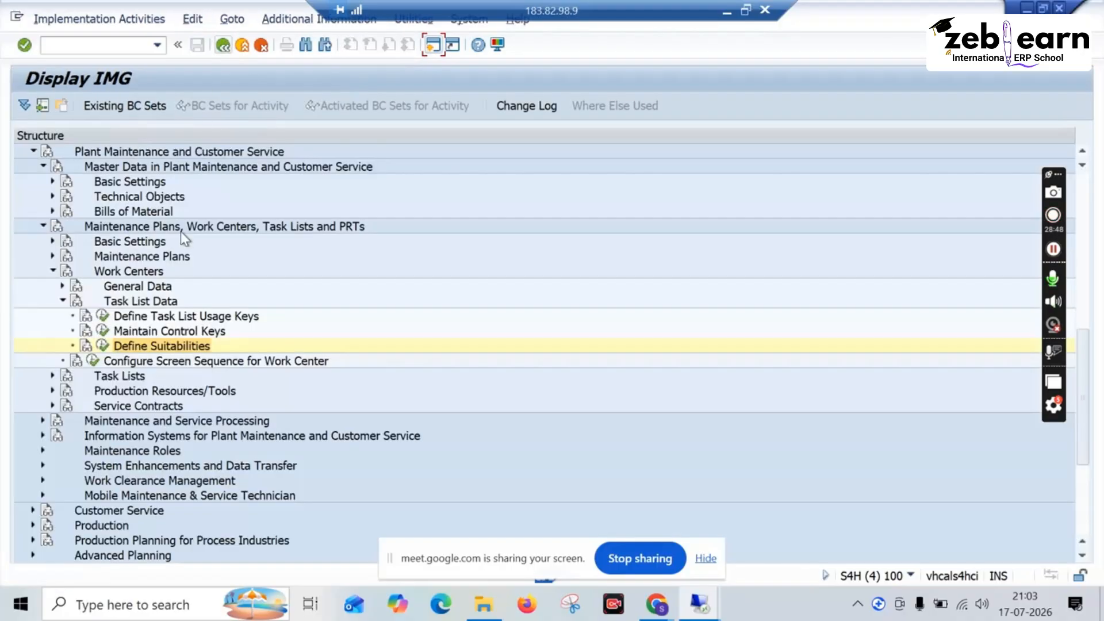
Step: Collapse Task List Data and open Configure Screen Sequence for Work Center for work center category 0001
click(103, 343)
click(63, 300)
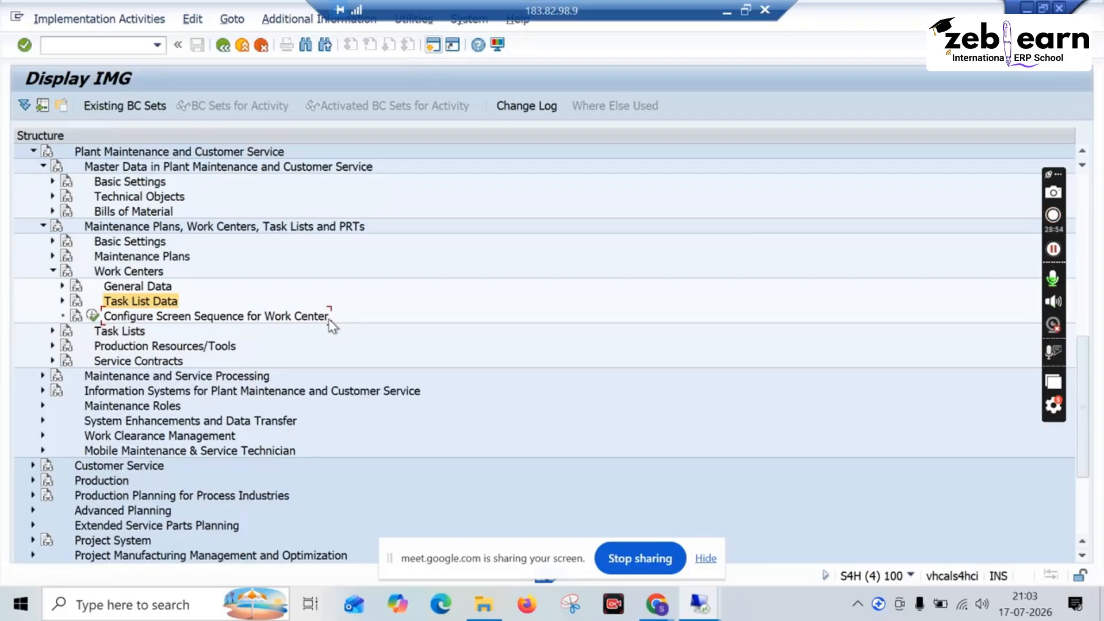
click(92, 316)
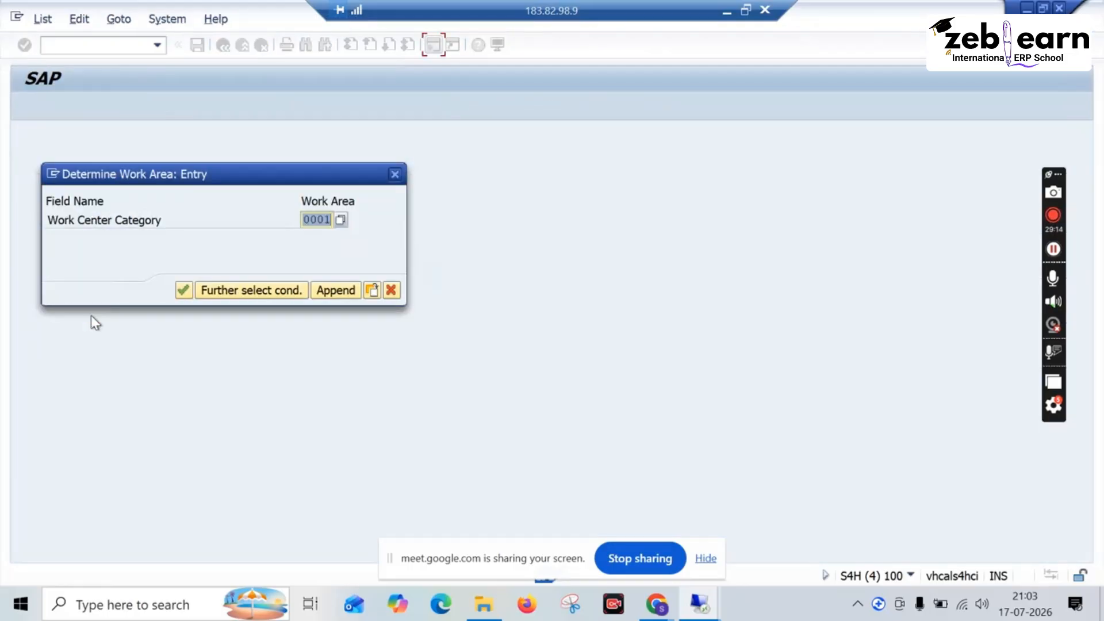
click(183, 291)
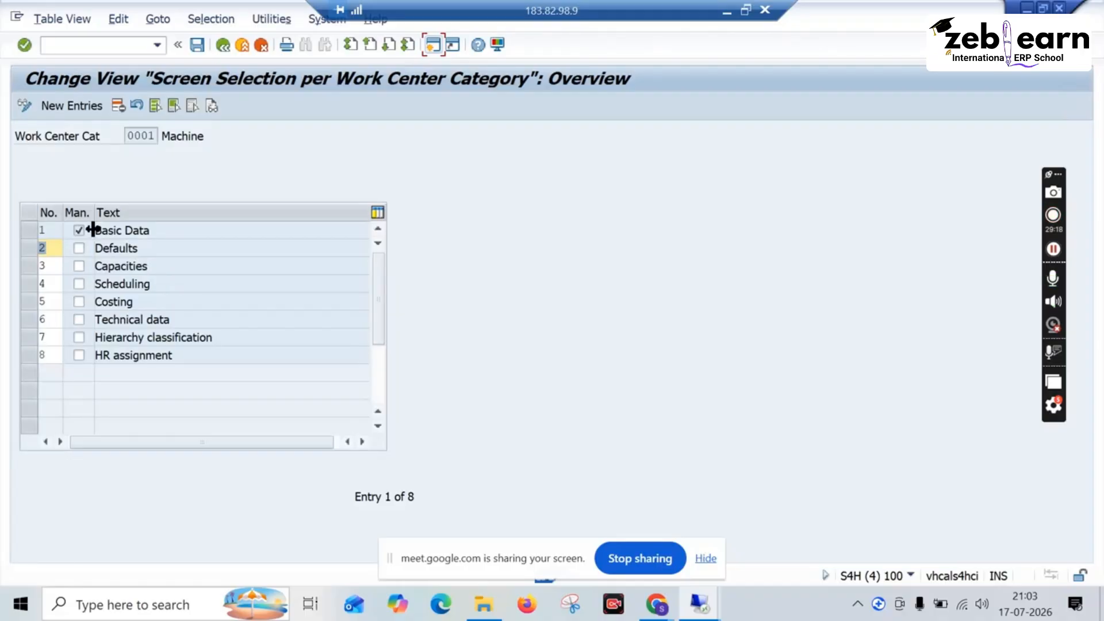
Step: Try to clear the sequence number of the Defaults screen and mark that screen as mandatory
click(52, 249)
key(BackSpace)
click(79, 248)
key(Return)
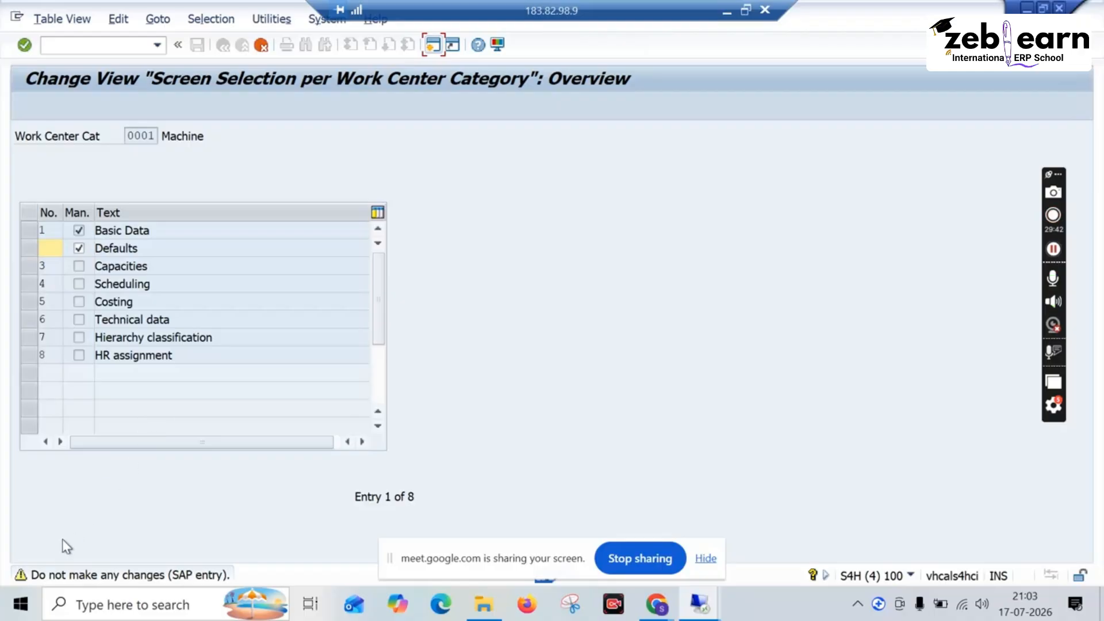
Step: Read the help text for the warning about changing SAP entries
click(27, 573)
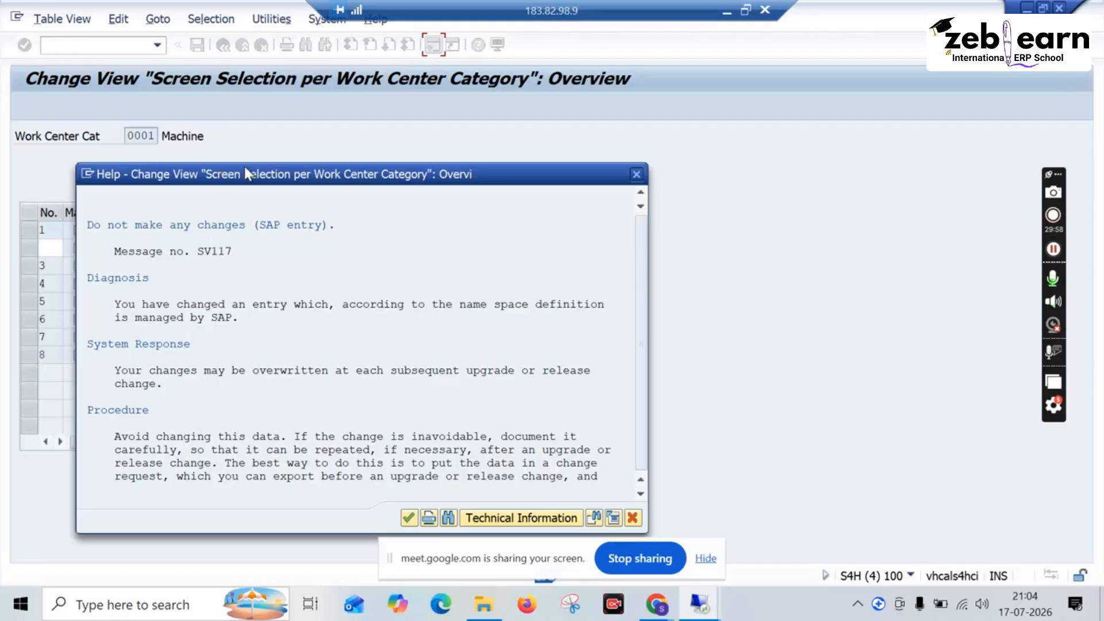
drag(245, 167, 454, 169)
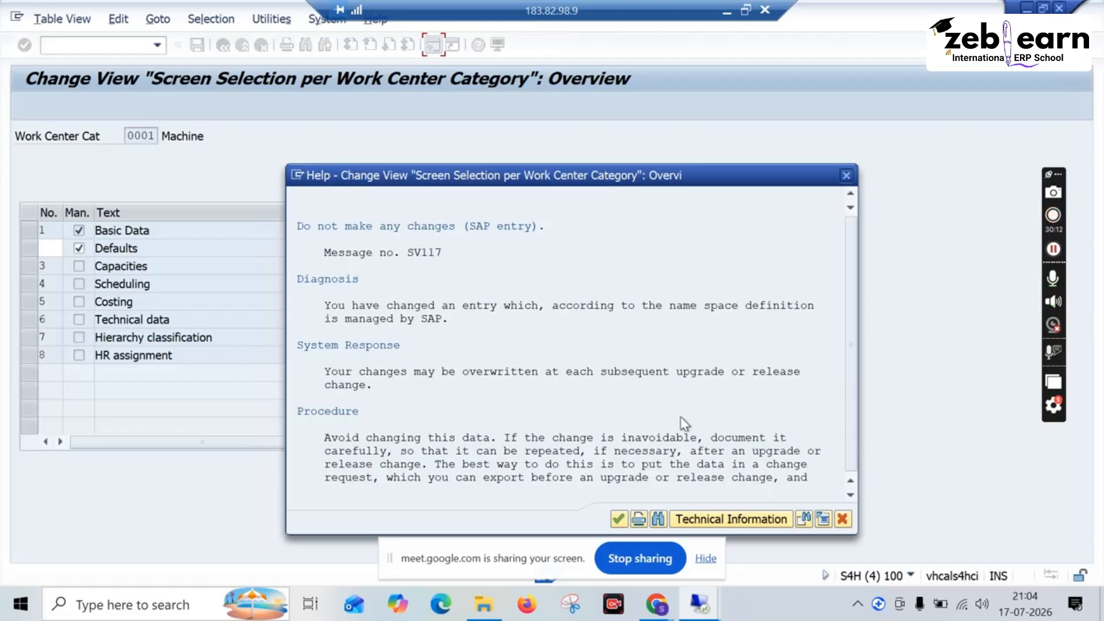
click(846, 176)
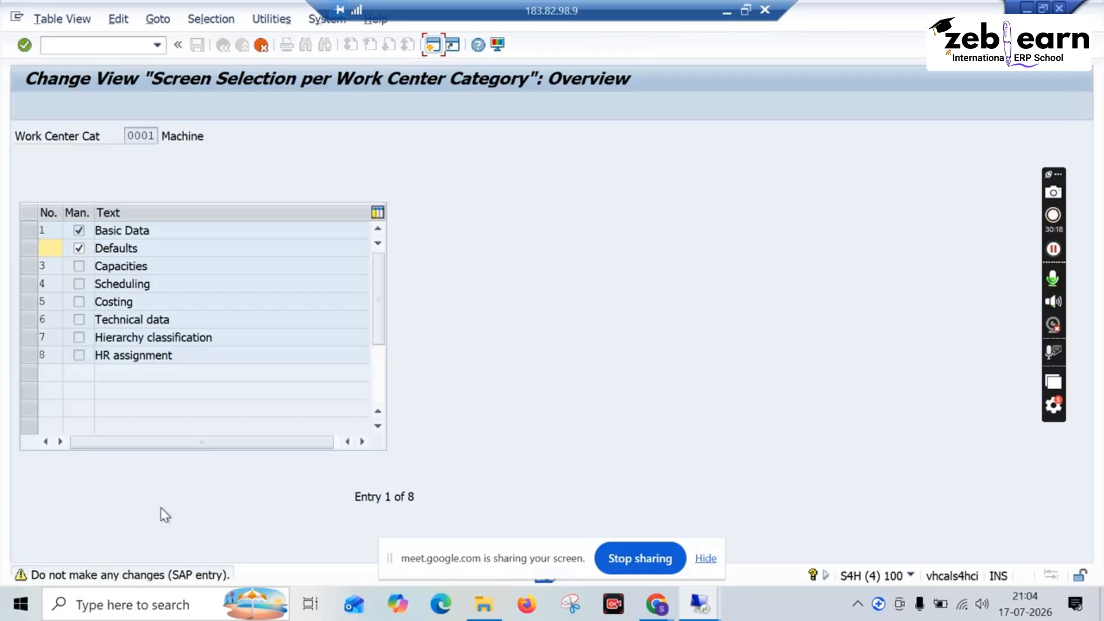
Step: Discard the screen selection changes for category 0001 and return to the IMG
click(261, 45)
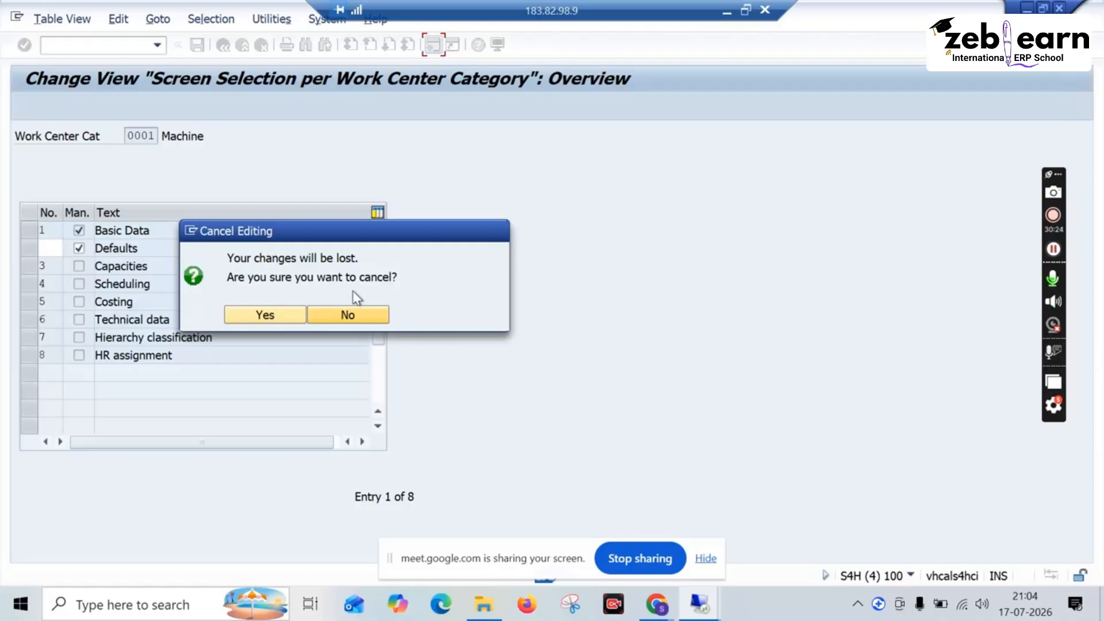
click(285, 308)
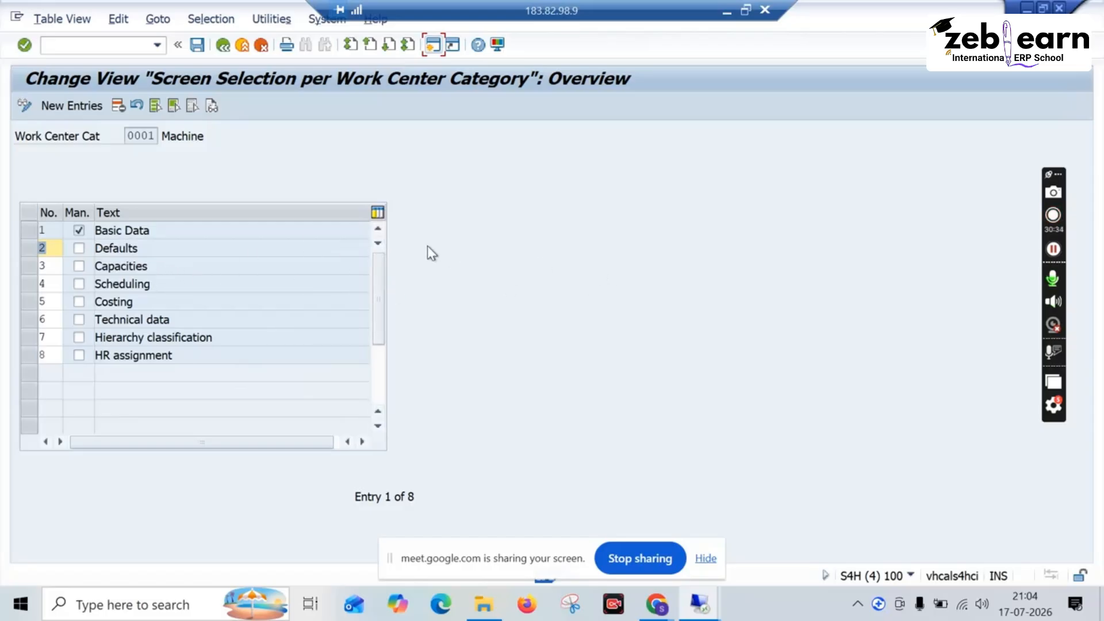
click(224, 50)
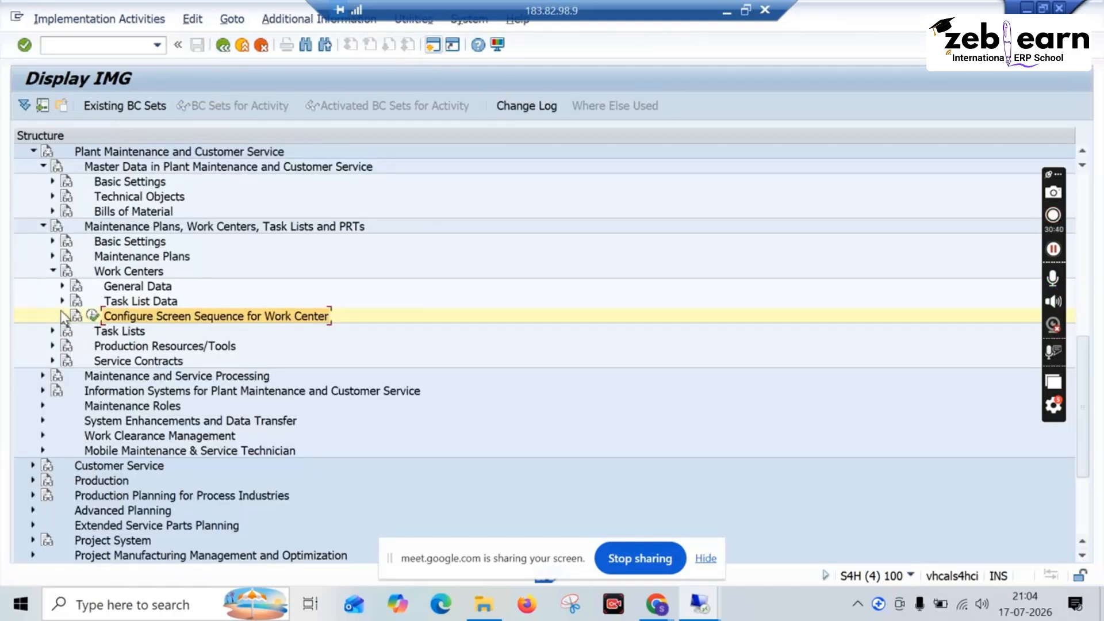
Step: Collapse Work Centers and expand the General Data activities under Task Lists
click(52, 271)
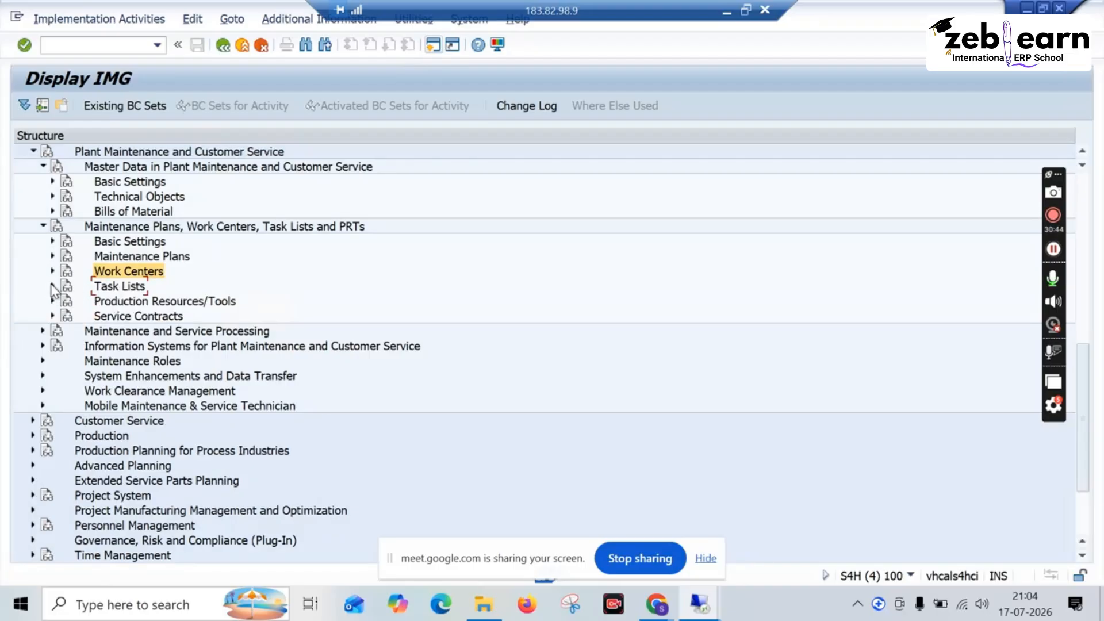
click(52, 287)
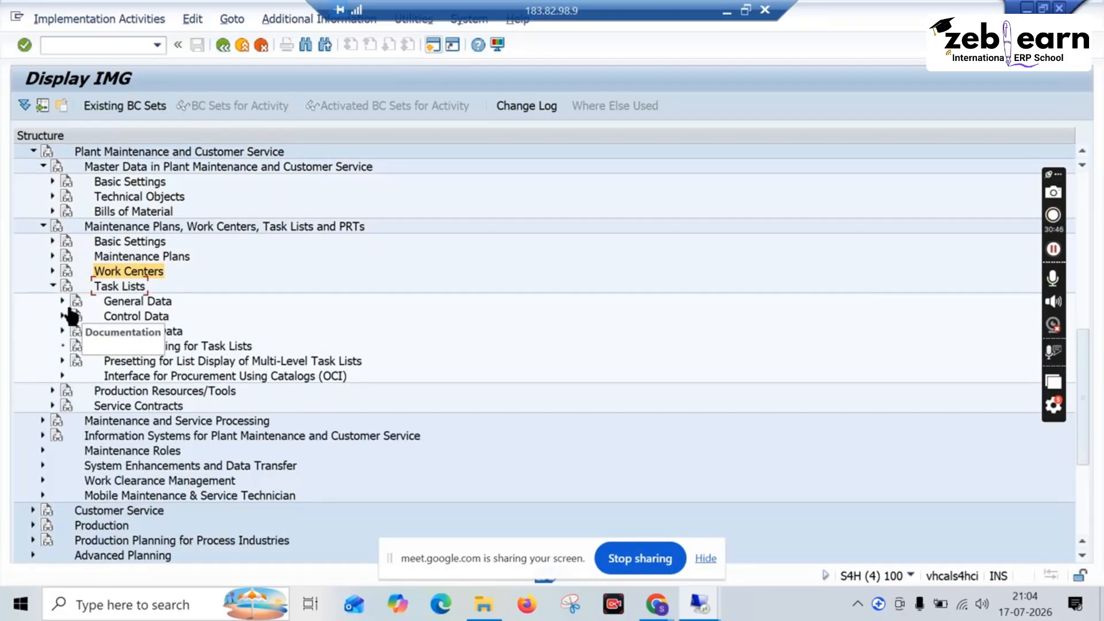
click(62, 300)
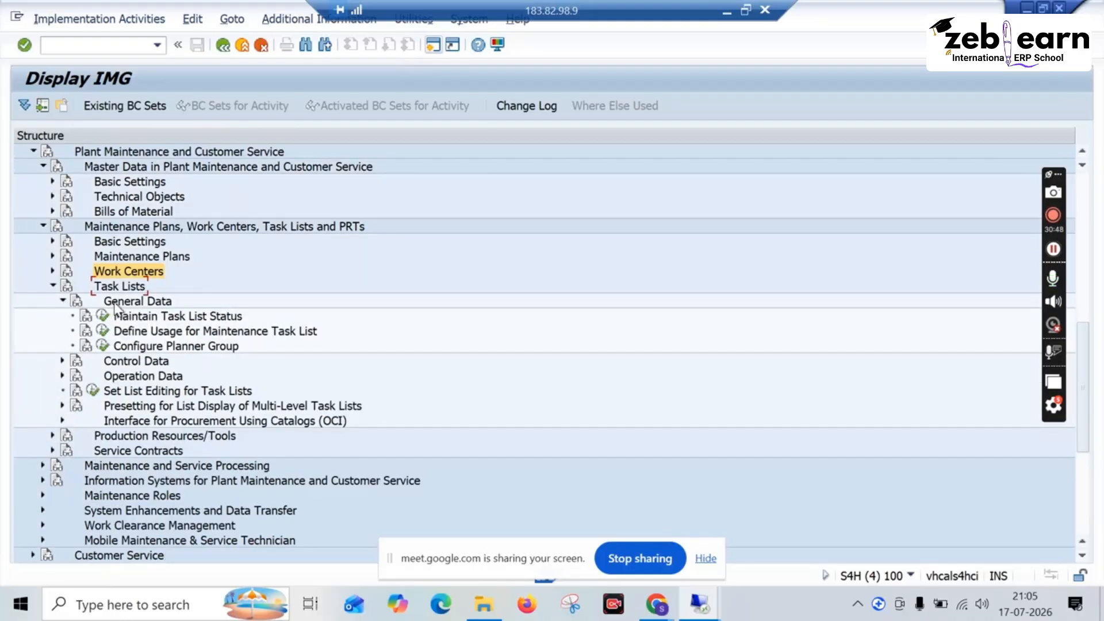
Step: Review the existing entries of the Maintain Task List Status activity and return to the IMG
scroll(167, 329, down, 1)
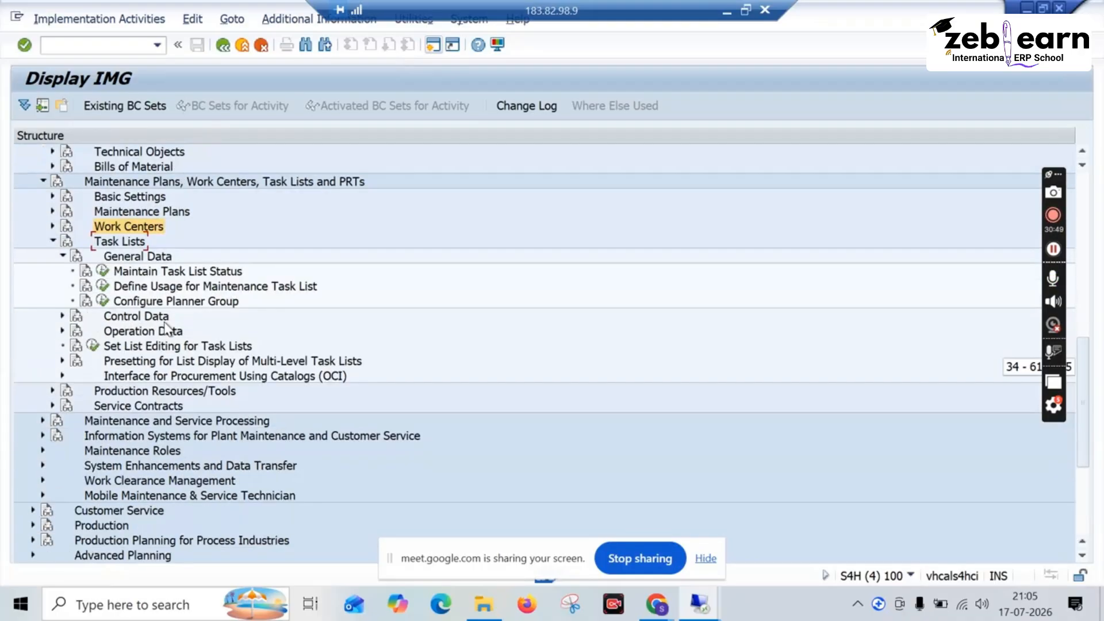
click(103, 270)
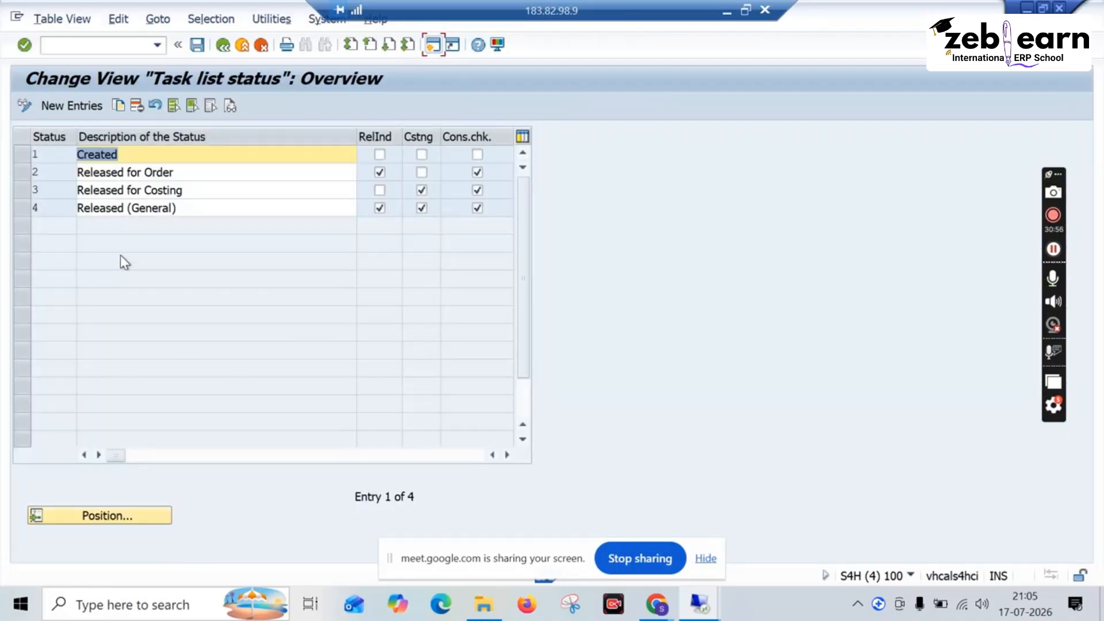
click(223, 45)
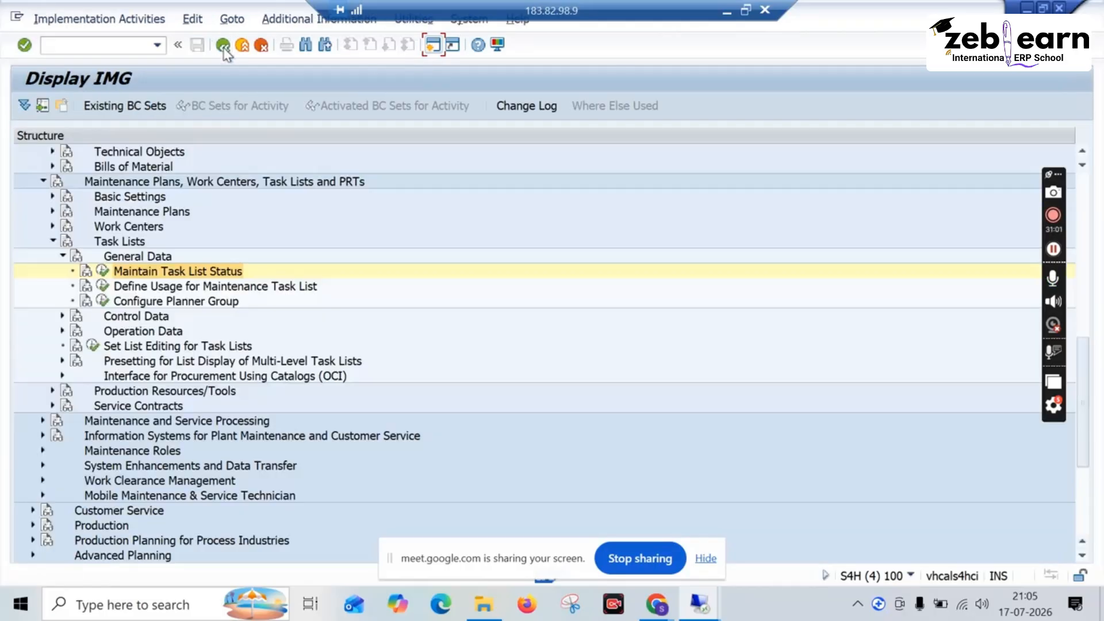
Step: In Maintain Task List Status, copy the Released (General) entry to status 5 with the description COMMON
click(104, 271)
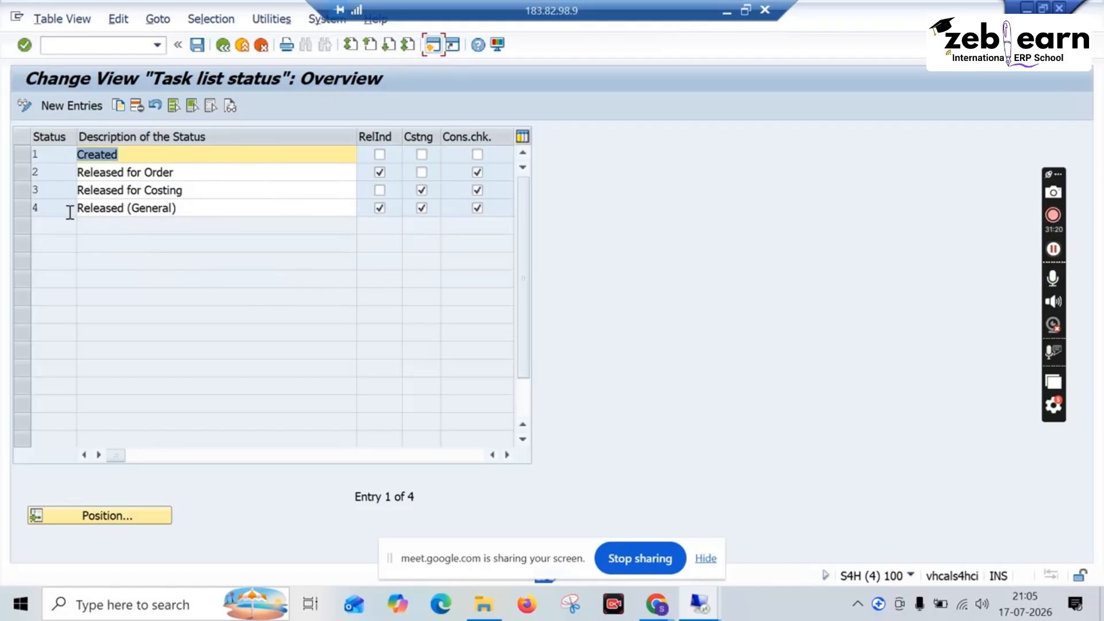
click(184, 207)
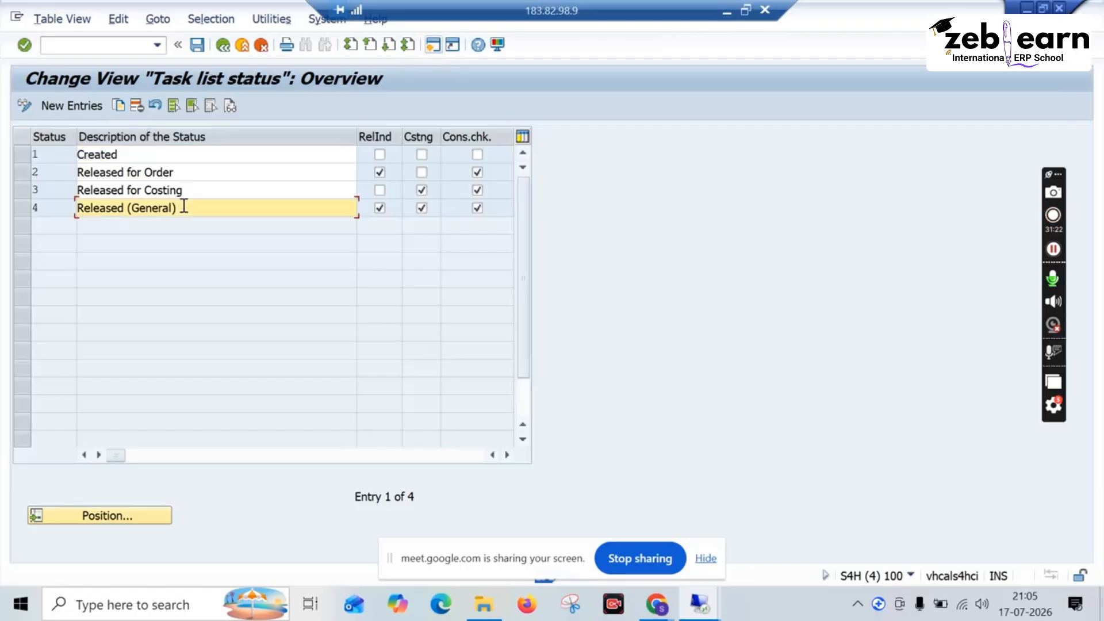
double_click(81, 212)
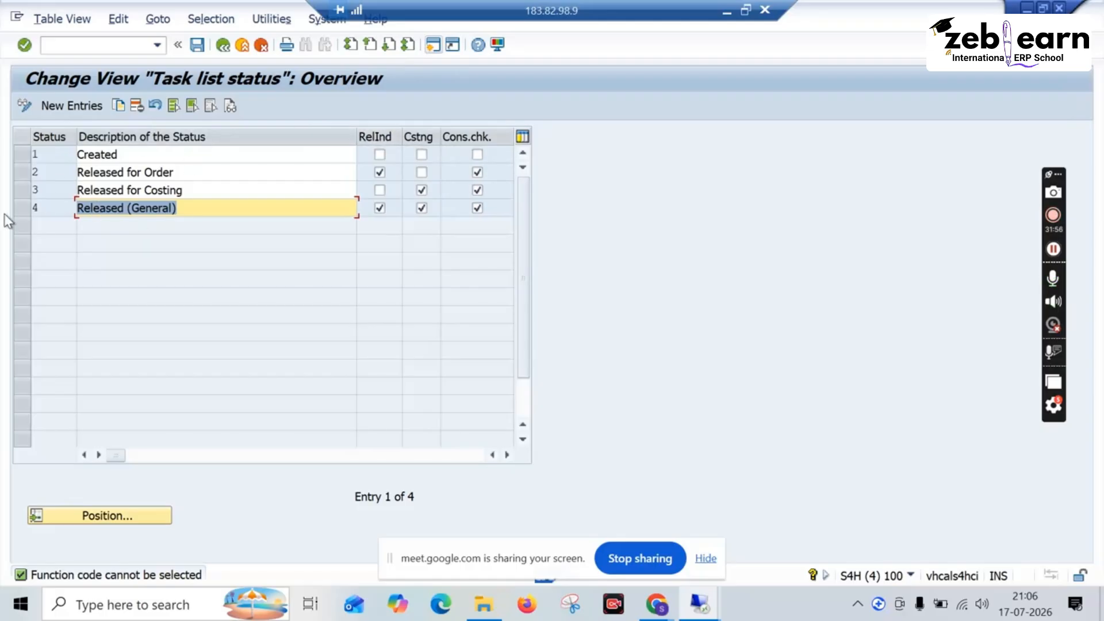
click(21, 206)
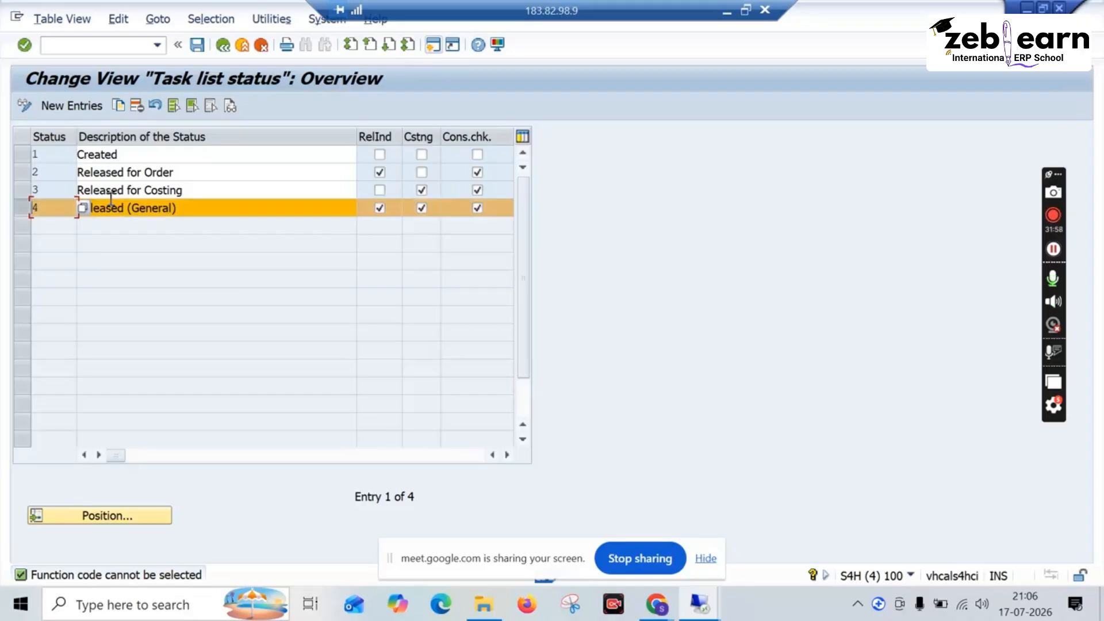
click(119, 107)
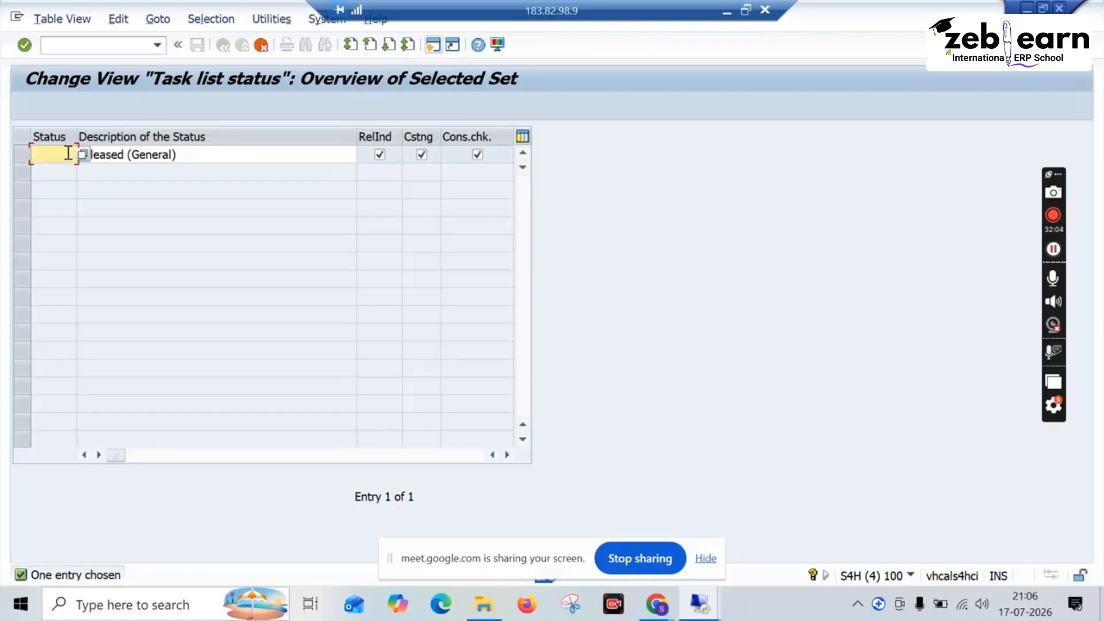
click(205, 148)
drag(205, 148, 49, 153)
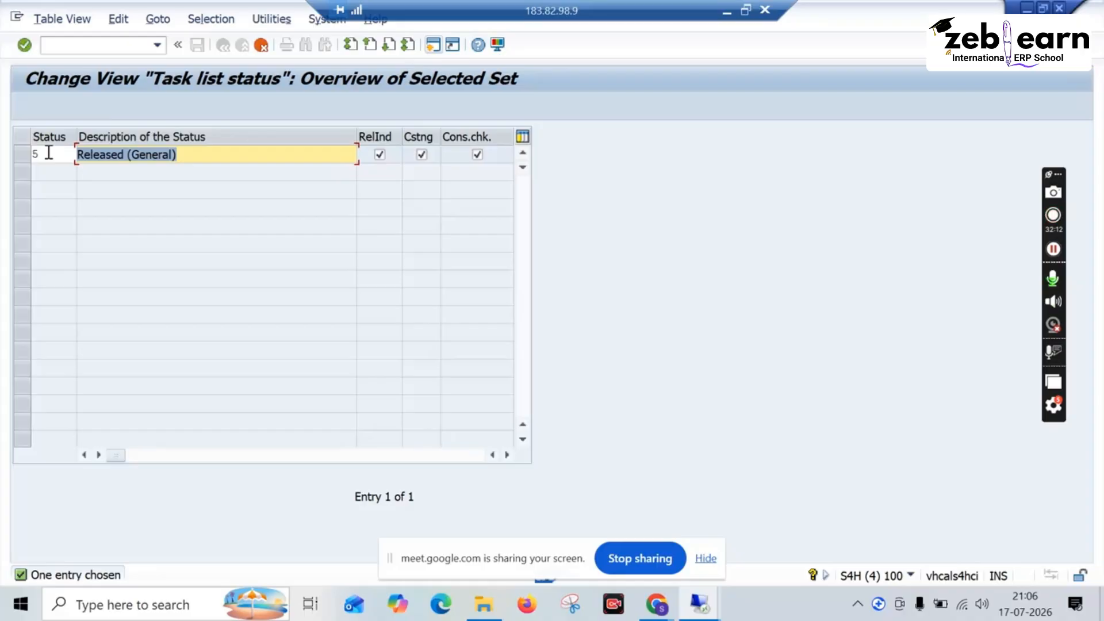
text(COMMON)
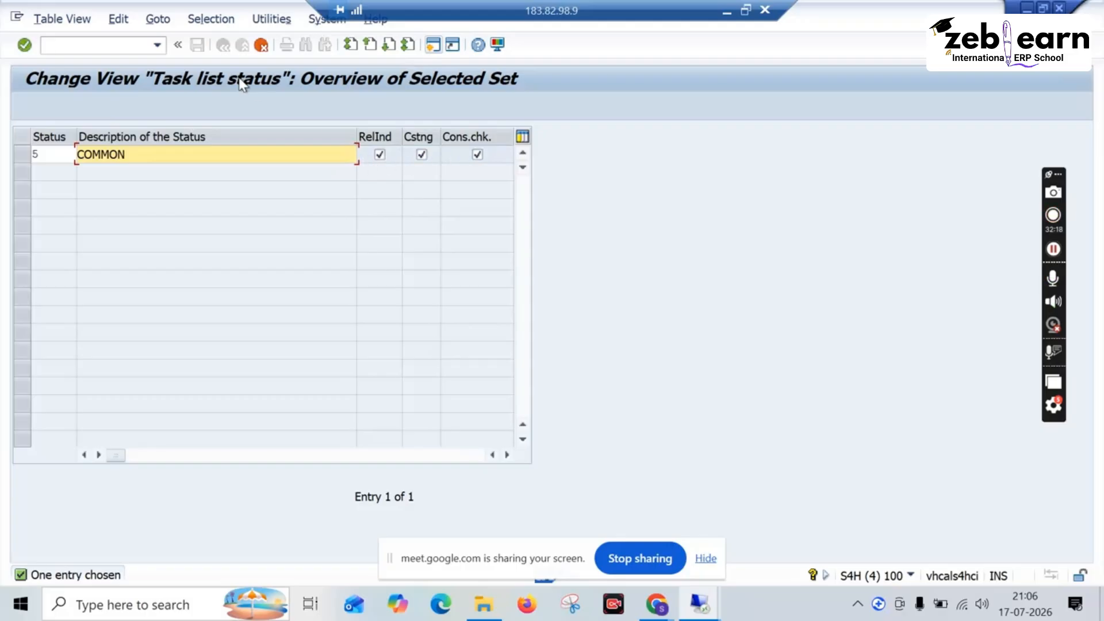
key(Return)
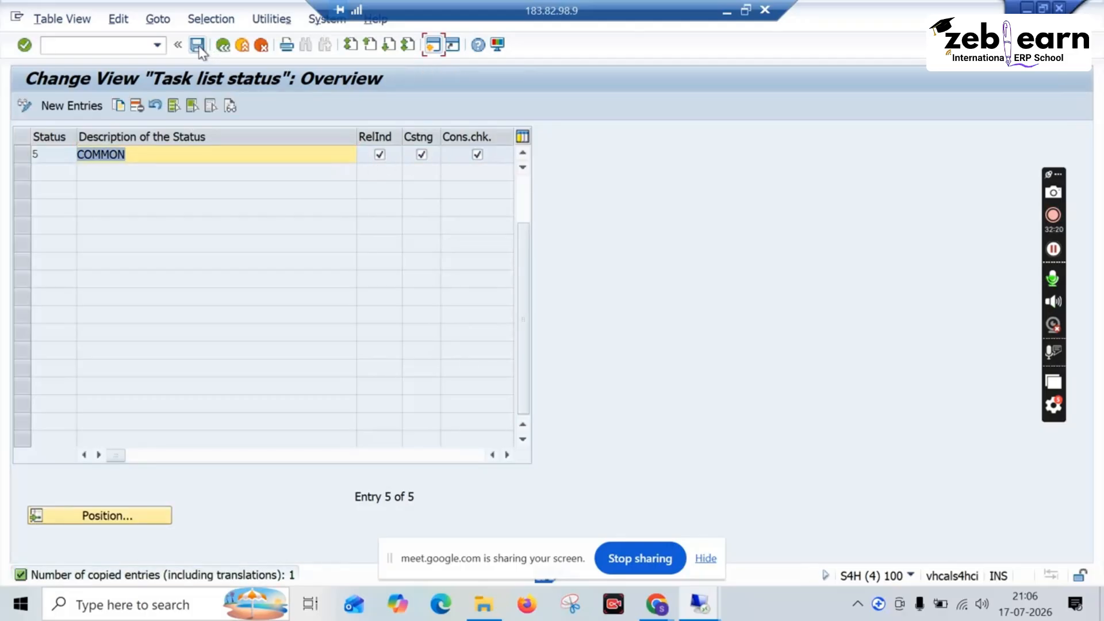
Step: Save the new task list status under the WS Assignment customizing request and return to the IMG
click(198, 45)
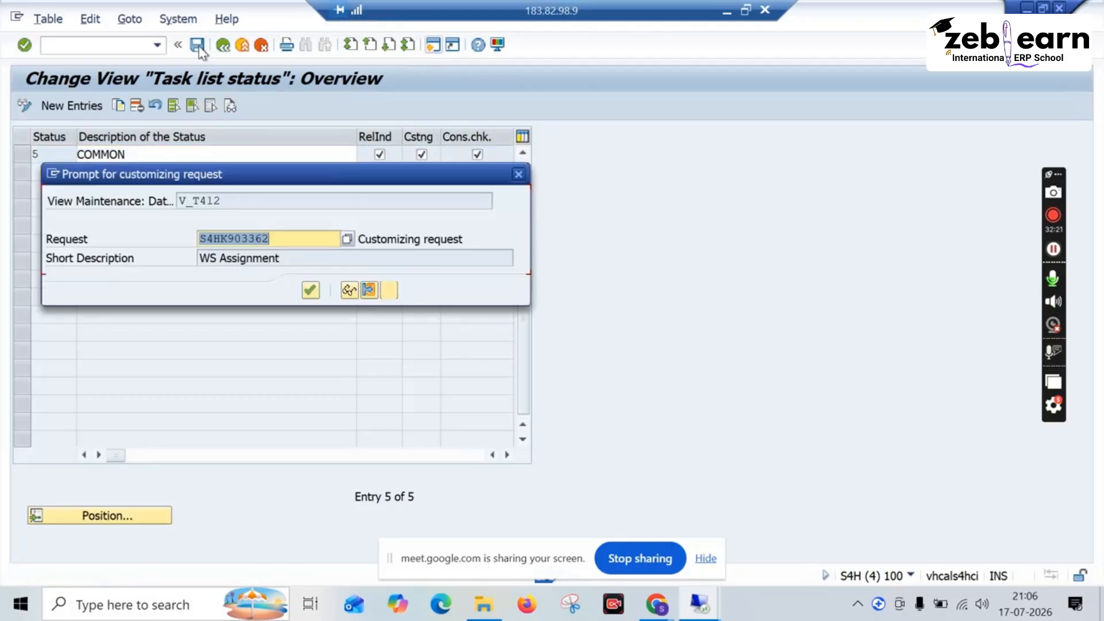
click(310, 290)
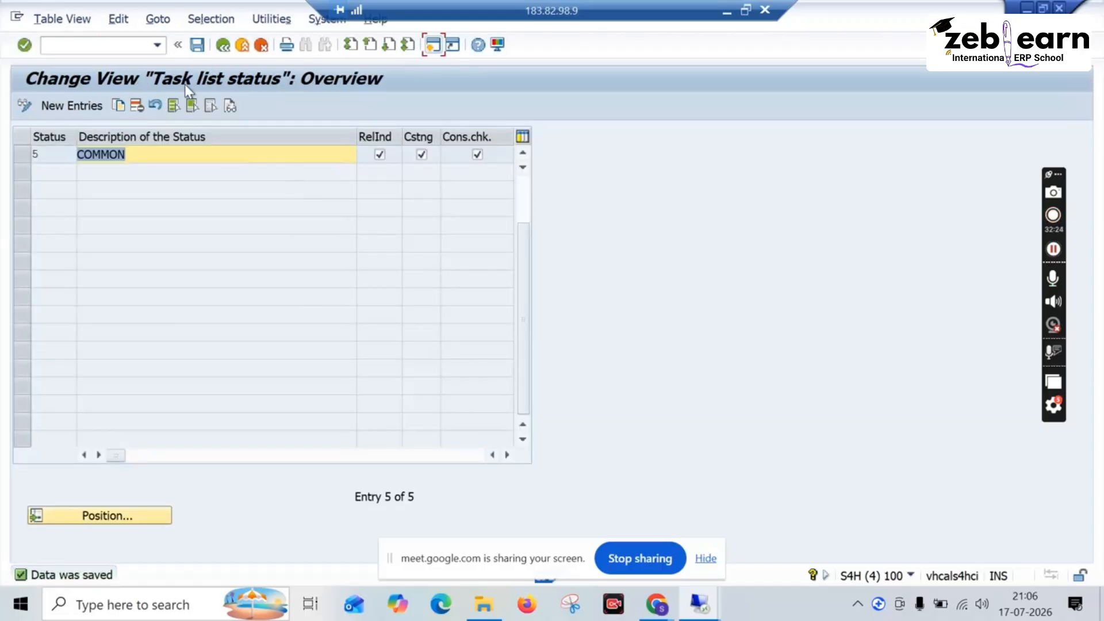
click(223, 46)
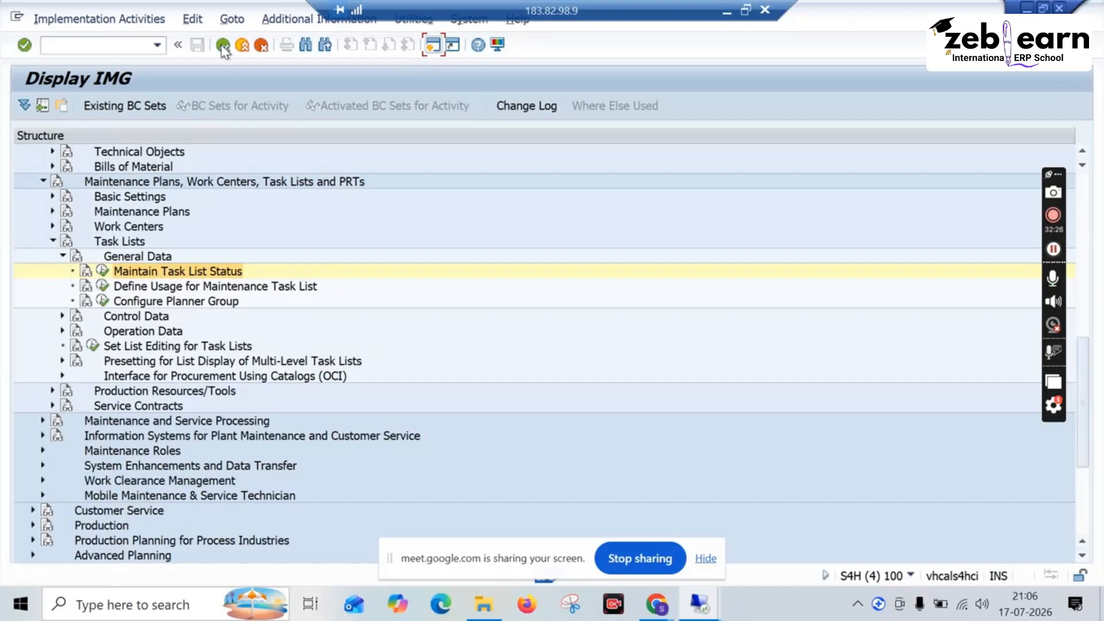
Step: Examine the Plant Maintenance and Goods Receipt usages in Define Usage for Maintenance Task List and return to the IMG
click(101, 285)
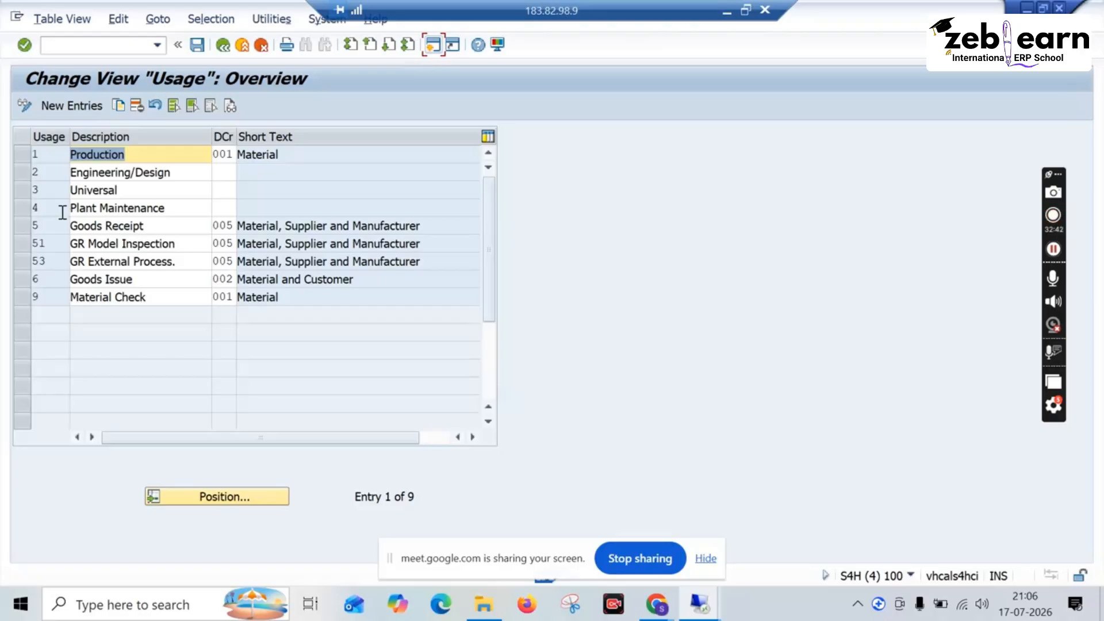
click(25, 207)
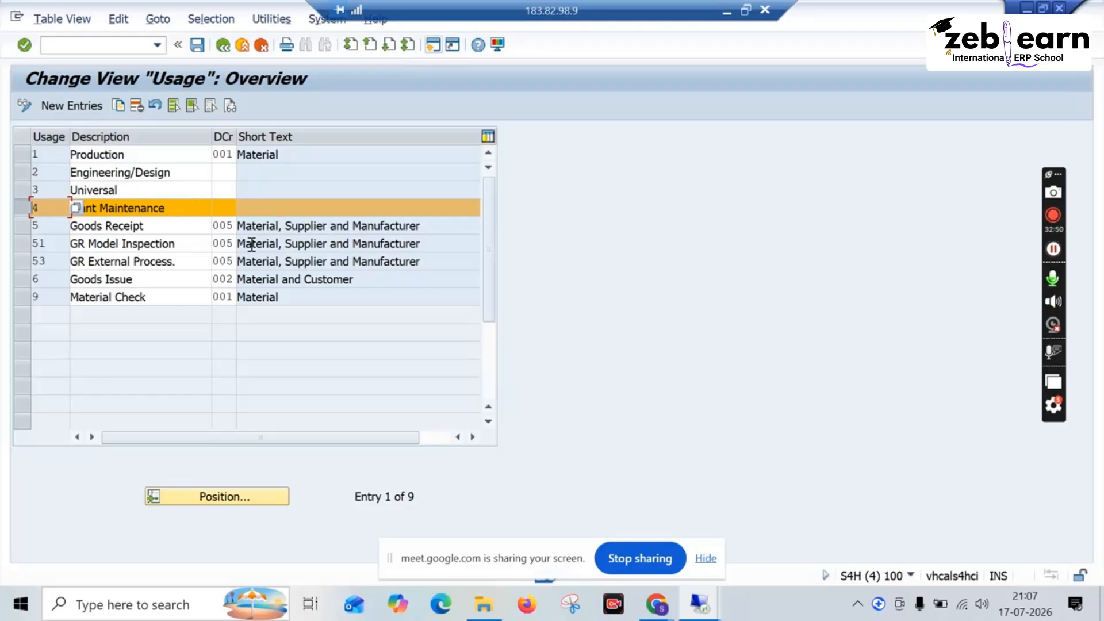
click(107, 210)
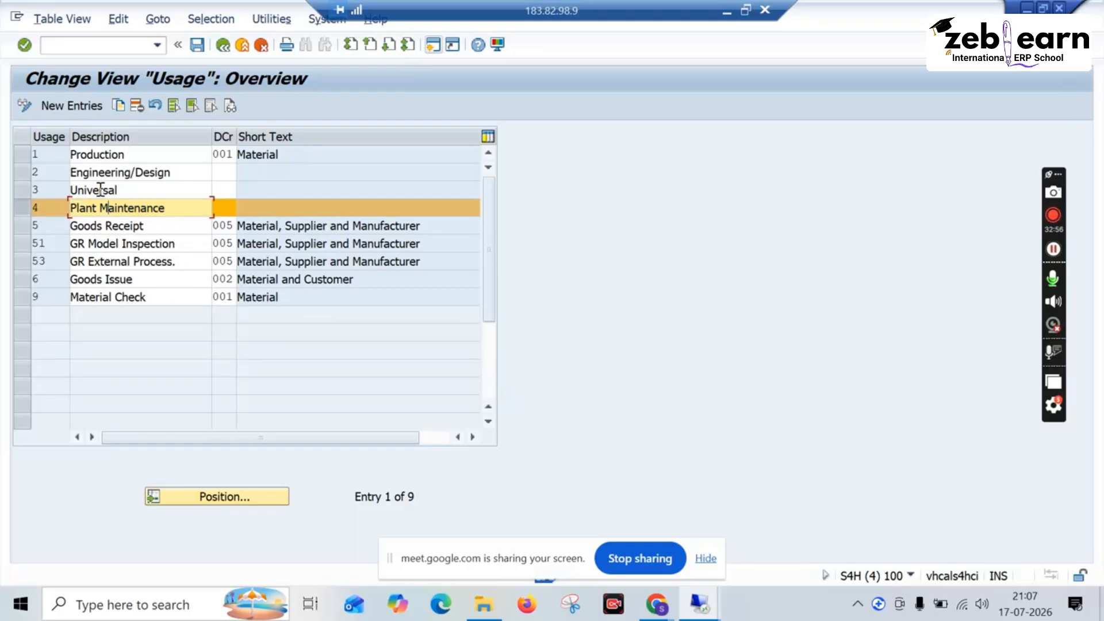
click(218, 242)
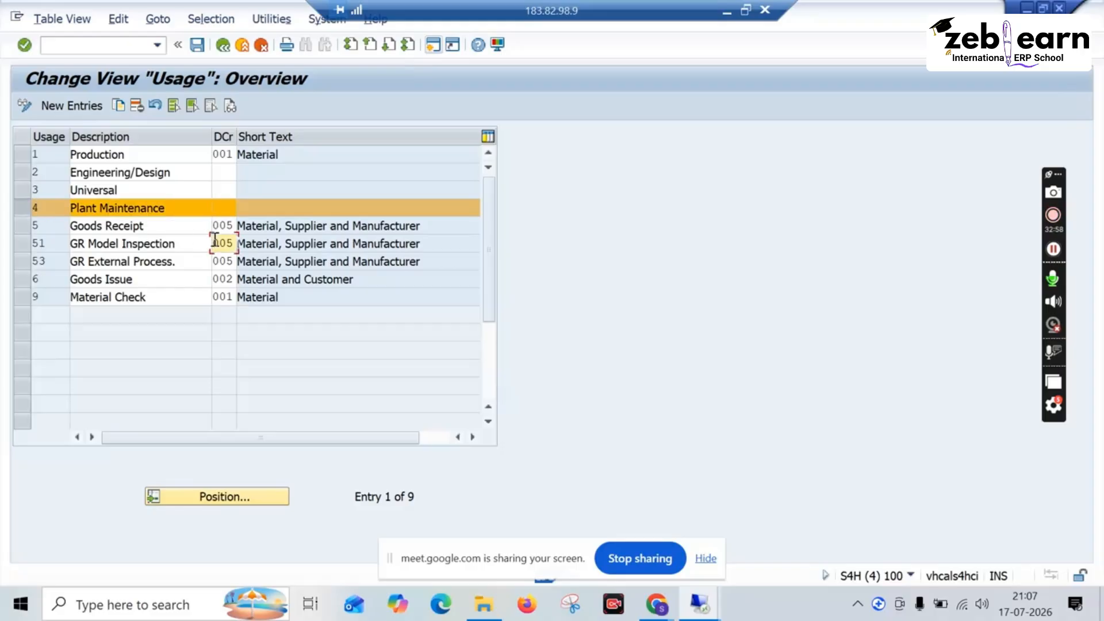
drag(188, 227, 62, 216)
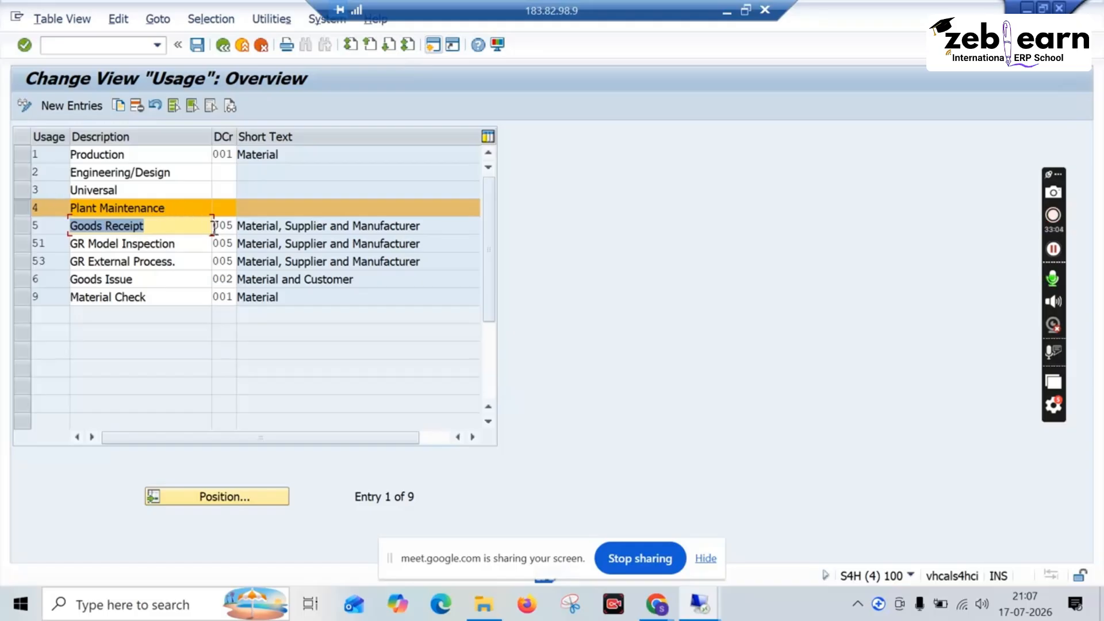
click(196, 205)
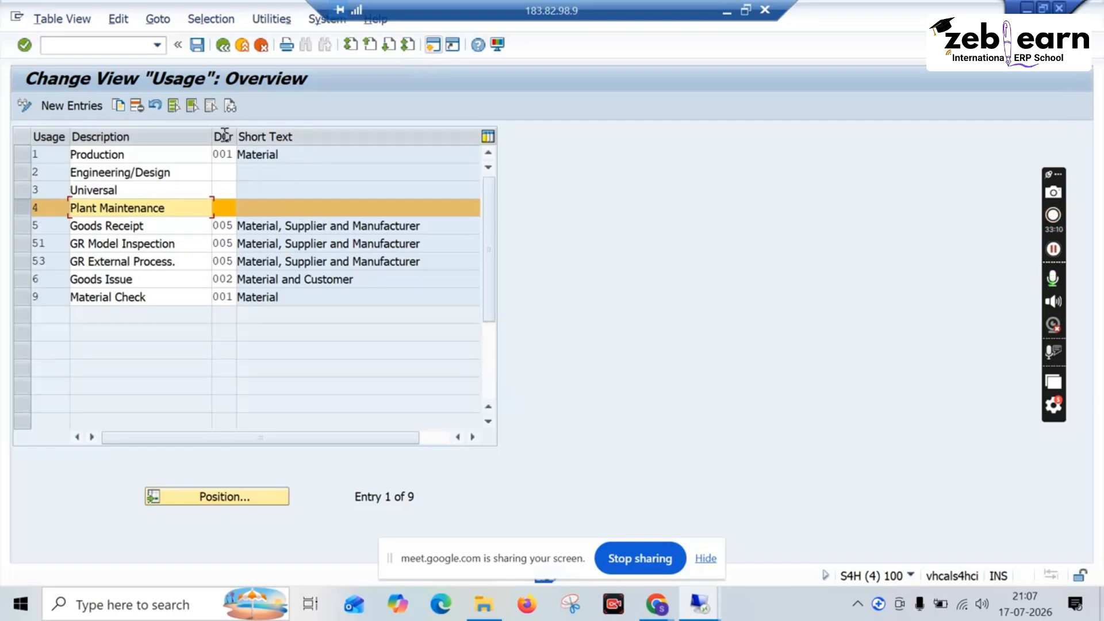
click(223, 45)
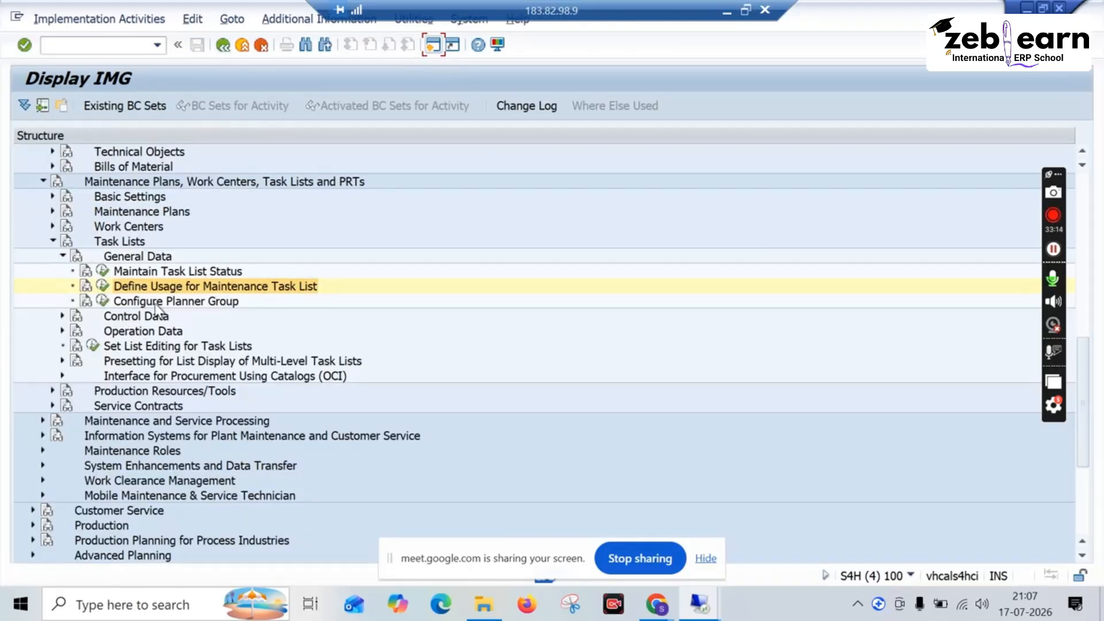
Step: In Configure Planner Group, copy the plant 0003 entry for Planergruppe 1 and set the copy's plant to 1010
click(103, 300)
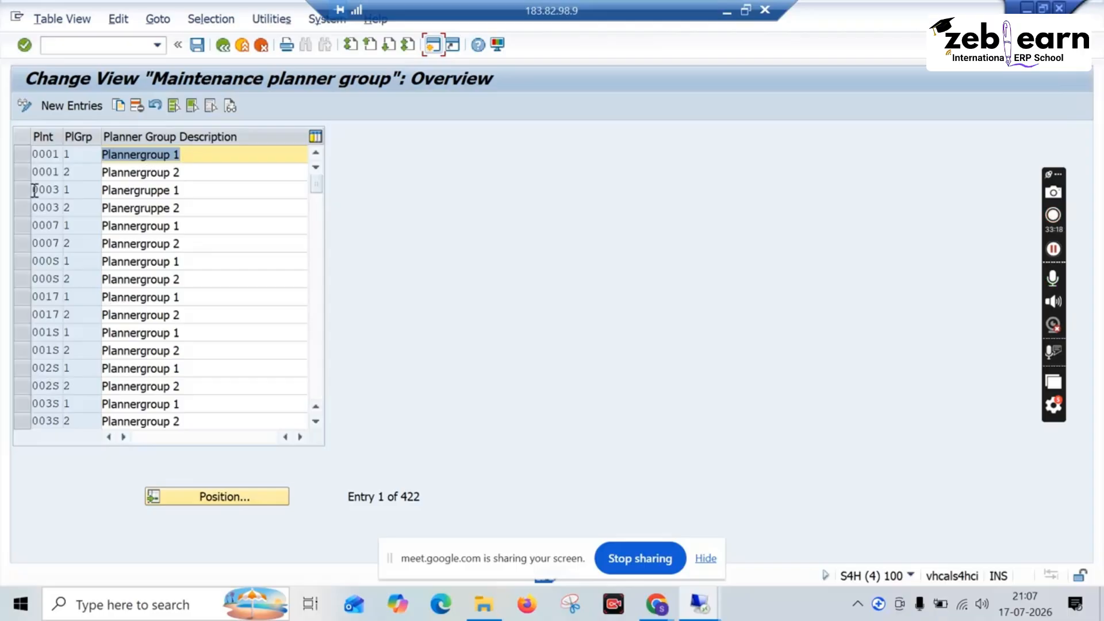
click(21, 190)
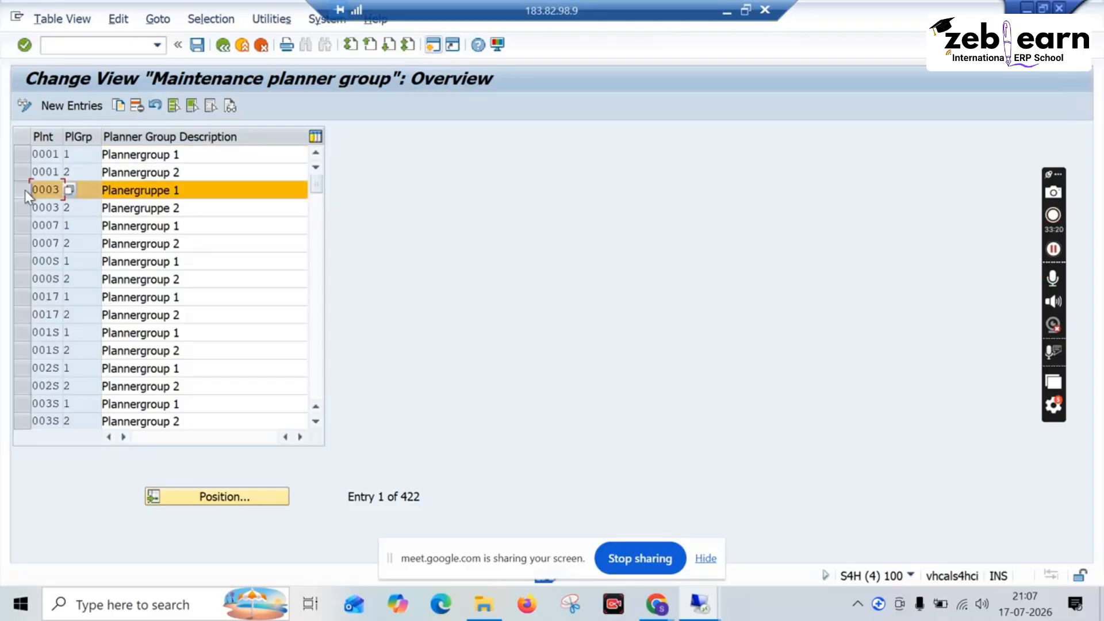
click(118, 108)
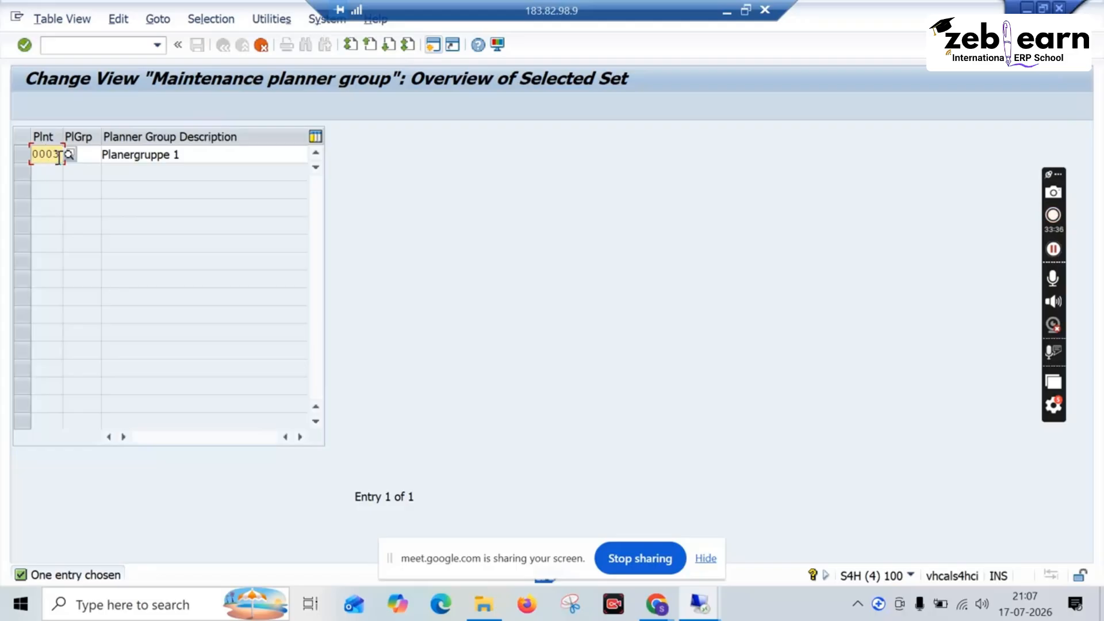
key(BackSpace)
key(BackSpace)
key(BackSpace)
key(BackSpace)
text(1010)
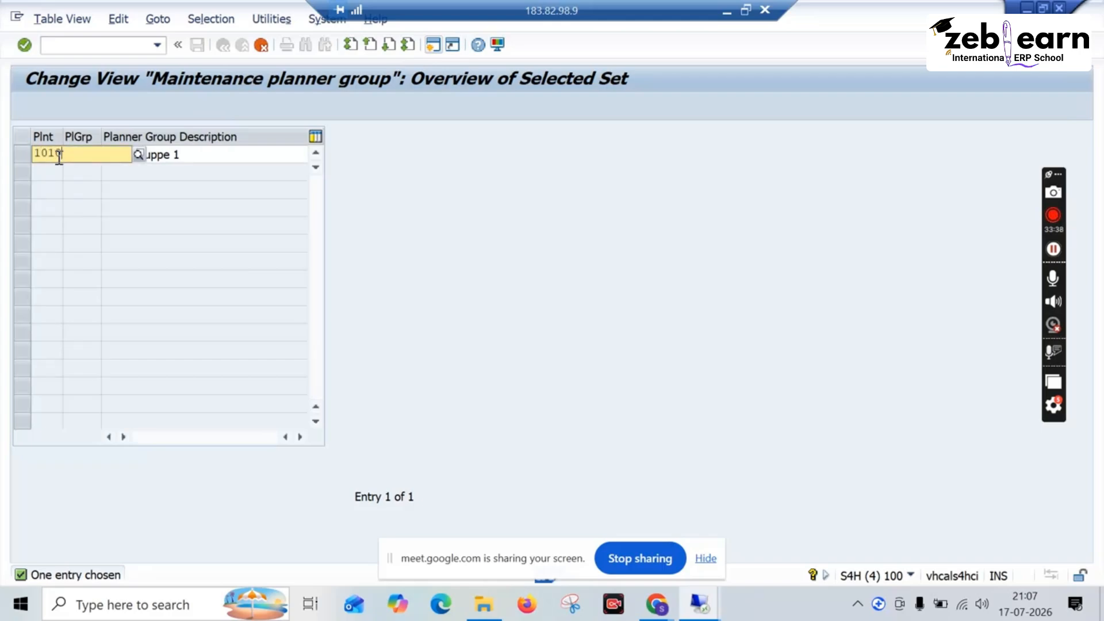
click(68, 186)
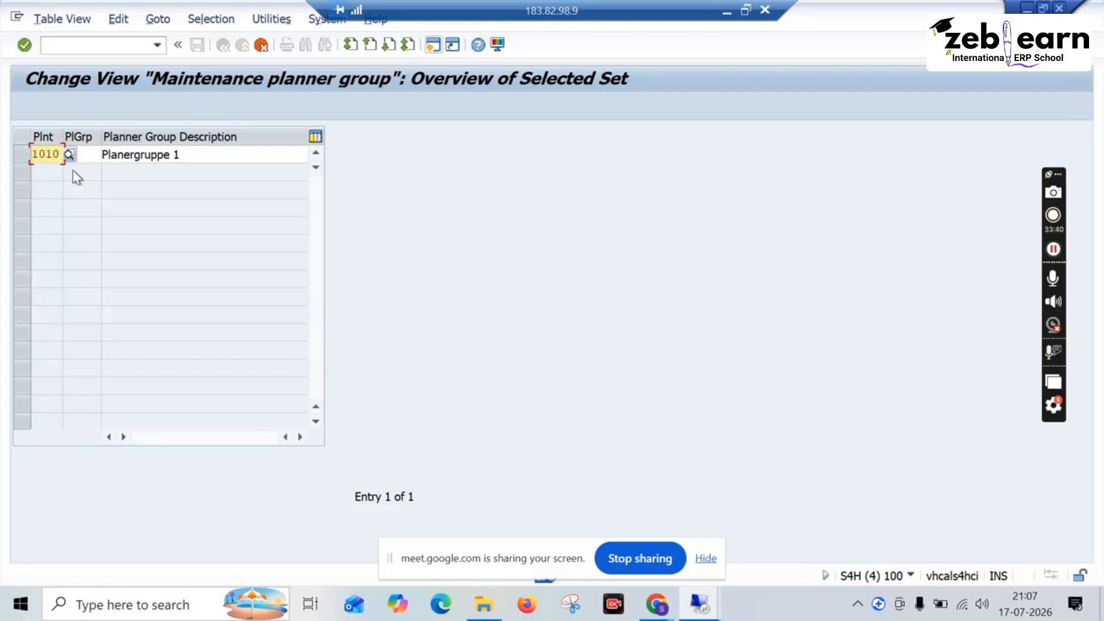
Step: Enter planner group sub with the description SUSTATION for the copied entry and try to accept it
click(86, 156)
text(1)
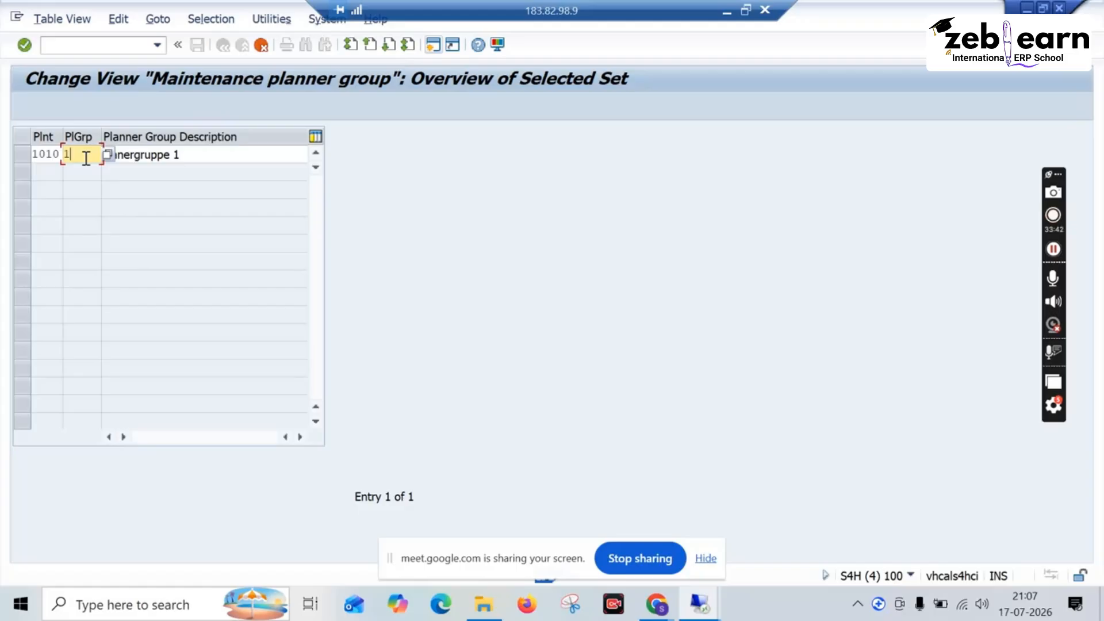
key(BackSpace)
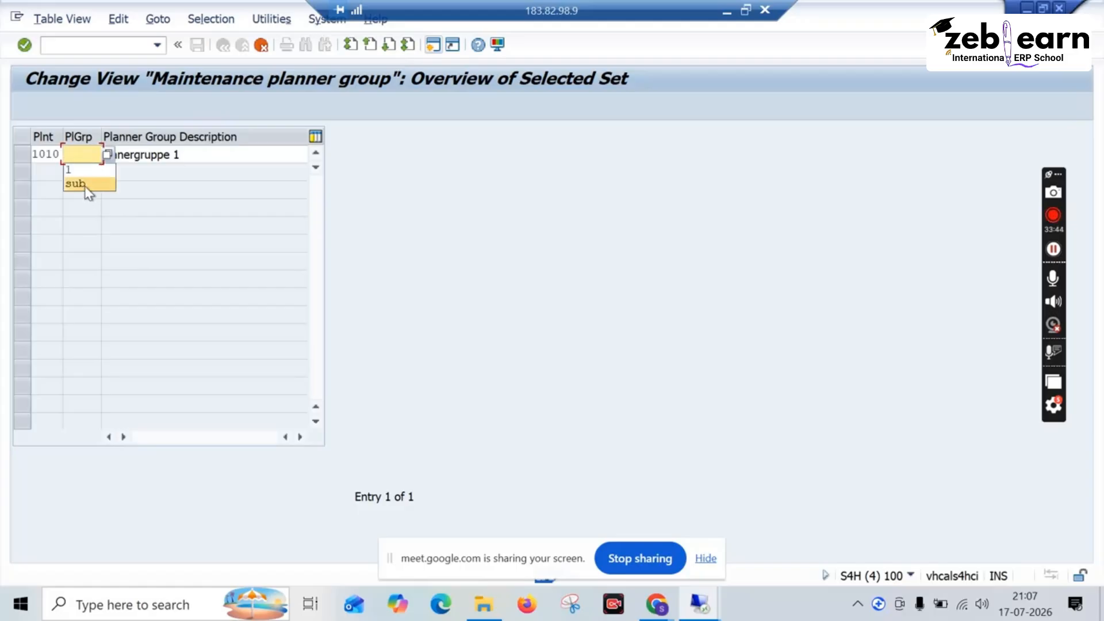
click(84, 185)
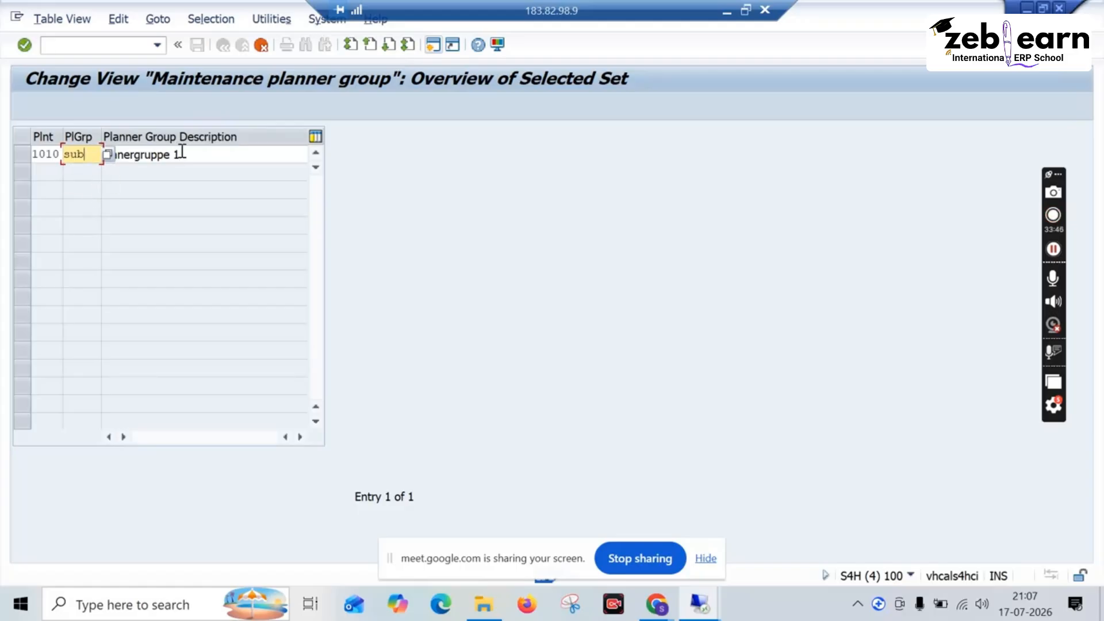
drag(177, 155, 81, 154)
text(SUS)
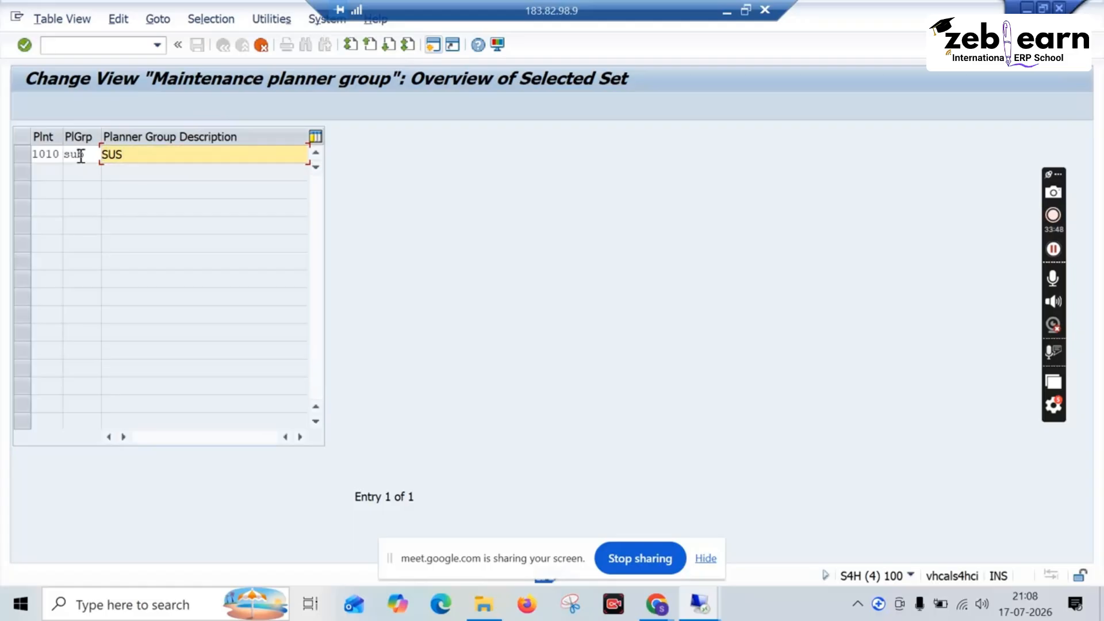
text(TATION)
key(Return)
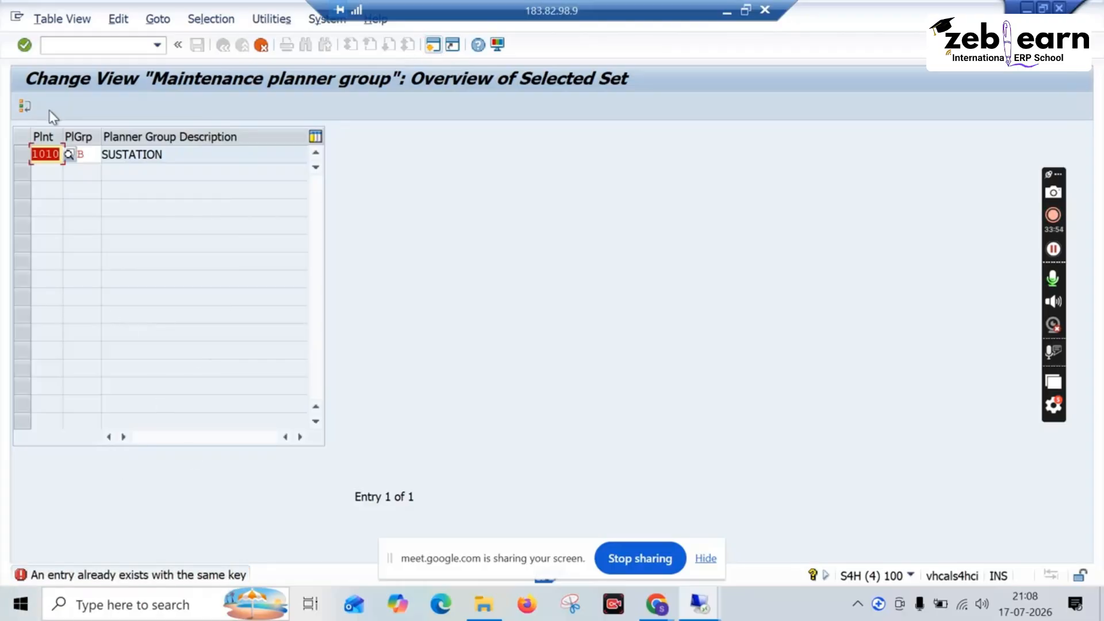
Step: Change the copied entry's planner group key to SU and accept the copy
click(86, 153)
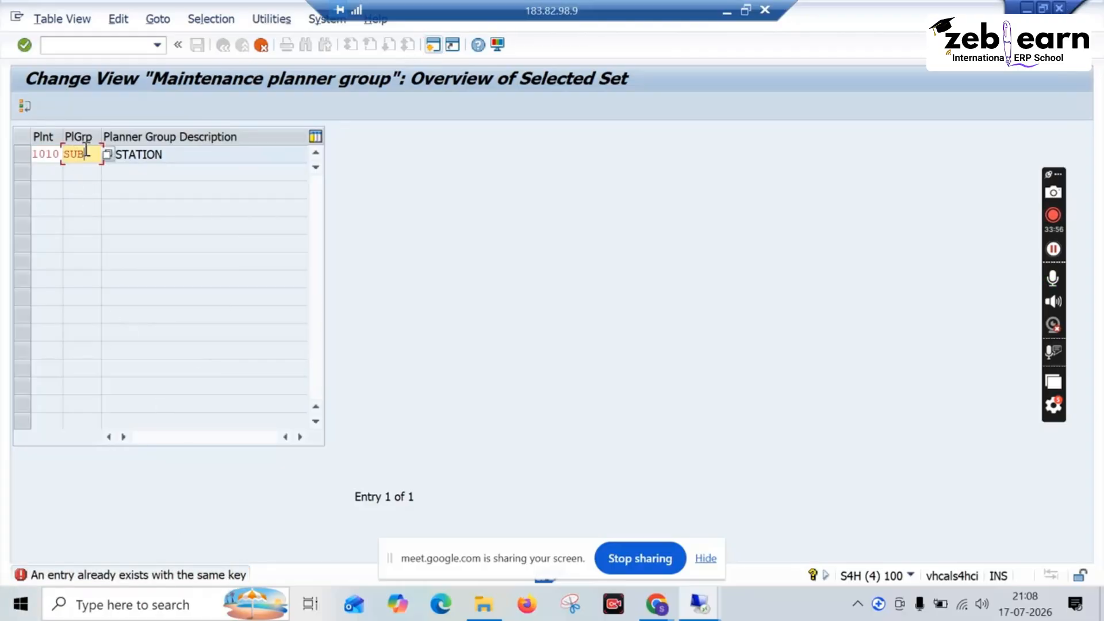
key(BackSpace)
key(Return)
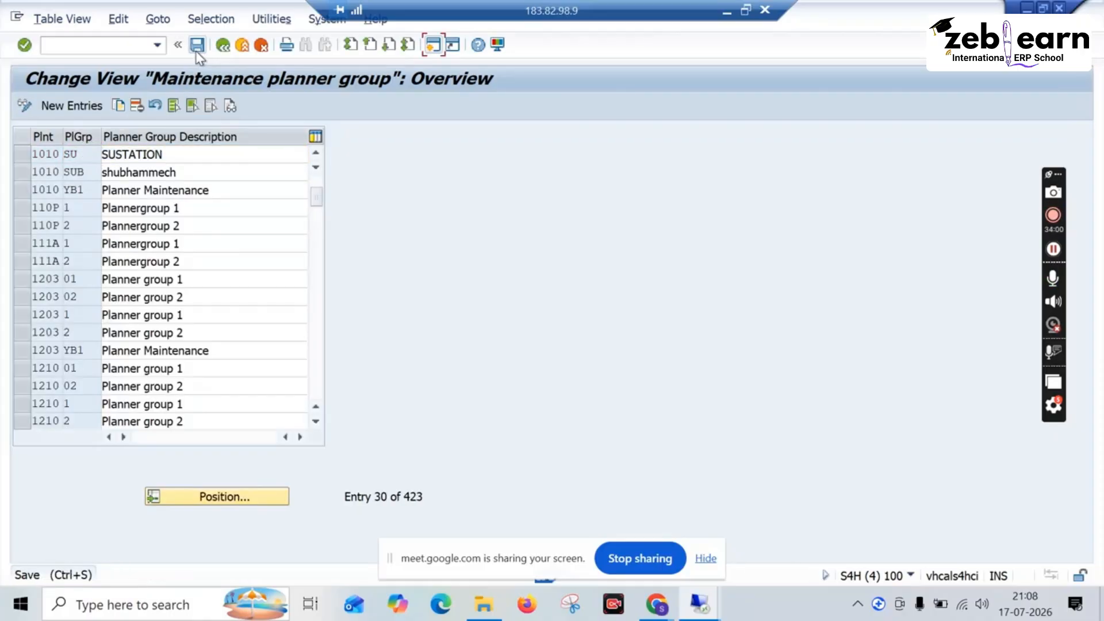
Step: Save the new planner group, then return to the IMG and collapse General Data under Task Lists
click(196, 51)
click(220, 49)
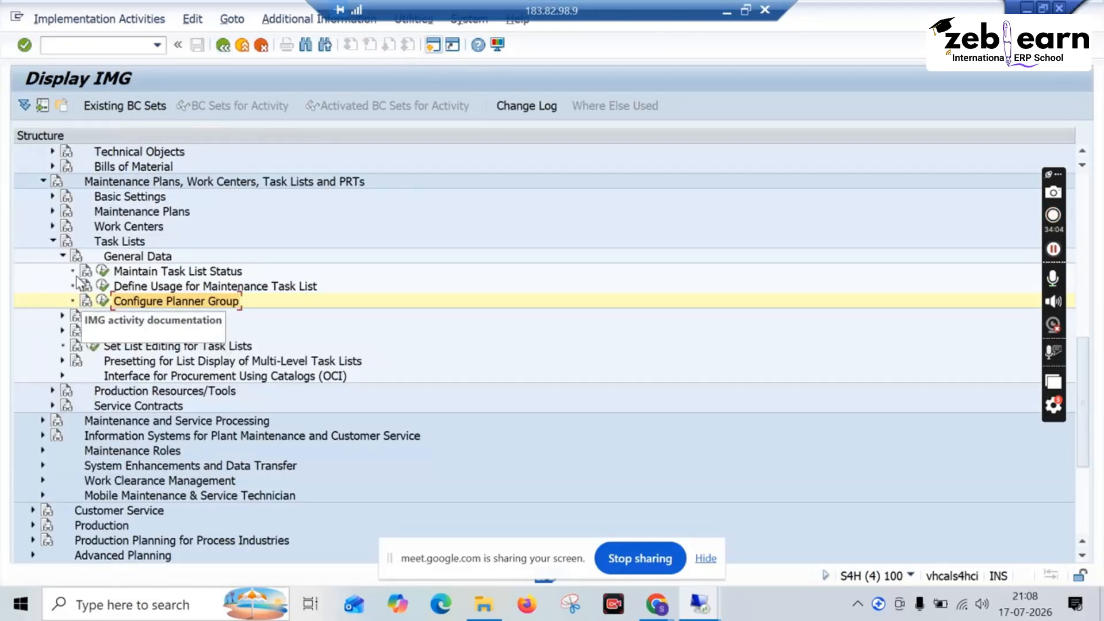
click(63, 256)
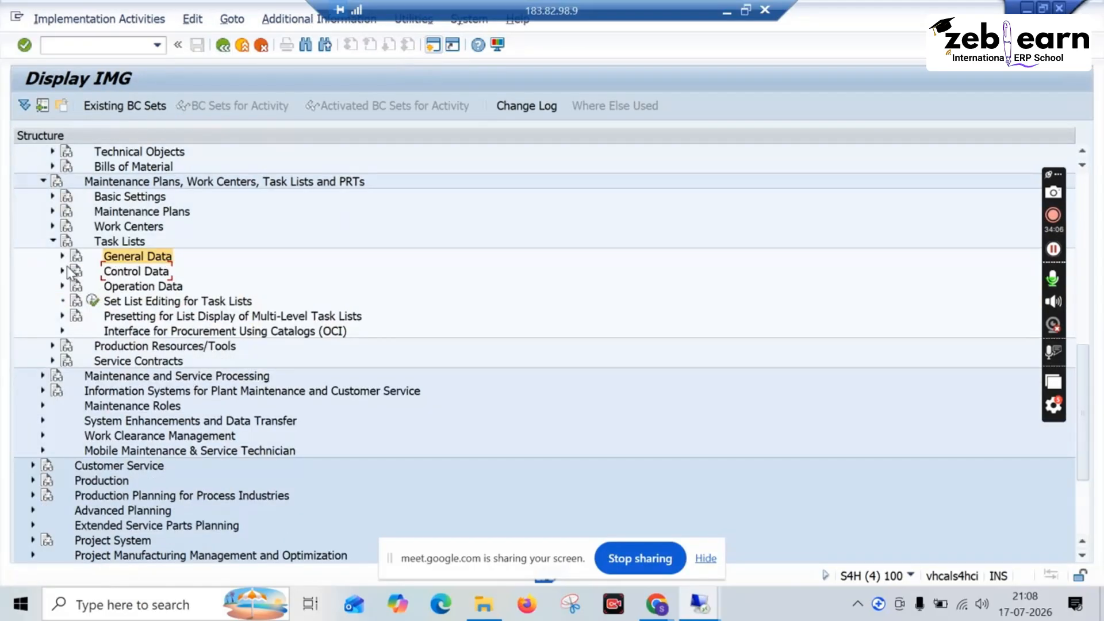
Step: Under Task Lists Control Data, open Define Profiles with Default Values, review the details of profile YB-1710, and return to the IMG
click(61, 272)
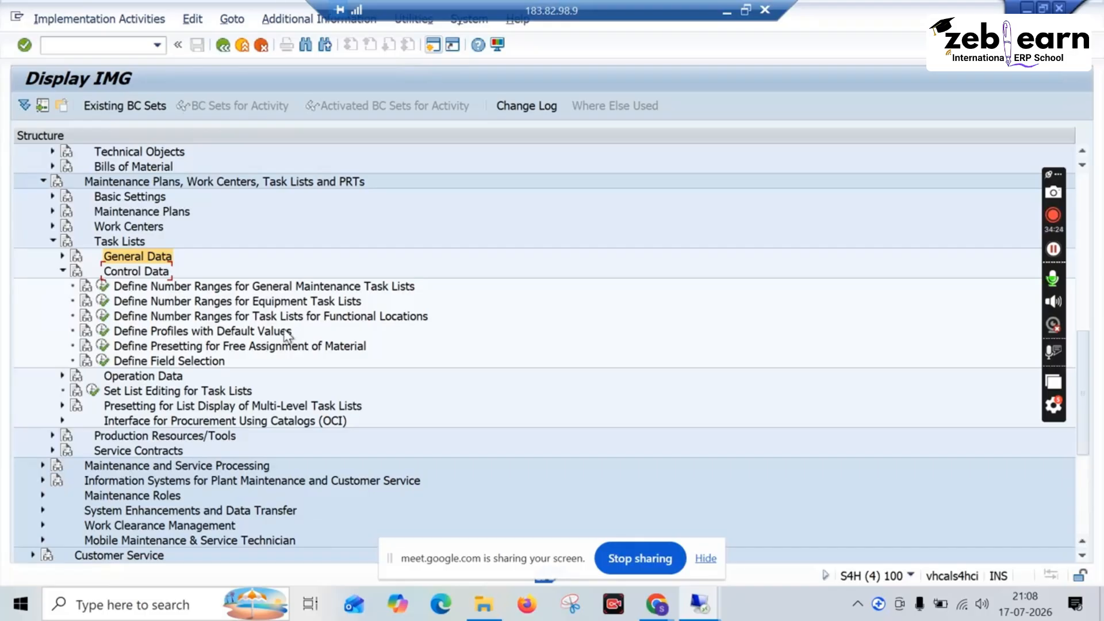
click(103, 331)
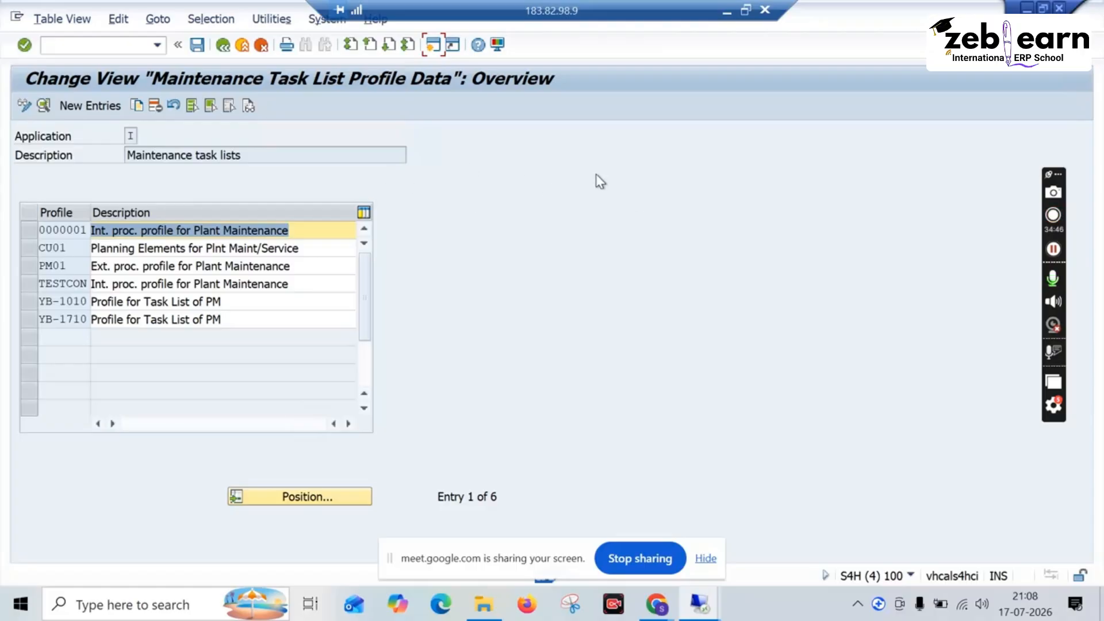
double_click(78, 320)
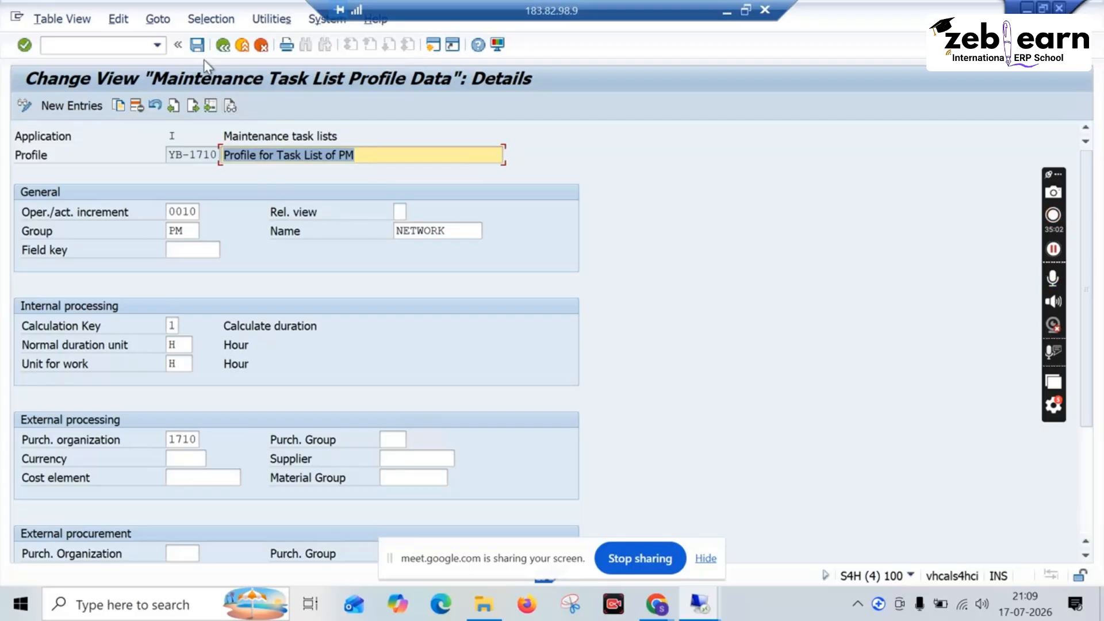
click(222, 49)
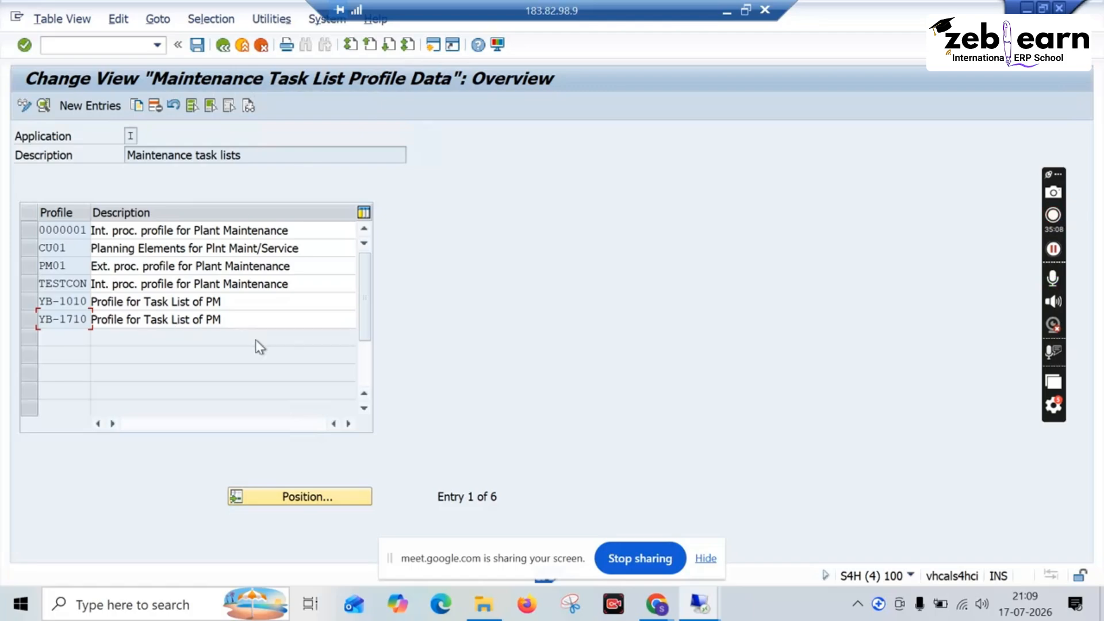
drag(234, 321, 84, 322)
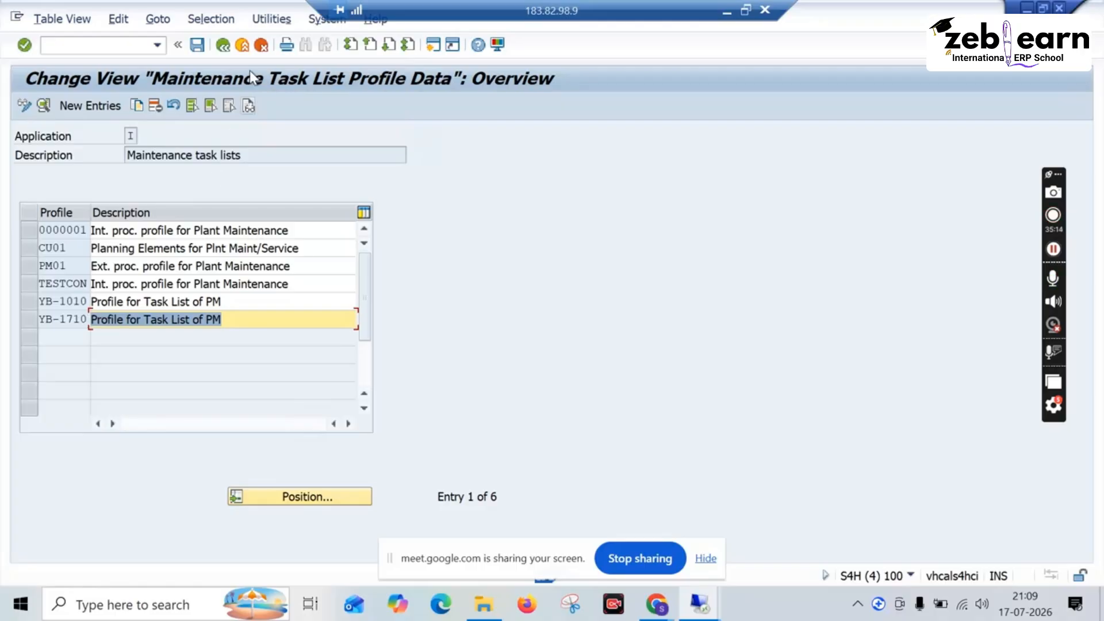
click(224, 51)
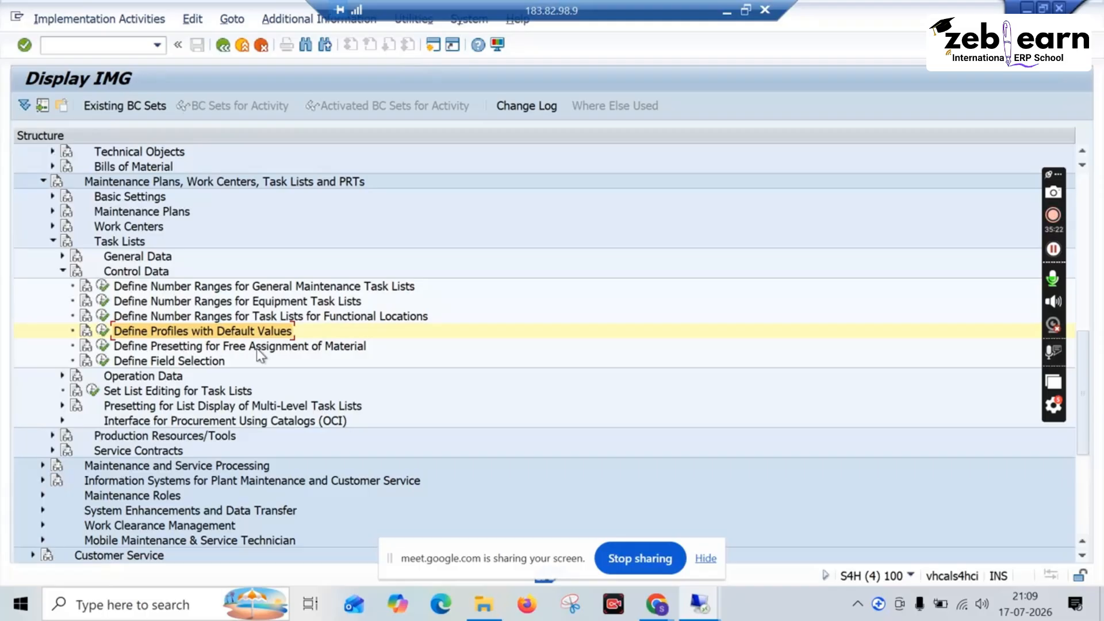
Step: In Define Field Selection, review the modifiable fields for PM/SM task lists: overview screens, return to the IMG, and collapse Control Data
click(325, 351)
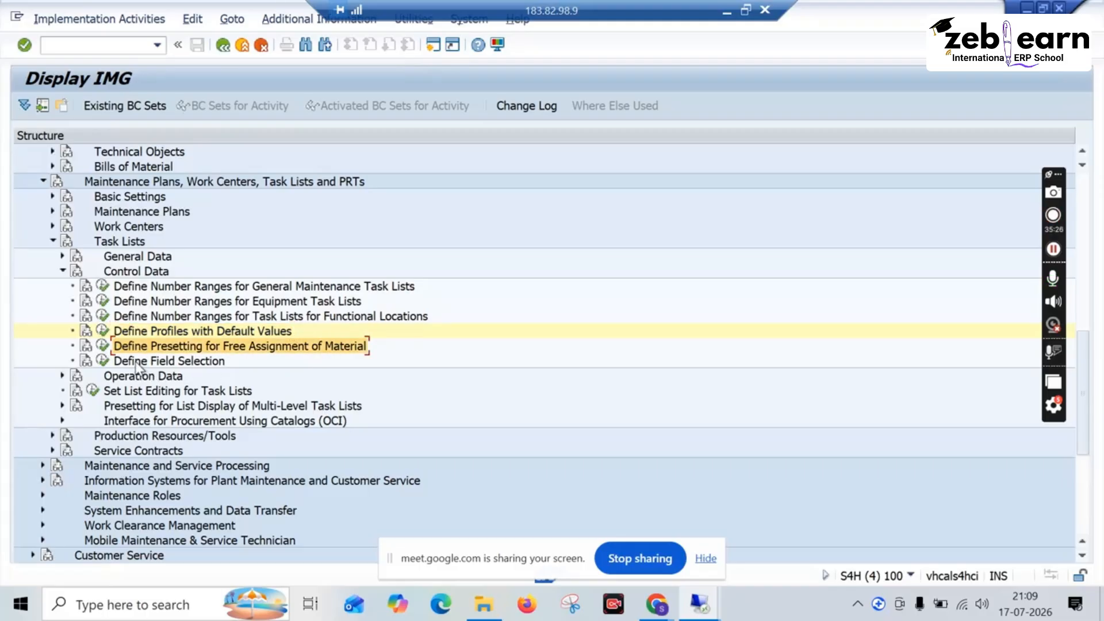
click(103, 361)
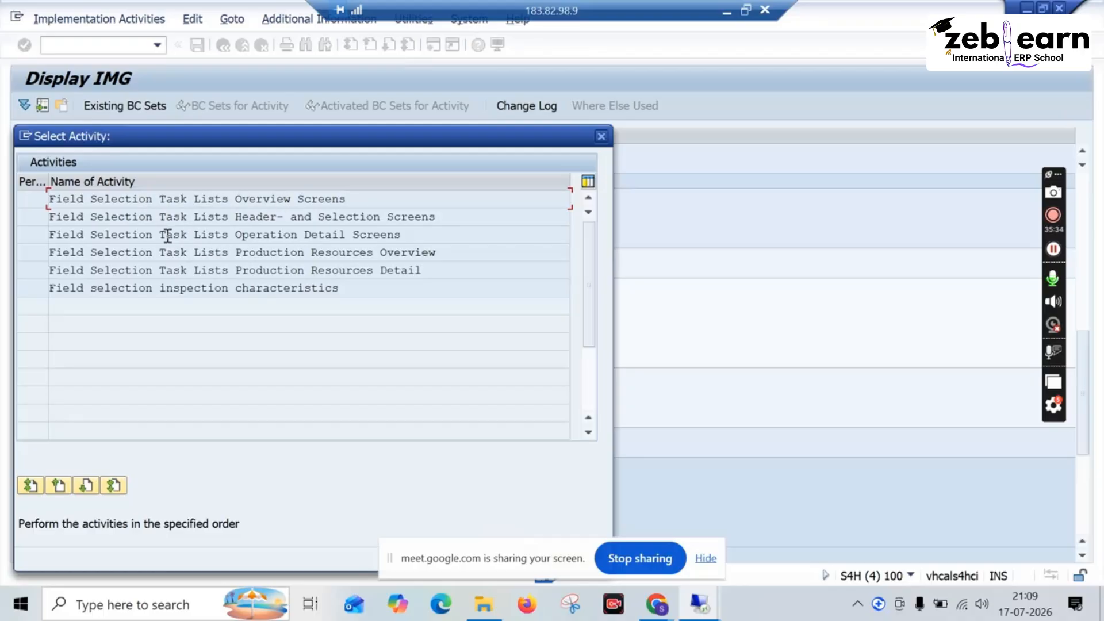
double_click(186, 199)
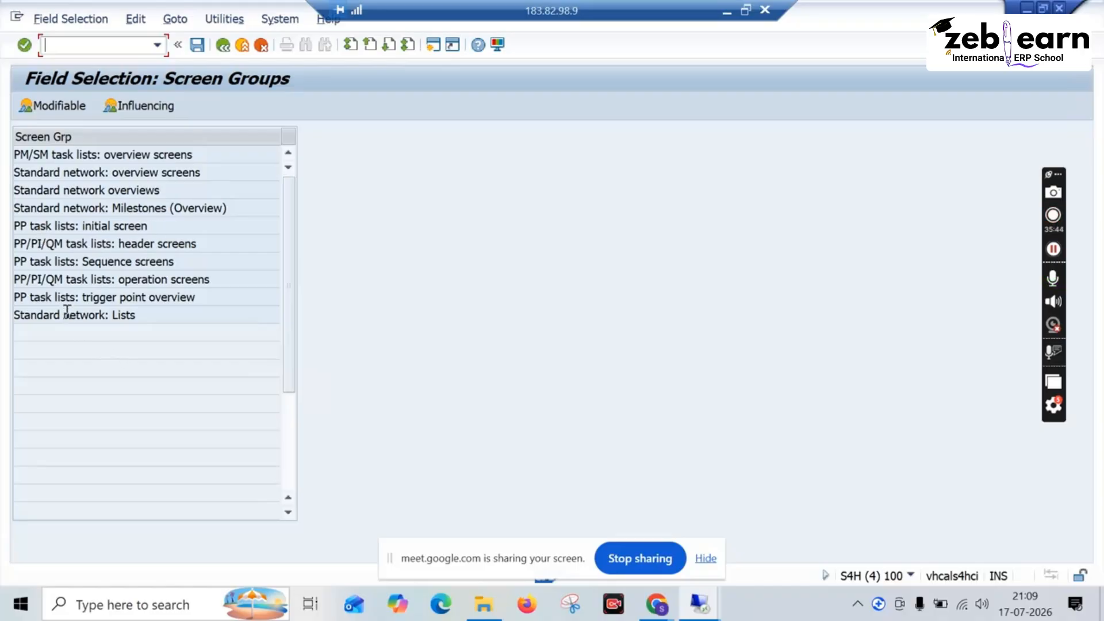
double_click(67, 155)
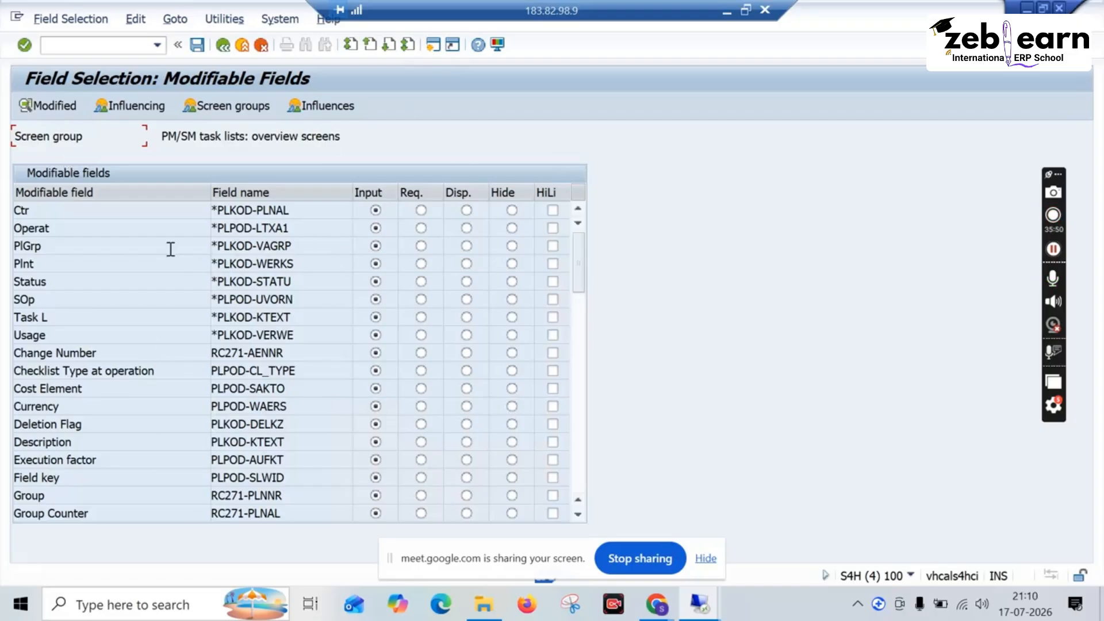
click(222, 45)
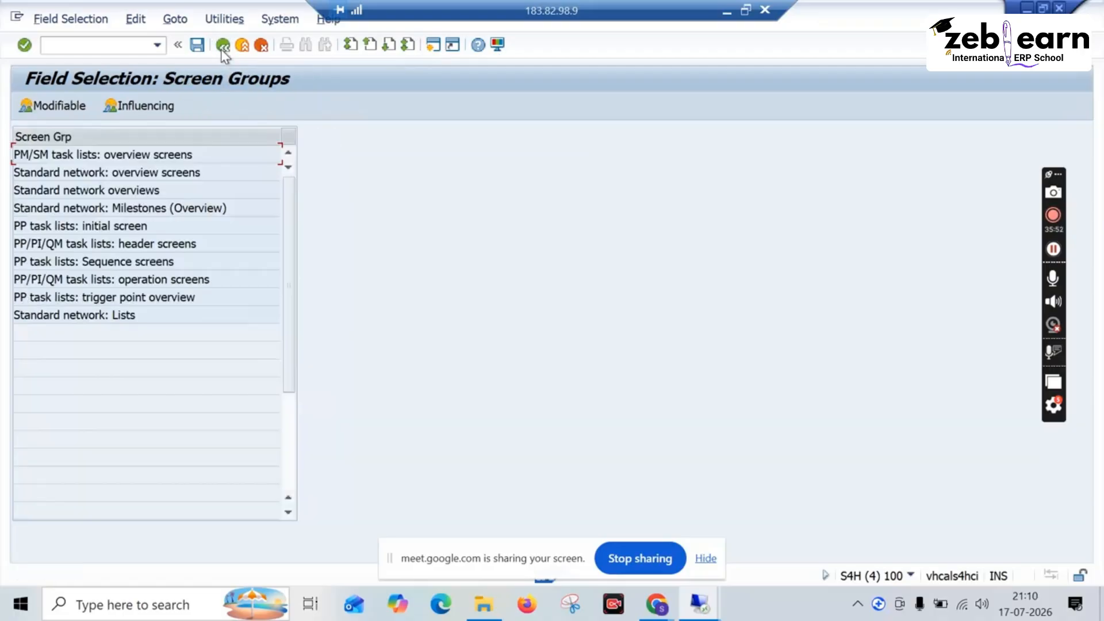
click(222, 46)
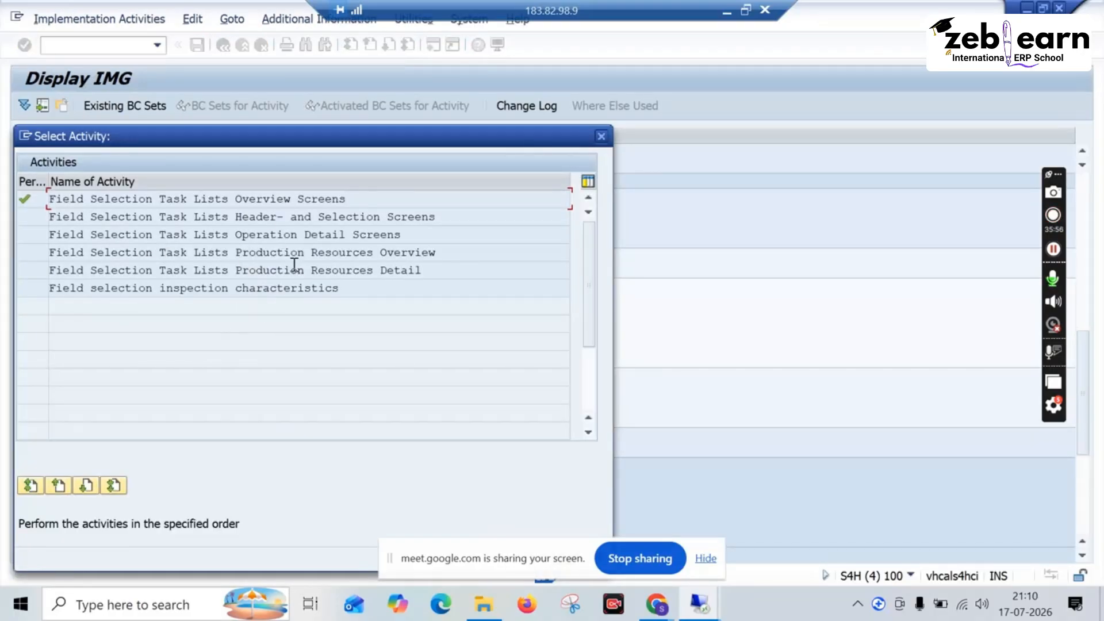
click(600, 137)
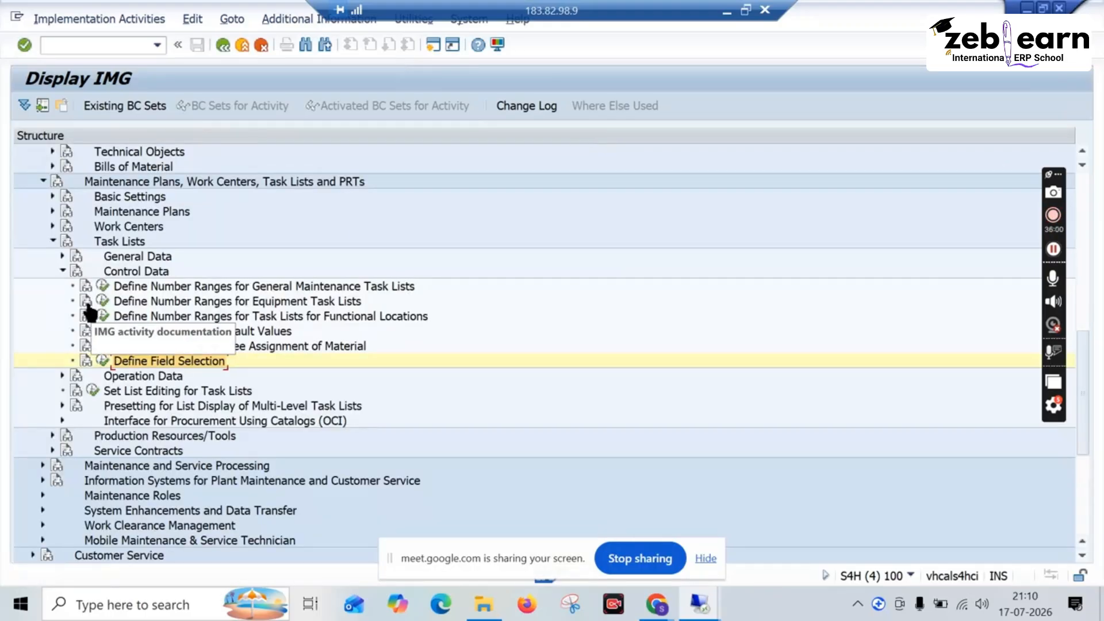
click(216, 287)
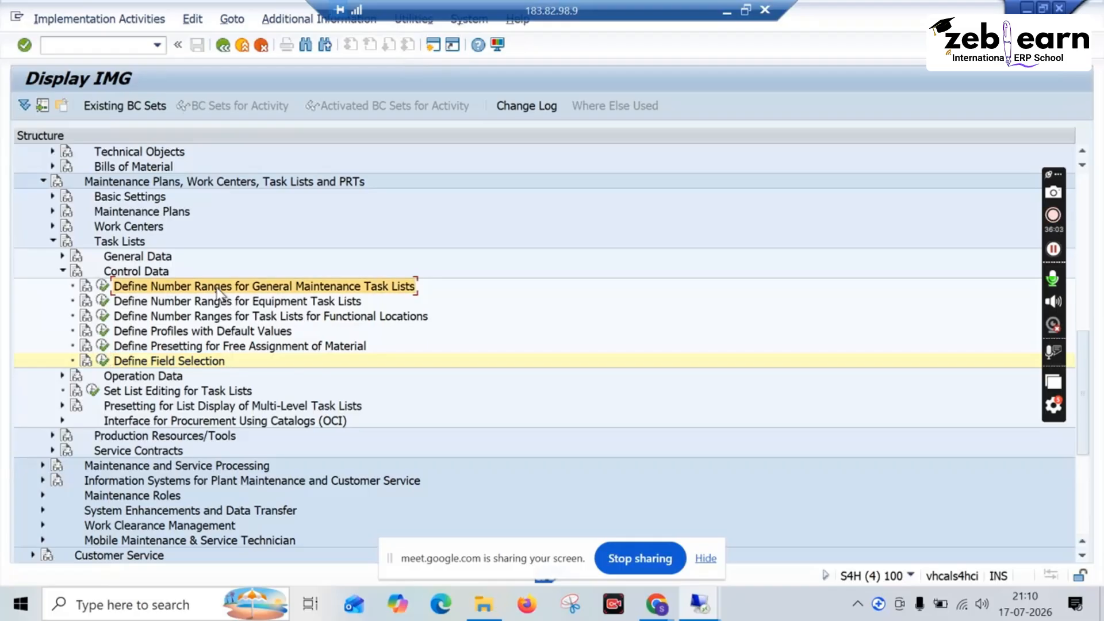
click(183, 331)
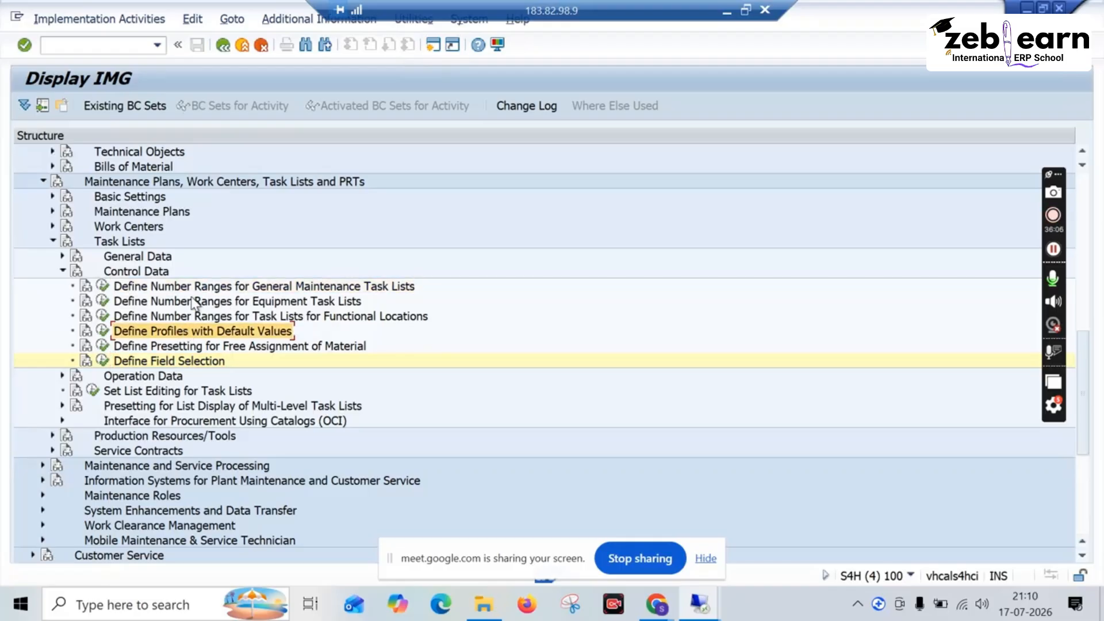
click(62, 271)
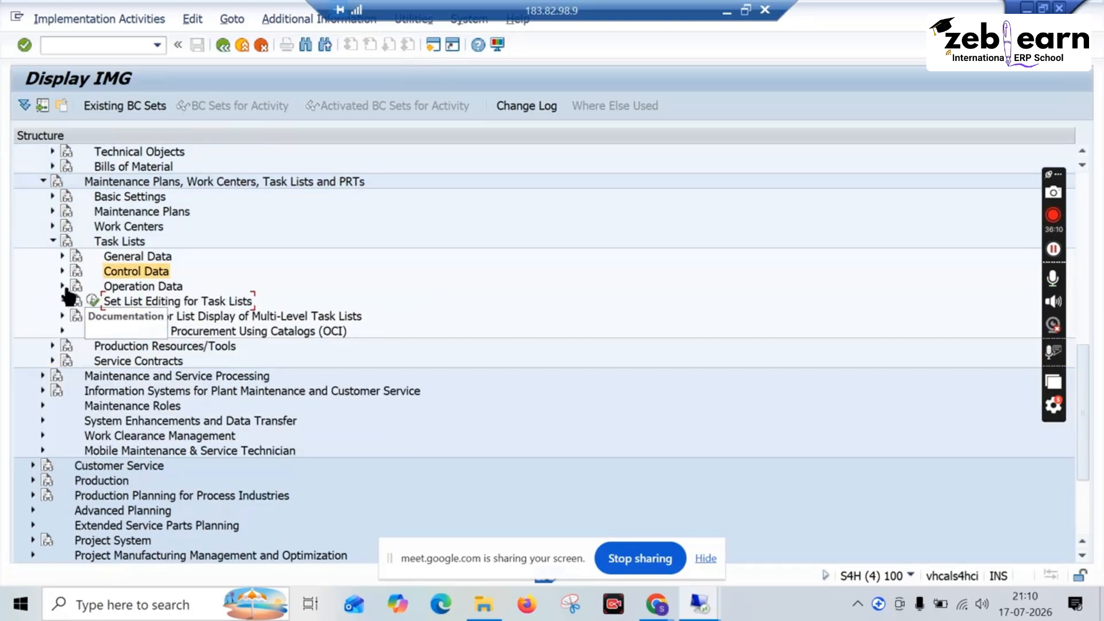
Step: Under Operation Data, open Maintain Suitabilities, review the suitability entries for plant 1010, and return to the IMG
click(62, 287)
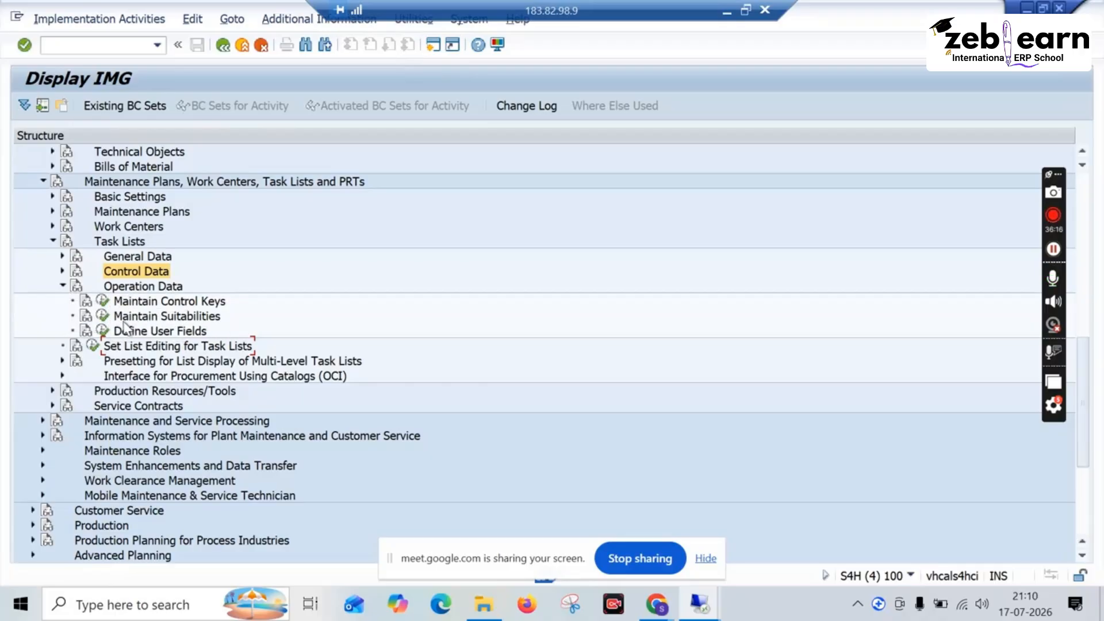
click(104, 316)
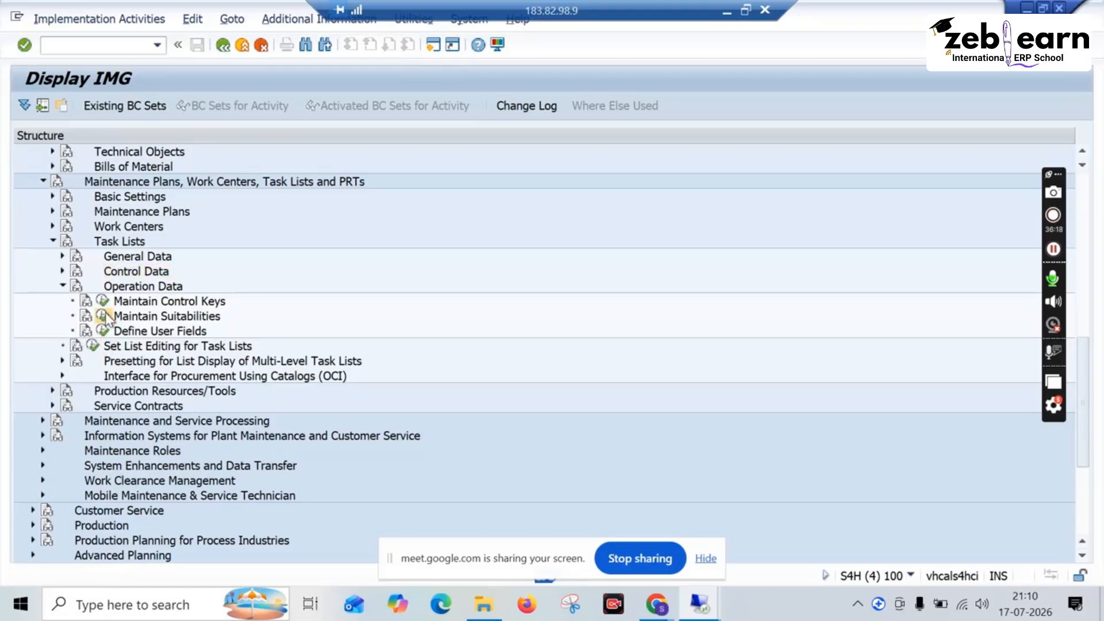
click(185, 291)
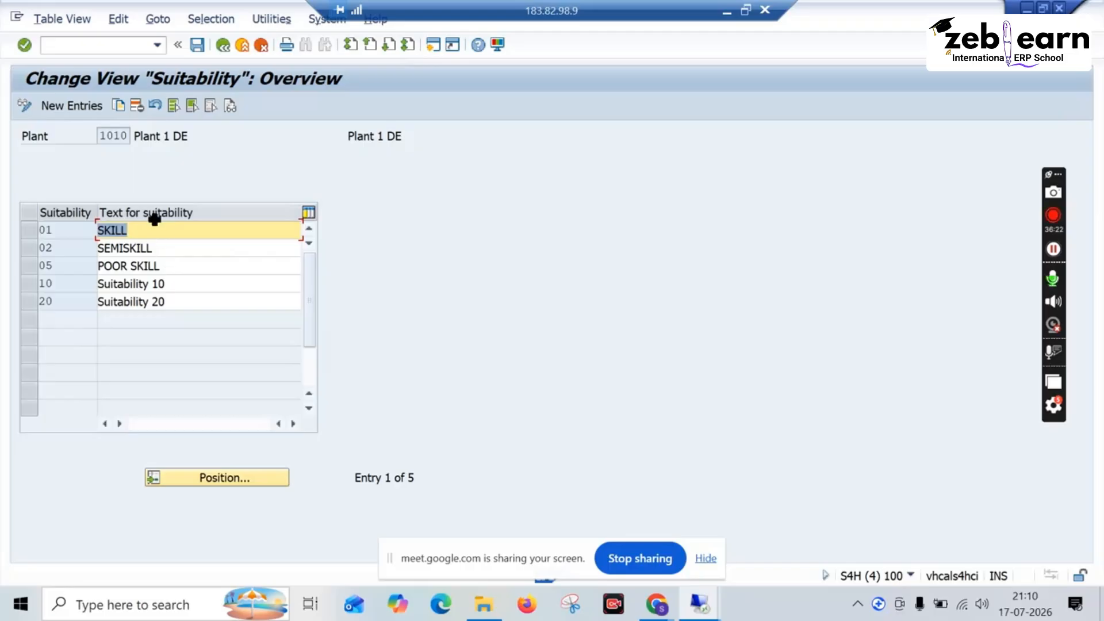
click(223, 47)
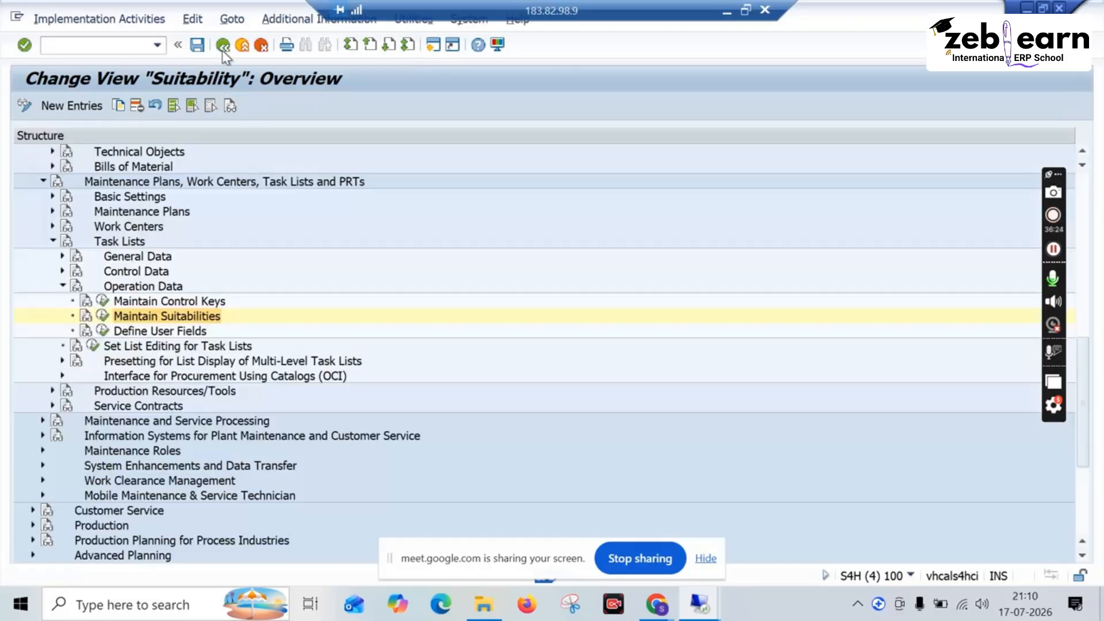
Step: Open Define User Fields, review the Work Clearance Management entry, return to the IMG, and collapse Operation Data
click(102, 331)
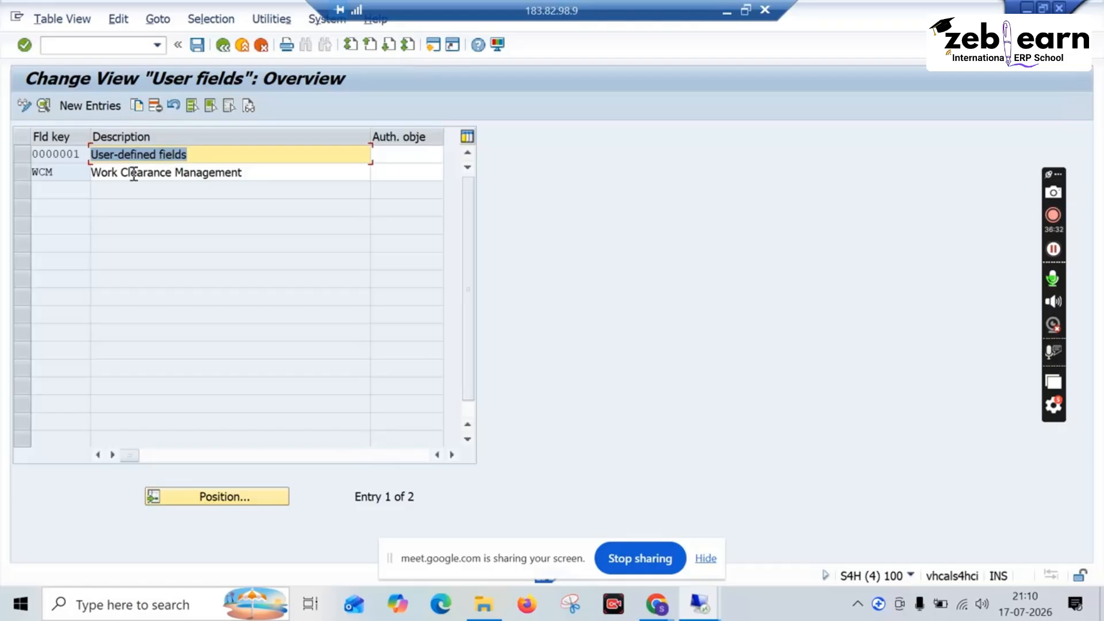
drag(247, 173, 87, 172)
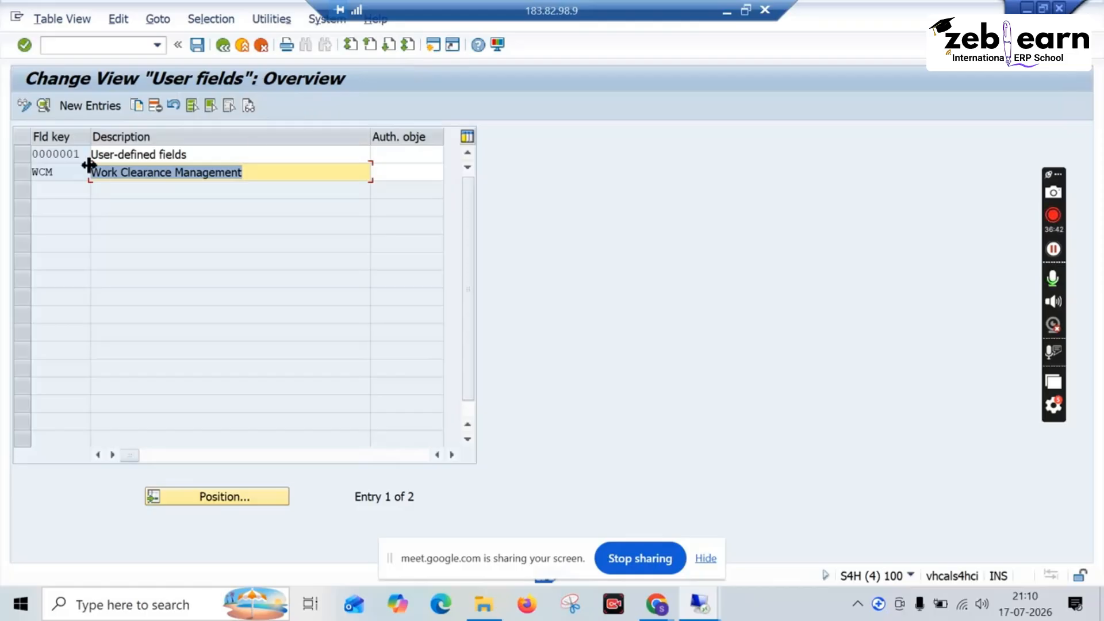
click(223, 45)
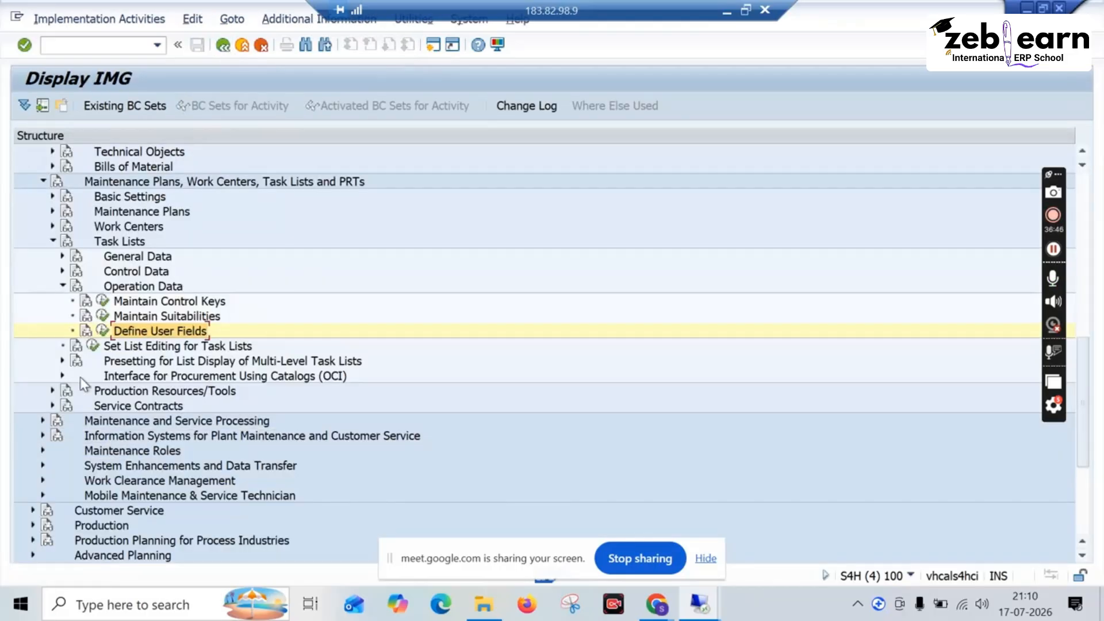
click(63, 285)
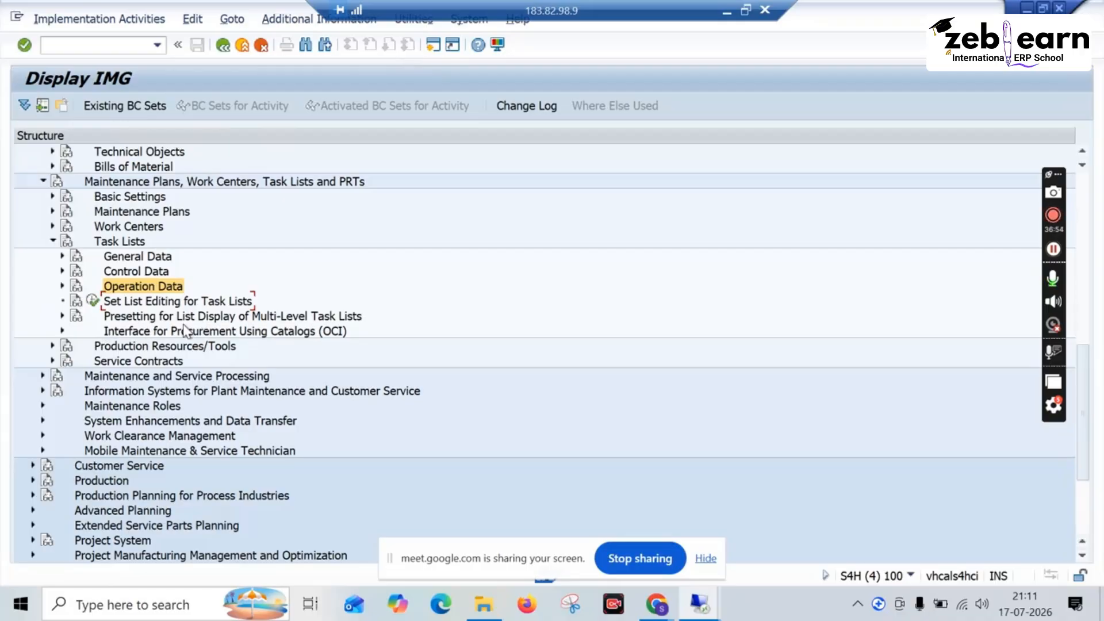
Step: Expand General Data under Production Resources/Tools and open the Define PRT Authorization Group activity
click(53, 346)
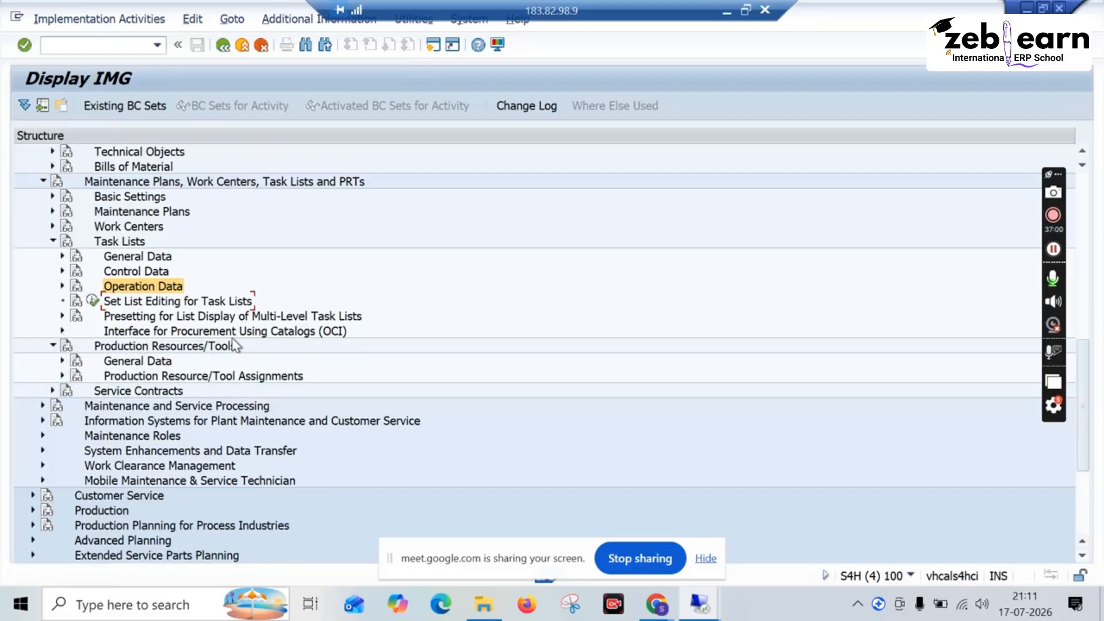
click(63, 361)
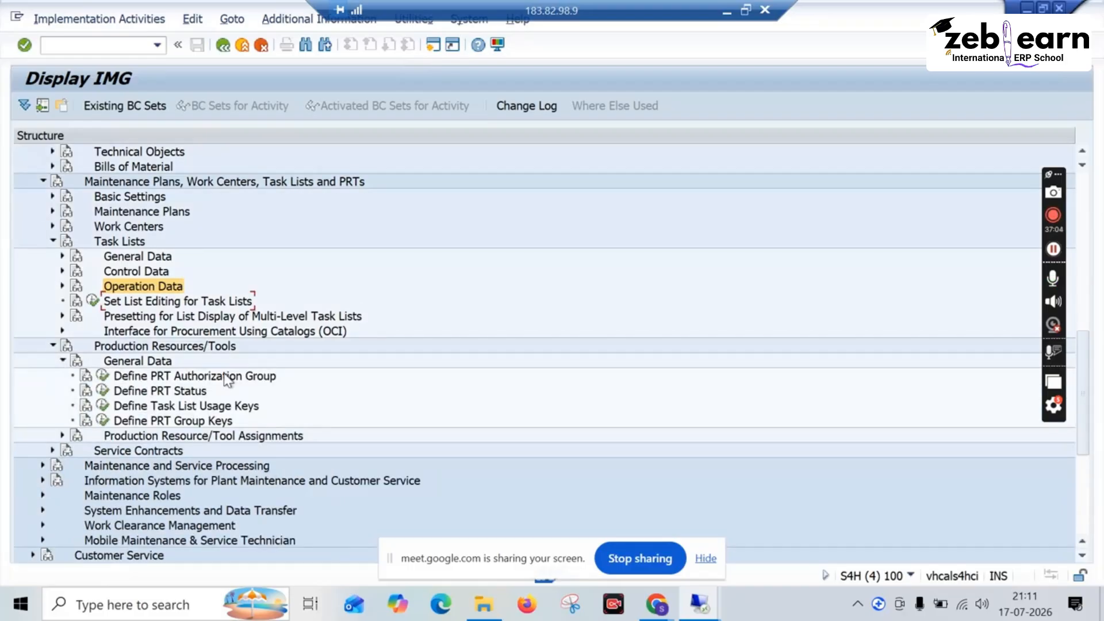
click(103, 376)
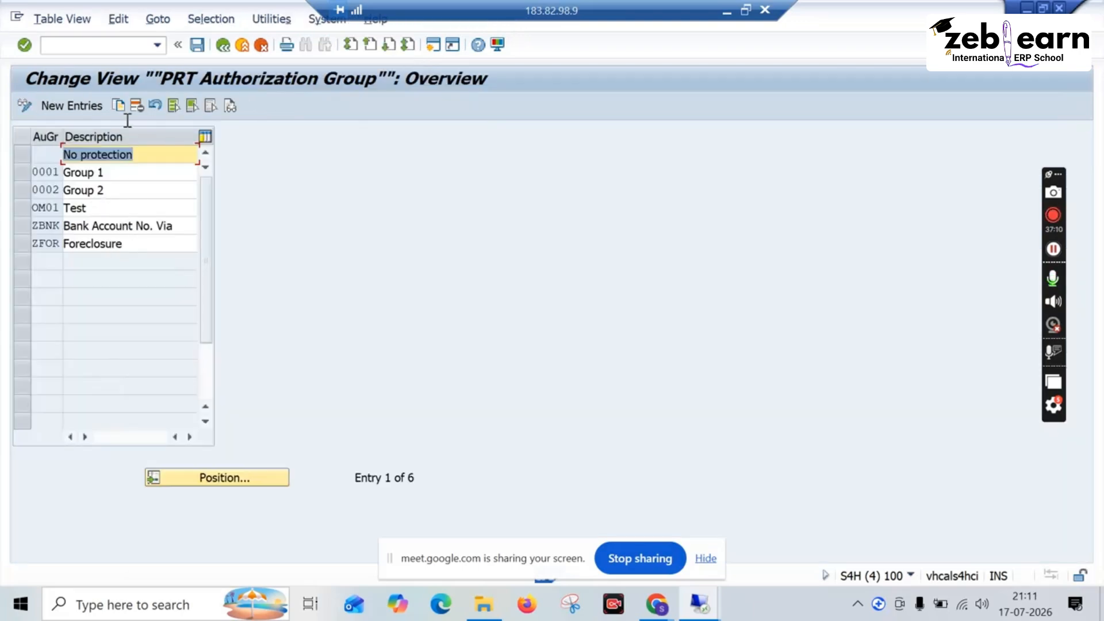
Step: Try to copy the PRT authorization group entry OM01 (Test) and cancel the copy
click(21, 209)
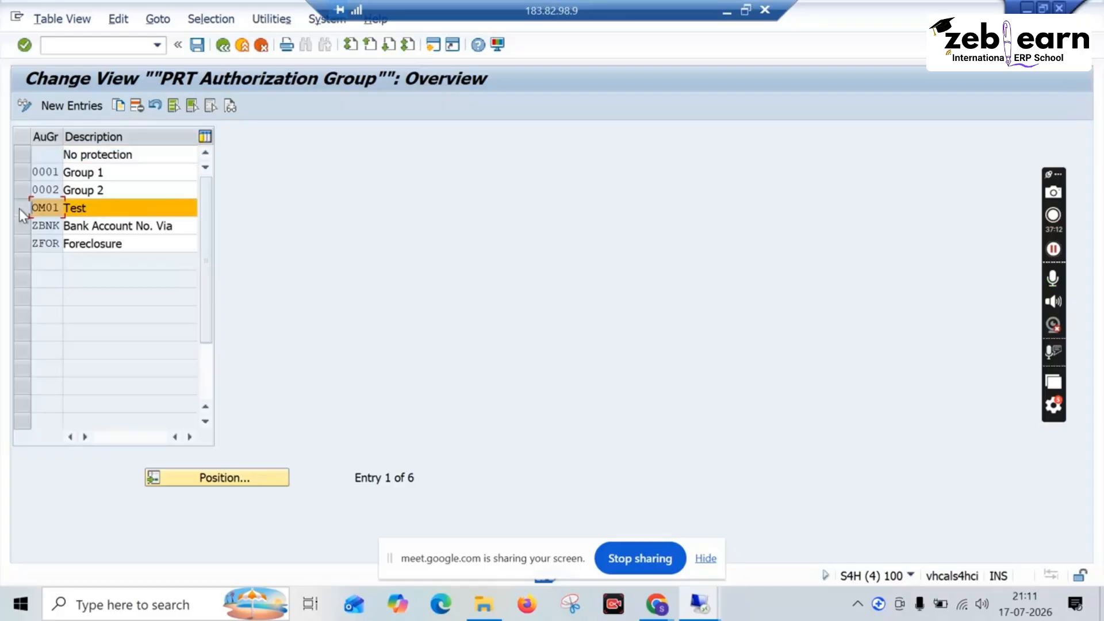
click(117, 107)
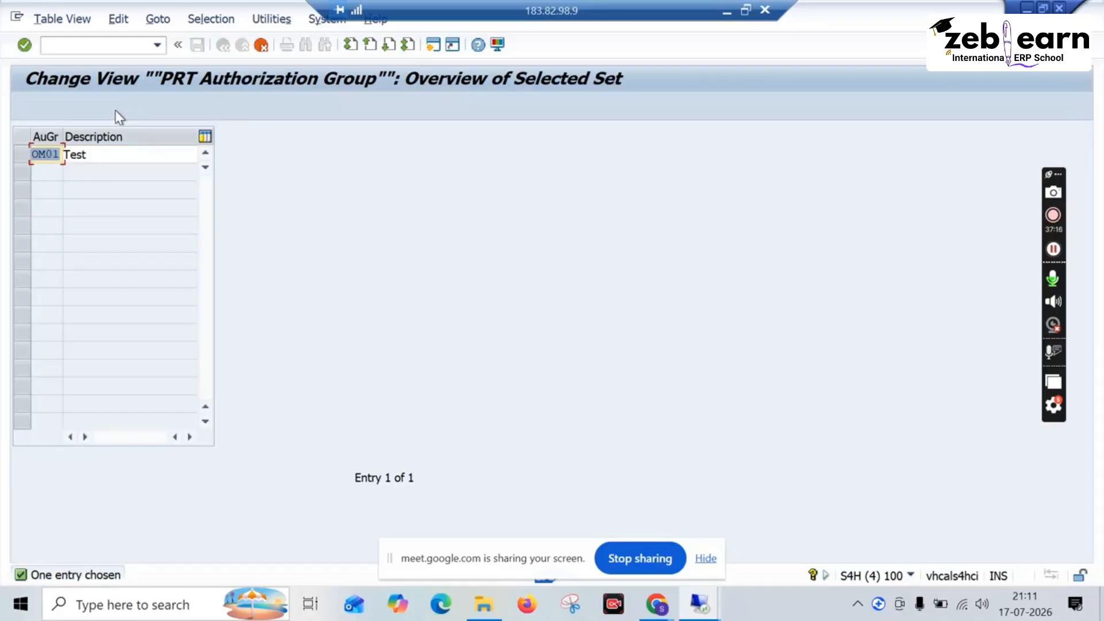
key(Return)
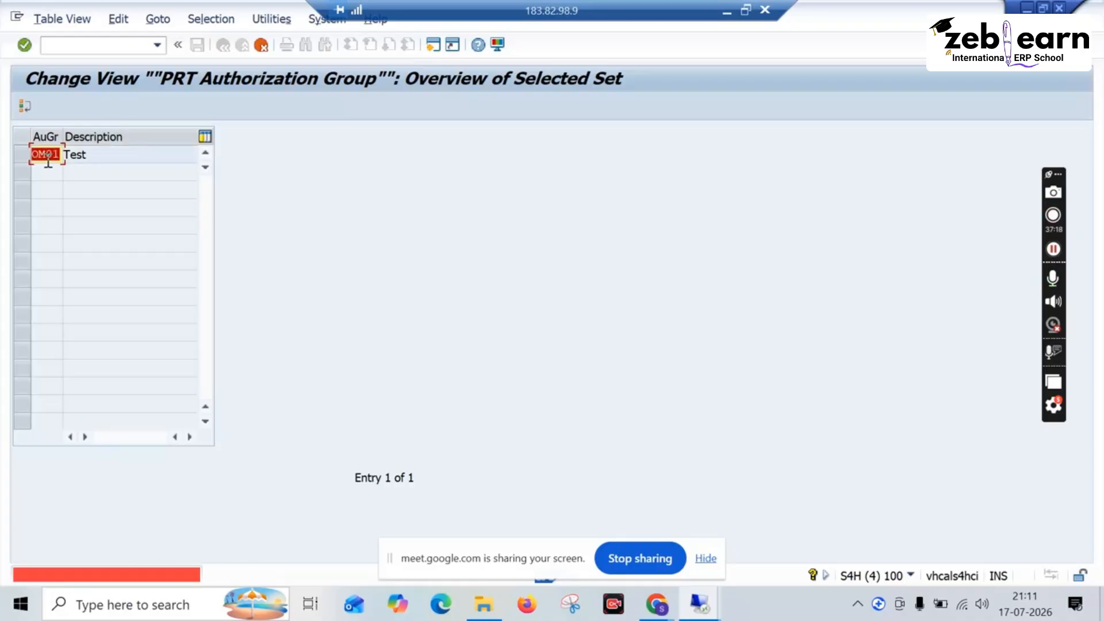
click(50, 161)
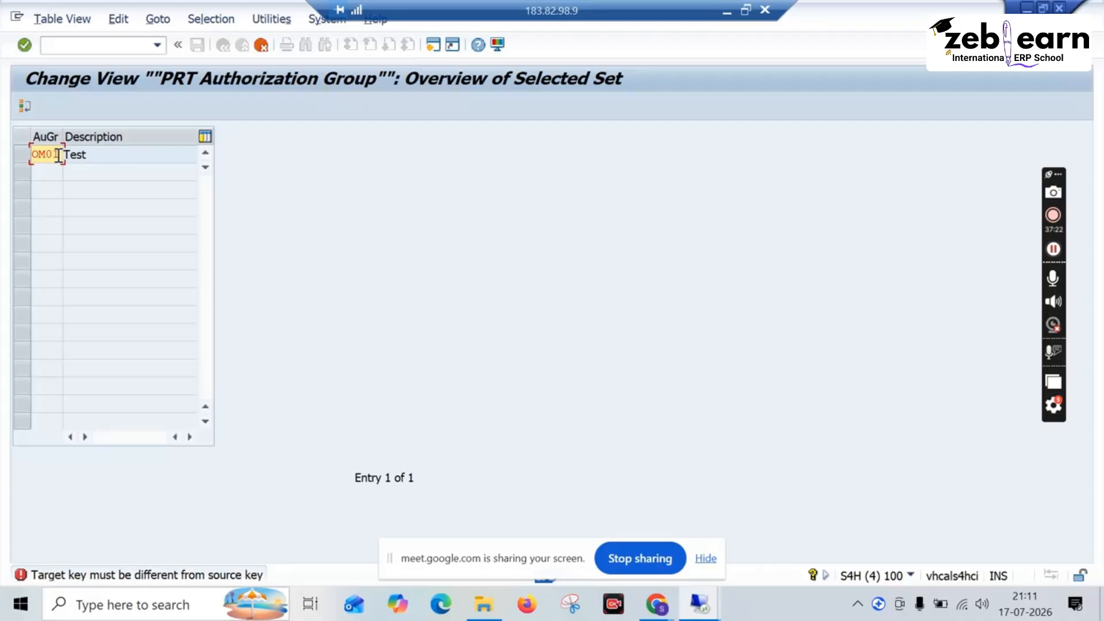
click(264, 46)
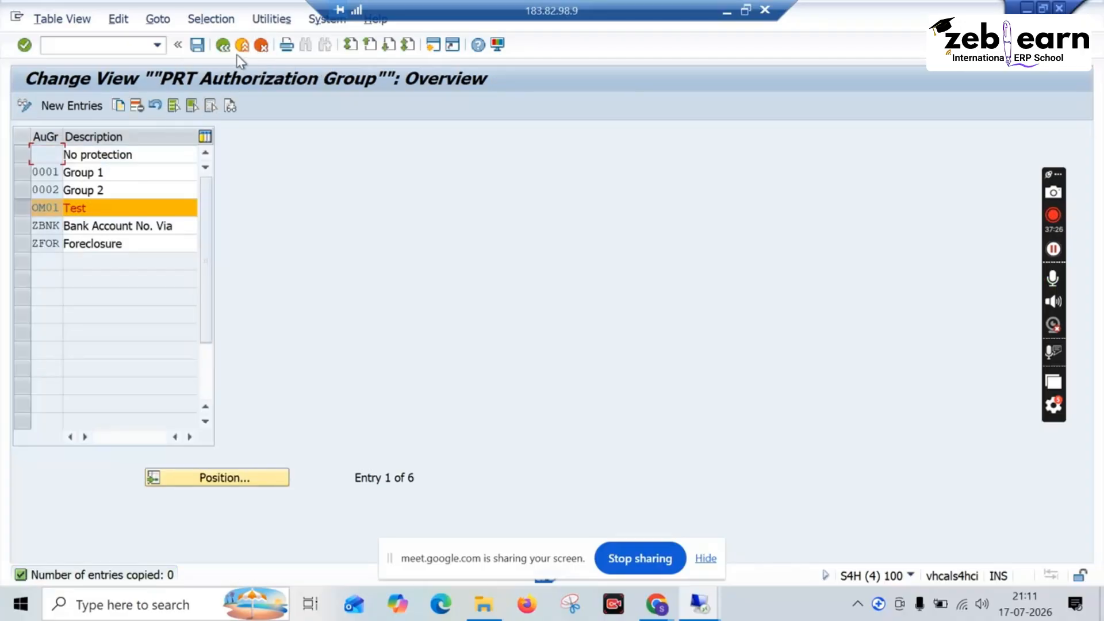
Step: Return to the IMG, collapse General Data under Production Resources/Tools, and expand Service Contracts
click(223, 46)
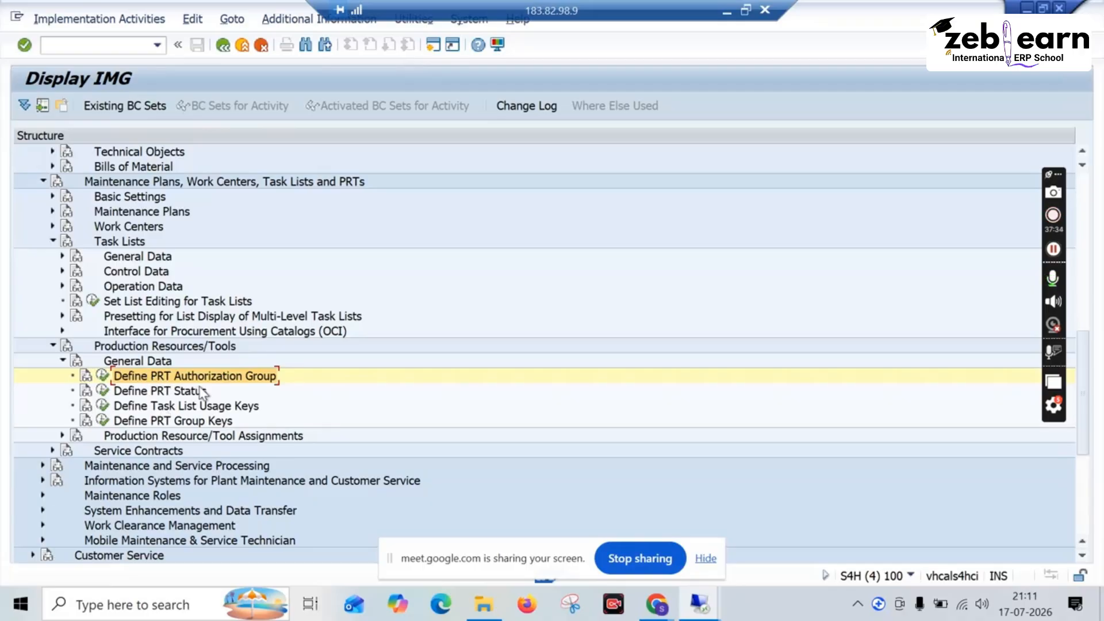
click(64, 360)
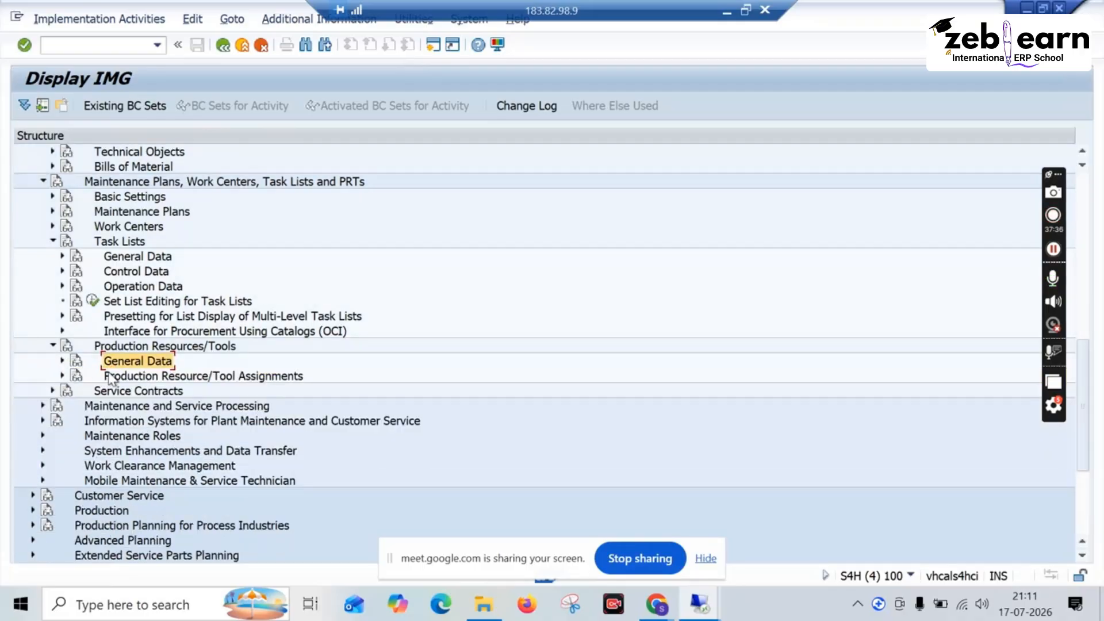
click(52, 390)
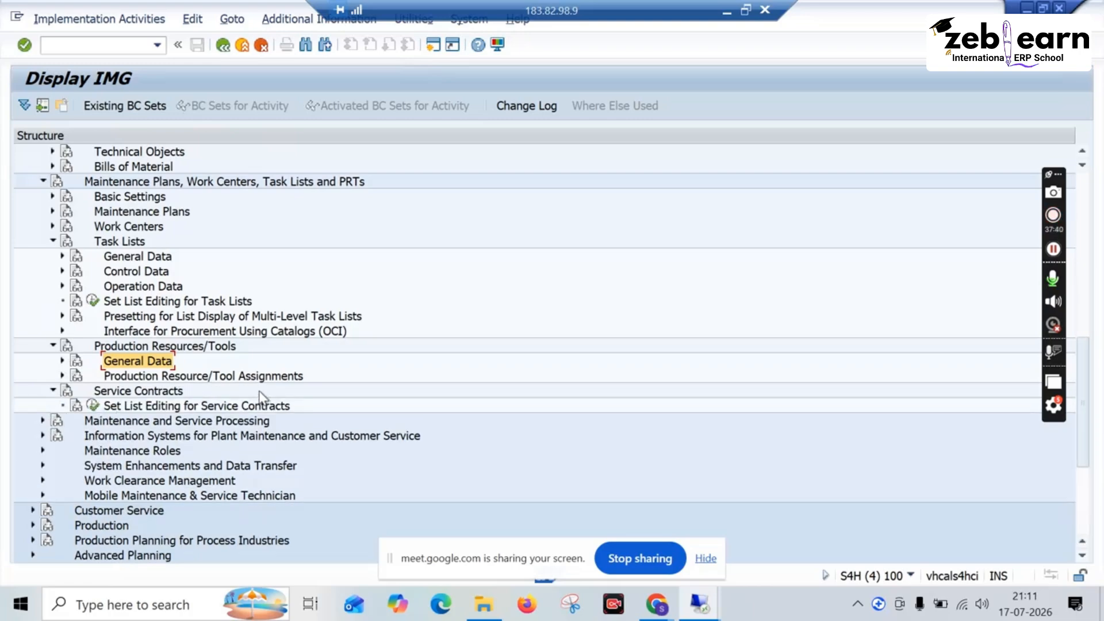
Step: Collapse Service Contracts, Master Data in Plant Maintenance and Customer Service, and Maintenance Plans, Work Centers, Task Lists and PRTs in the IMG
click(52, 390)
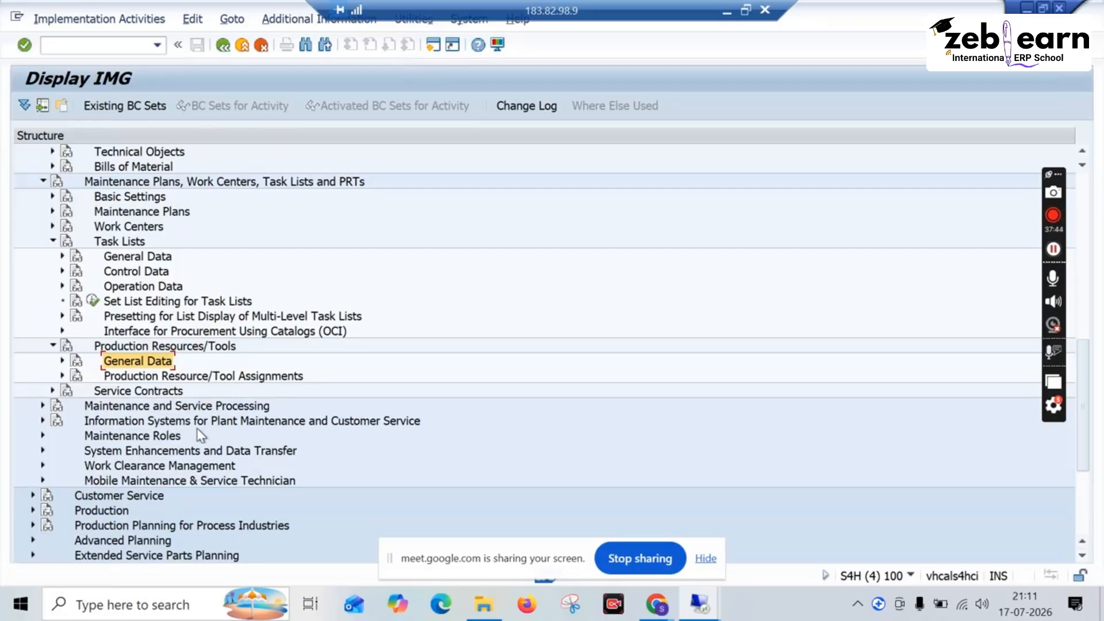
scroll(196, 435, down, 1)
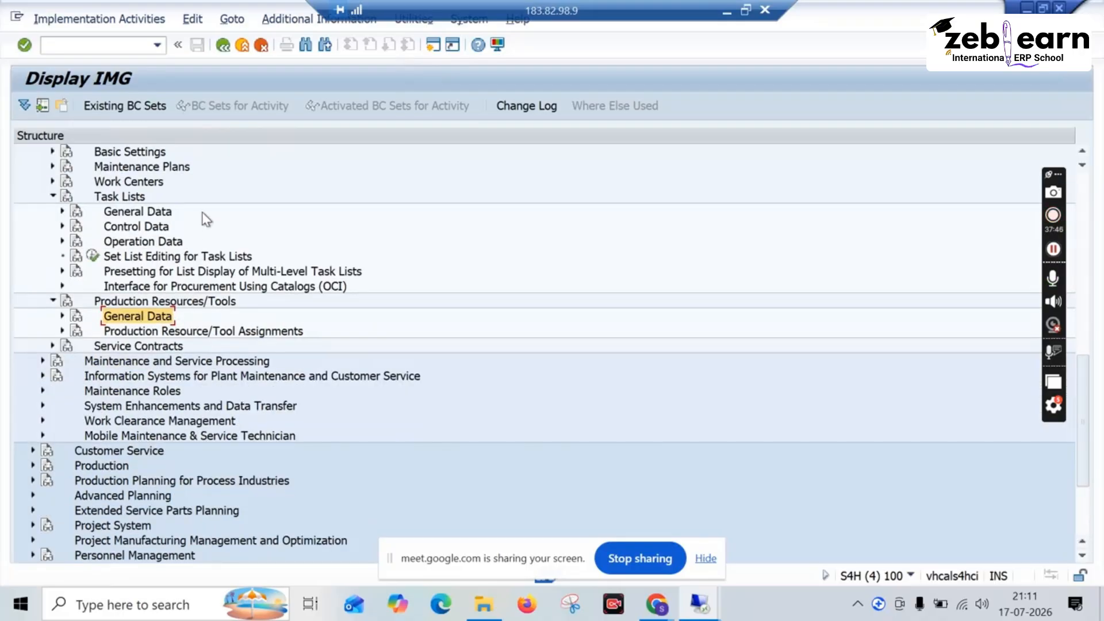
scroll(205, 229, up, 5)
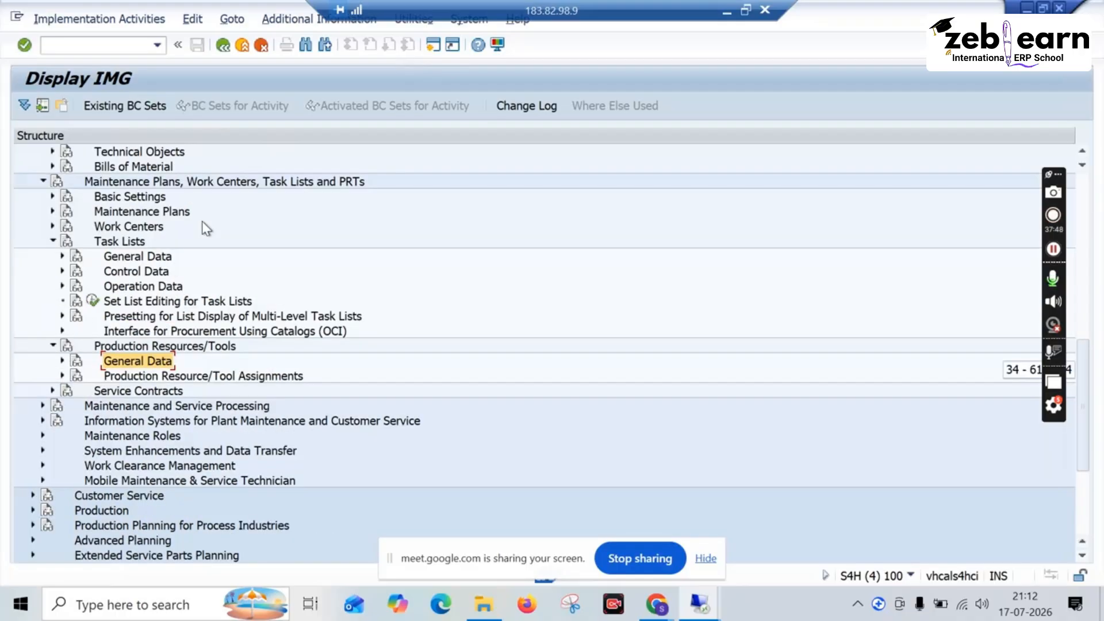
scroll(202, 221, up, 3)
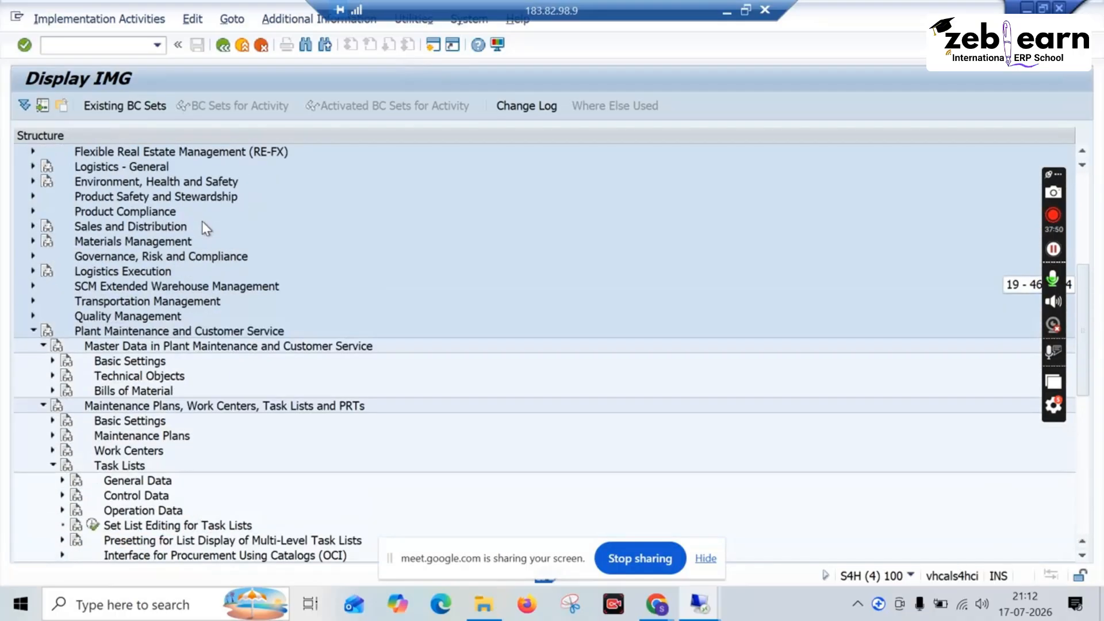
scroll(202, 221, down, 1)
scroll(202, 222, down, 2)
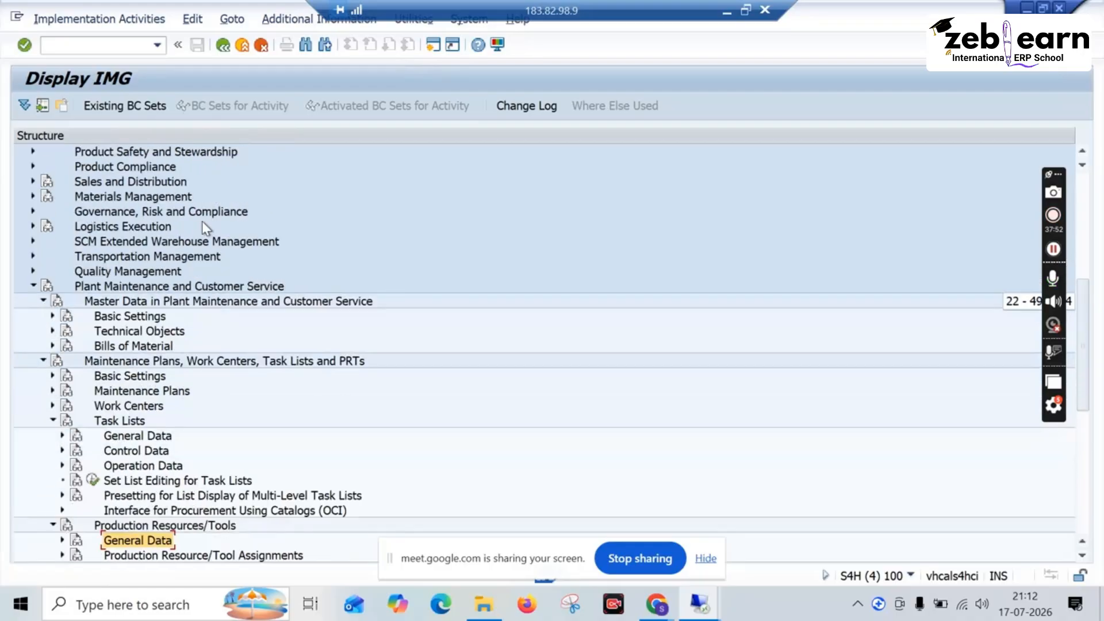
click(44, 302)
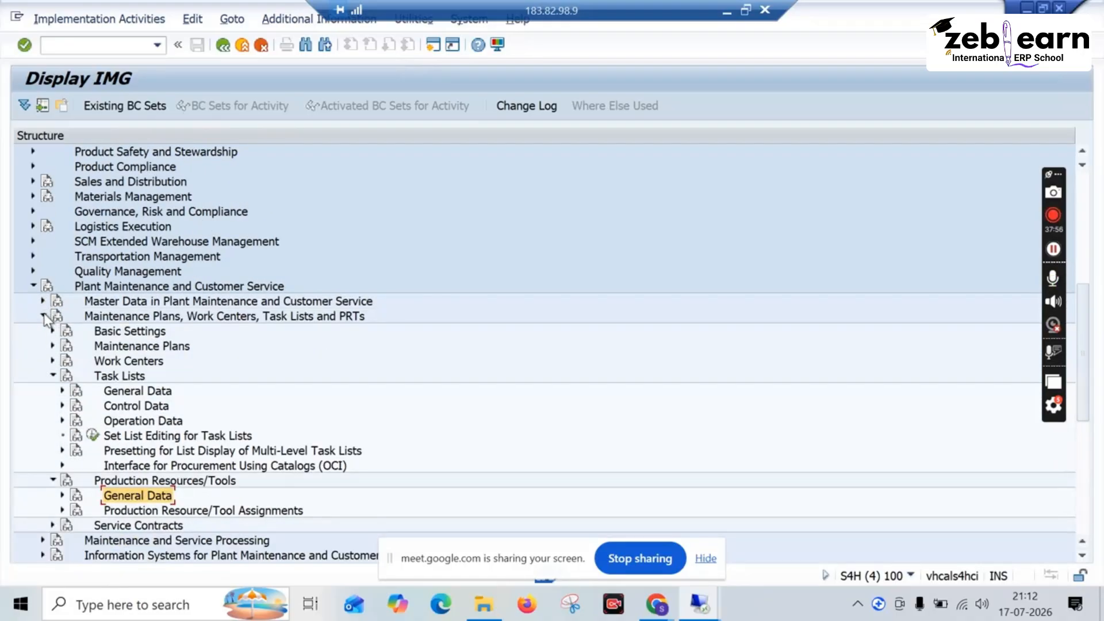
click(44, 317)
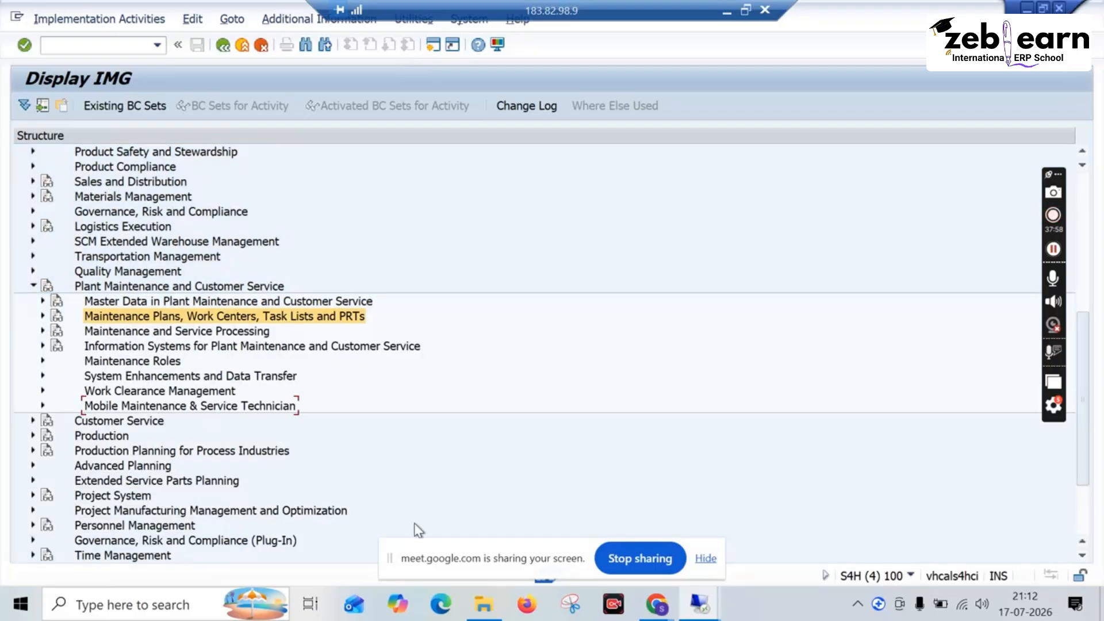
Step: Switch to the Google Meet call and look through the participant list
mouse_move(655, 603)
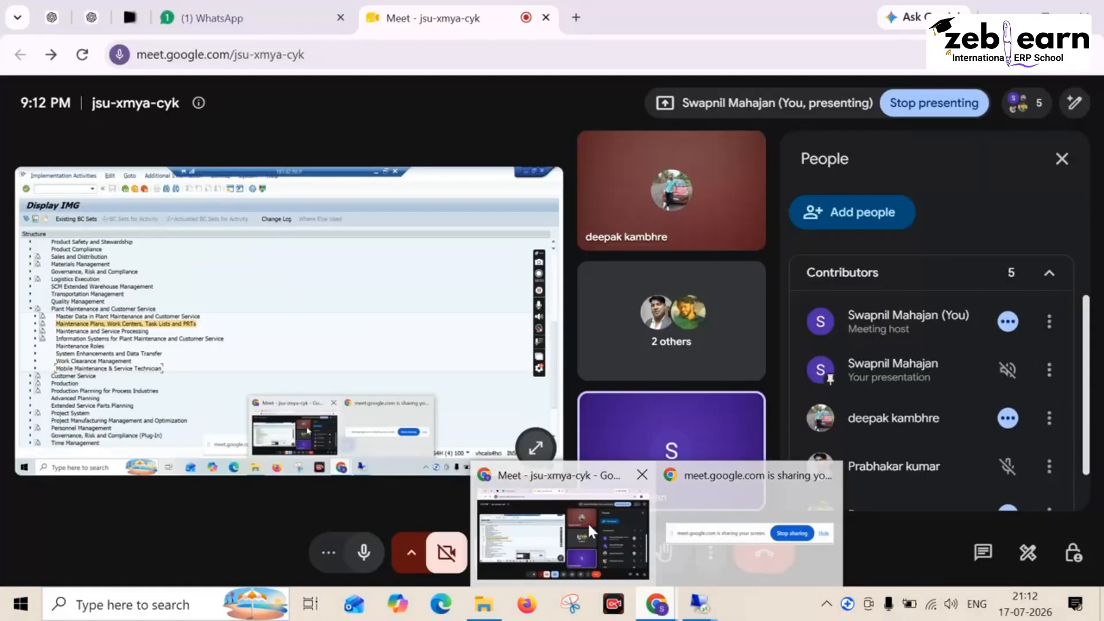
click(587, 522)
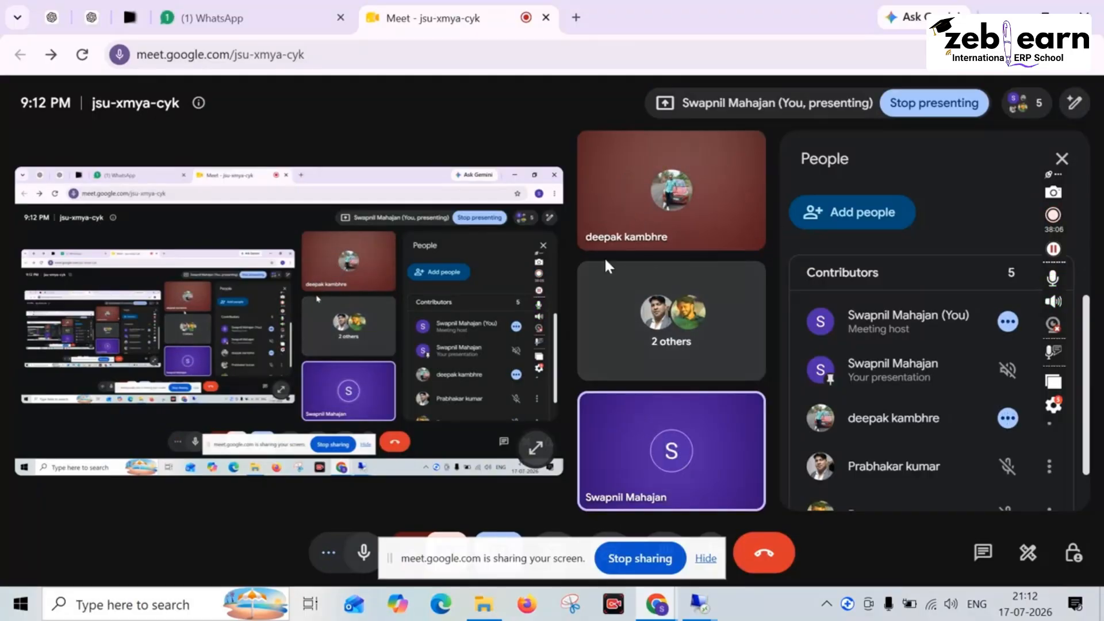
scroll(863, 375, down, 2)
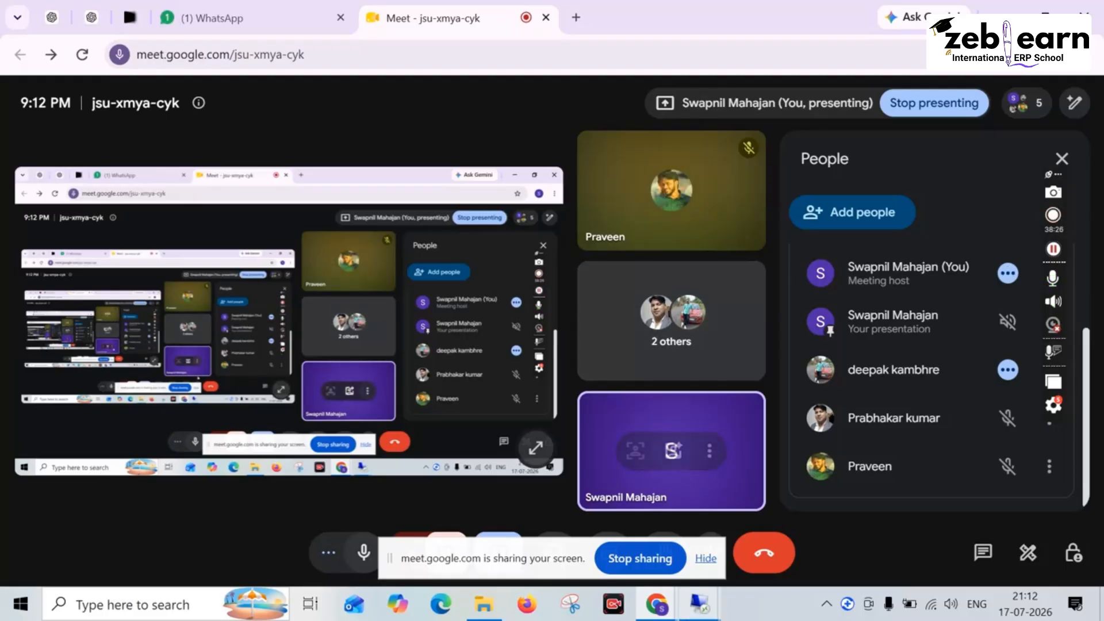
Step: Return to the remote SAP session, point out the first two Plant Maintenance nodes, and preview the contents of Maintenance and Service Processing
mouse_move(699, 602)
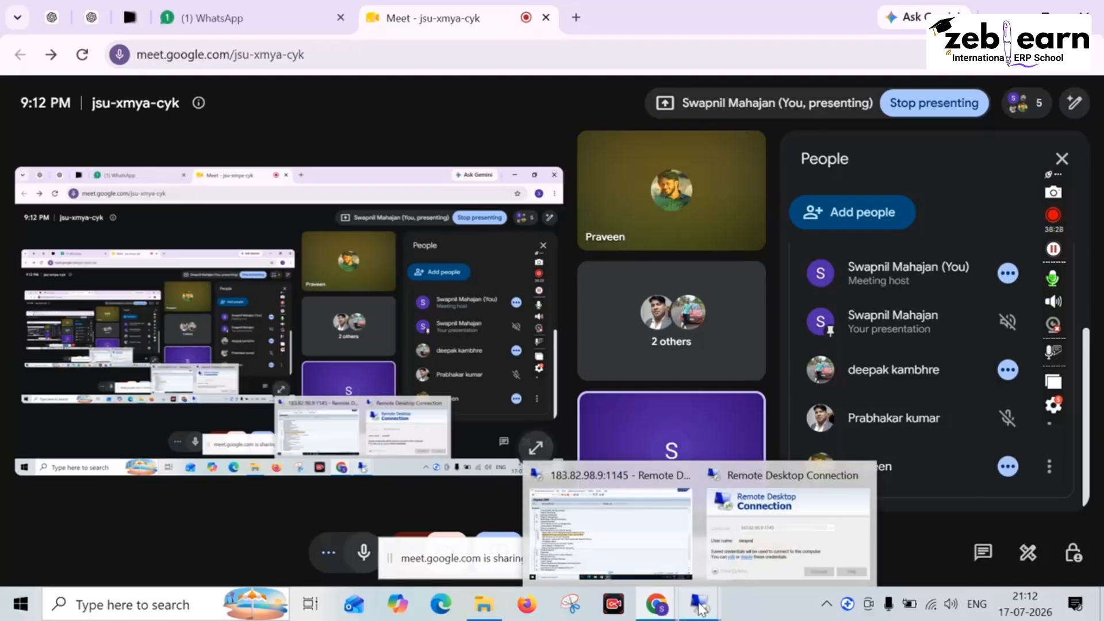
click(637, 527)
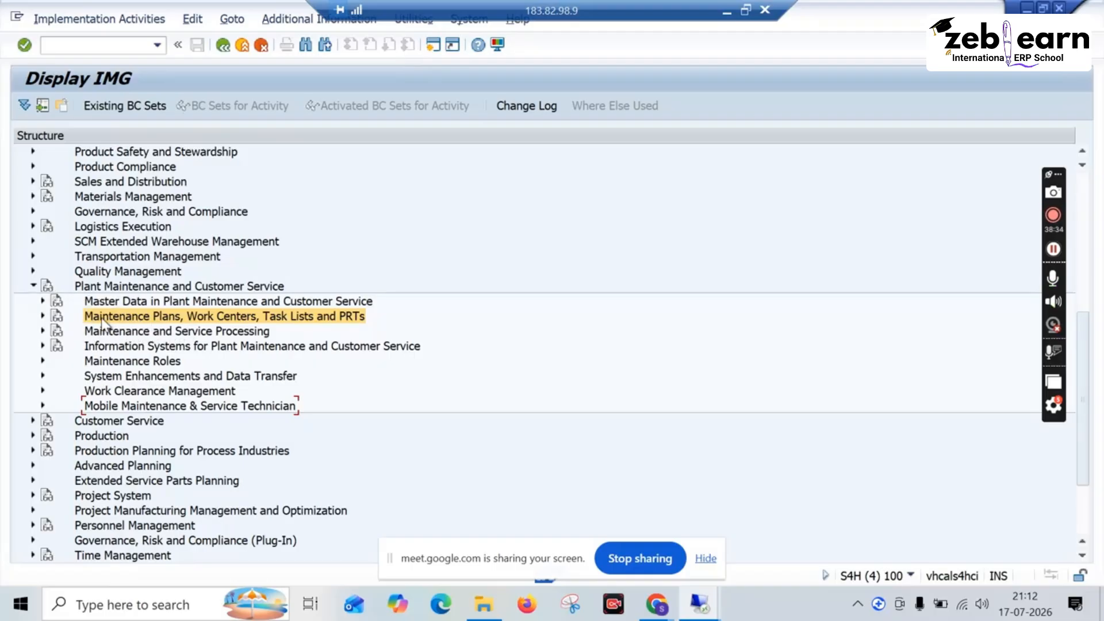
click(108, 302)
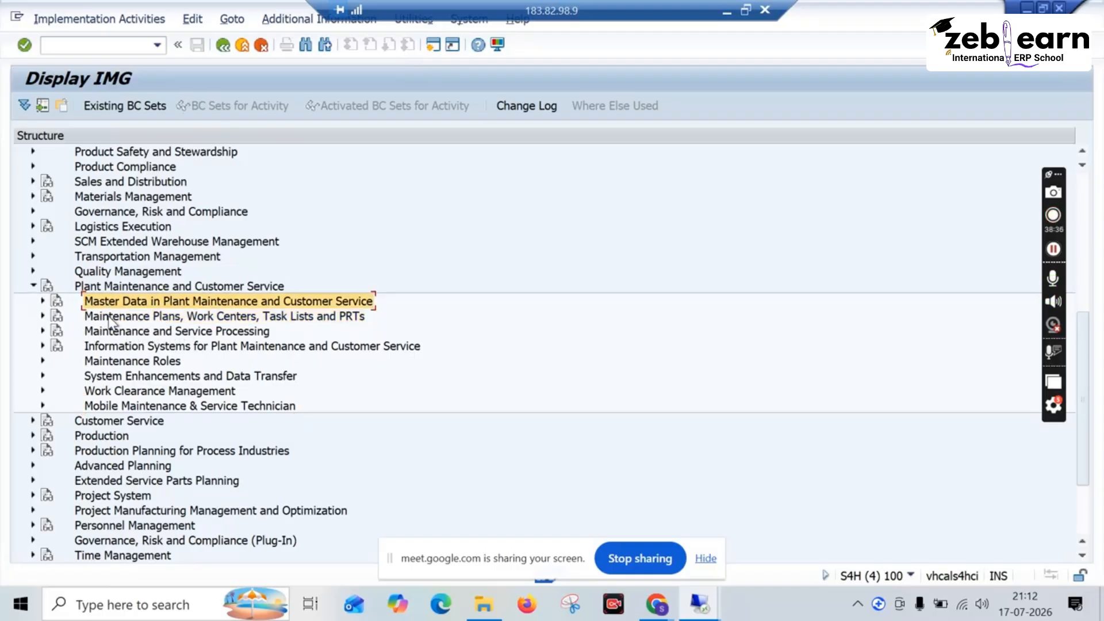
click(109, 316)
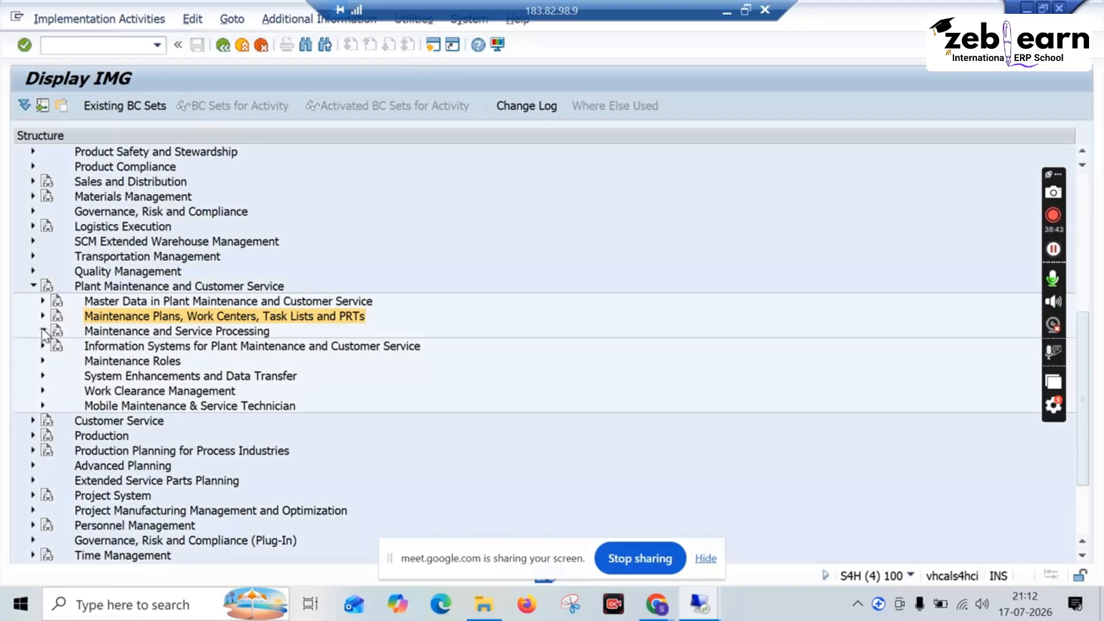
click(42, 331)
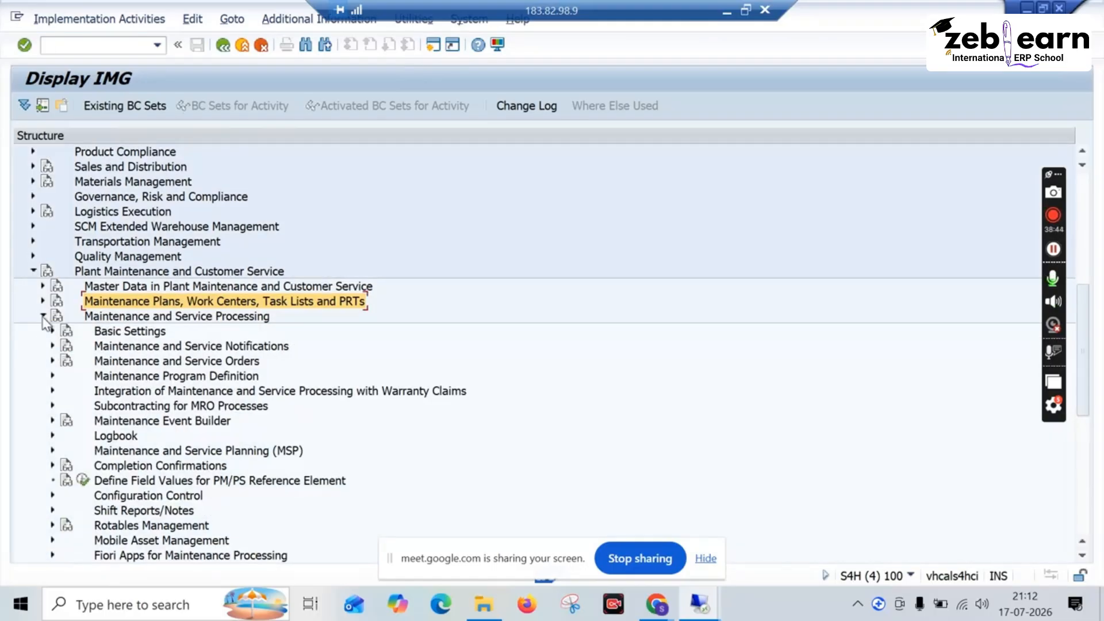
click(43, 316)
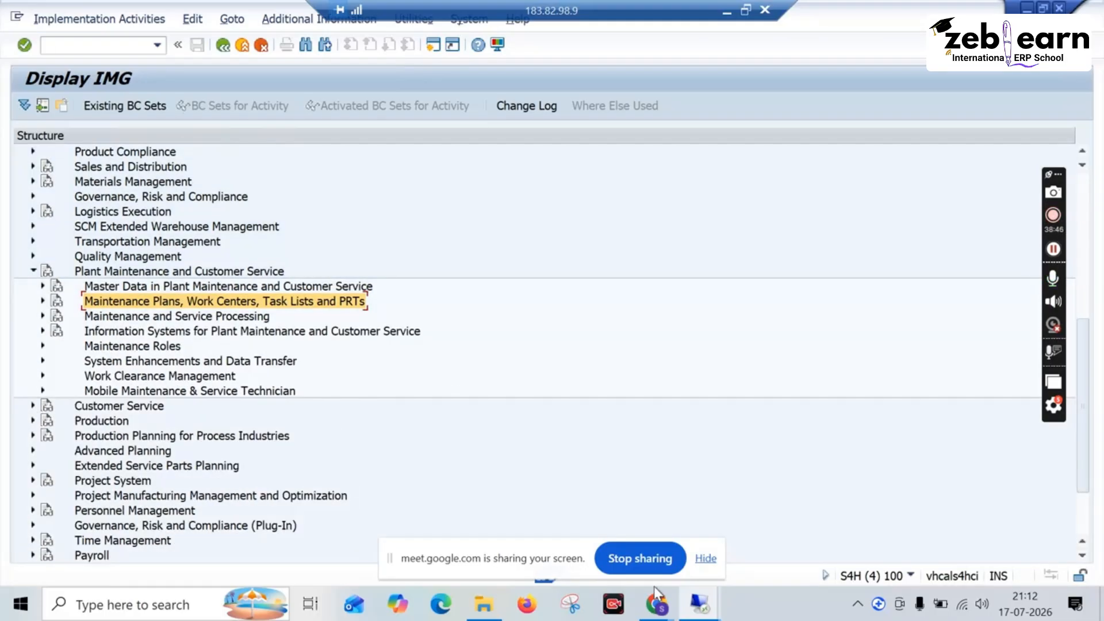
Step: Switch to the Google Meet call and raise the audio volume
mouse_move(658, 601)
click(630, 536)
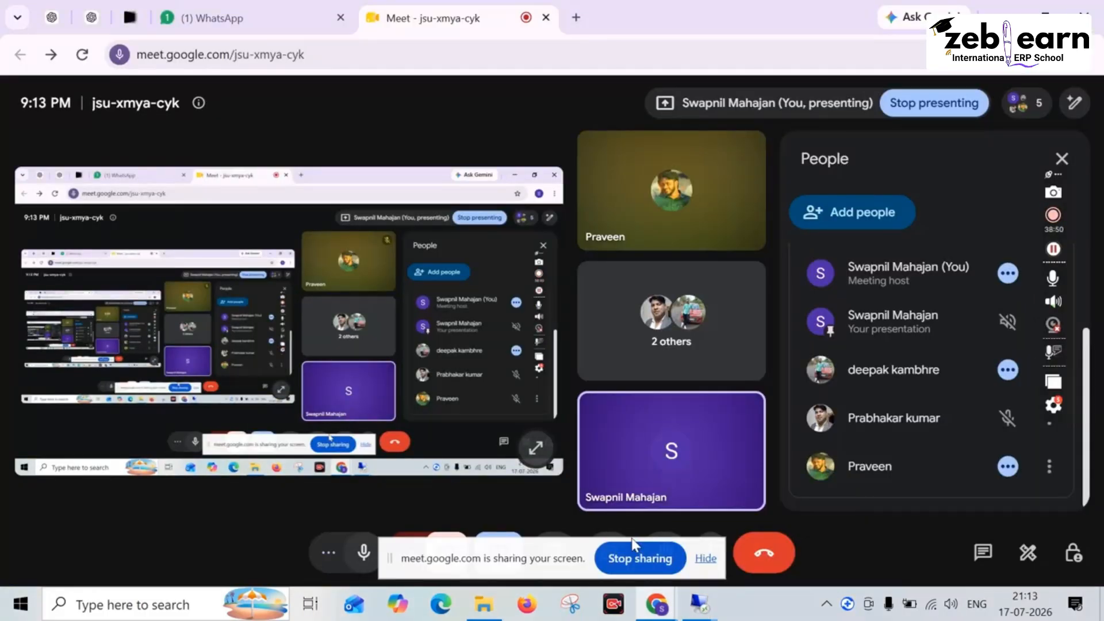
key(XF86AudioRaiseVolume)
key(XF86AudioRaiseVolume)
key(XF86AudioRaiseVolume)
key(XF86AudioRaiseVolume)
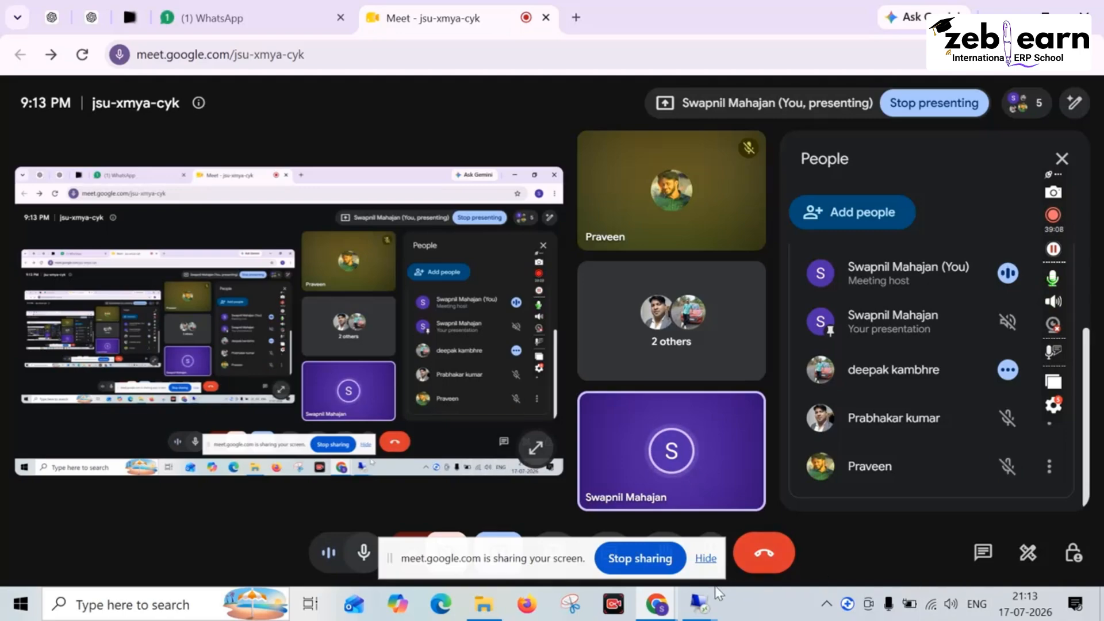
Step: Return to the remote SAP session and review the subnodes of Master Data in Plant Maintenance and Customer Service, leaving the node collapsed
mouse_move(700, 612)
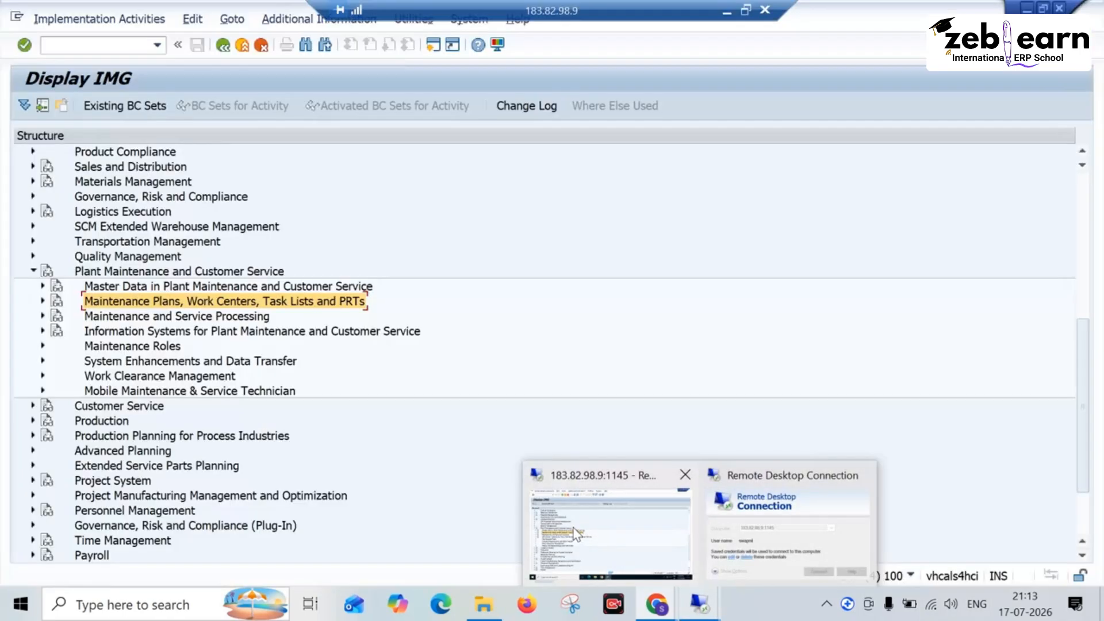
click(575, 532)
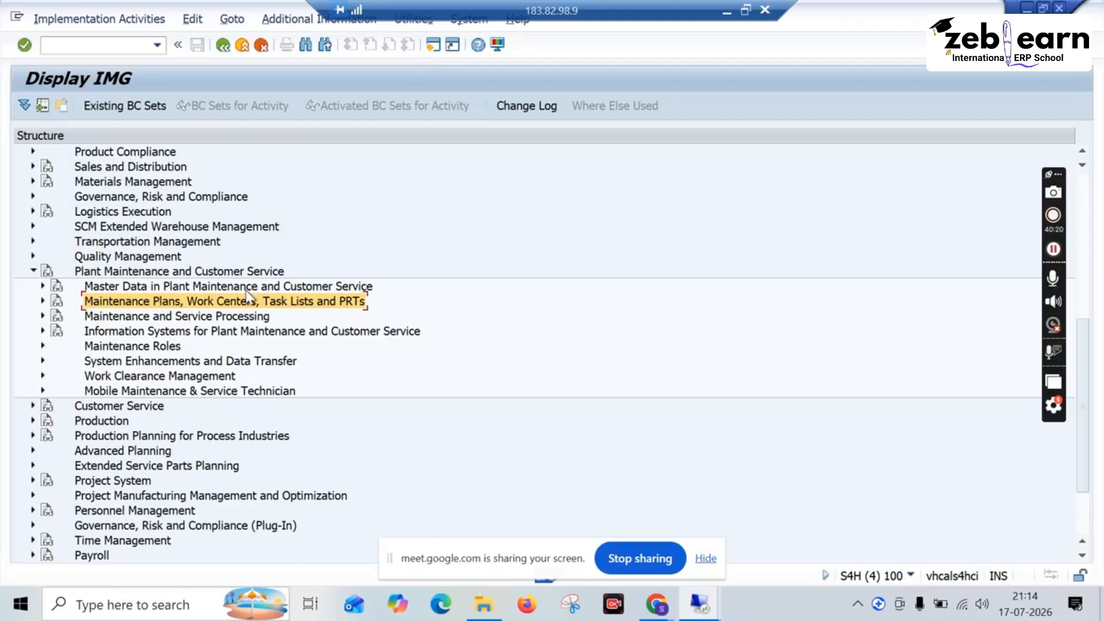
scroll(222, 347, down, 2)
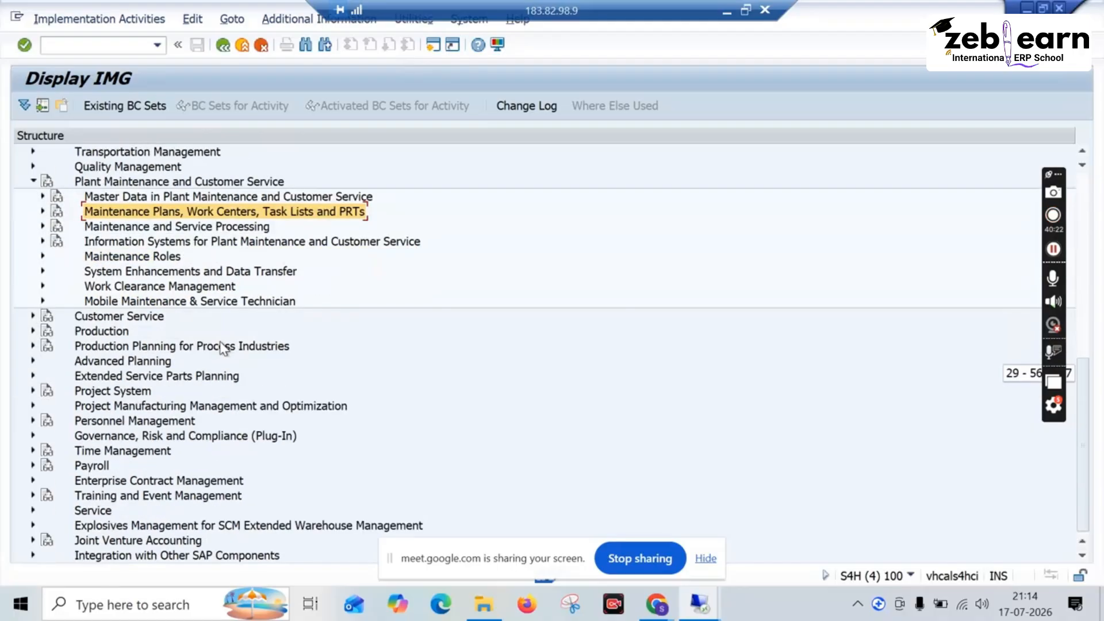
scroll(144, 290, up, 1)
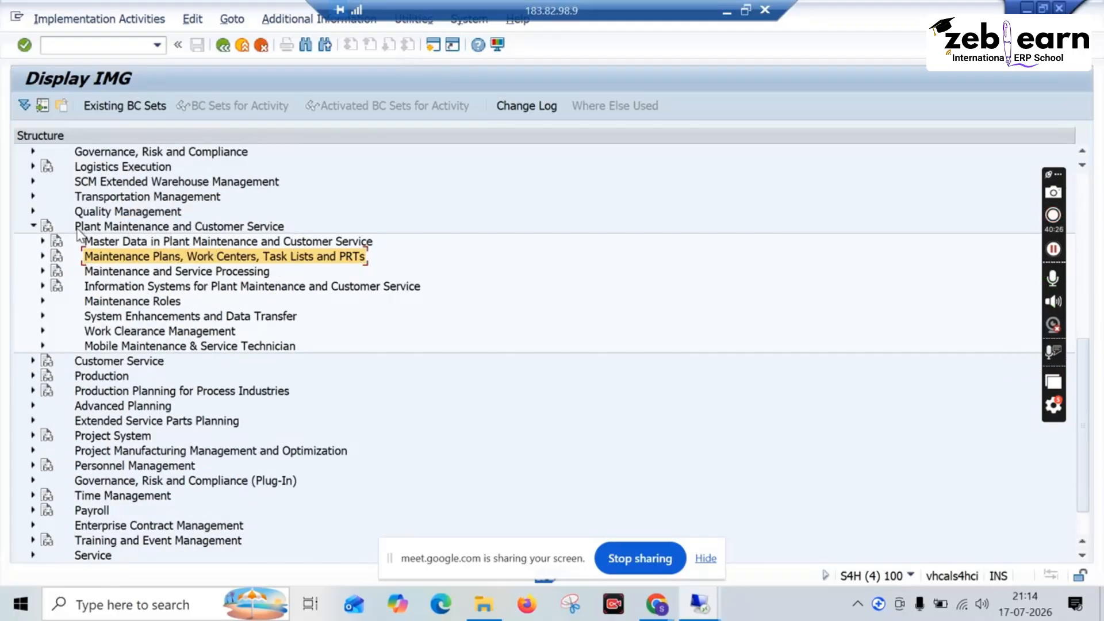
click(43, 242)
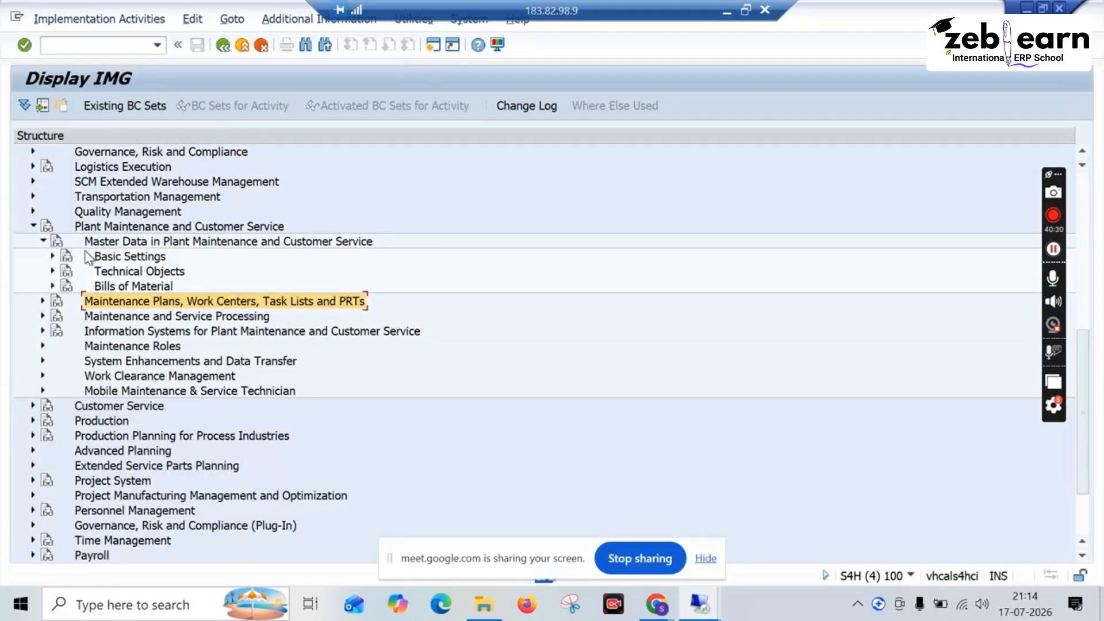
click(43, 241)
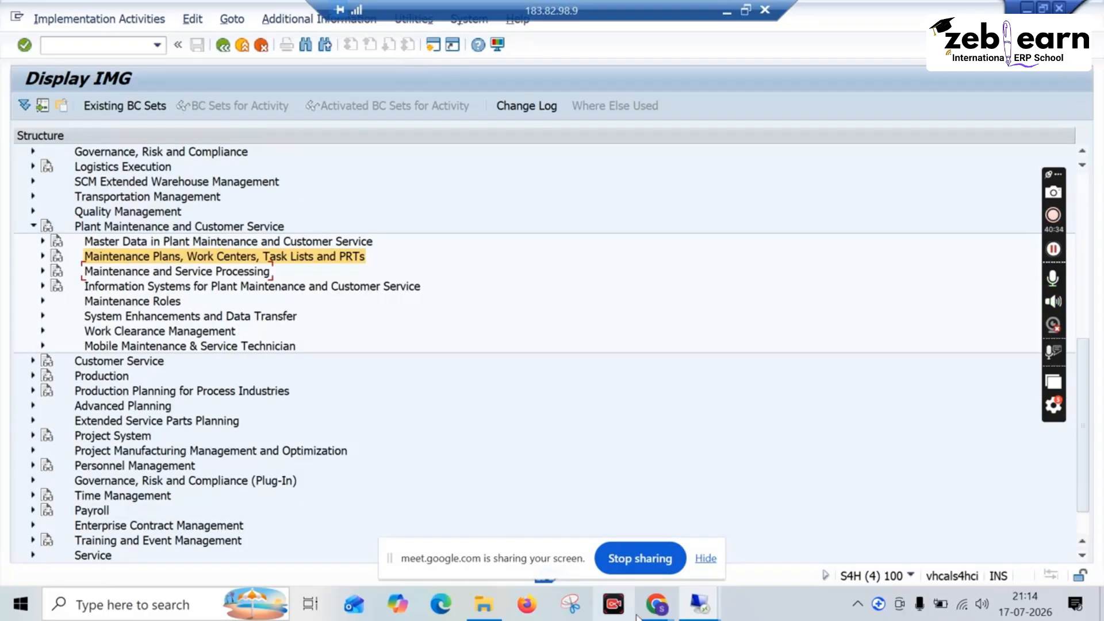
Step: Go back to the Google Meet call for the discussion and increase the audio volume further
mouse_move(657, 604)
click(606, 517)
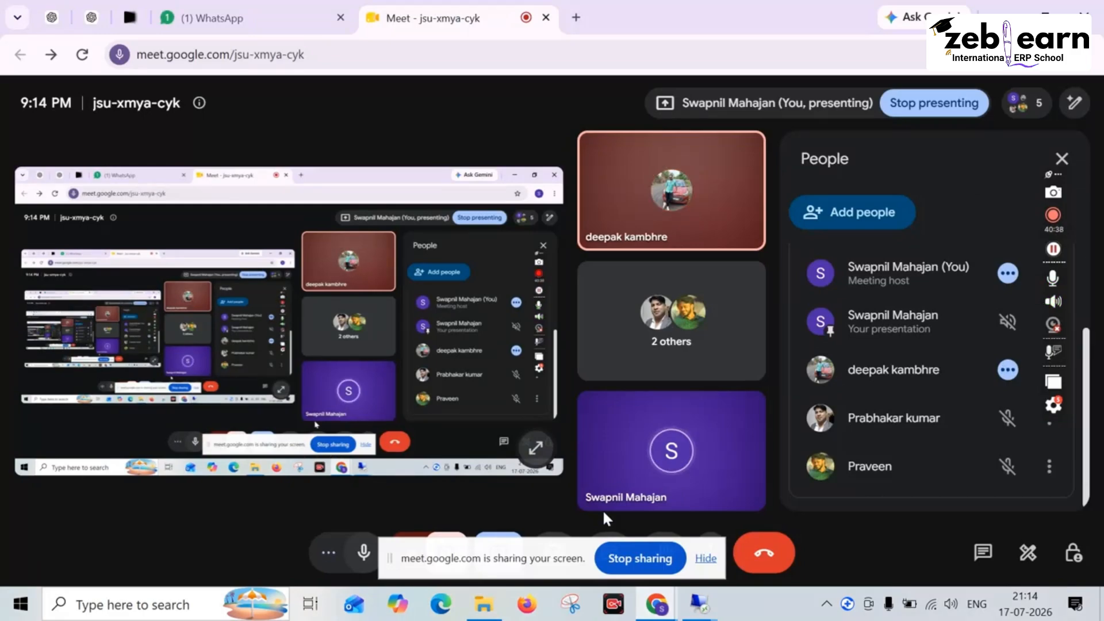
key(XF86AudioRaiseVolume)
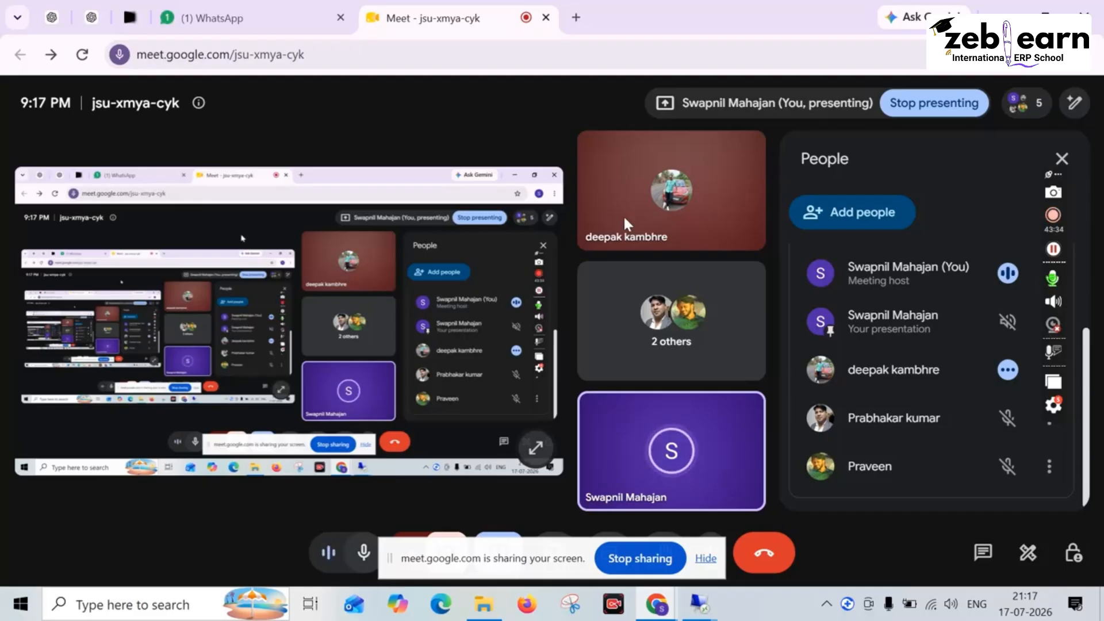
mouse_move(637, 213)
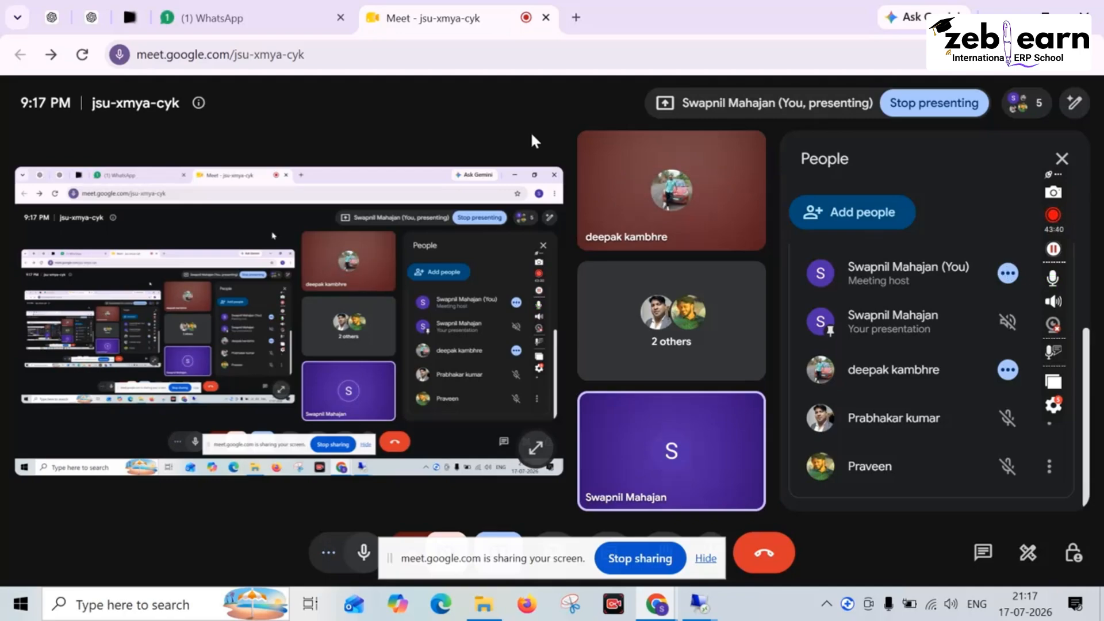
mouse_move(686, 198)
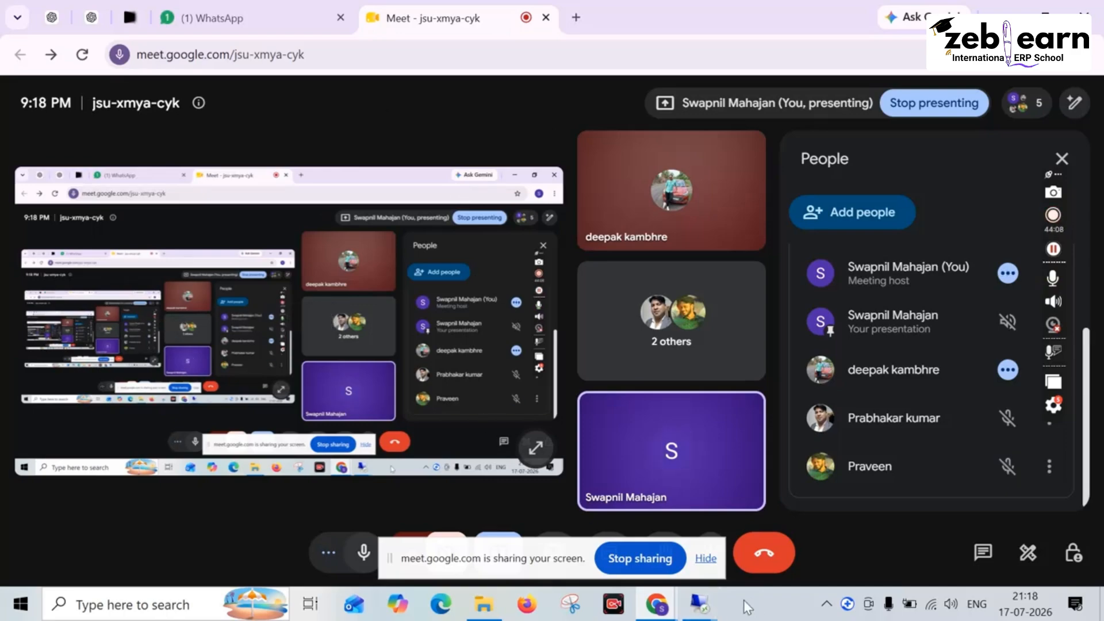
mouse_move(711, 605)
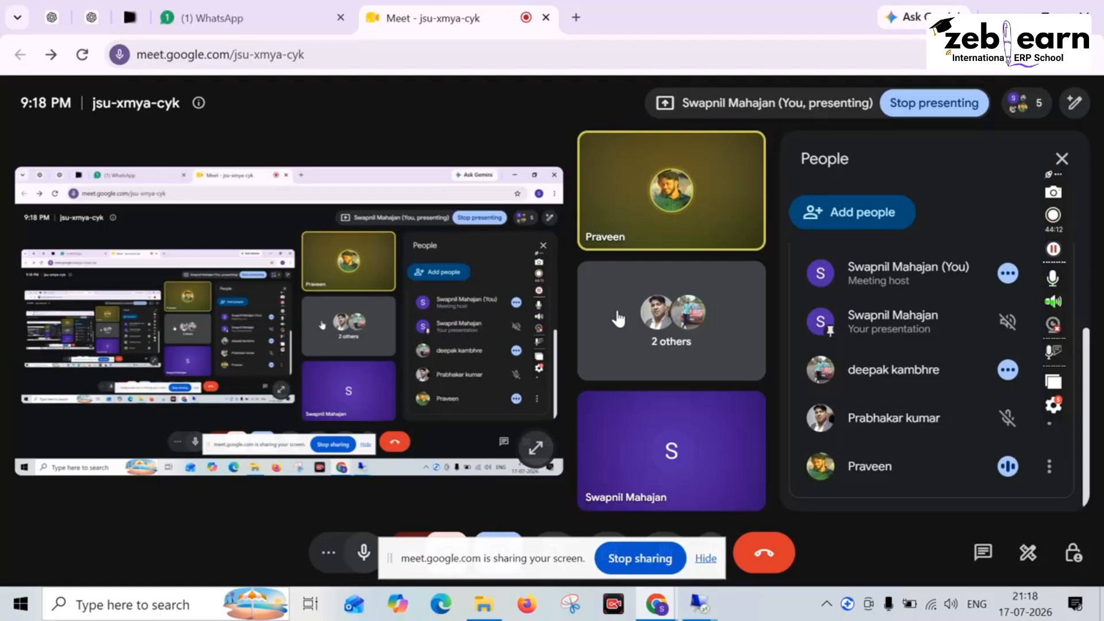
key(XF86AudioRaiseVolume)
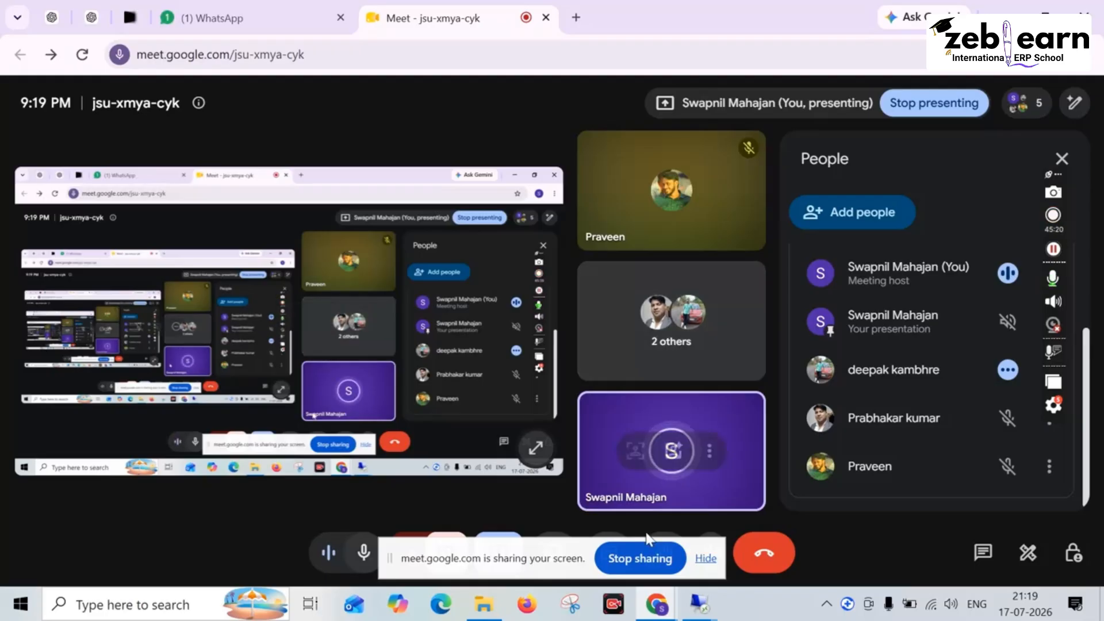
Step: View the IMG structure in the remote SAP session briefly and return to the Google Meet call
mouse_move(698, 604)
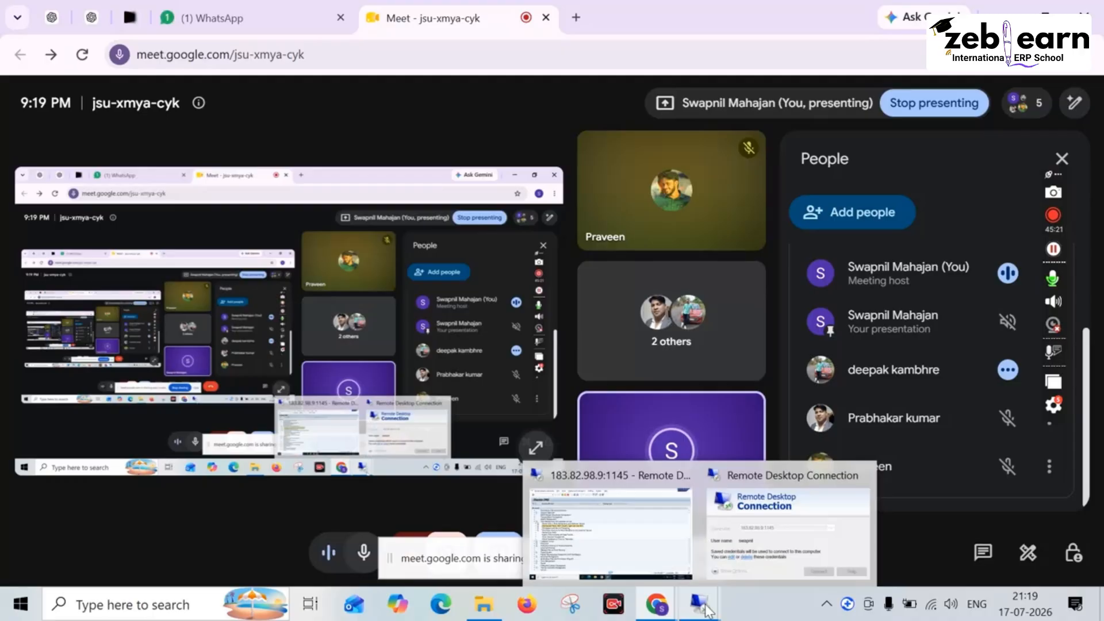
click(598, 520)
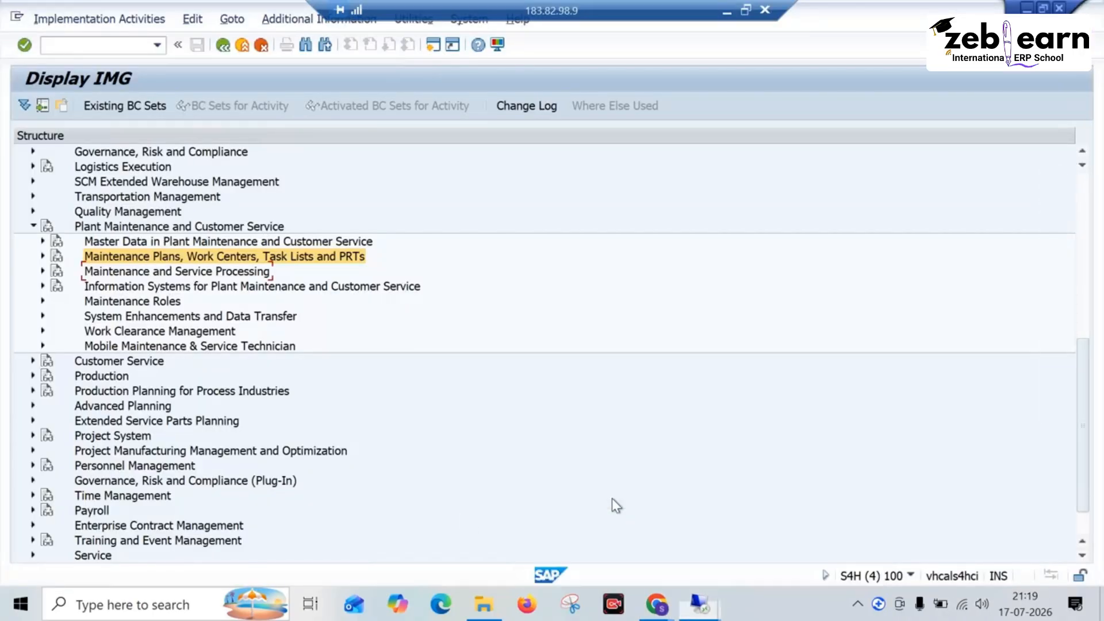
mouse_move(656, 604)
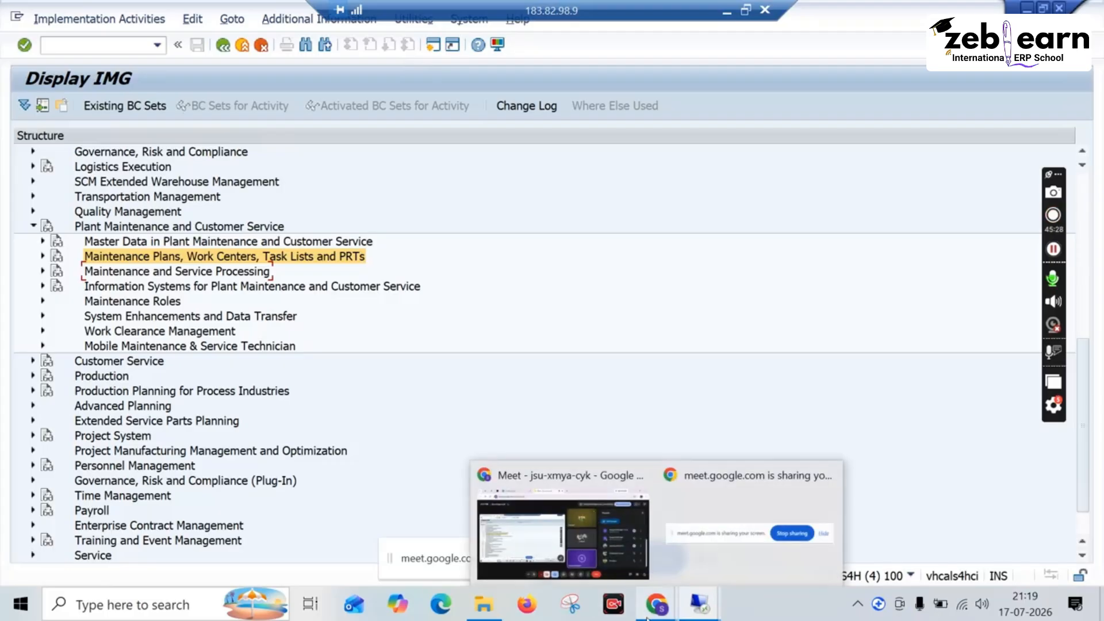
click(595, 556)
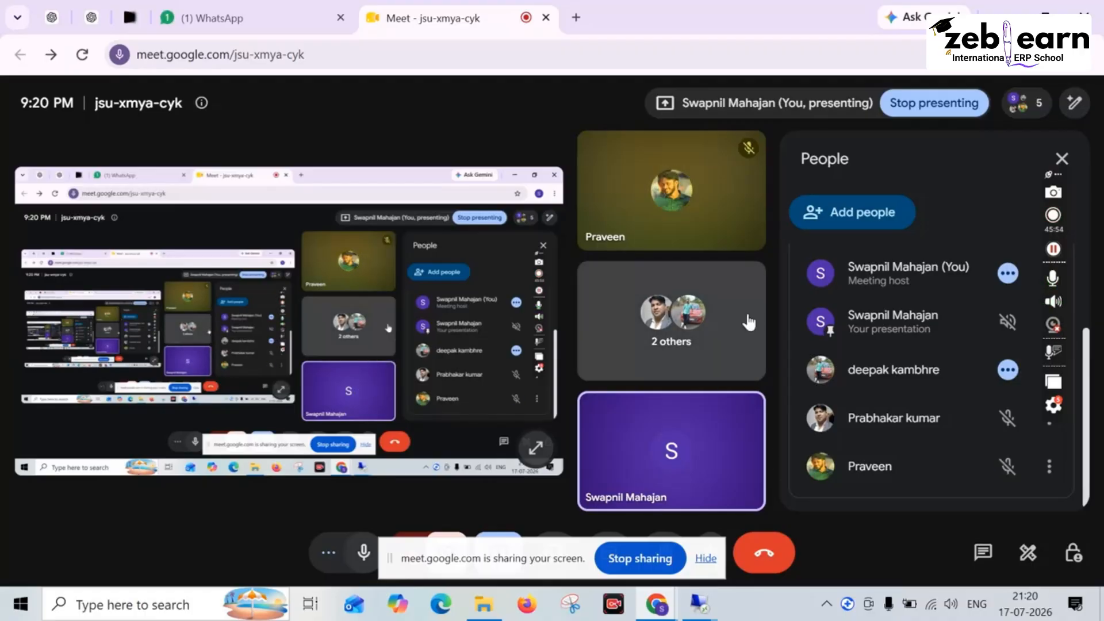
mouse_move(702, 603)
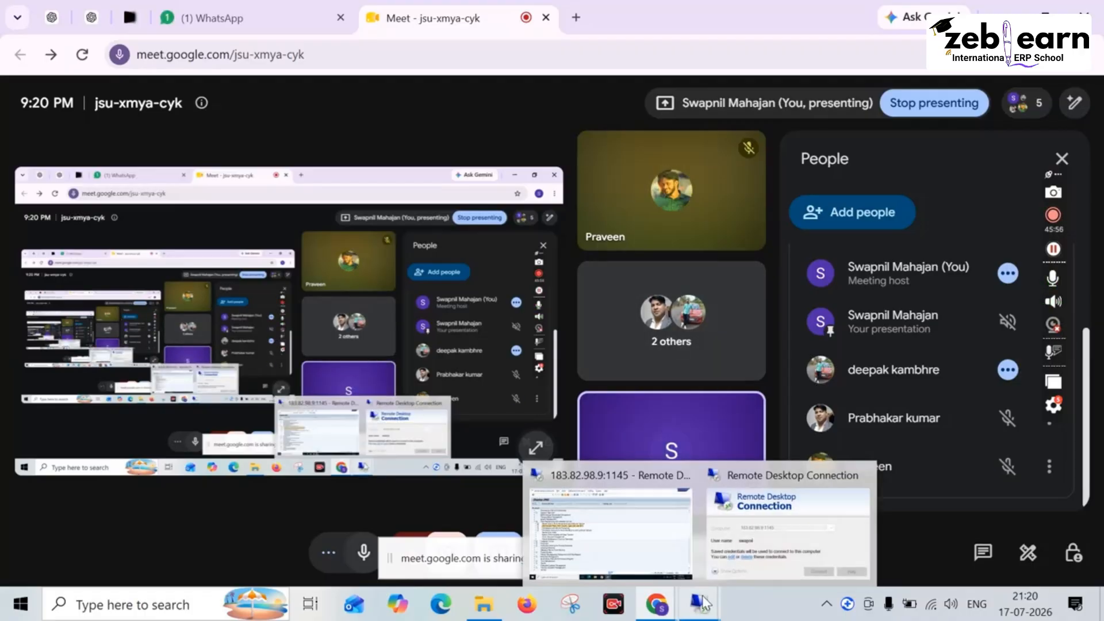